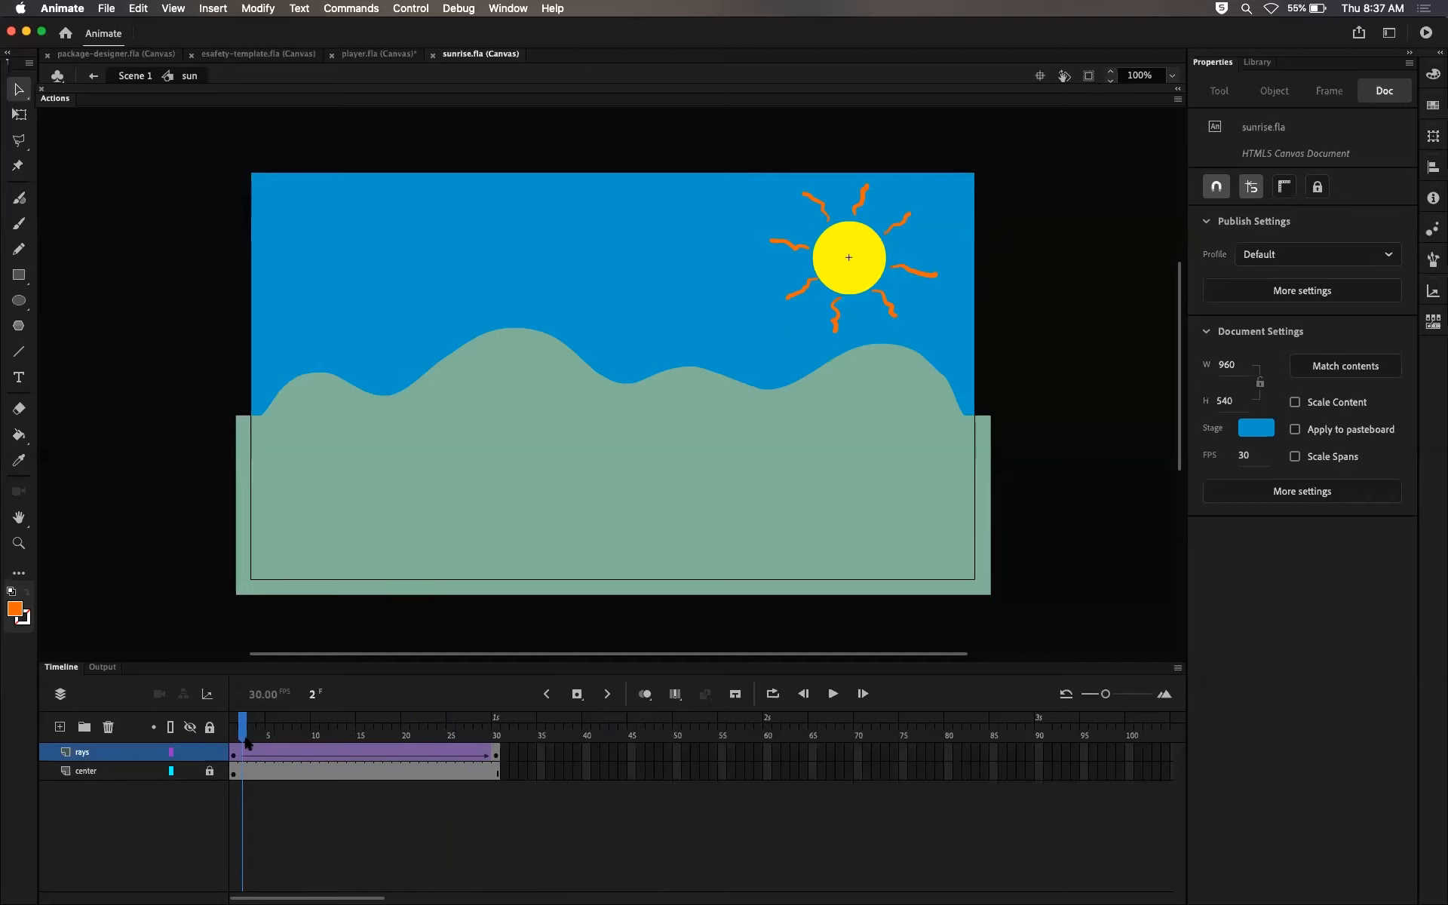
Step: Examine the rays' rotation tween inside the sun symbol and how it plays in the main scene's timeline
{"action": "left_click", "coordinate": [236, 754]}
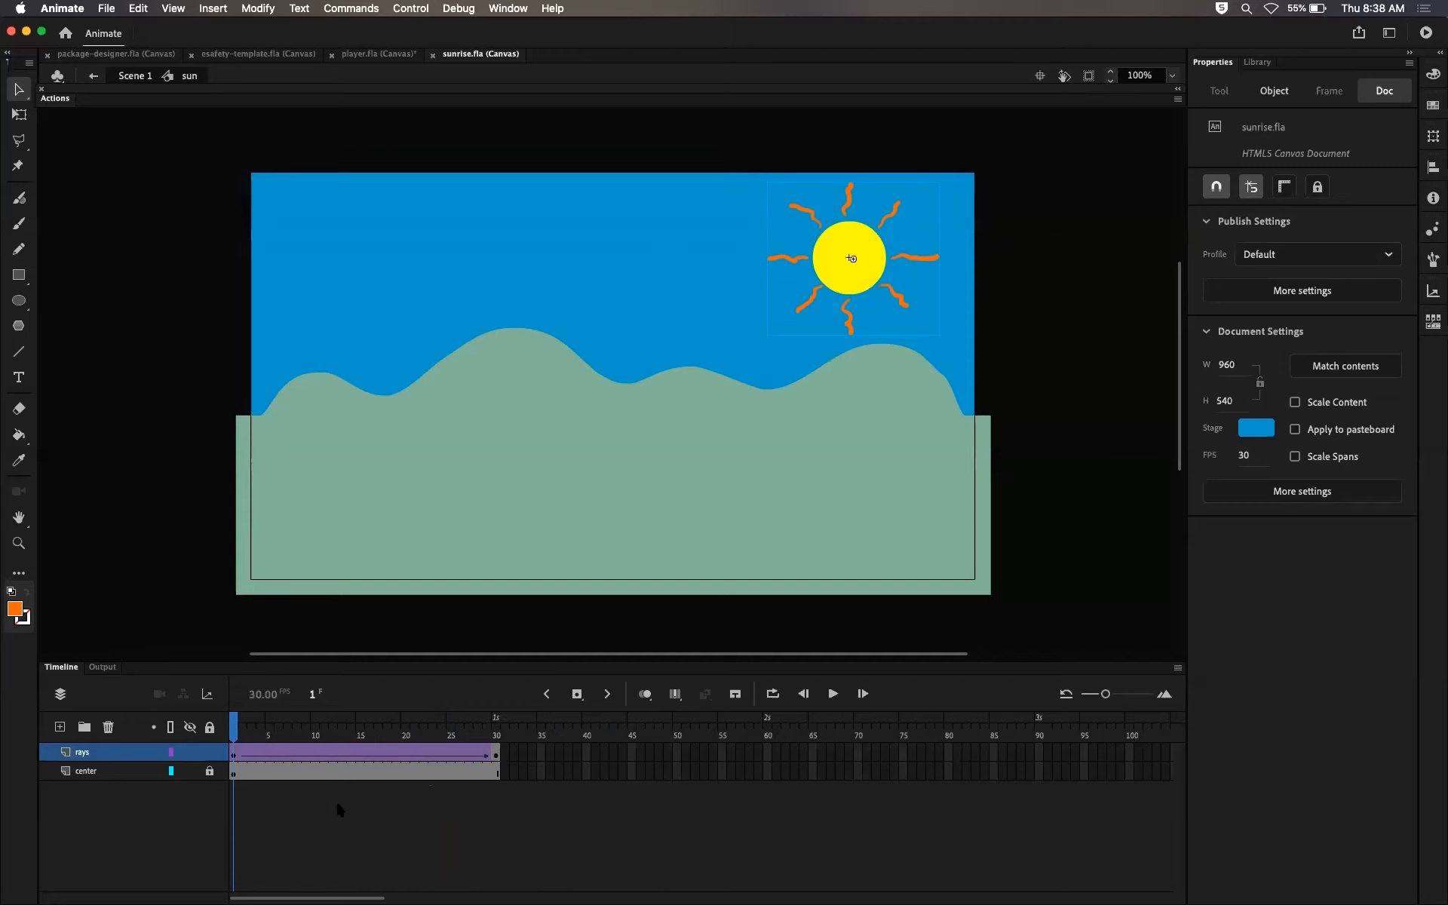
{"action": "left_click", "coordinate": [135, 76]}
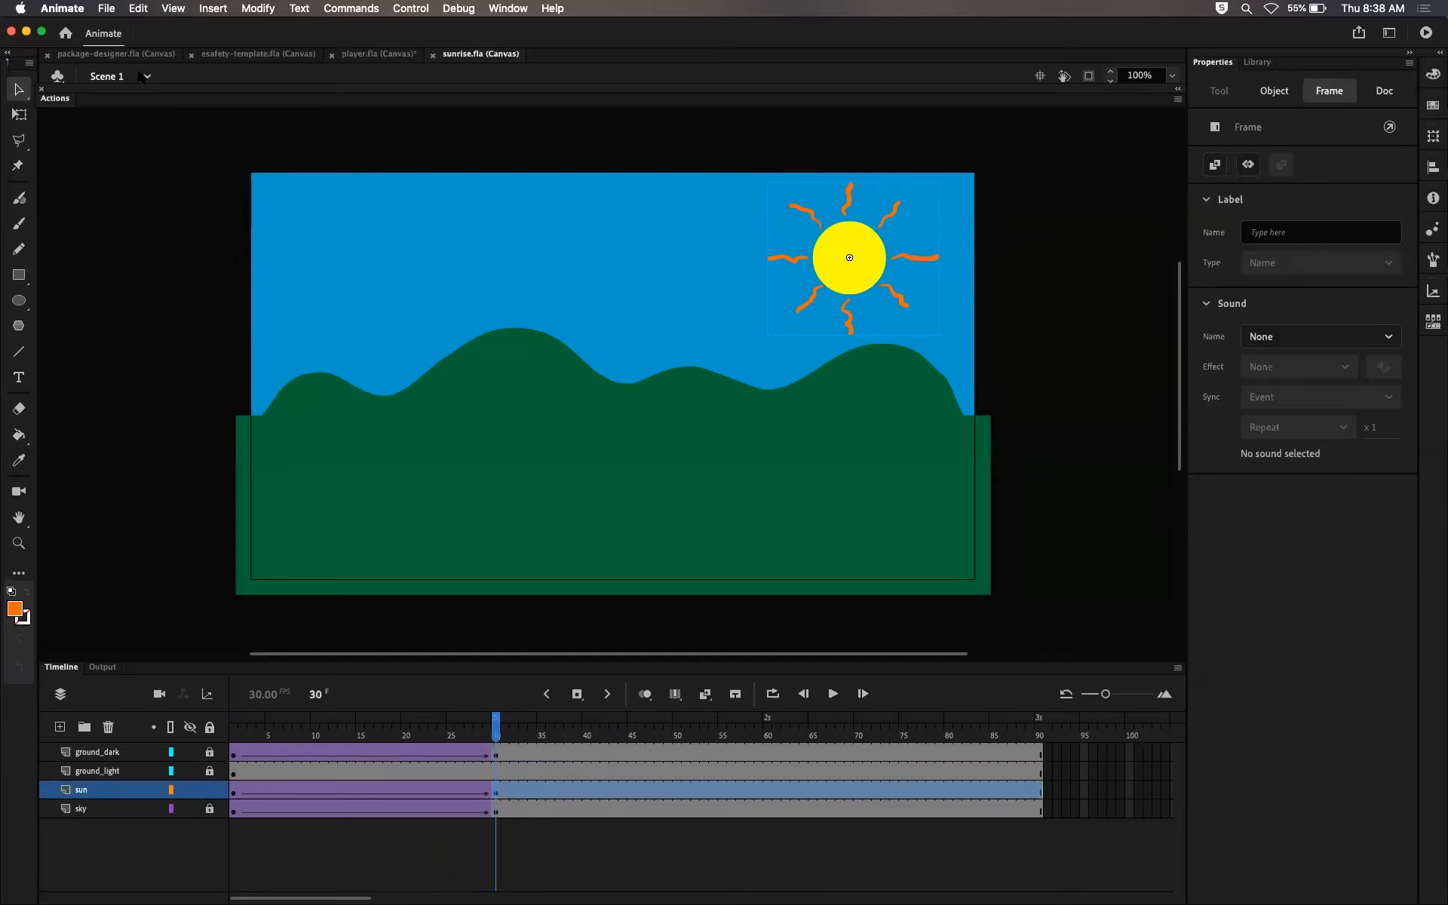
{"action": "double_click", "coordinate": [846, 259]}
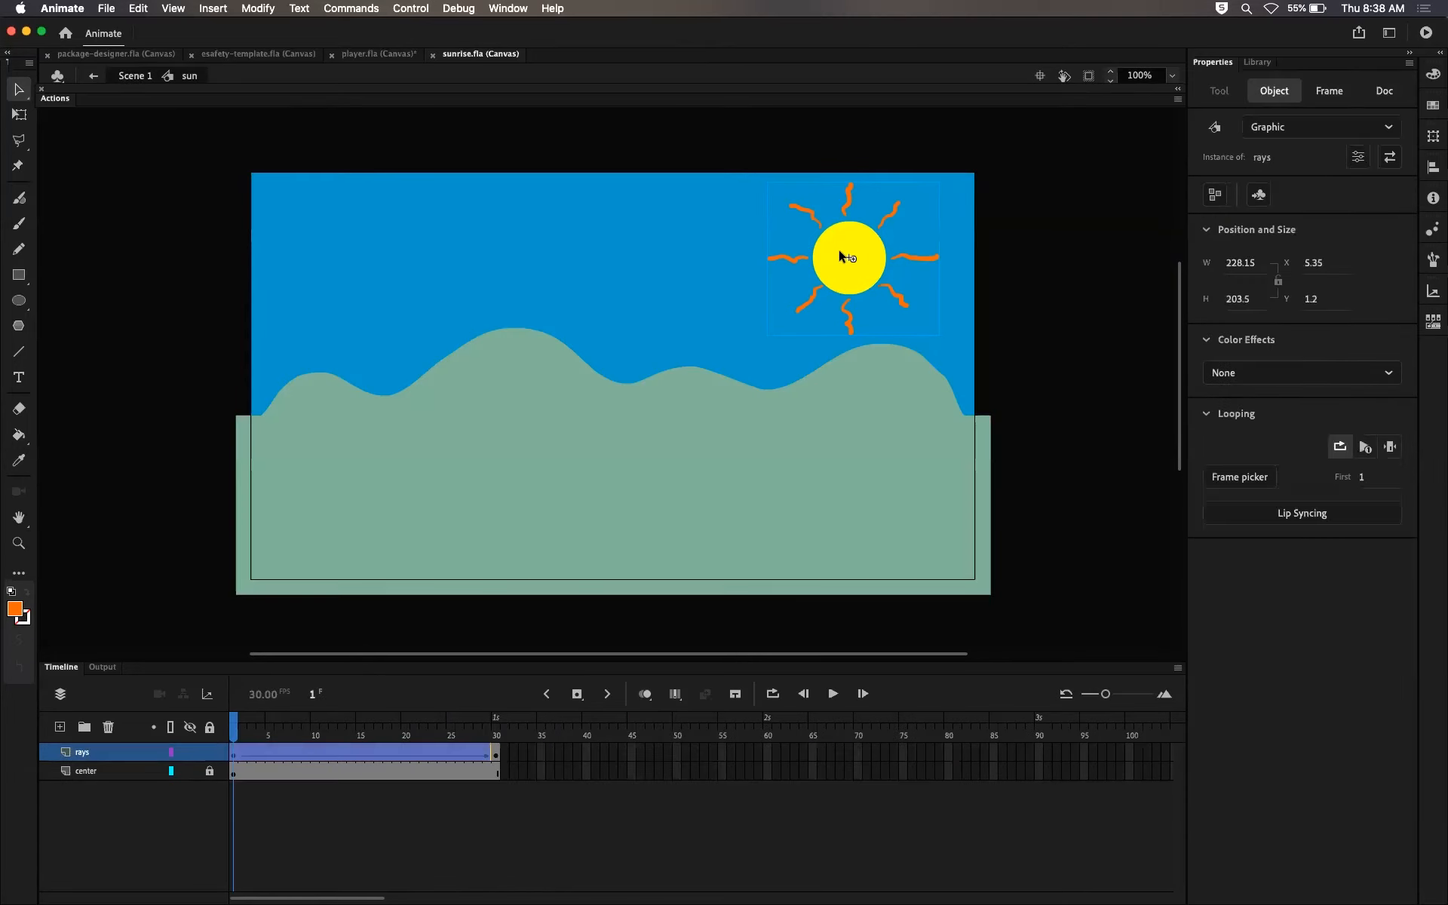
{"action": "left_click", "coordinate": [240, 732]}
{"action": "mouse_move", "coordinate": [237, 728]}
{"action": "left_mouse_down"}
{"action": "mouse_move", "coordinate": [434, 730]}
{"action": "mouse_move", "coordinate": [236, 707]}
{"action": "left_mouse_up"}
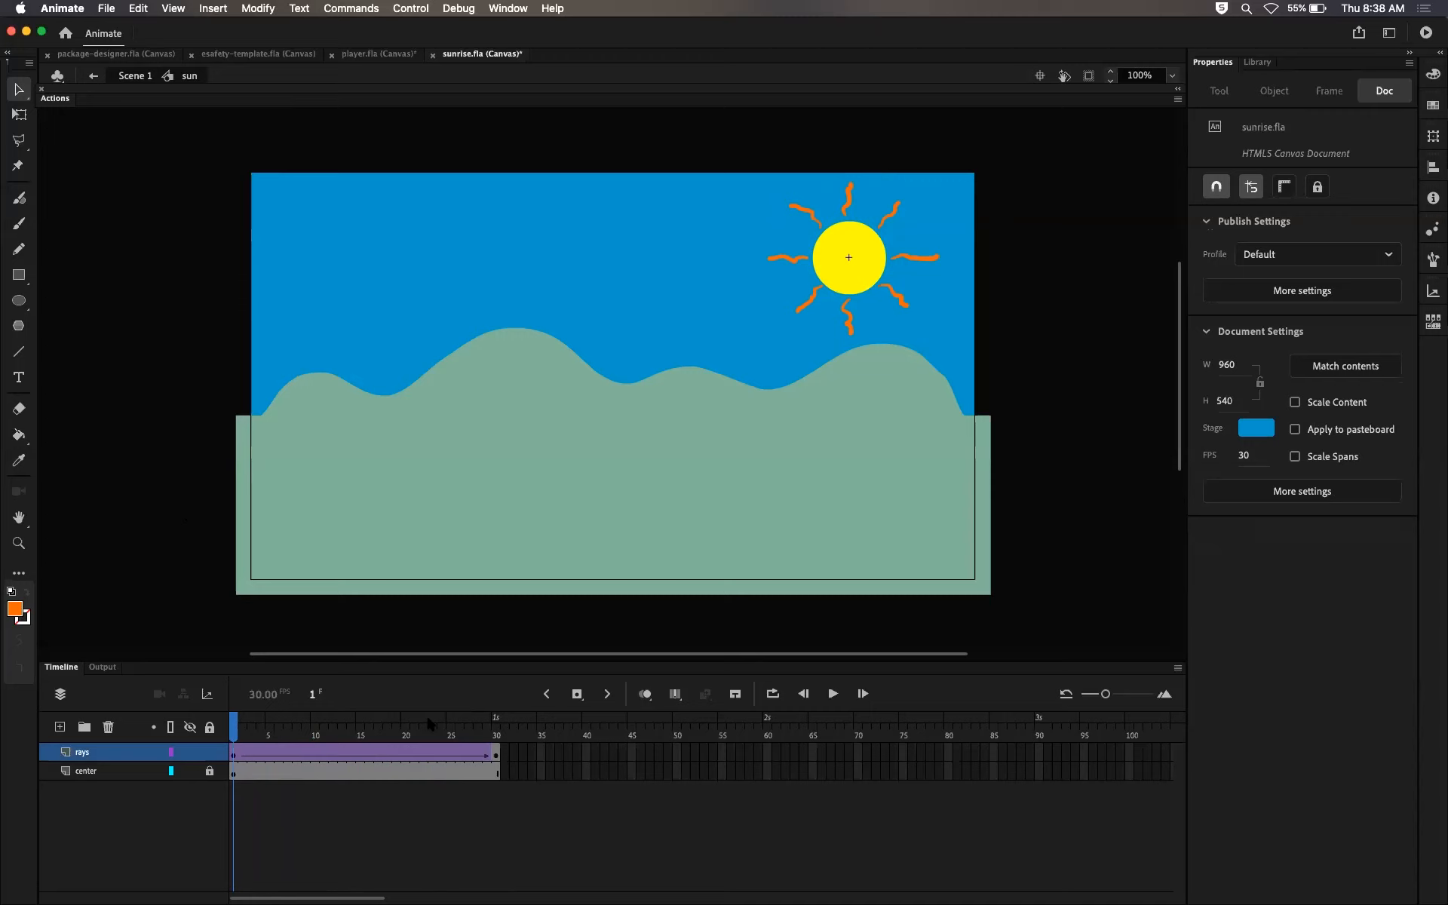
{"action": "left_click", "coordinate": [235, 752]}
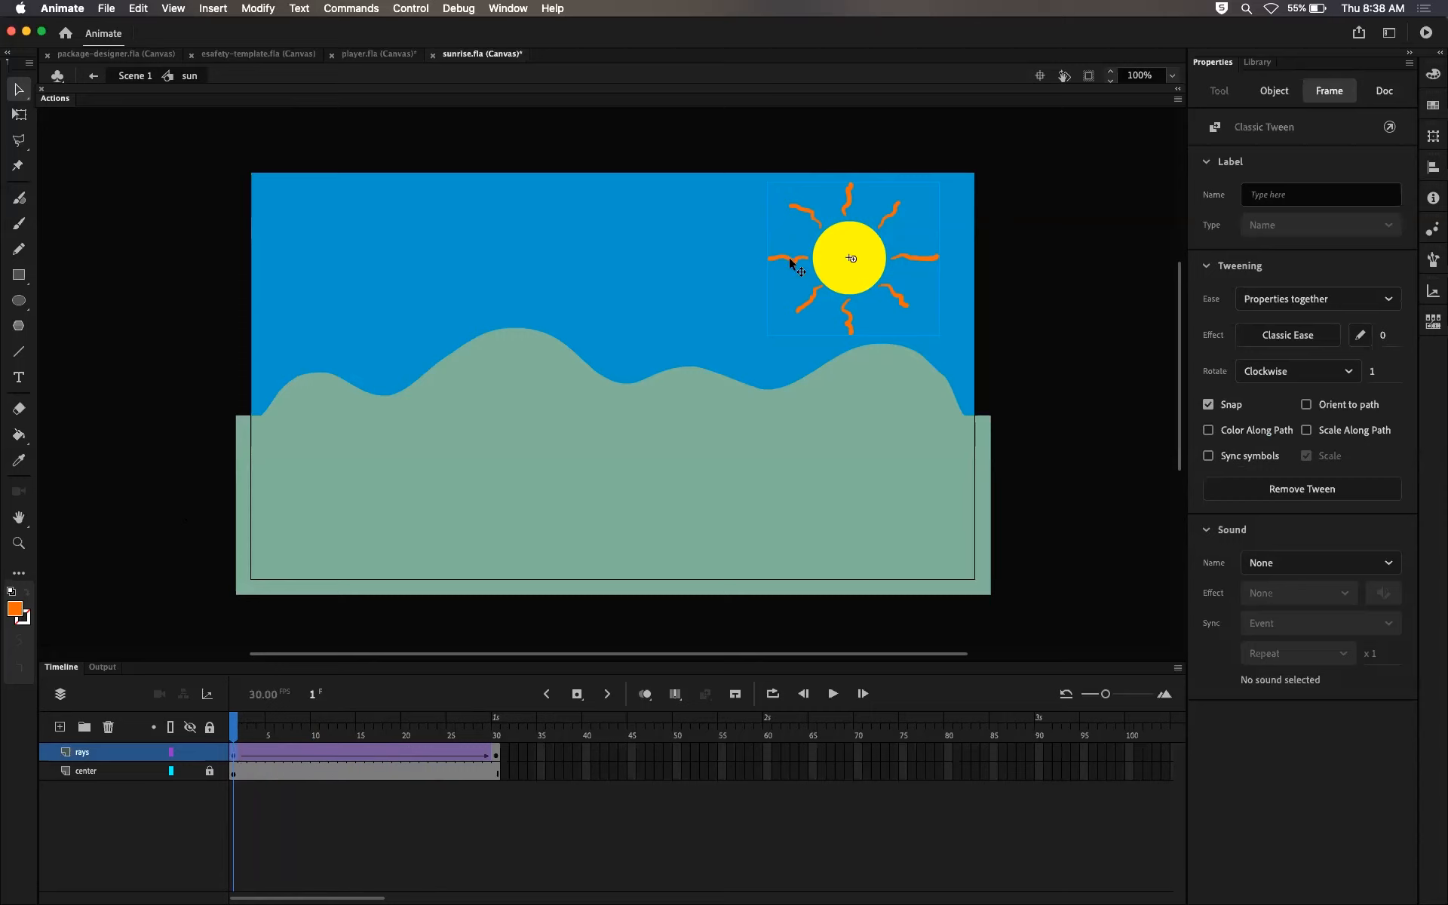
{"action": "left_click_drag", "start_coordinate": [233, 724], "coordinate": [330, 725]}
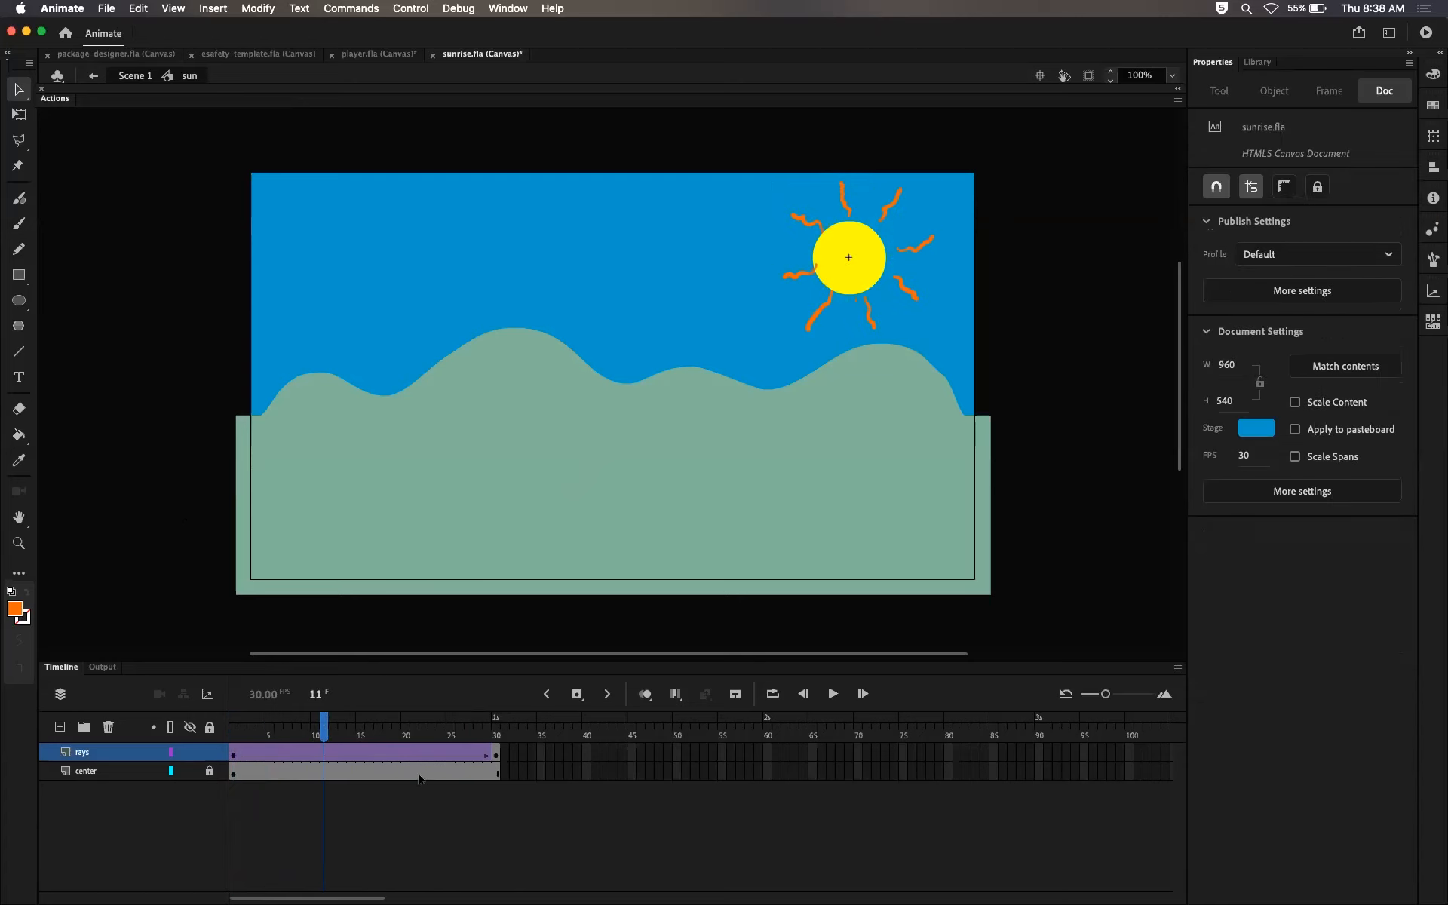
{"action": "left_click", "coordinate": [134, 77]}
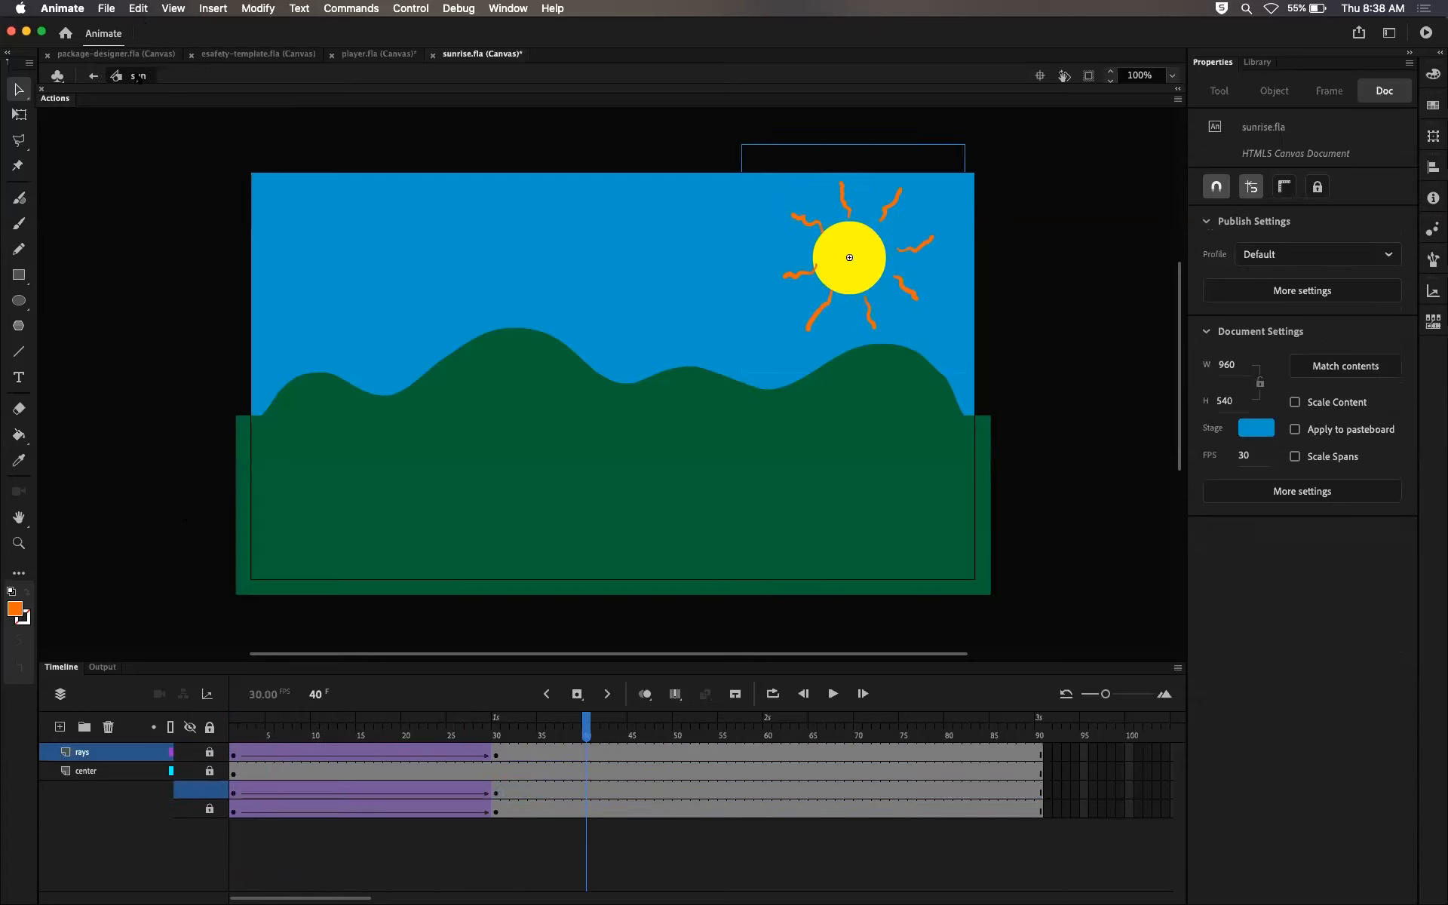
{"action": "mouse_move", "coordinate": [505, 735]}
{"action": "left_mouse_down"}
{"action": "mouse_move", "coordinate": [324, 736]}
{"action": "mouse_move", "coordinate": [1028, 745]}
{"action": "mouse_move", "coordinate": [359, 724]}
{"action": "mouse_move", "coordinate": [497, 731]}
{"action": "left_mouse_up"}
{"action": "left_click", "coordinate": [655, 536]}
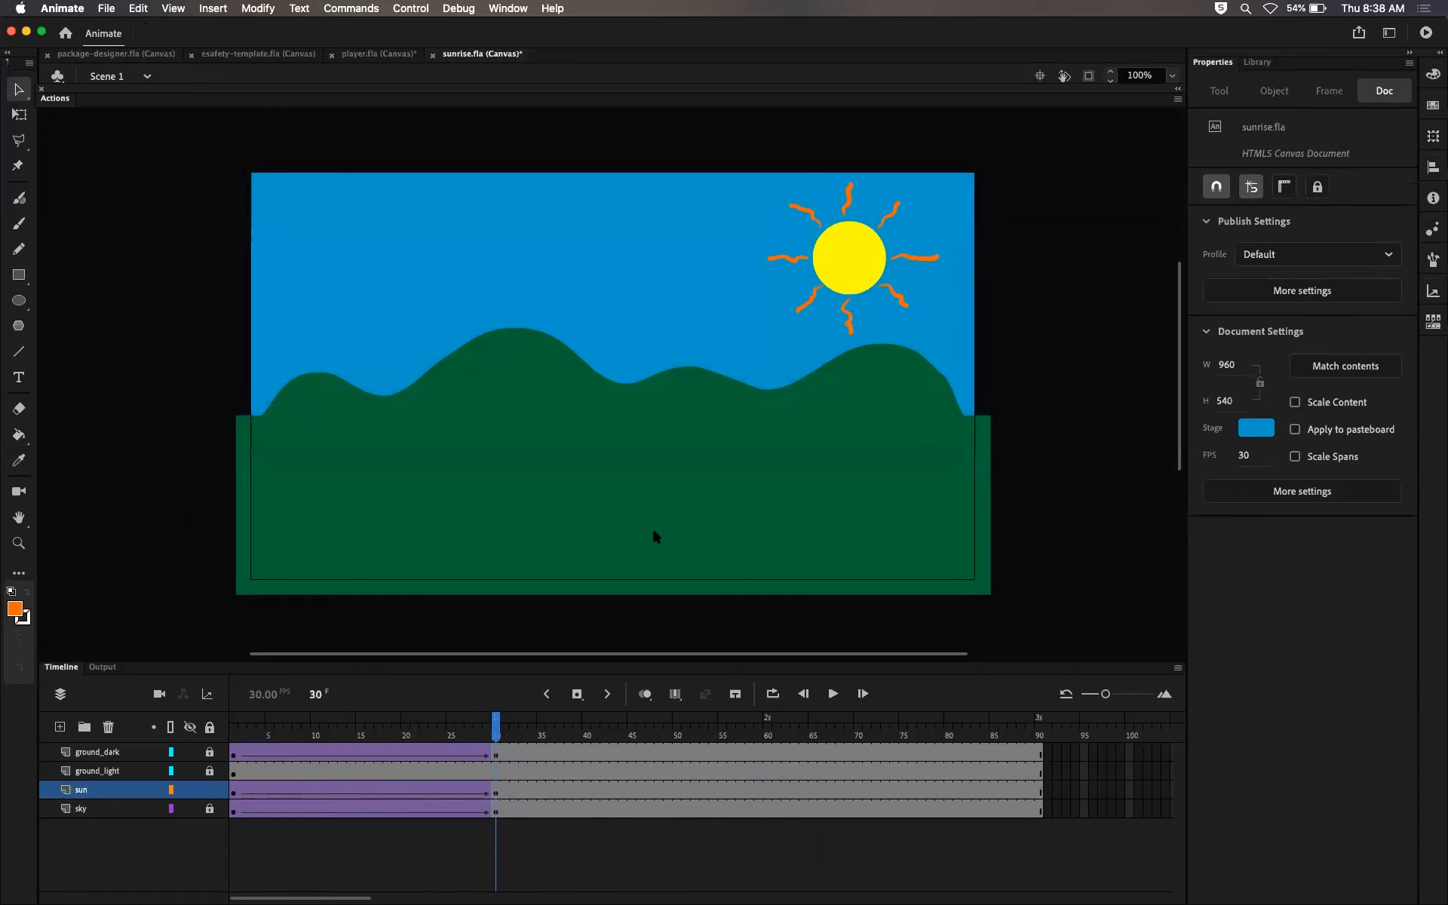
Step: Inside the rays symbol nested in the sun, recolour the four diagonal rays red
{"action": "double_click", "coordinate": [850, 270]}
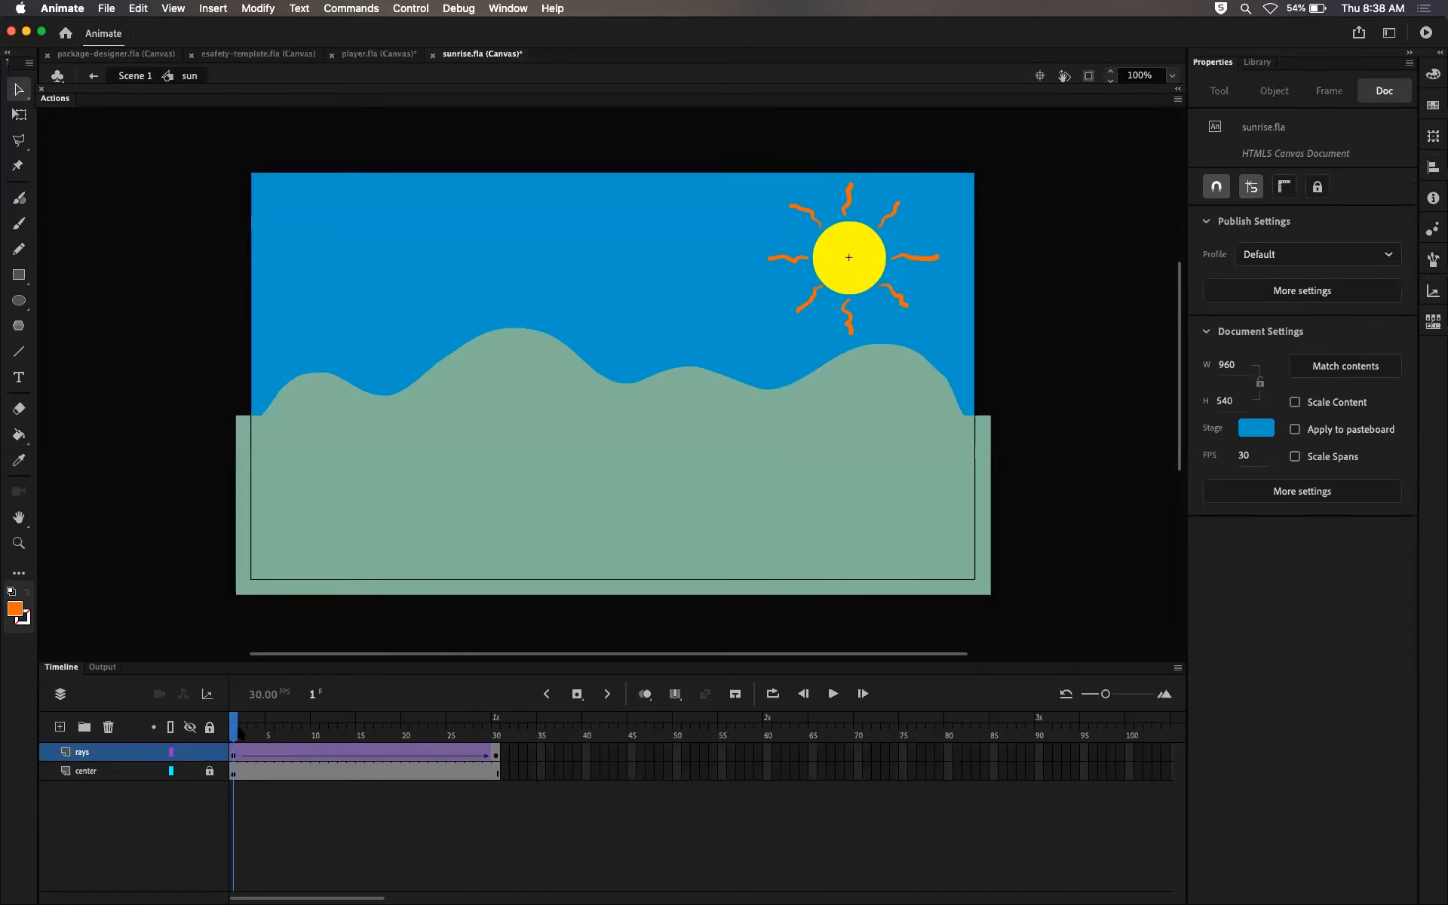
{"action": "left_click", "coordinate": [850, 324]}
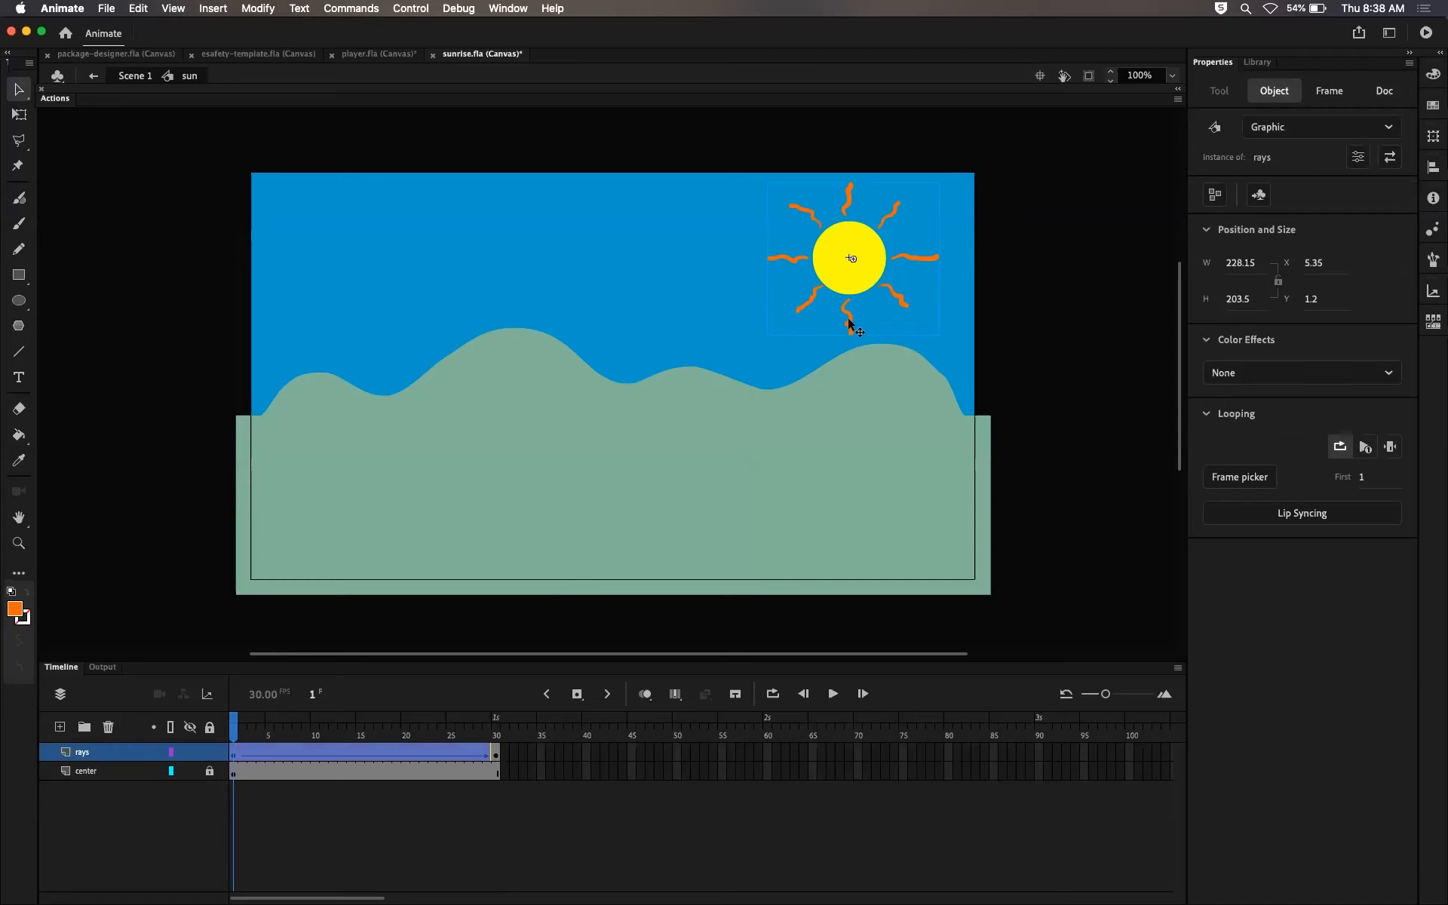
{"action": "double_click", "coordinate": [849, 324]}
{"action": "left_click", "coordinate": [813, 302]}
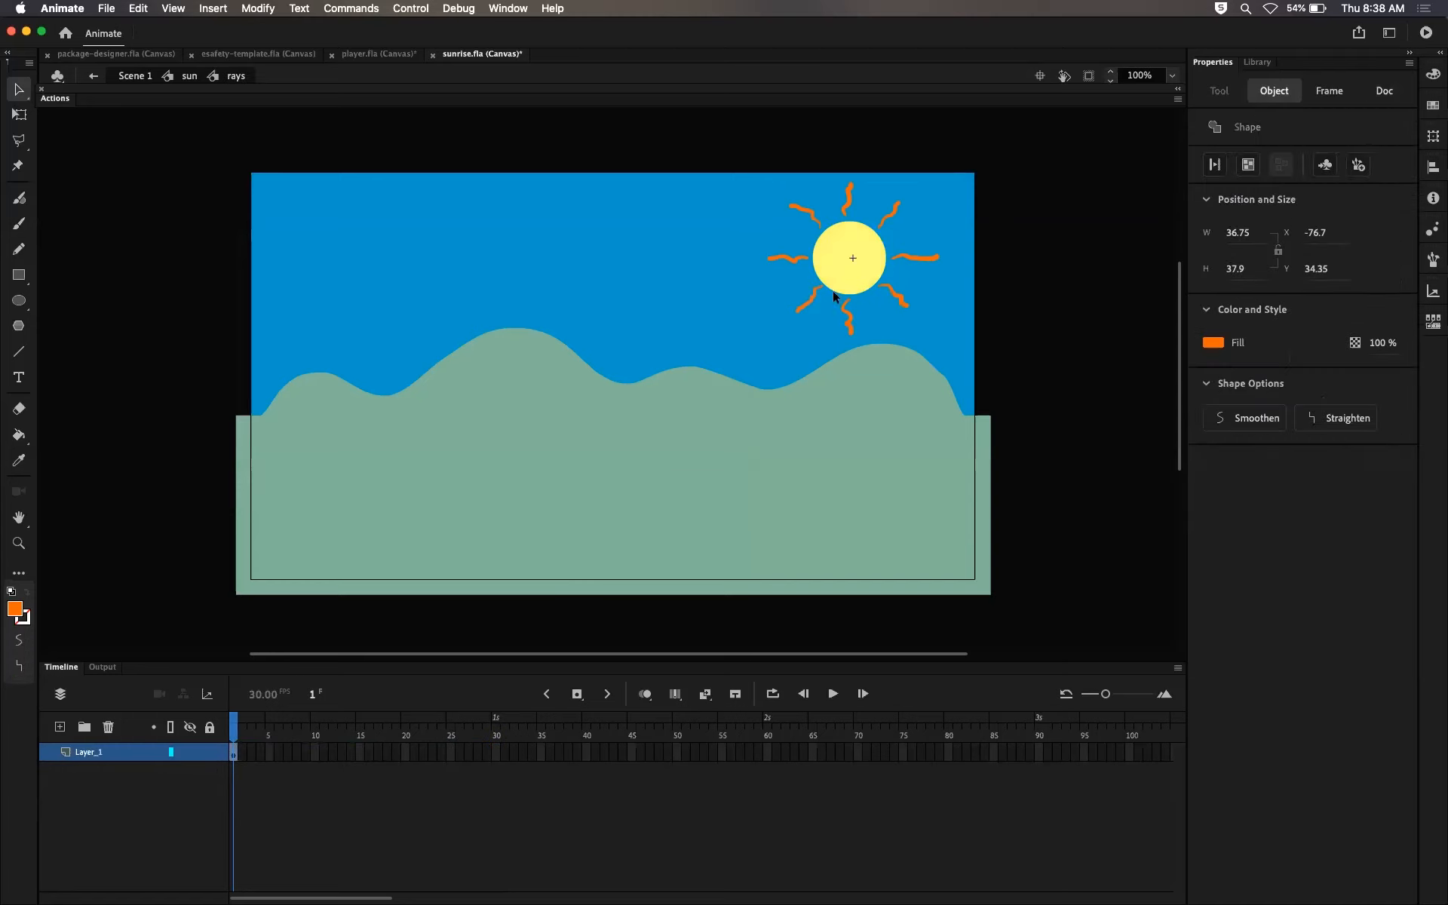
{"action": "left_click", "coordinate": [899, 300], "text": "shift"}
{"action": "left_click", "coordinate": [889, 216], "text": "shift"}
{"action": "left_click", "coordinate": [813, 221], "text": "shift"}
{"action": "left_click", "coordinate": [1216, 344]}
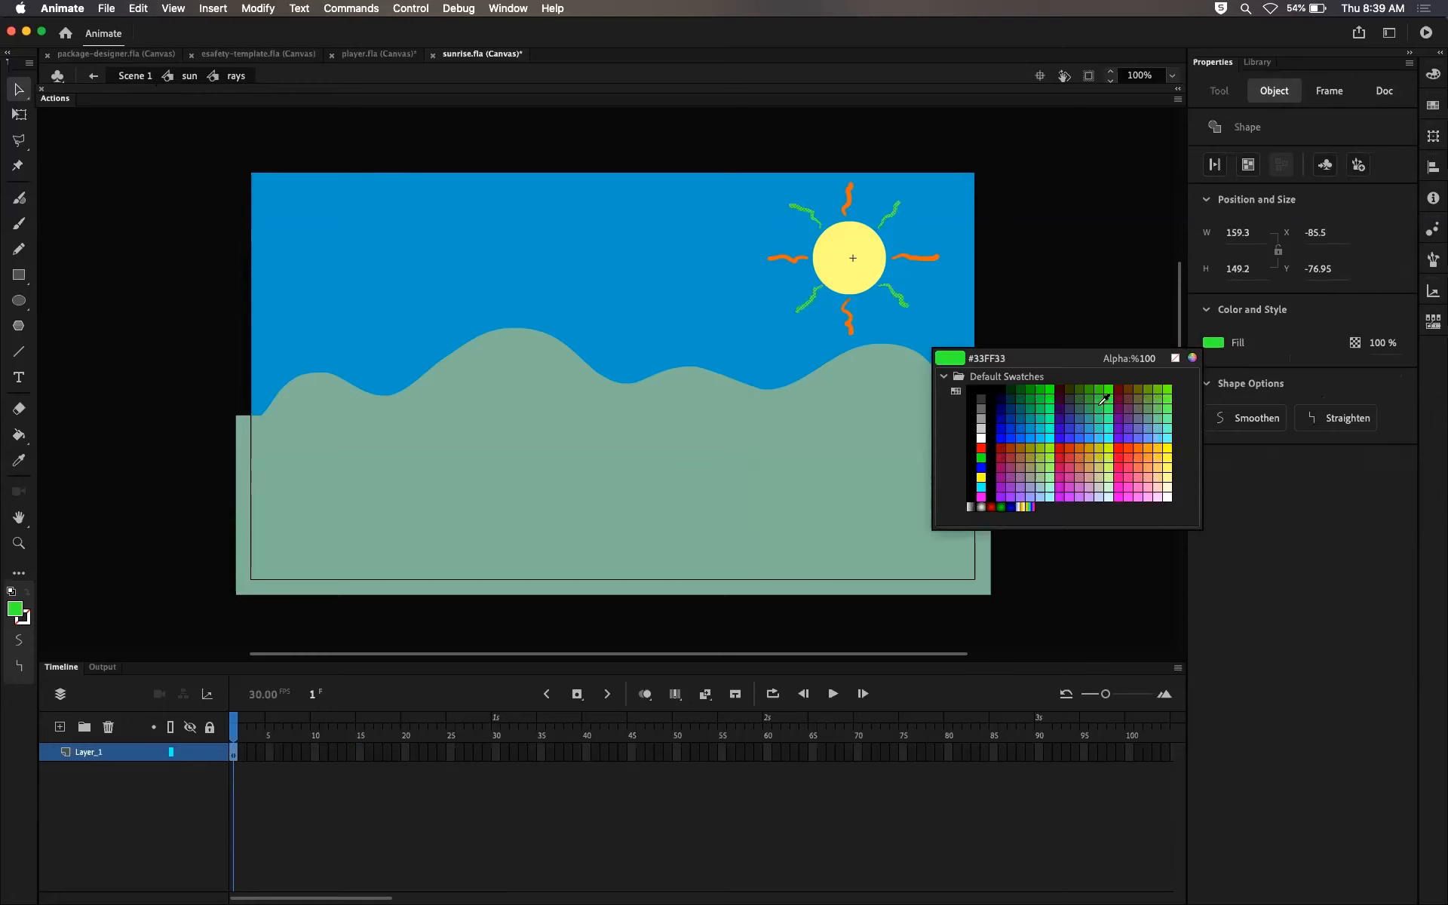
{"action": "left_click", "coordinate": [1065, 442]}
{"action": "left_click", "coordinate": [1022, 343]}
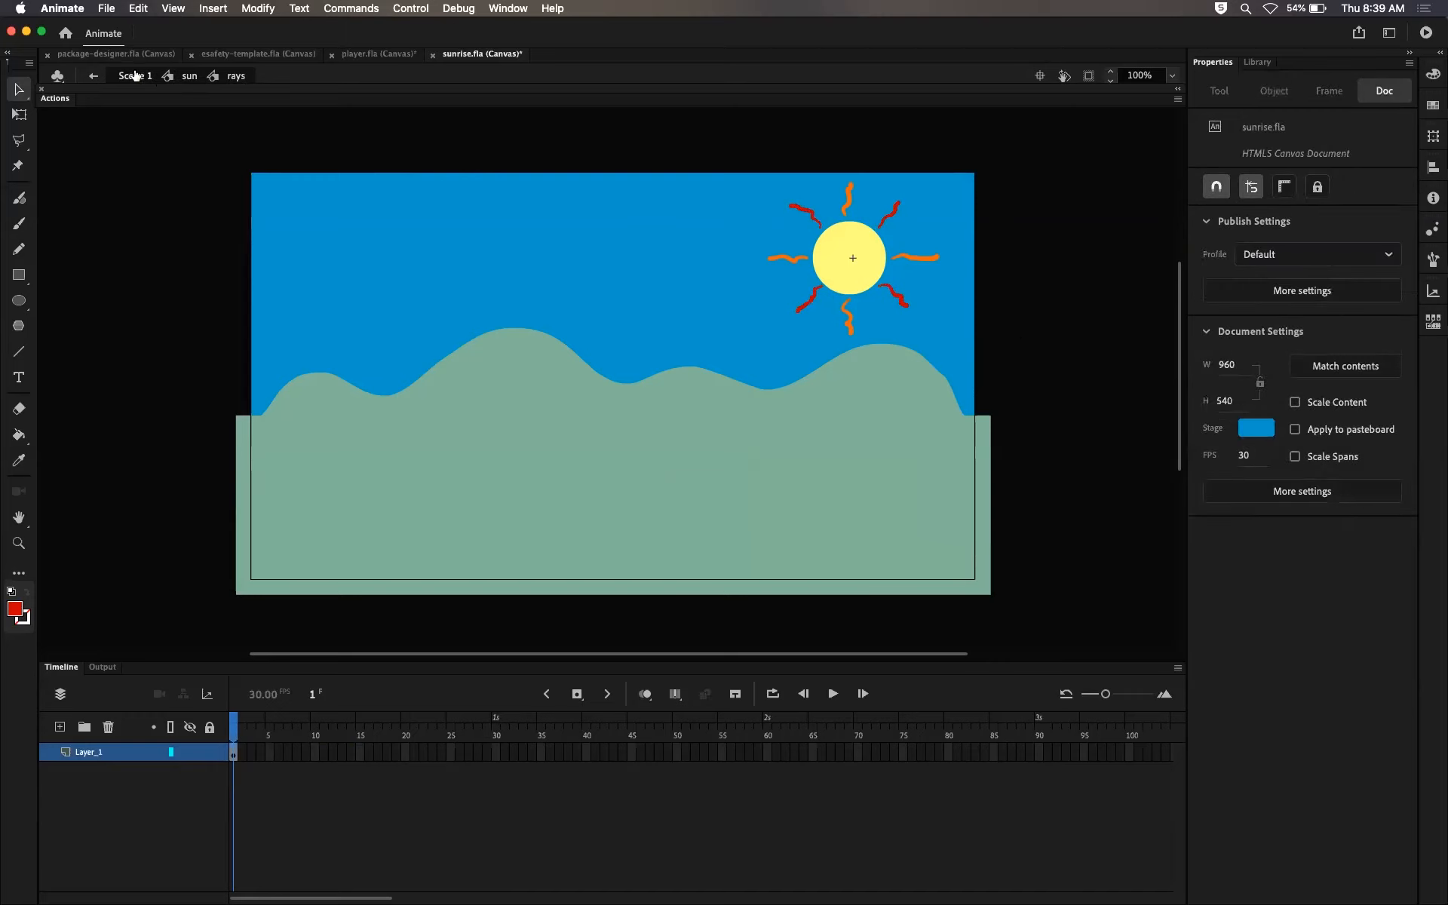
Step: Return to Scene 1, preview the sun's animation back to frame 30, and save the document
{"action": "left_click", "coordinate": [189, 75]}
{"action": "left_click", "coordinate": [132, 76]}
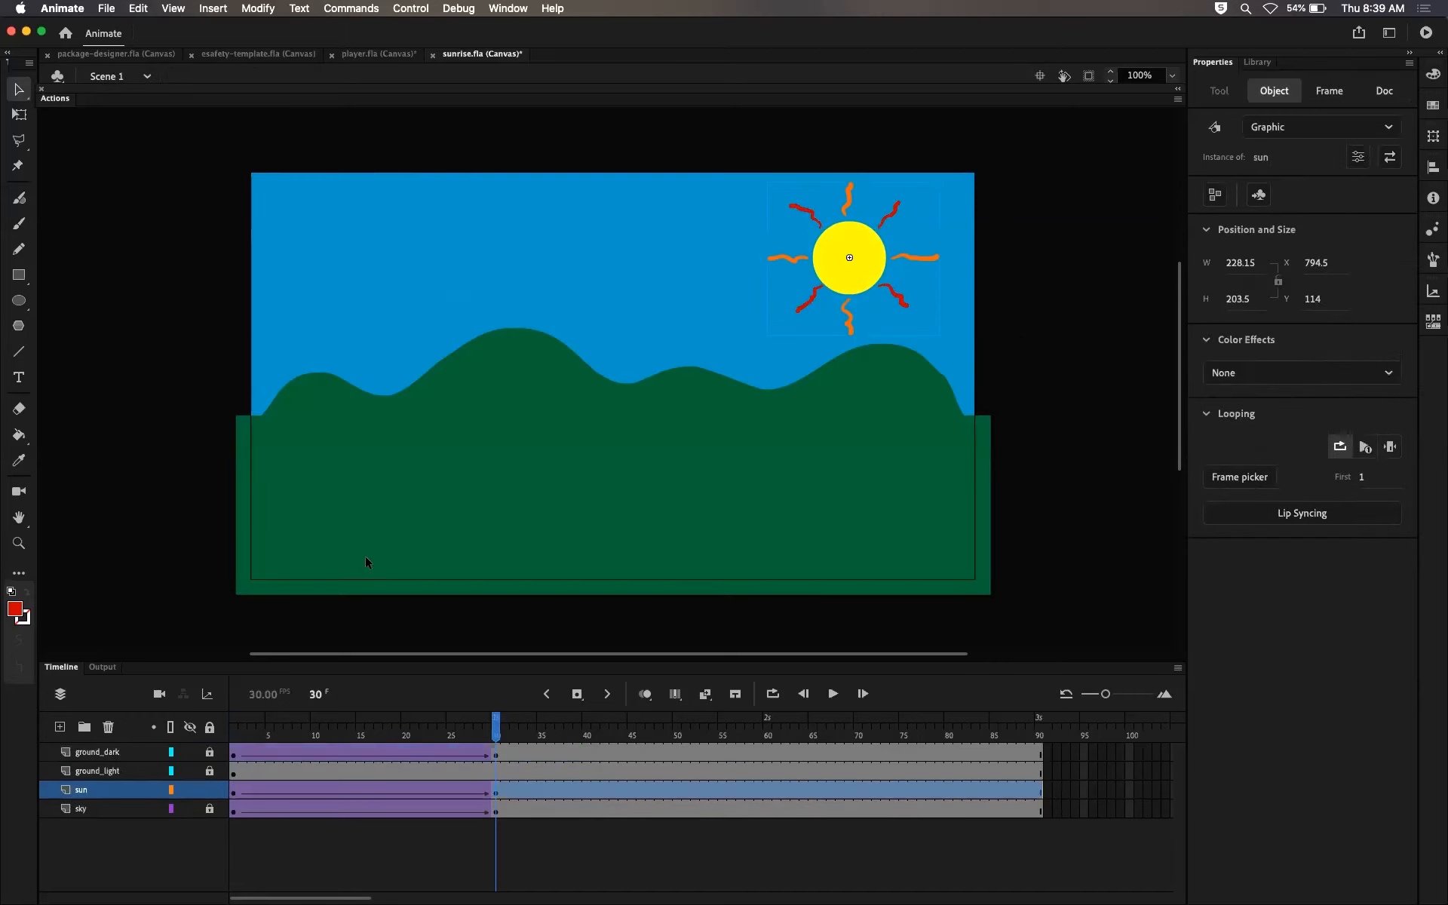
{"action": "left_click_drag", "start_coordinate": [496, 724], "coordinate": [494, 688]}
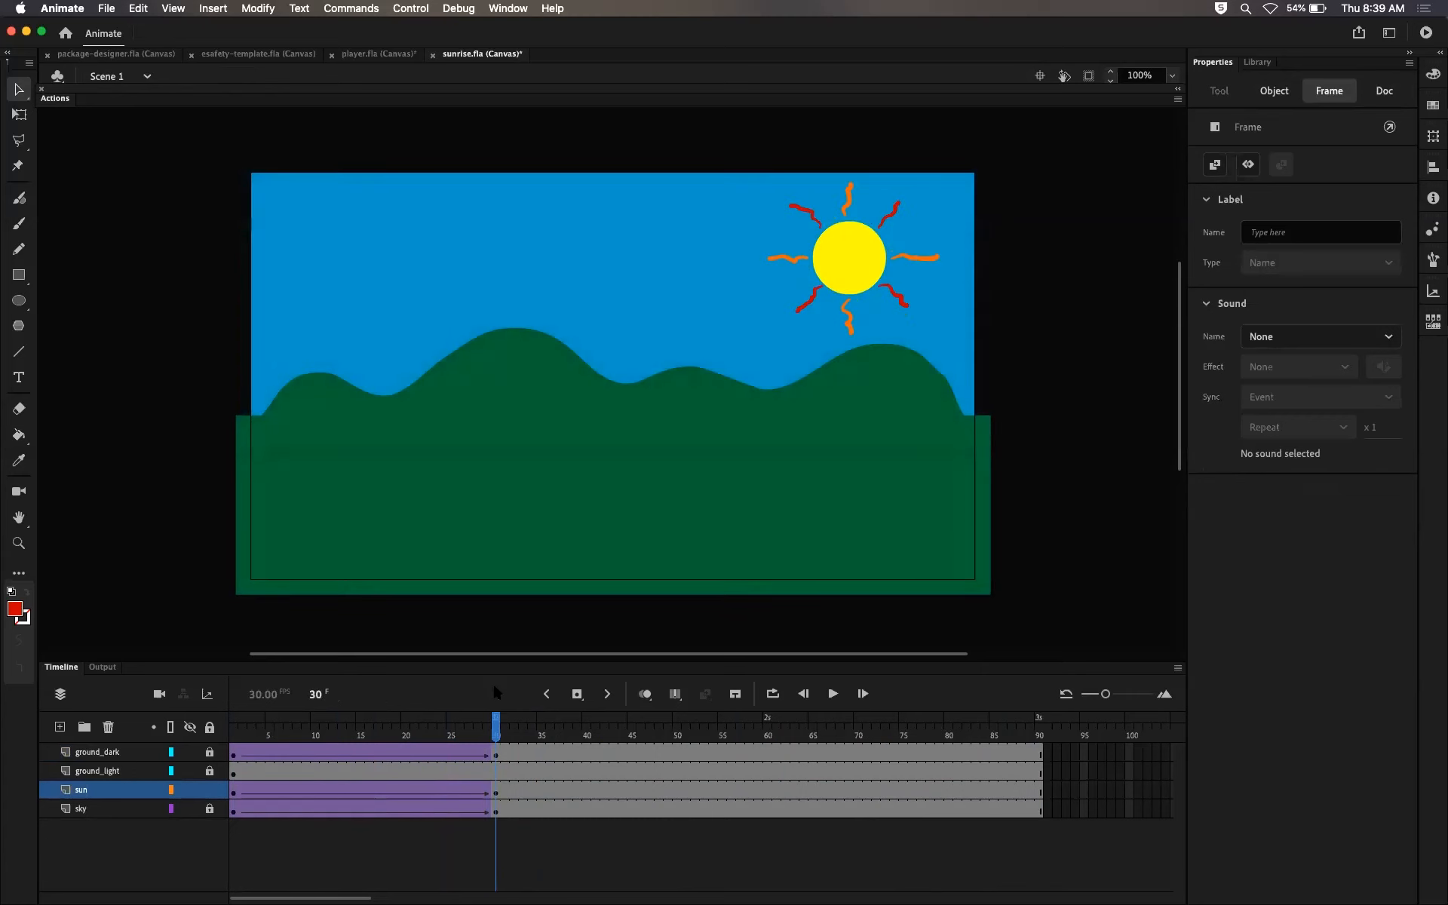
{"action": "key", "text": "super+s"}
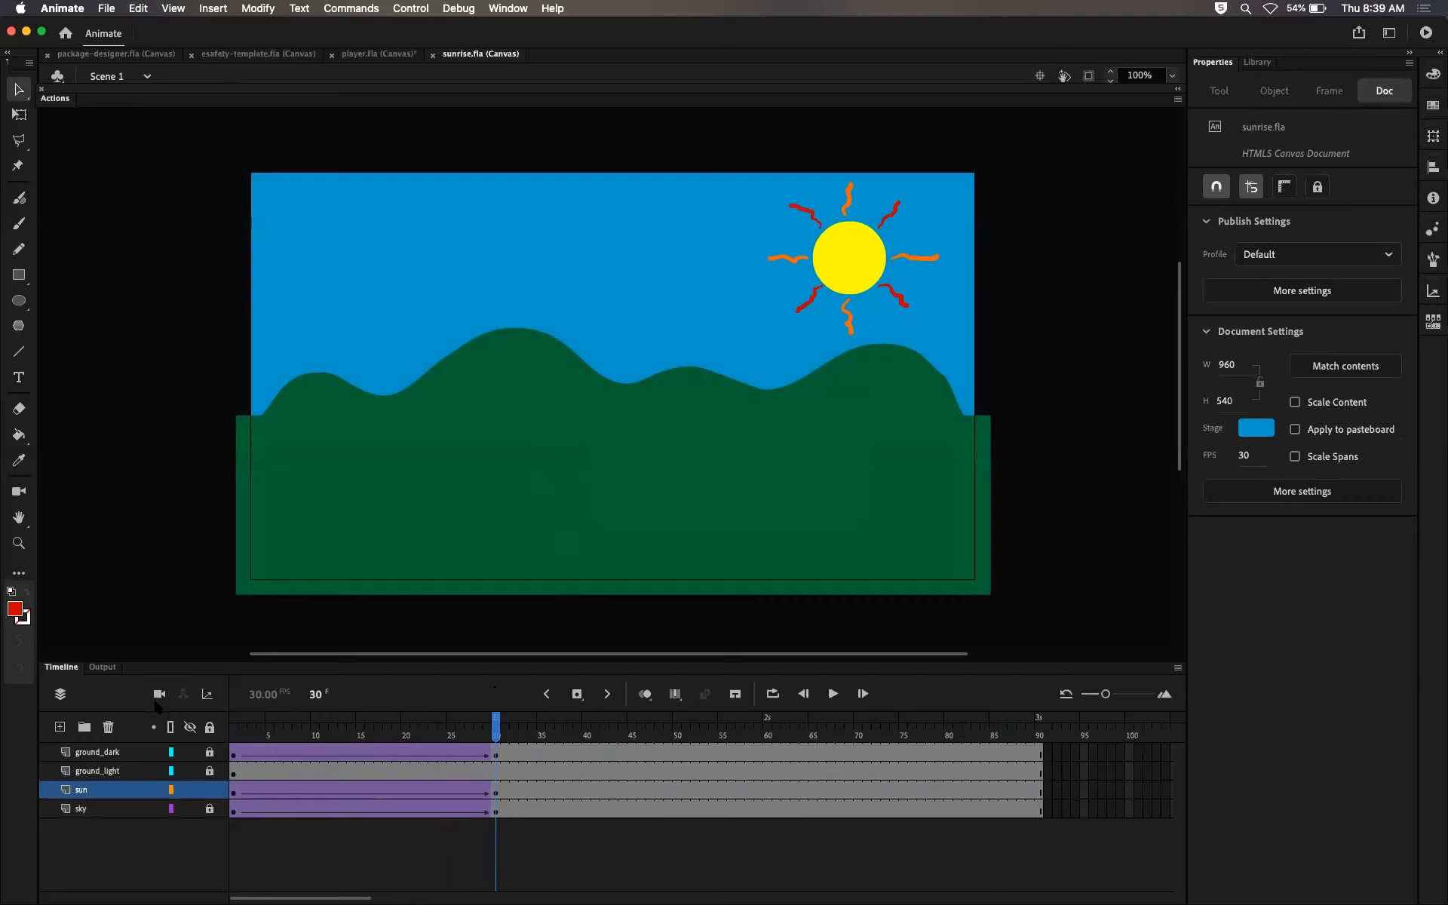
Step: Add a layer above ground_dark and name it creature
{"action": "left_click", "coordinate": [119, 752]}
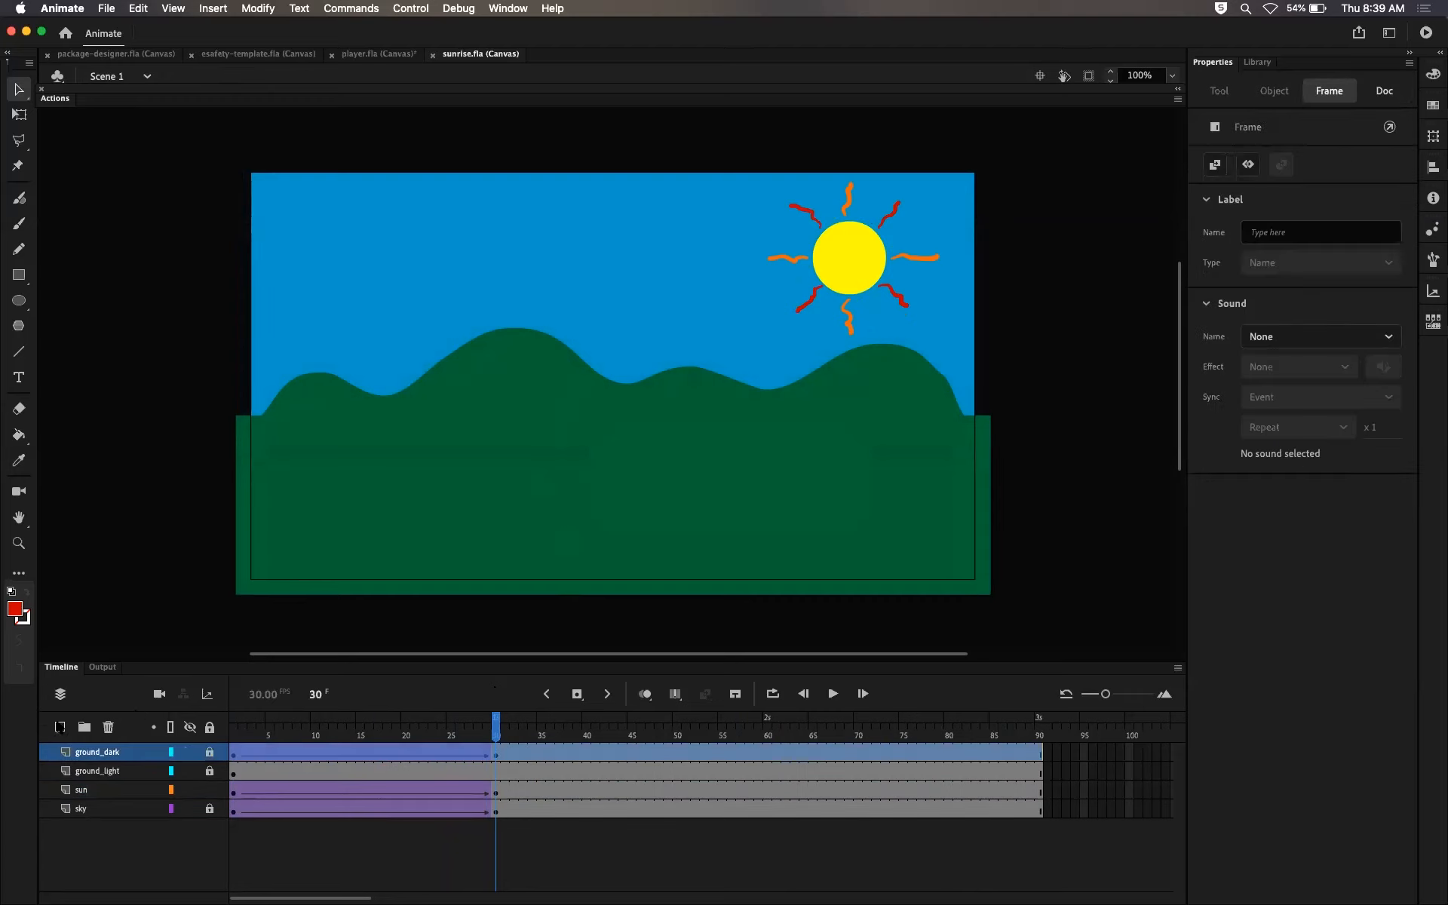
{"action": "left_click", "coordinate": [60, 727]}
{"action": "left_click_drag", "start_coordinate": [495, 719], "coordinate": [550, 727]}
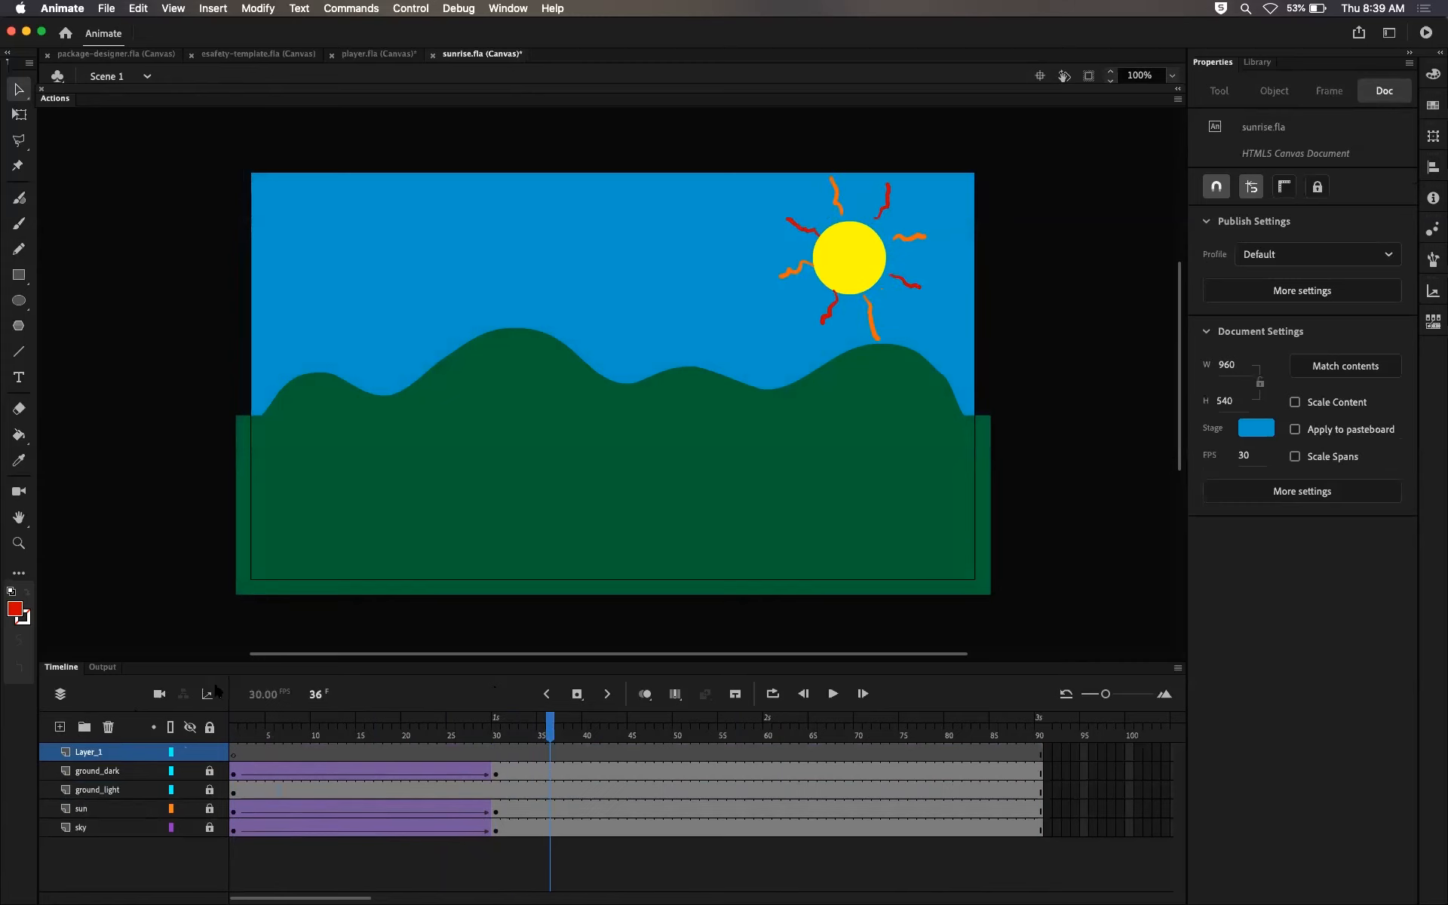
{"action": "double_click", "coordinate": [108, 752]}
{"action": "type", "text": "creature"}
{"action": "key", "text": "Return"}
Step: Go to frame 44 on the creature layer and set the Classic Brush size to 5
{"action": "left_click_drag", "start_coordinate": [234, 728], "coordinate": [623, 736]}
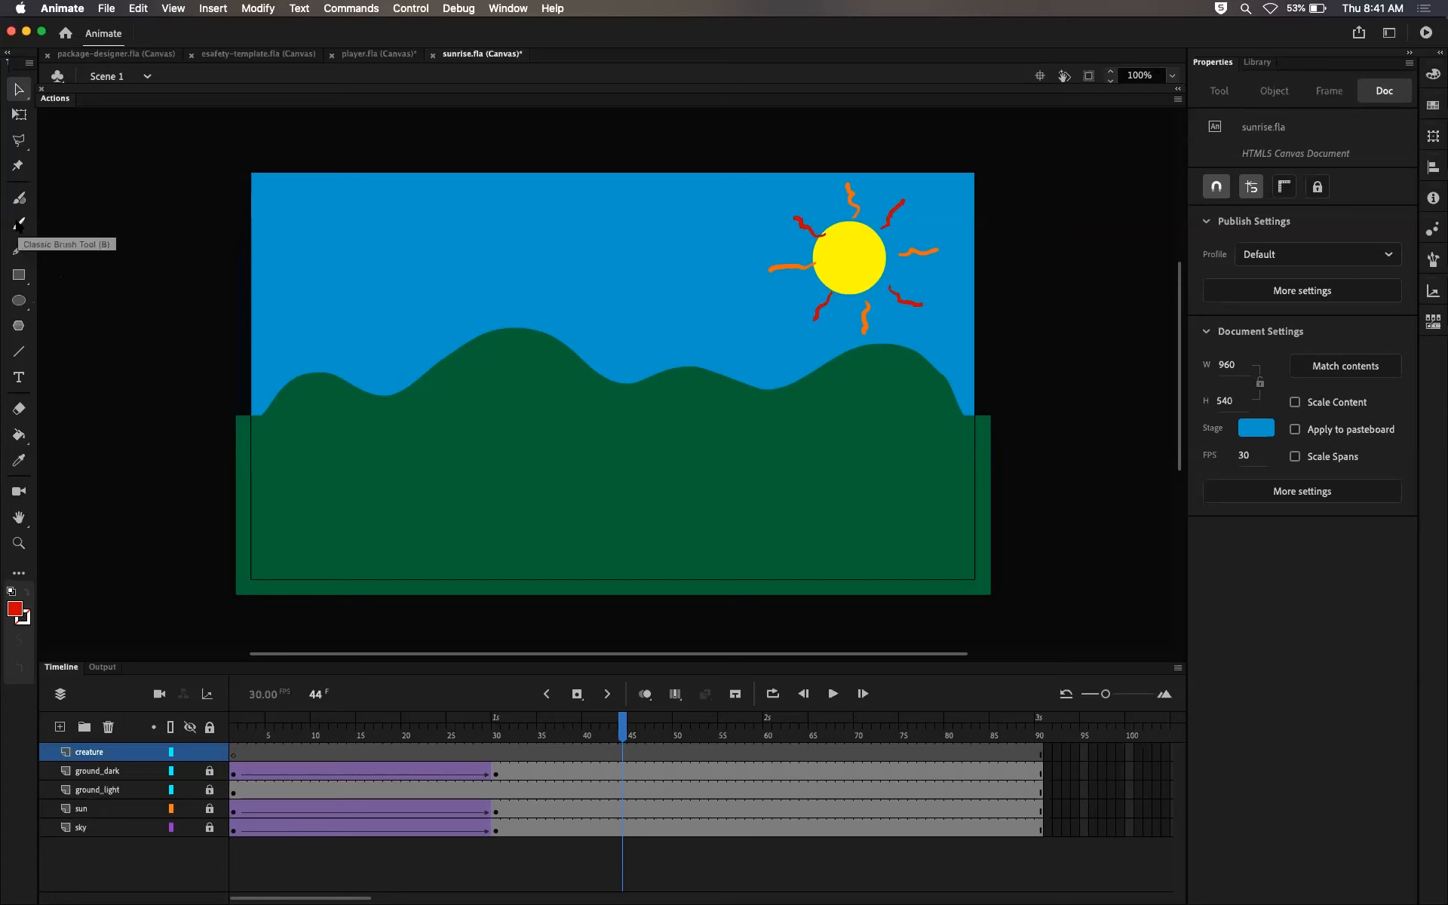
{"action": "left_click", "coordinate": [19, 224]}
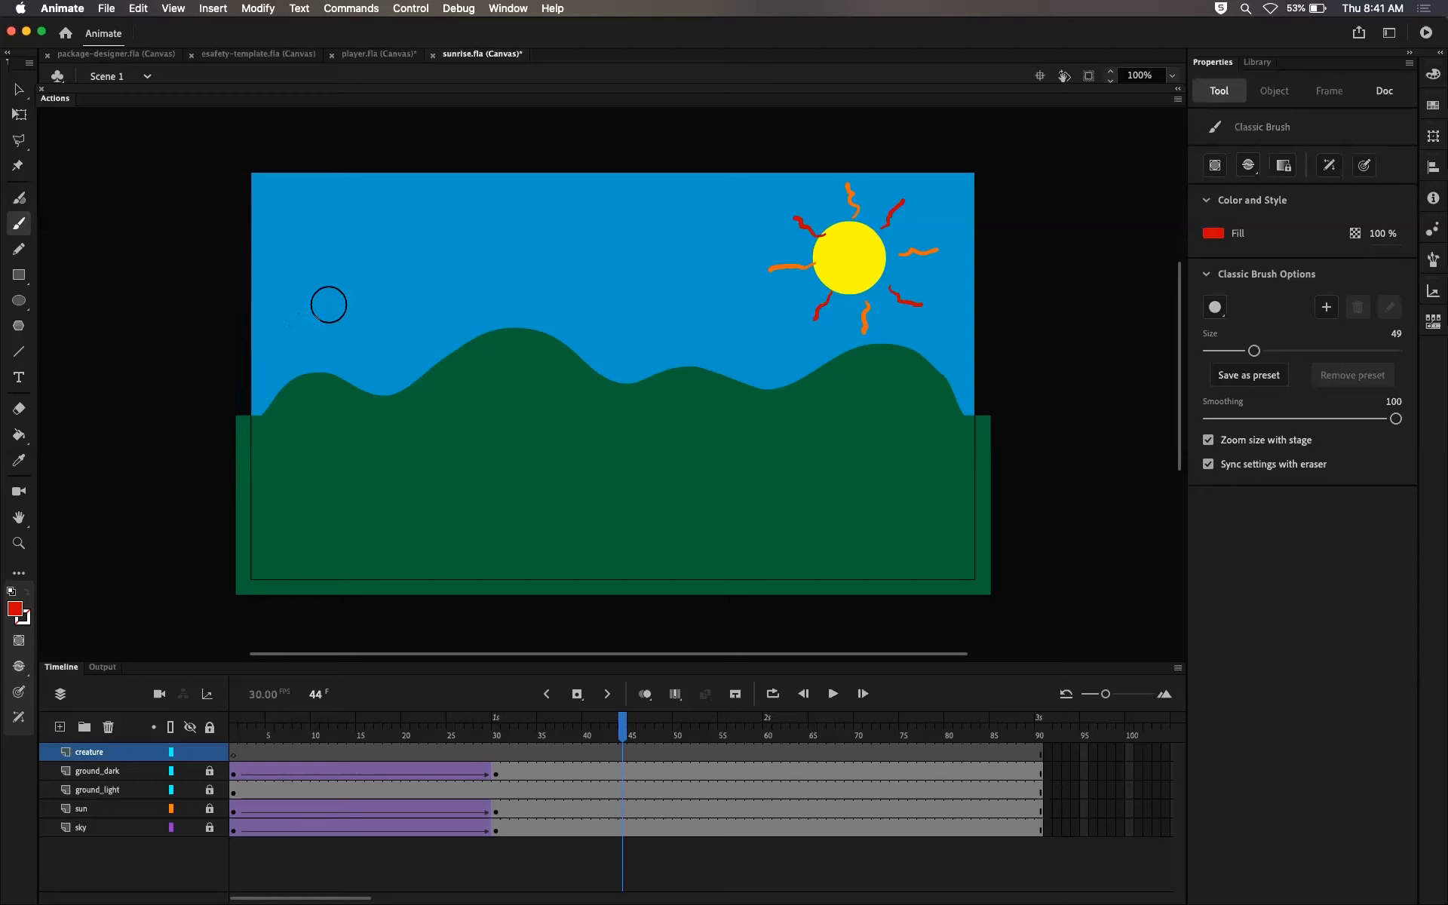
{"action": "left_click_drag", "start_coordinate": [1254, 351], "coordinate": [1212, 356]}
{"action": "left_click_drag", "start_coordinate": [379, 290], "coordinate": [386, 291]}
{"action": "key", "text": "super+z"}
{"action": "left_click", "coordinate": [1399, 333]}
{"action": "type", "text": "5"}
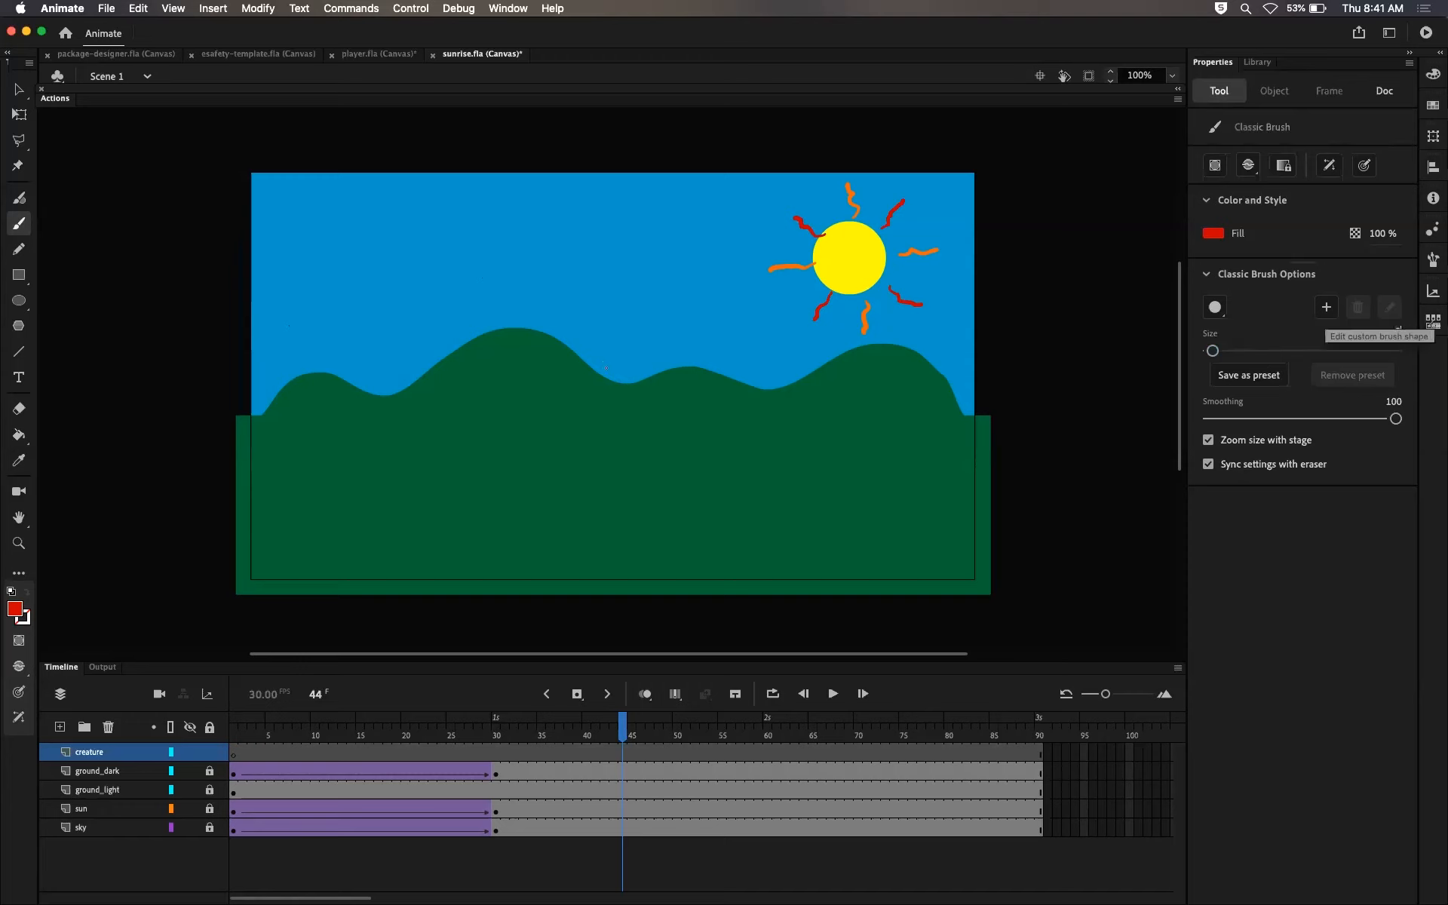
Step: Paint a red creature with an oval body, smaller oval head and eye dot by the leftmost hill, and fill its body red
{"action": "key", "text": "super+equal"}
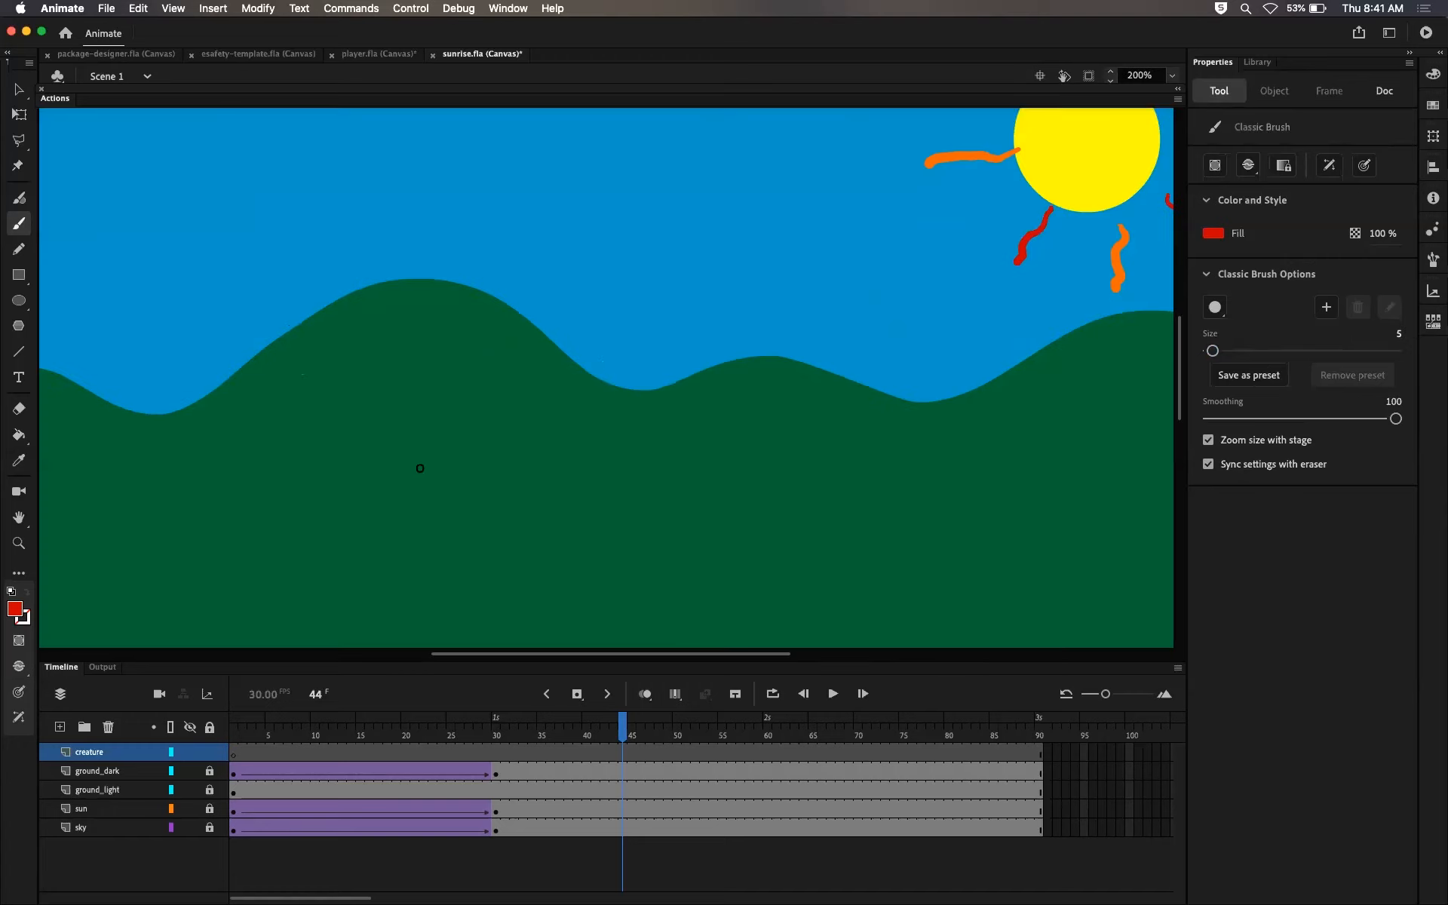
{"action": "scroll", "coordinate": [324, 336], "scroll_direction": "left", "scroll_amount": 5}
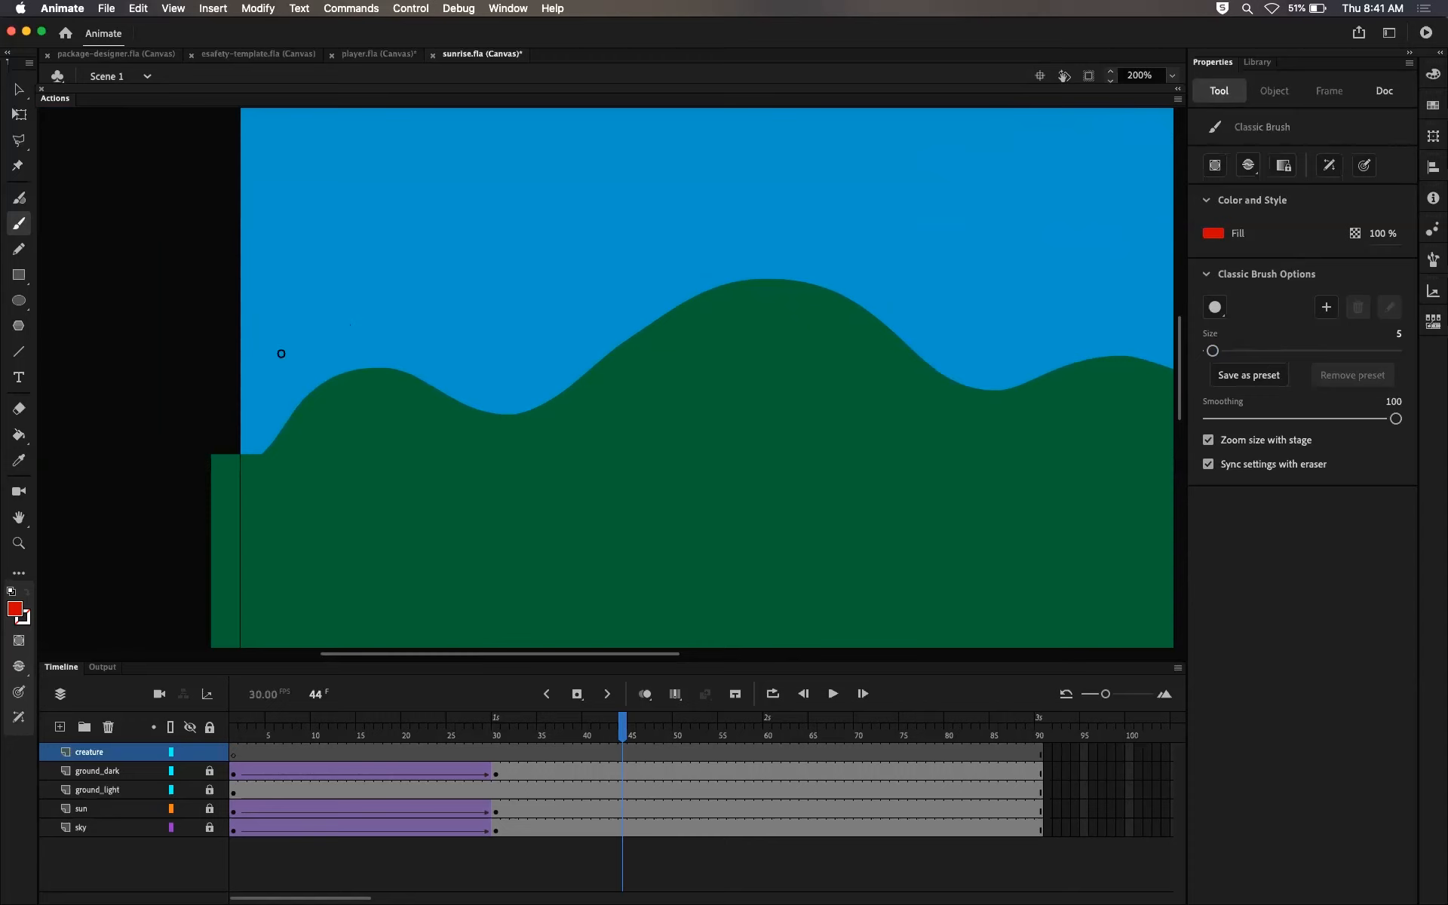
{"action": "mouse_move", "coordinate": [286, 354]}
{"action": "left_mouse_down"}
{"action": "mouse_move", "coordinate": [259, 366]}
{"action": "mouse_move", "coordinate": [294, 383]}
{"action": "mouse_move", "coordinate": [307, 353]}
{"action": "mouse_move", "coordinate": [284, 346]}
{"action": "mouse_move", "coordinate": [315, 329]}
{"action": "left_mouse_up"}
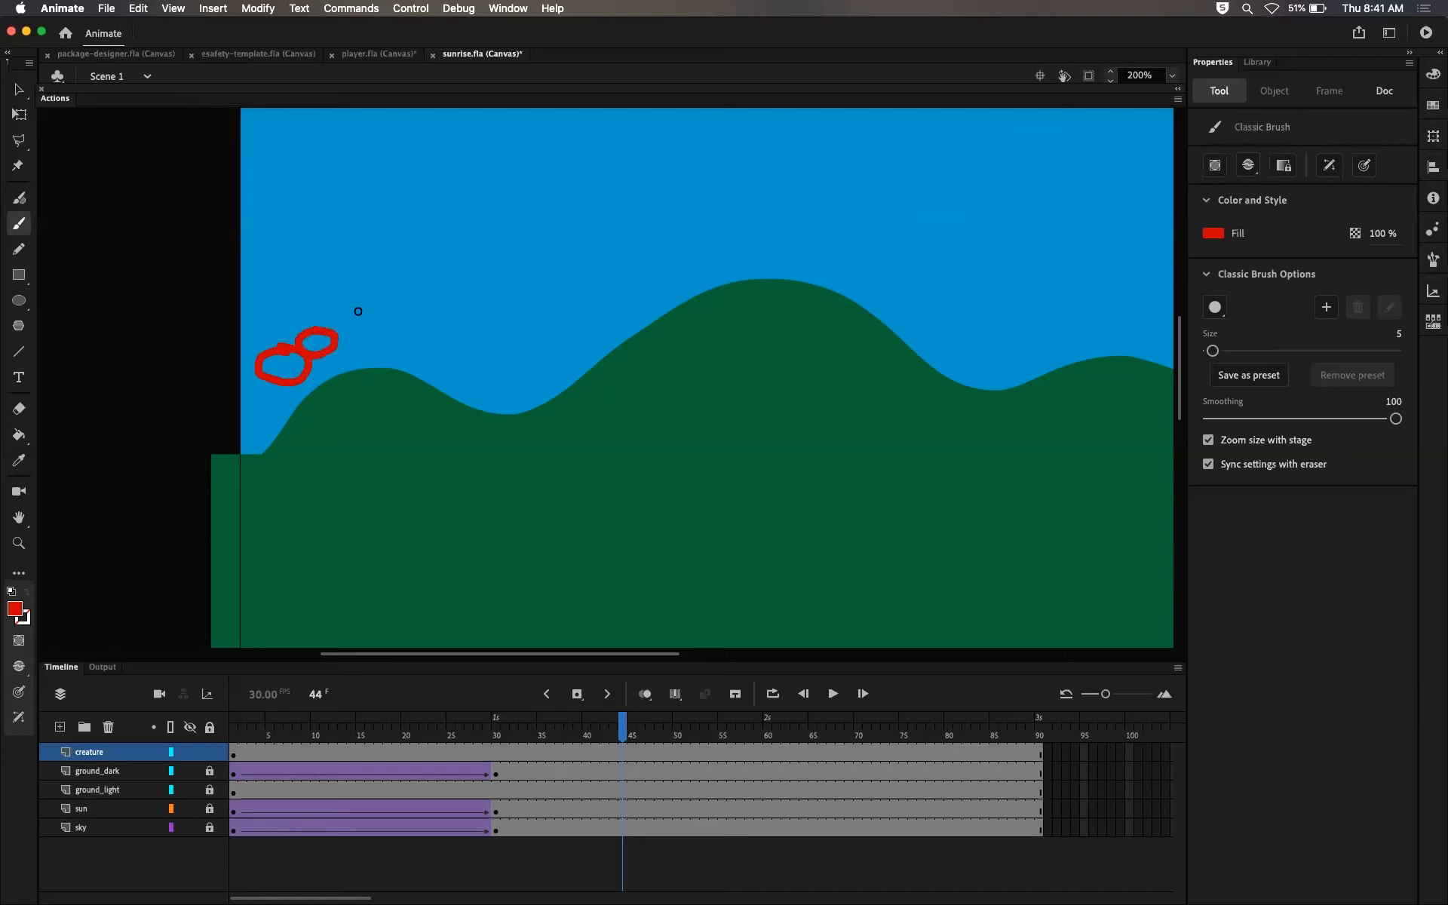
{"action": "left_click", "coordinate": [318, 344]}
{"action": "left_click", "coordinate": [19, 436]}
{"action": "left_click", "coordinate": [281, 371]}
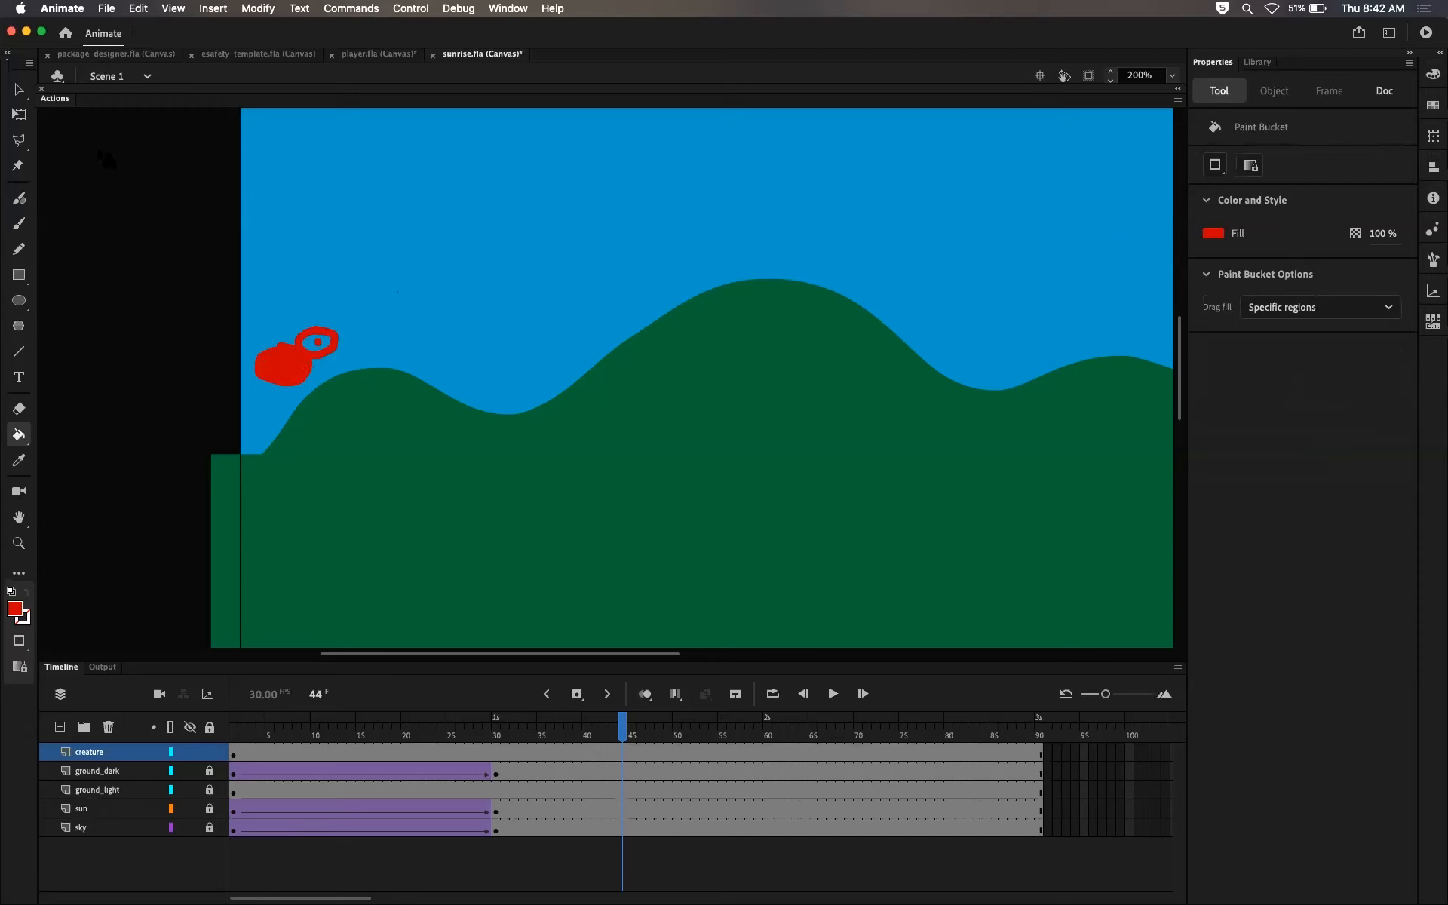
Step: Recolour the creature's eye dot white (#FFFFFF)
{"action": "left_click", "coordinate": [20, 91]}
{"action": "left_click", "coordinate": [319, 346]}
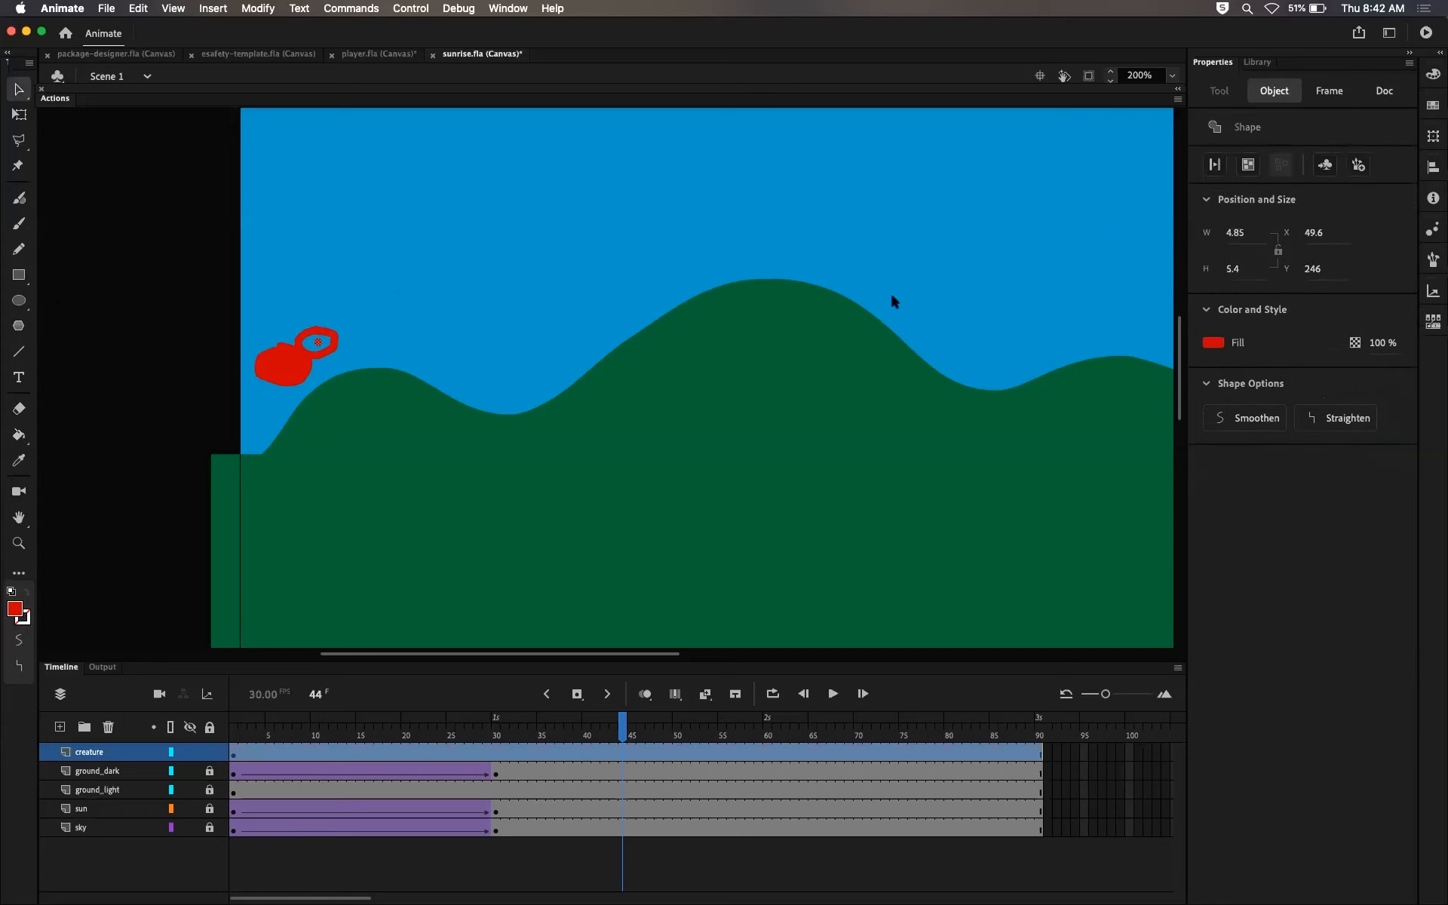
{"action": "left_click", "coordinate": [1212, 342]}
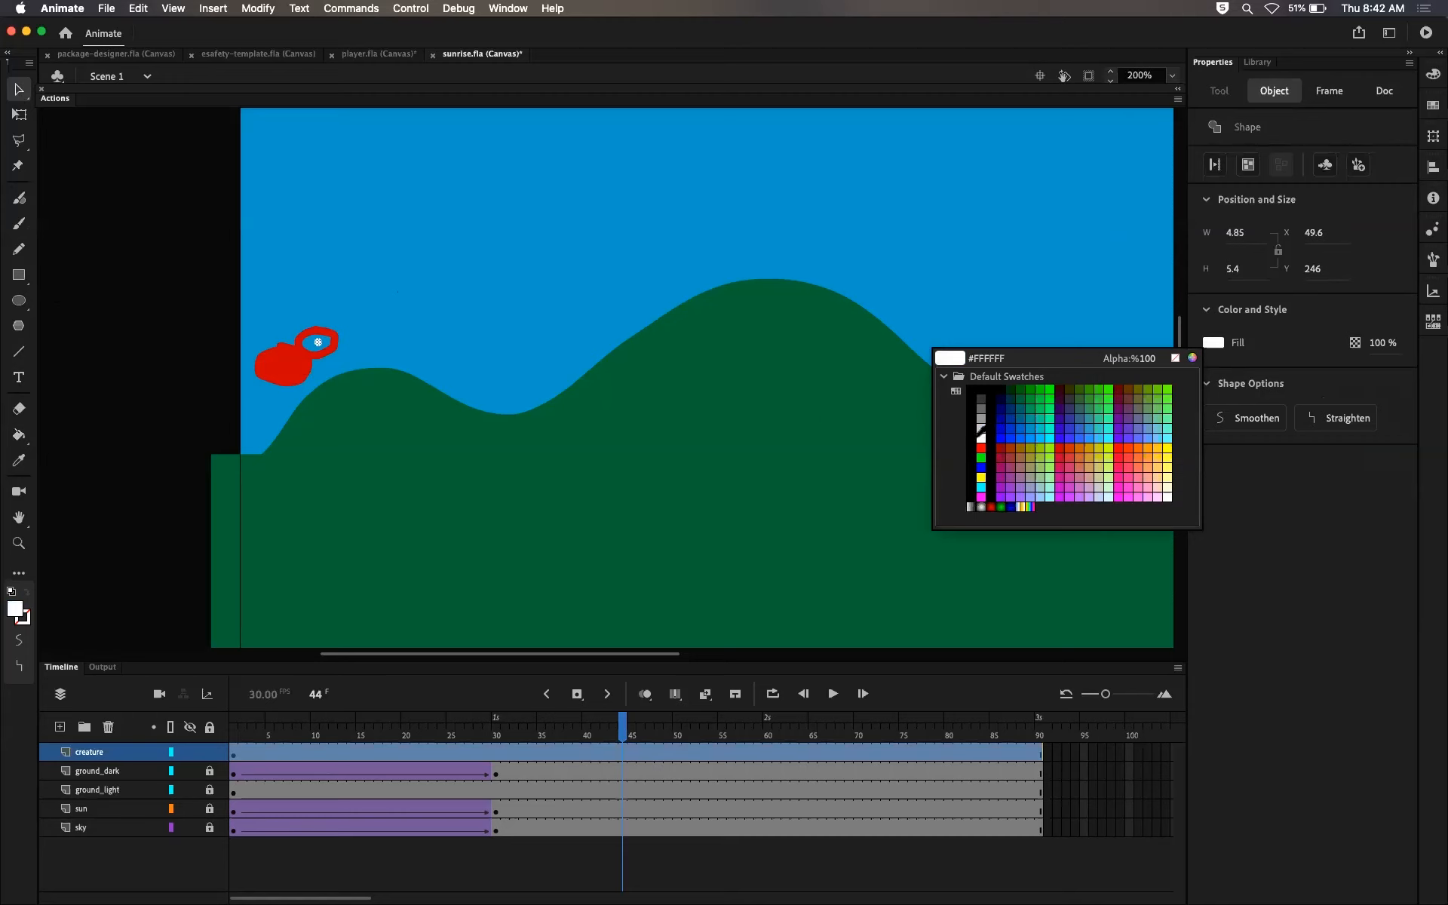
{"action": "left_click", "coordinate": [980, 438]}
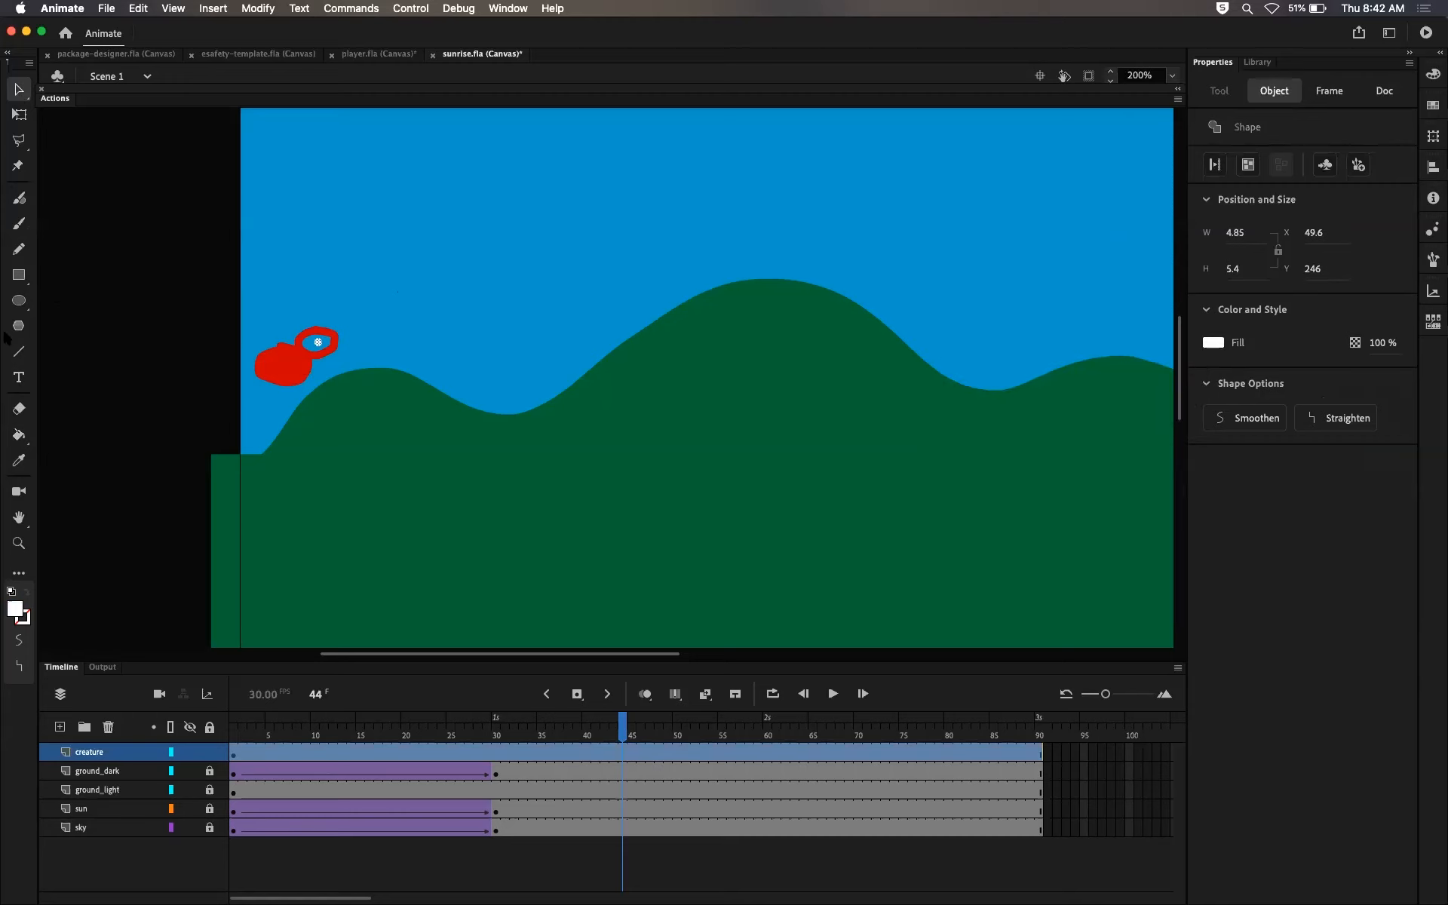
{"action": "left_click", "coordinate": [18, 435]}
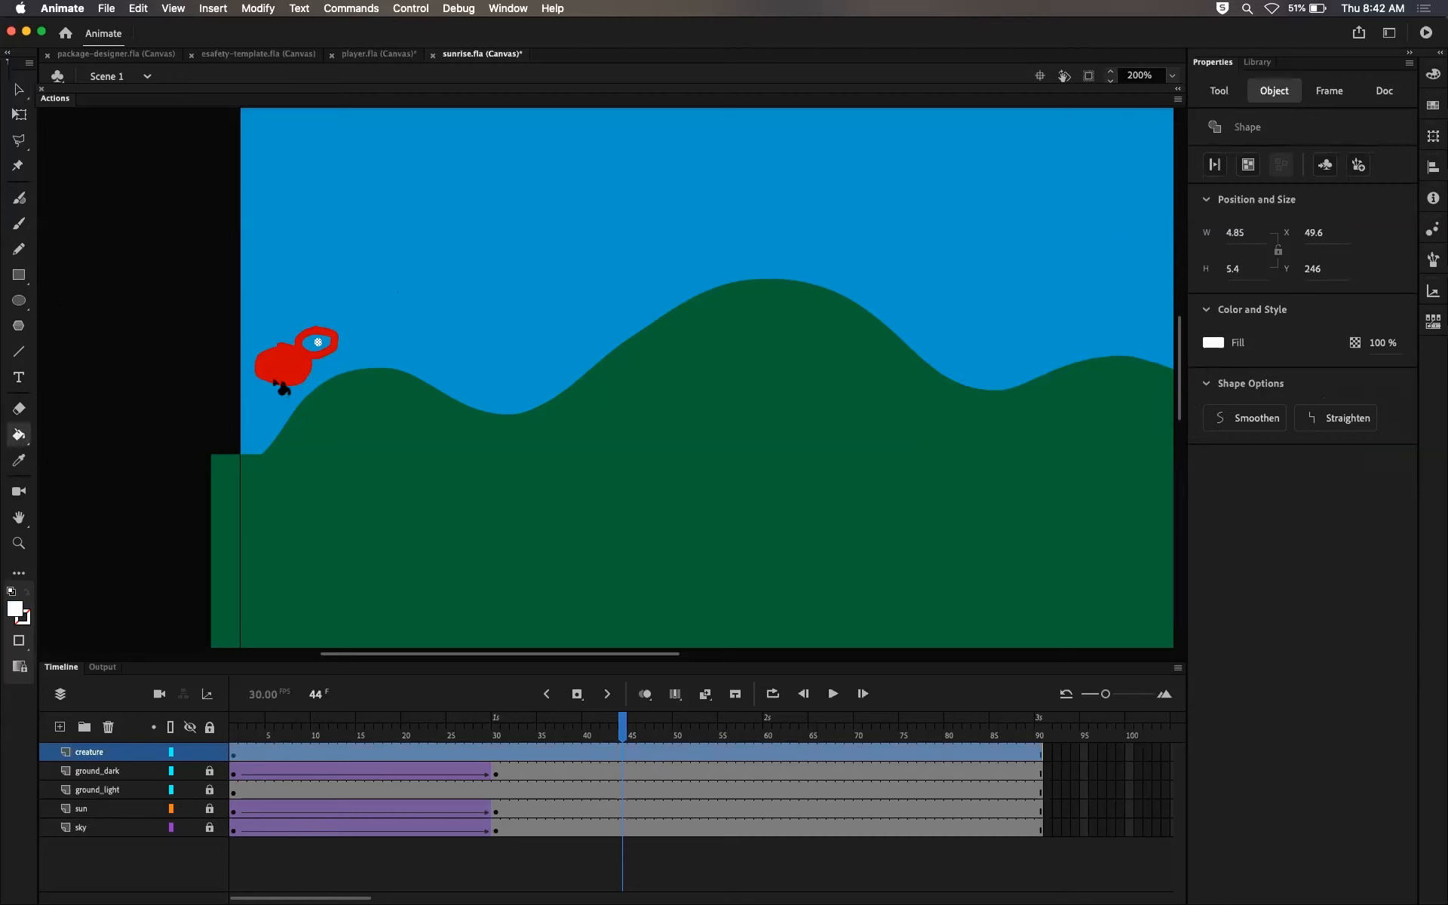
{"action": "left_click", "coordinate": [311, 346]}
{"action": "key", "text": "super+z"}
{"action": "left_click", "coordinate": [1213, 343]}
{"action": "key", "text": "Escape"}
Step: Deselect the eye and fill the creature's head red around it with the Paint Bucket
{"action": "left_click", "coordinate": [18, 90]}
{"action": "left_click", "coordinate": [138, 251]}
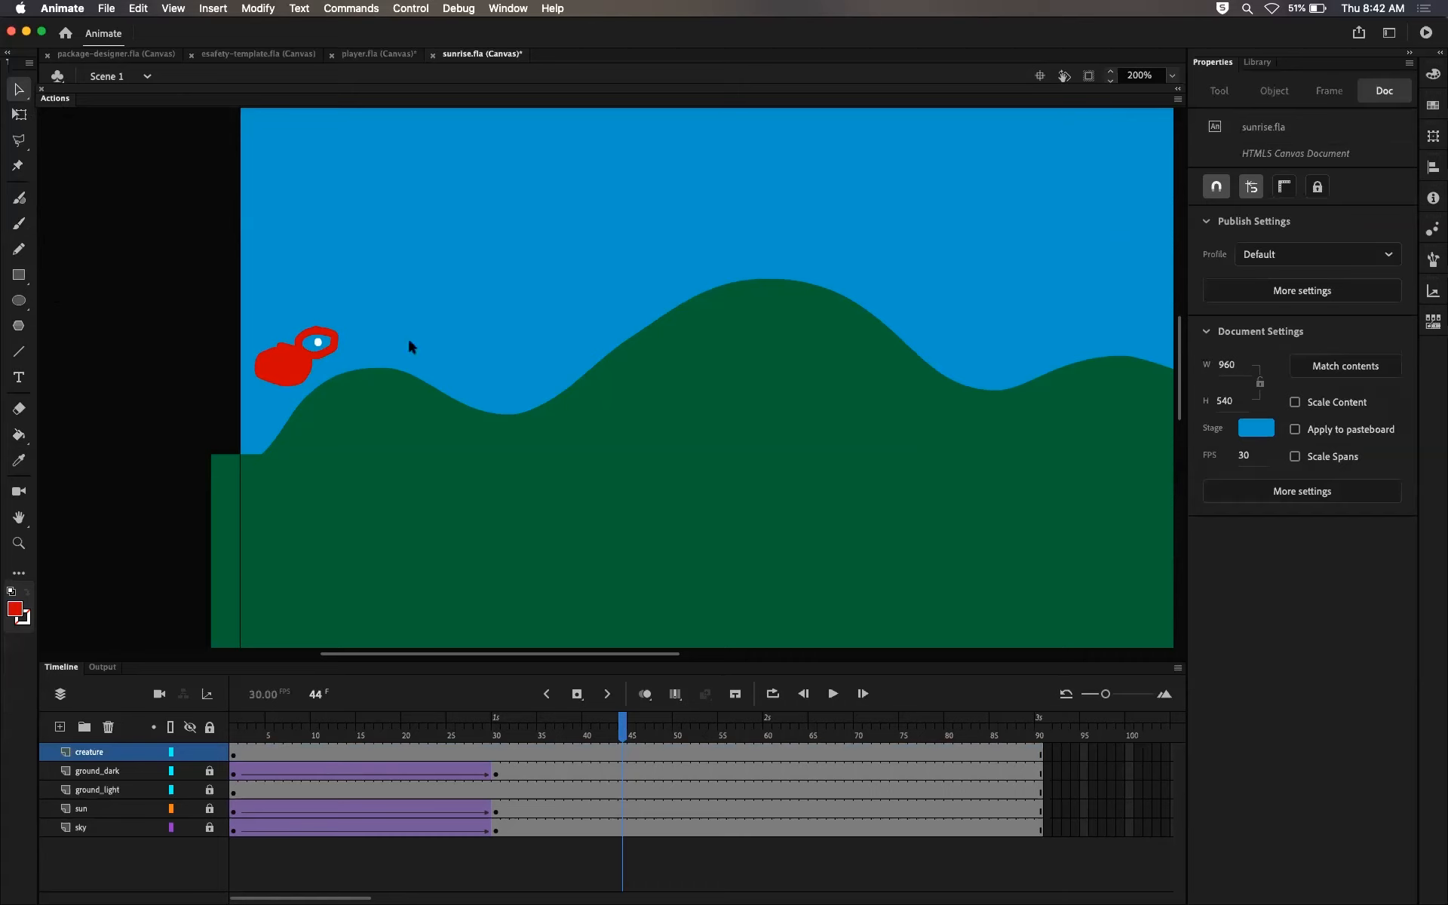
{"action": "left_click", "coordinate": [18, 434]}
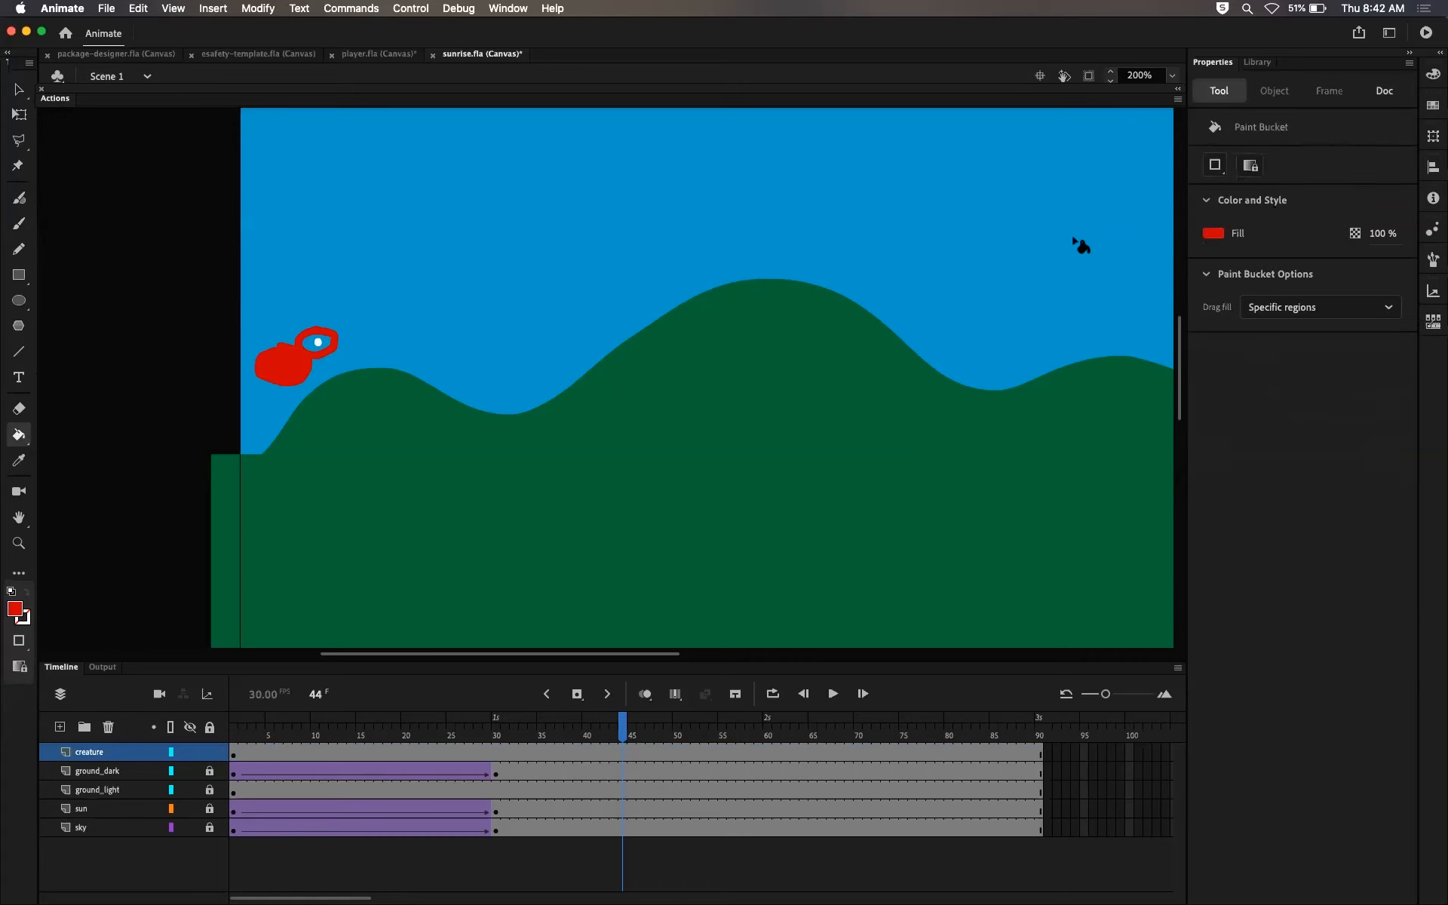
{"action": "left_click", "coordinate": [311, 338]}
{"action": "key", "text": "v"}
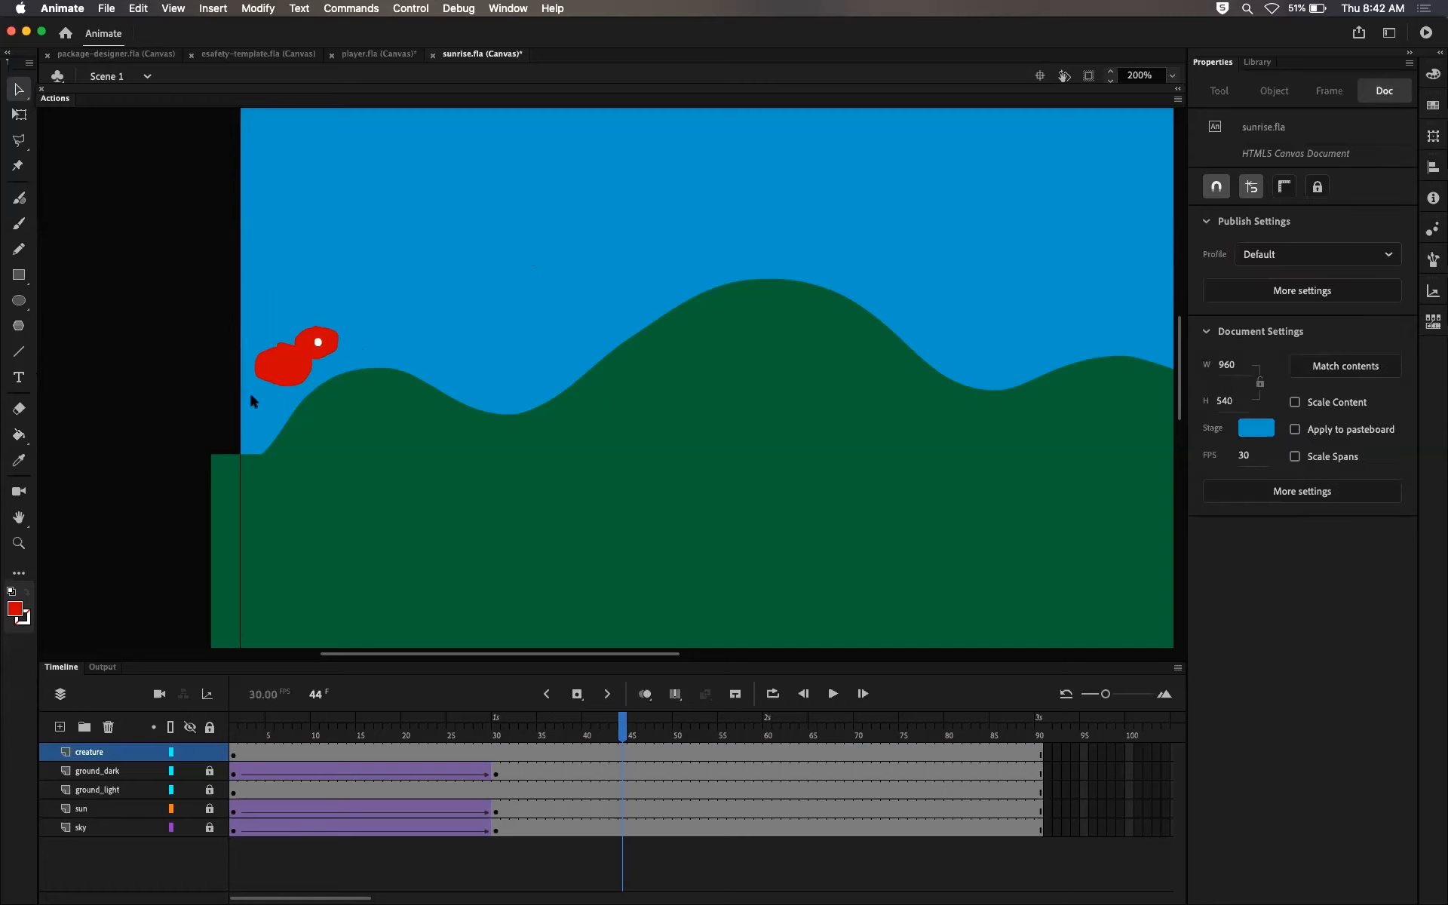
Step: Convert the whole red creature artwork into a graphic symbol named creature
{"action": "left_click_drag", "start_coordinate": [170, 287], "coordinate": [439, 422]}
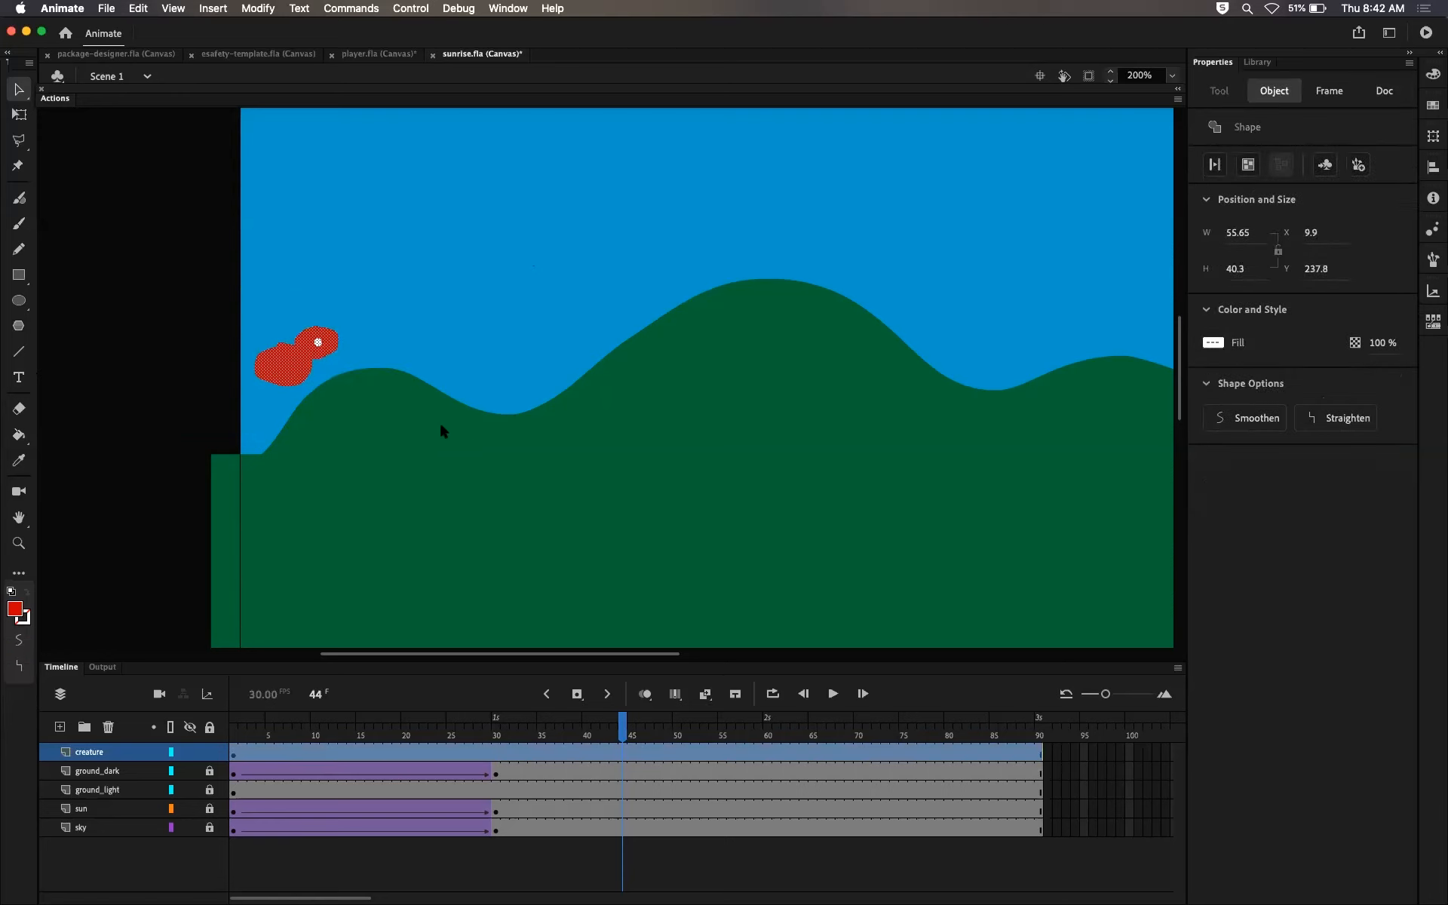
{"action": "left_click_drag", "start_coordinate": [157, 269], "coordinate": [432, 466]}
{"action": "left_click", "coordinate": [234, 583]}
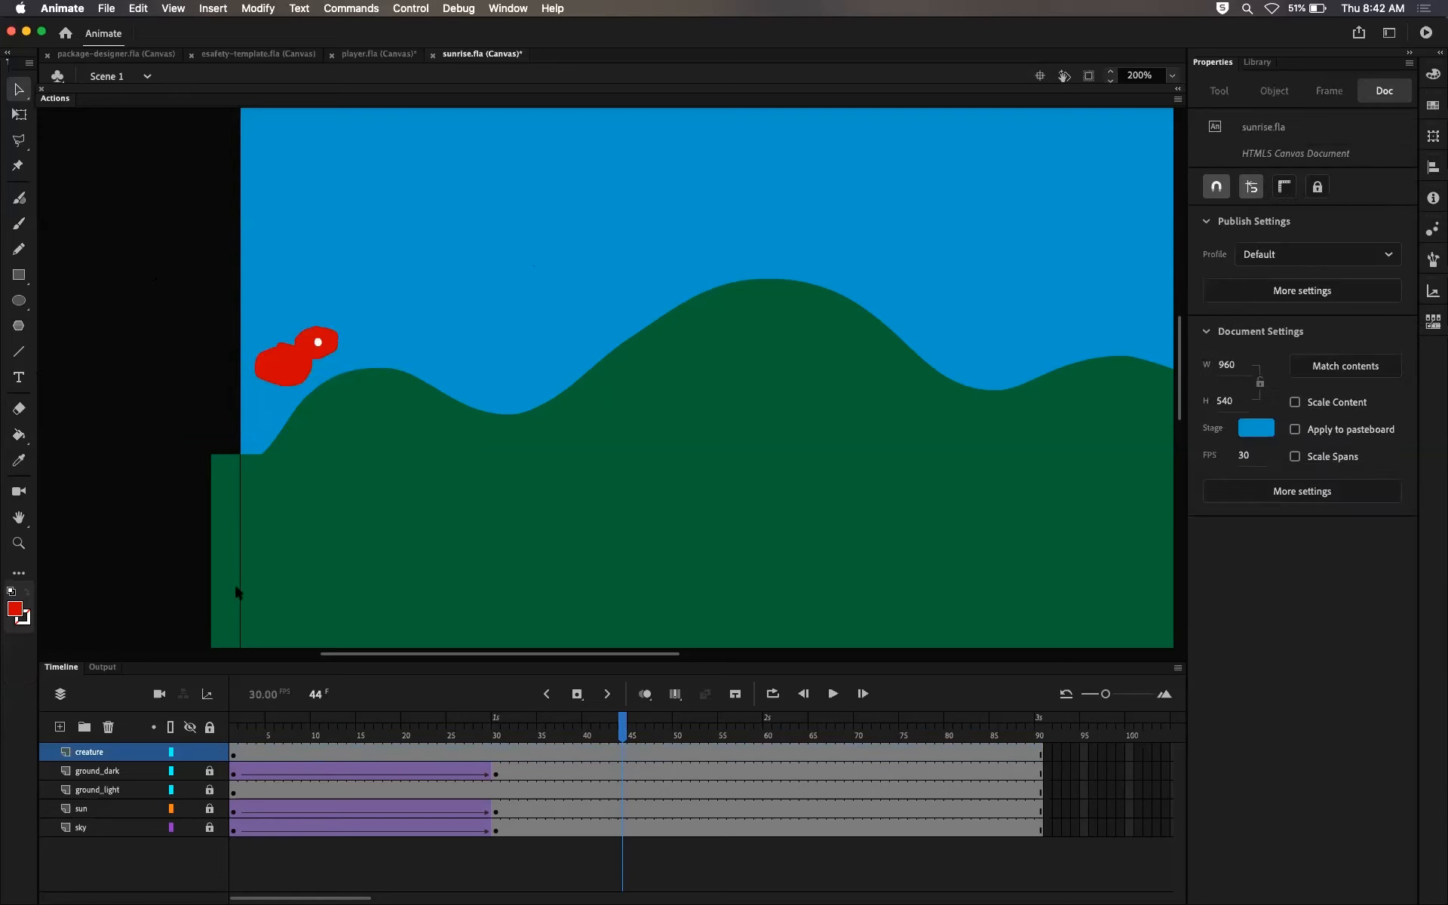
{"action": "left_click", "coordinate": [236, 752]}
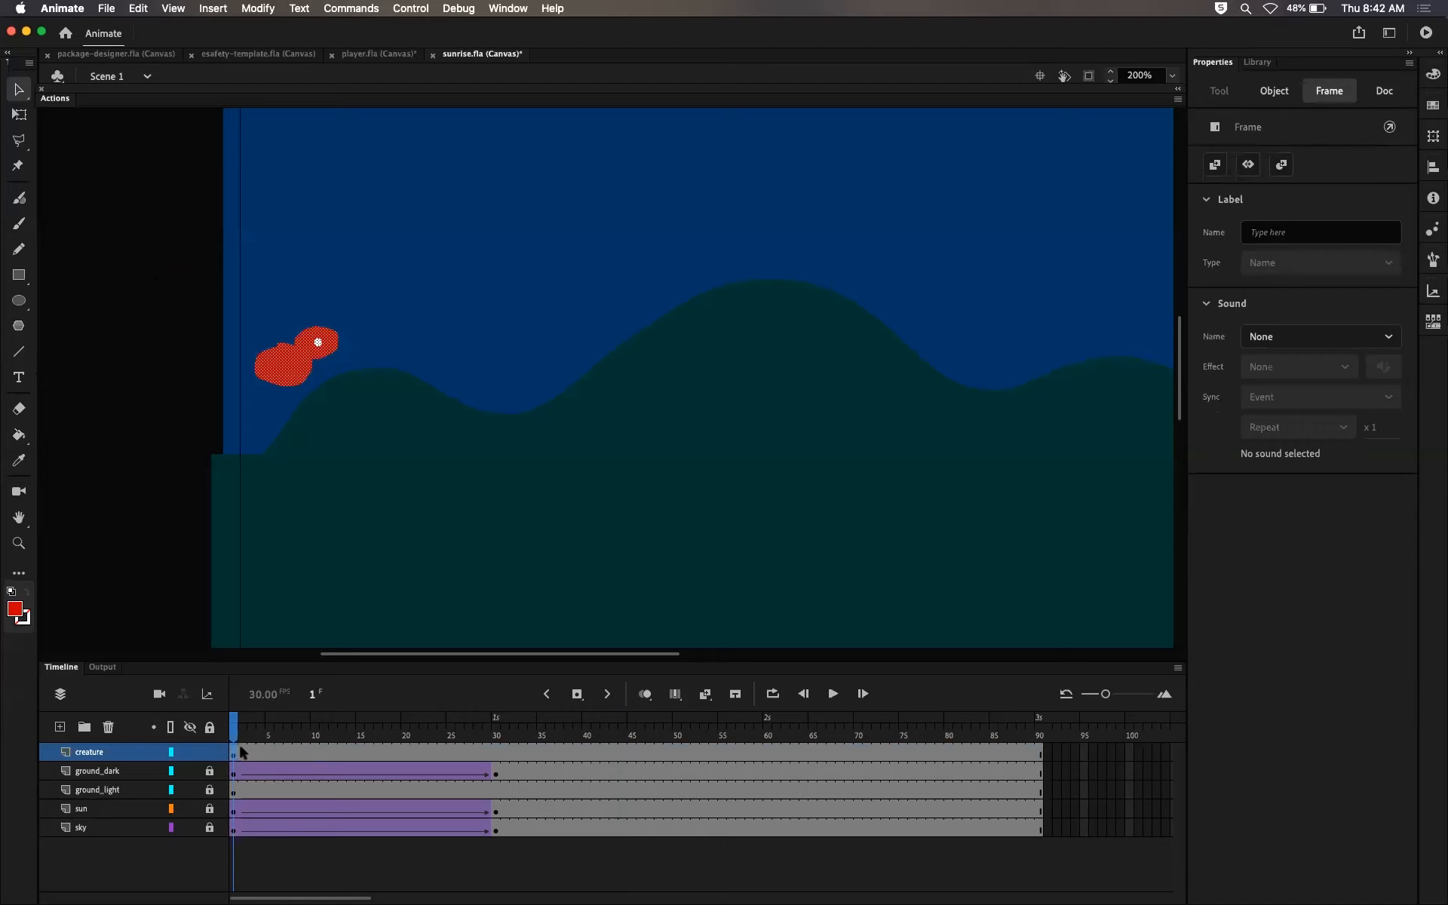
{"action": "left_click", "coordinate": [531, 751]}
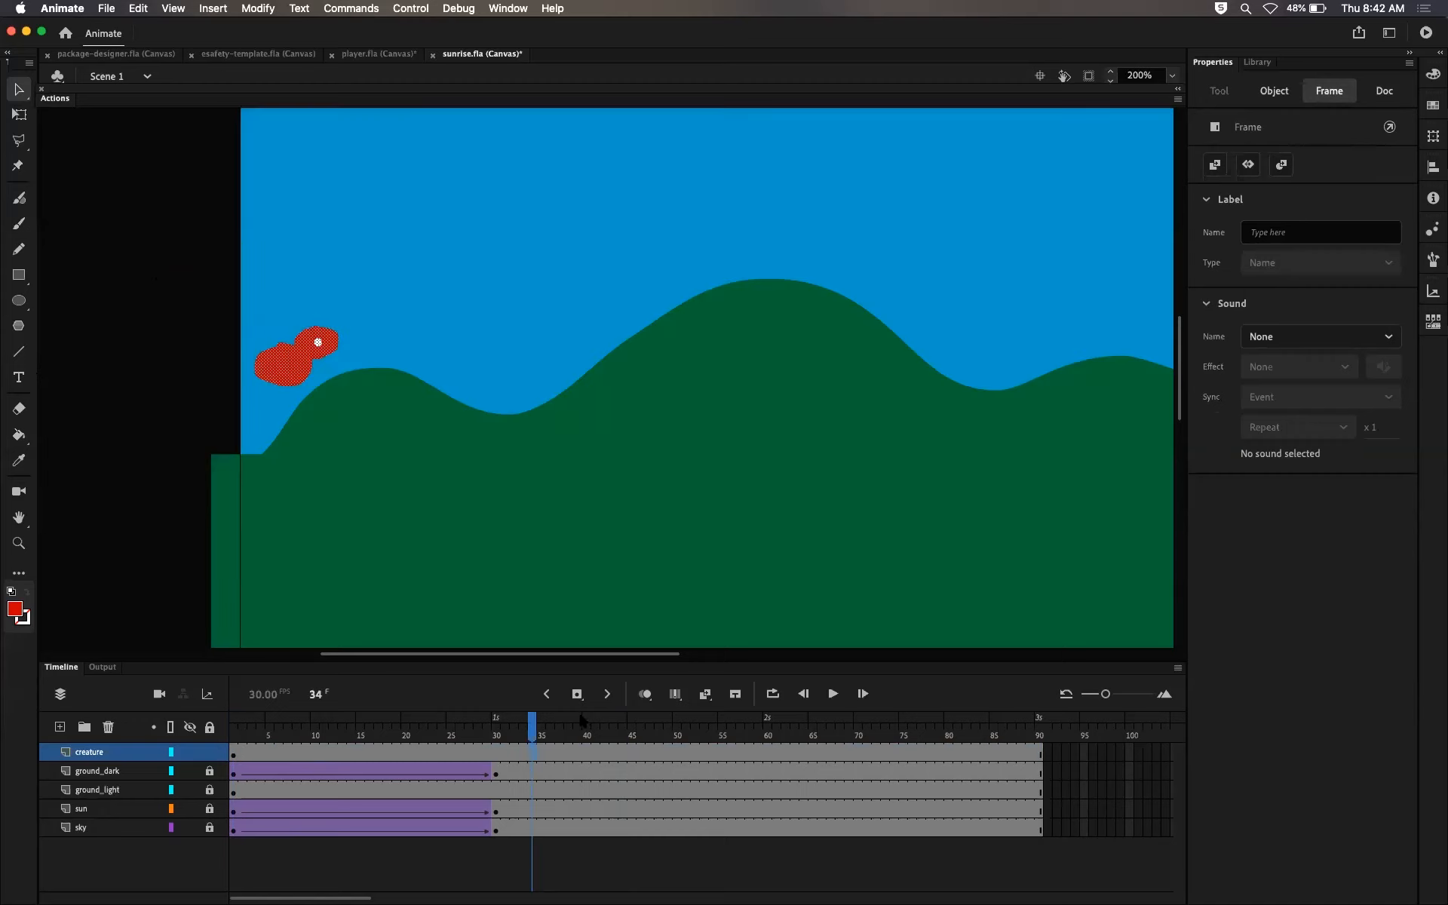
{"action": "key", "text": "F8"}
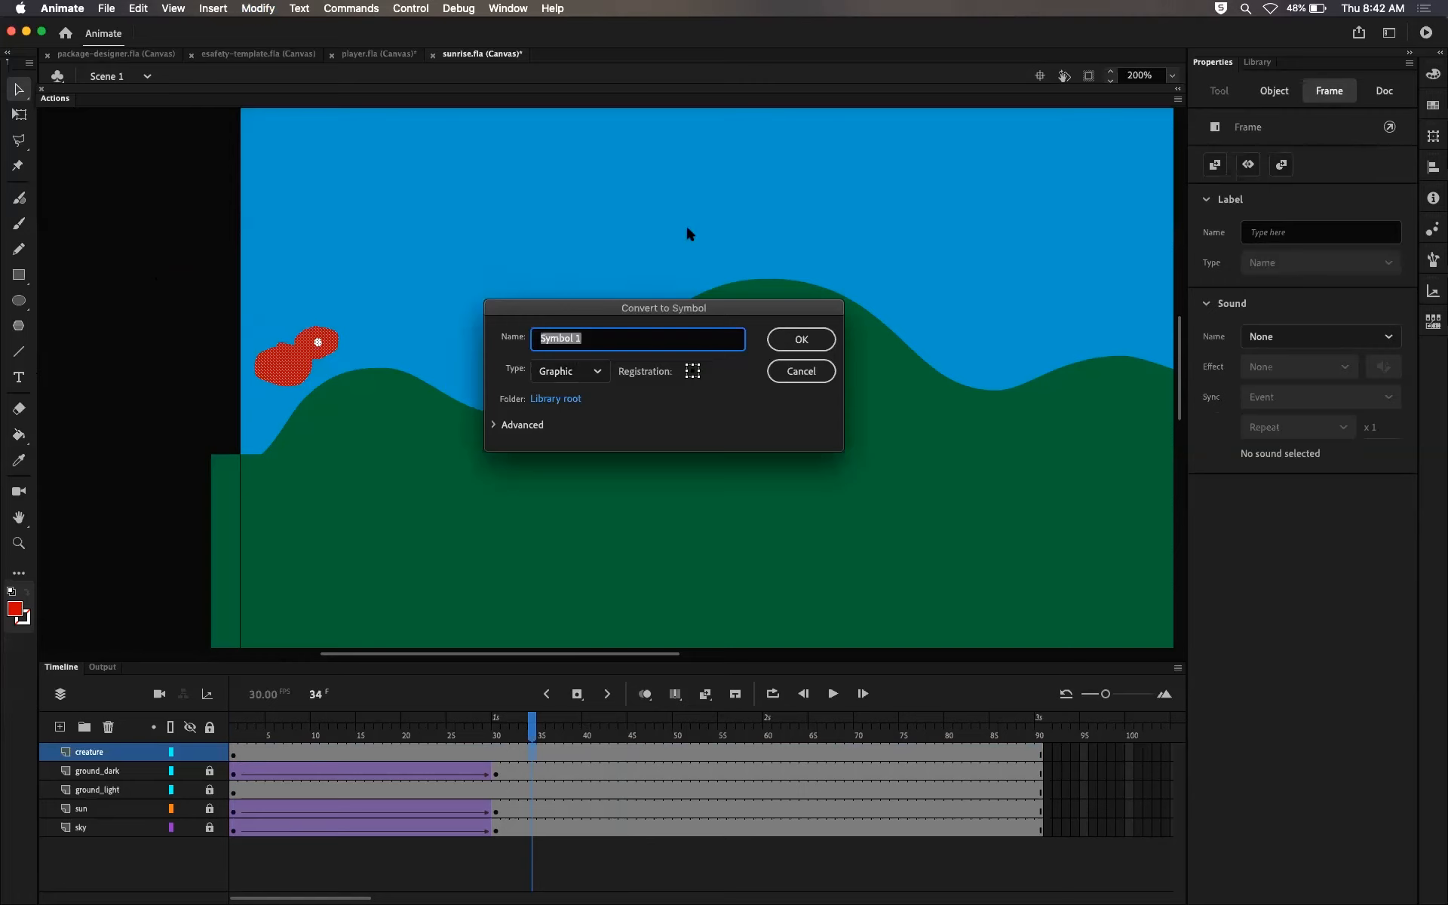
{"action": "type", "text": "creature"}
{"action": "key", "text": "Return"}
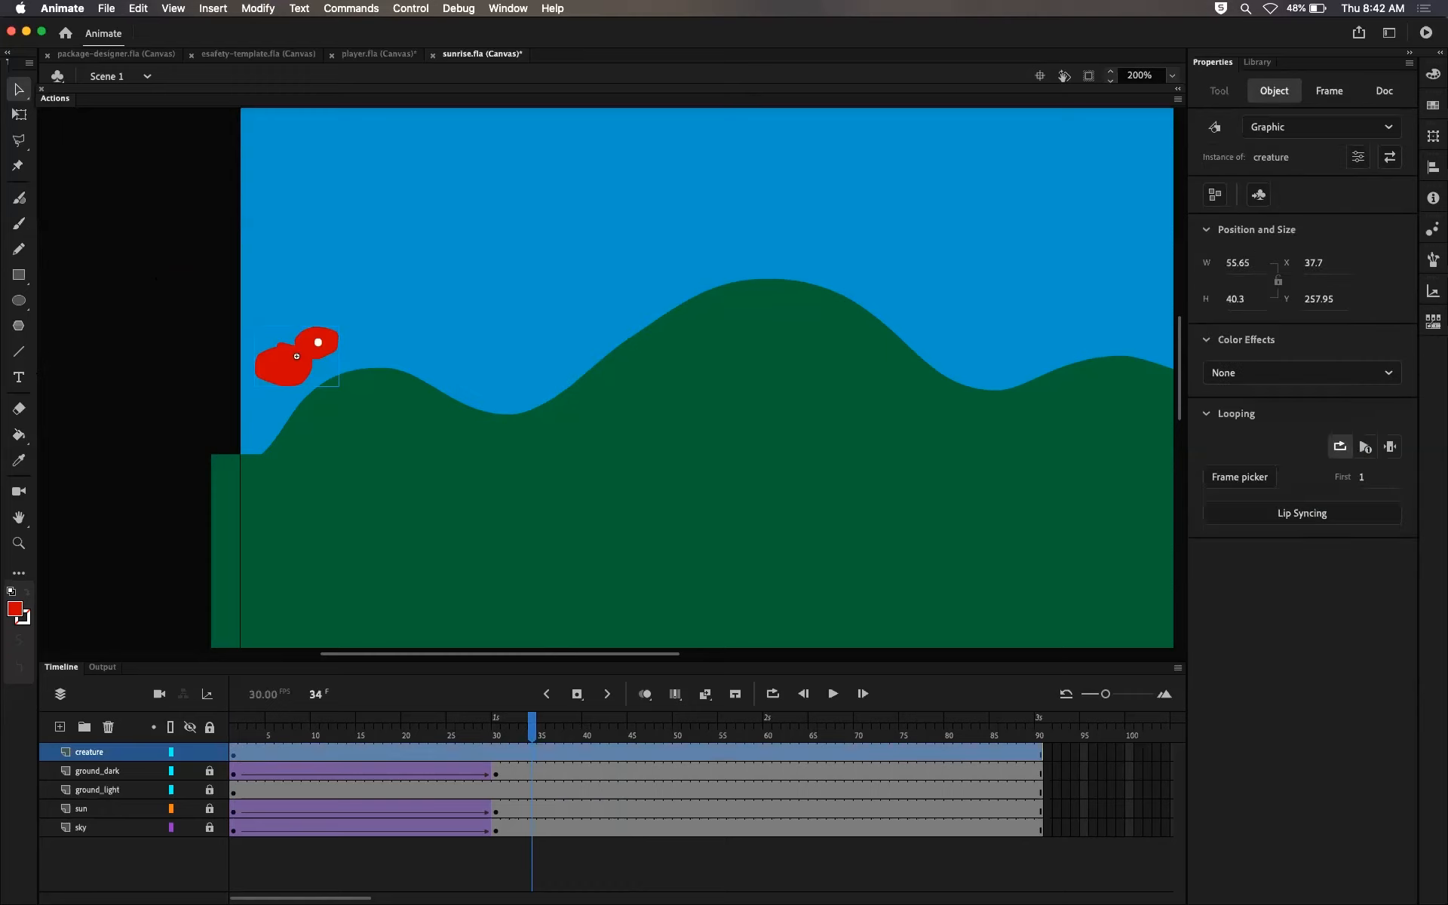
Step: Open the creature symbol for editing, rename its artwork layer body and lock it
{"action": "double_click", "coordinate": [285, 370]}
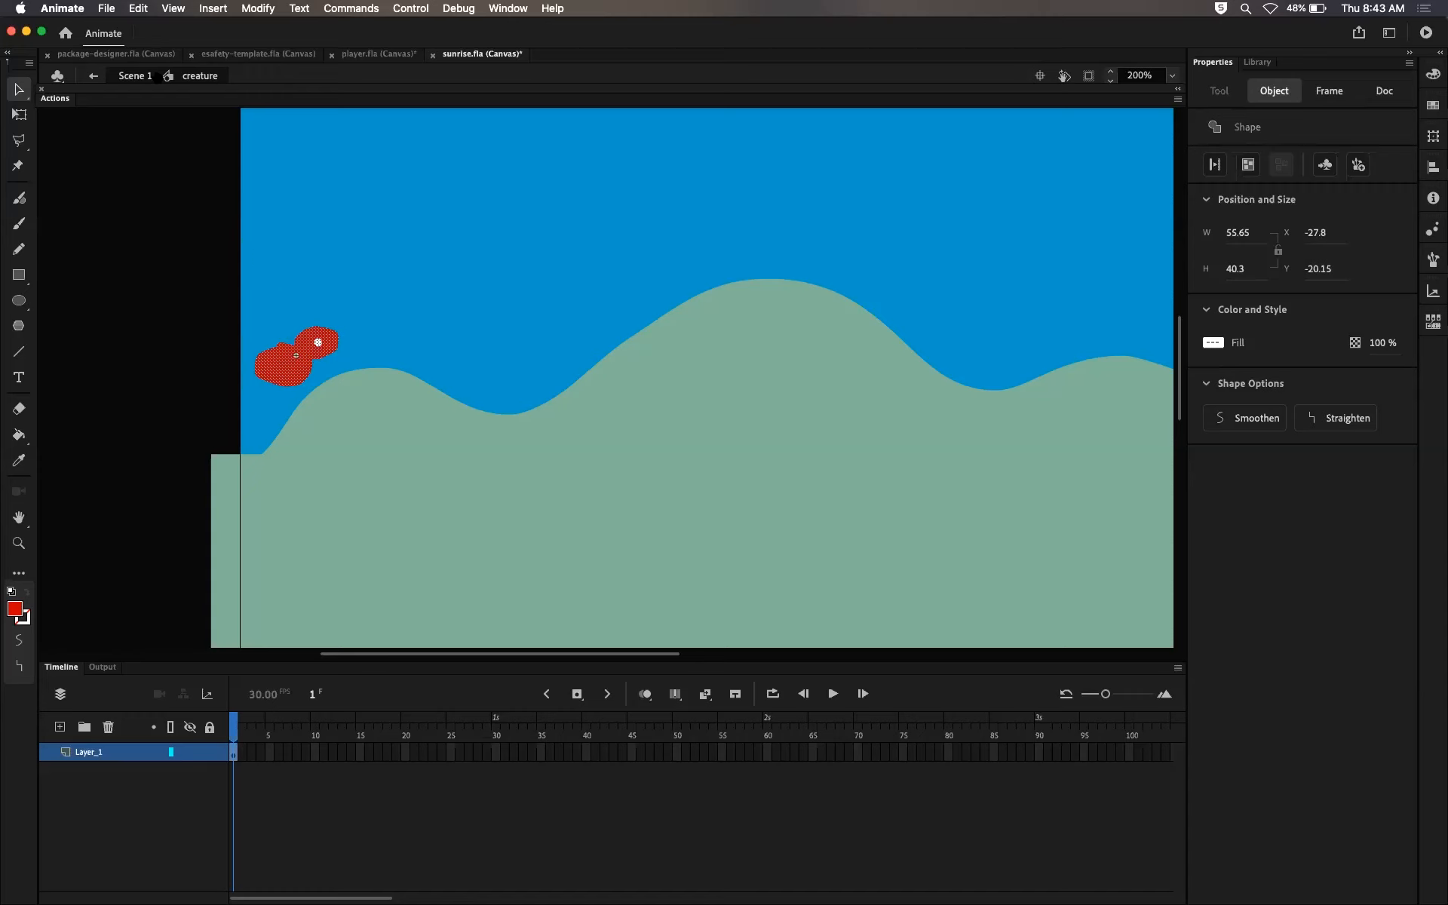
{"action": "left_click", "coordinate": [135, 77]}
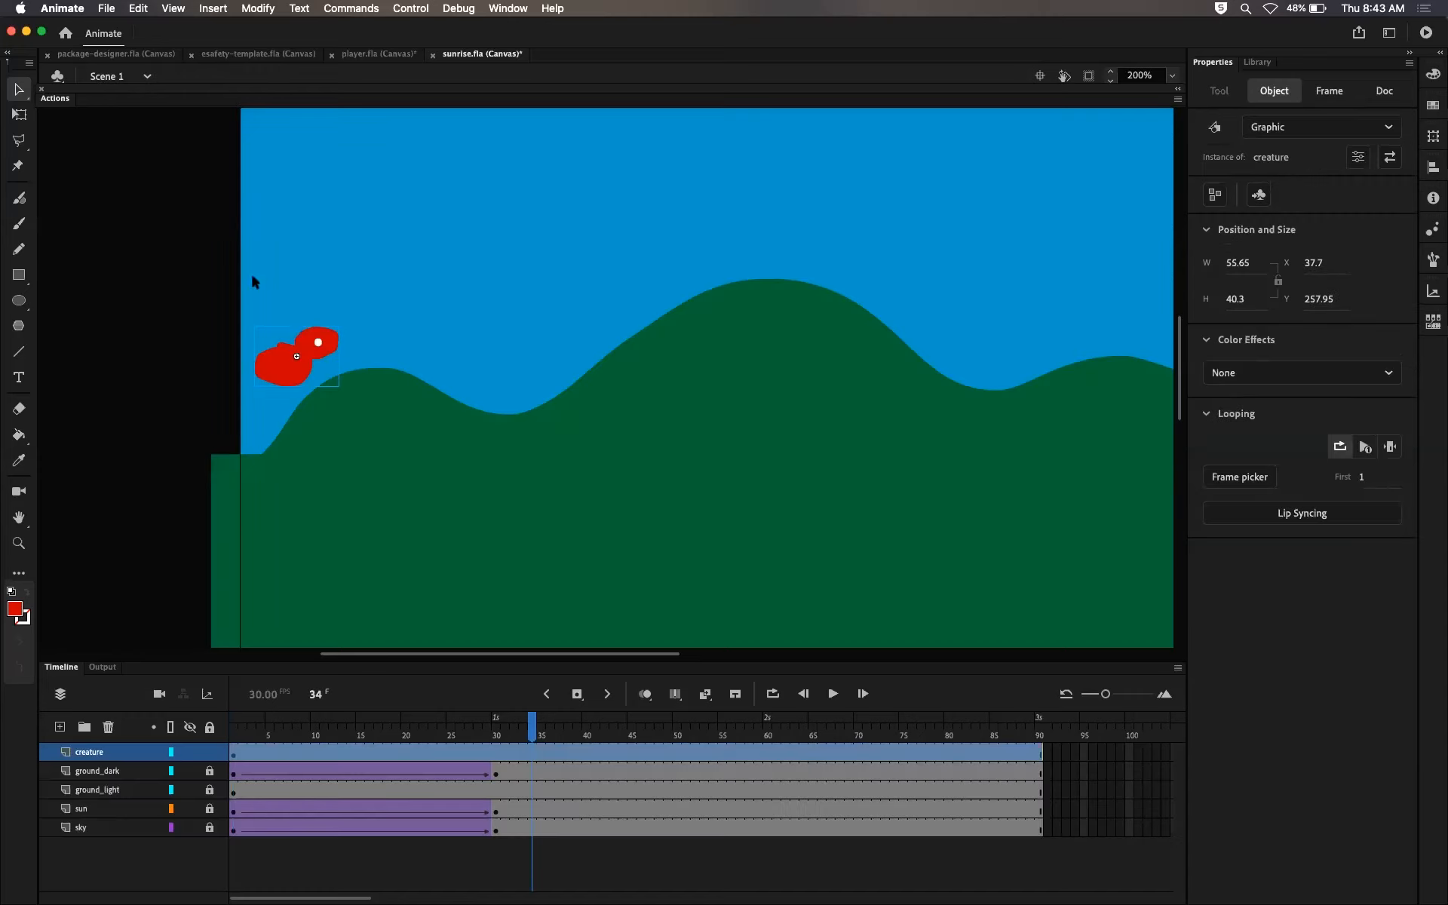
{"action": "double_click", "coordinate": [290, 369]}
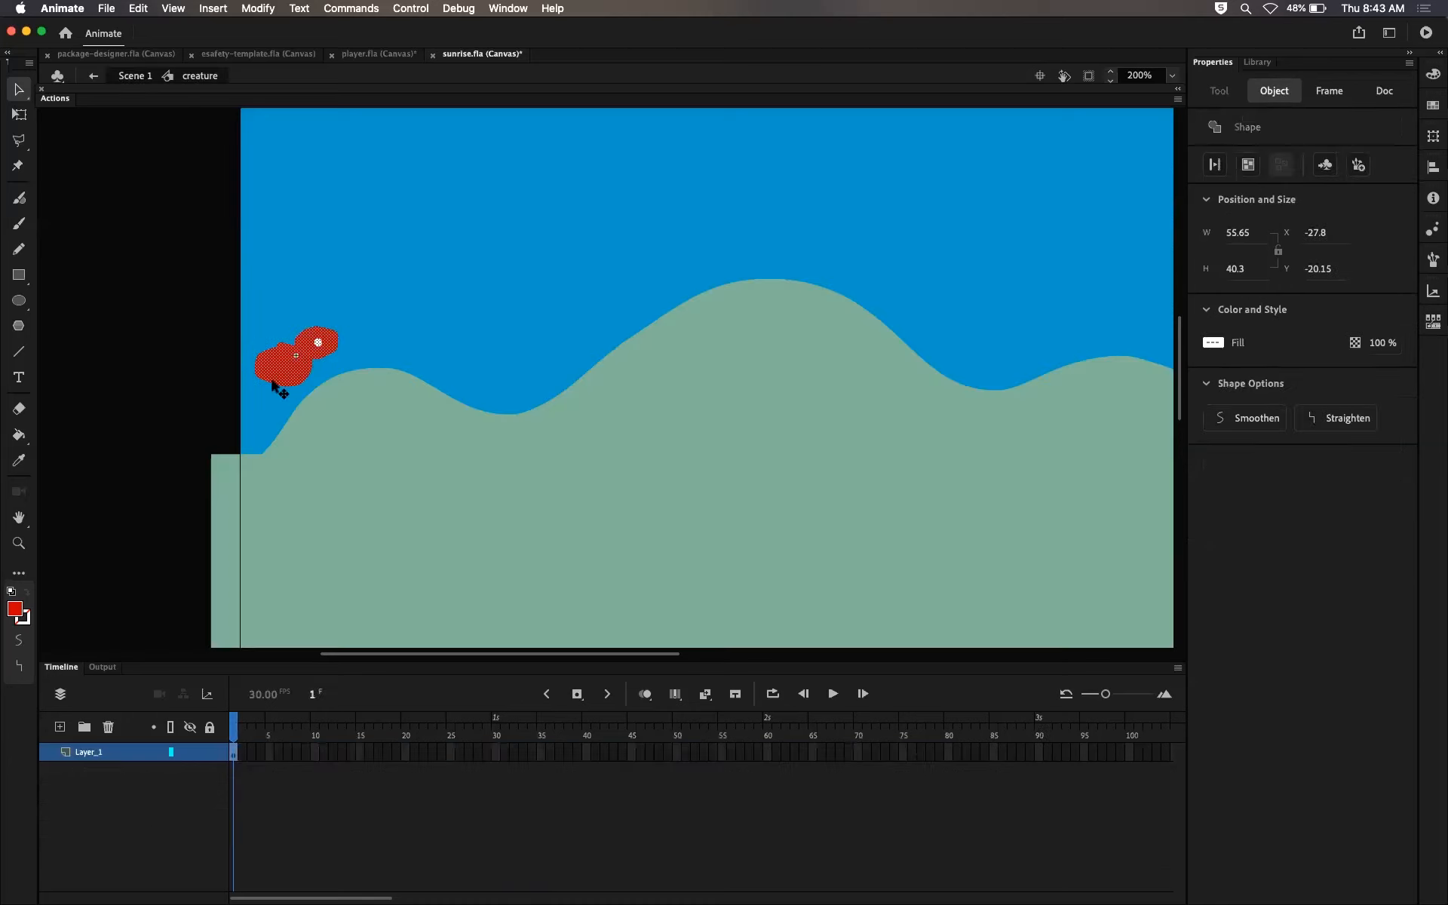
{"action": "double_click", "coordinate": [92, 752]}
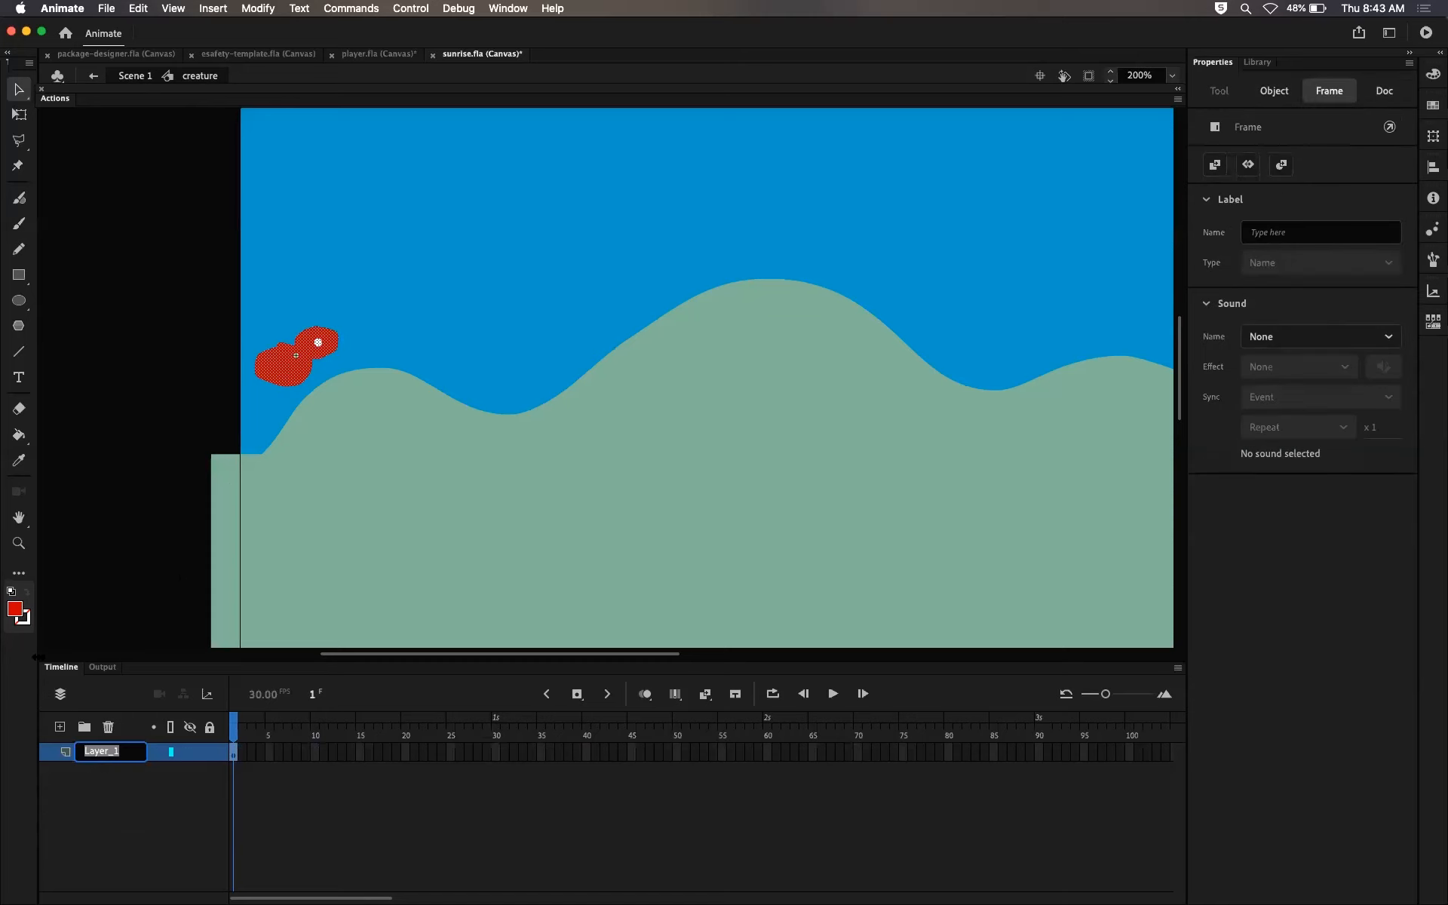
{"action": "type", "text": "body"}
{"action": "key", "text": "Return"}
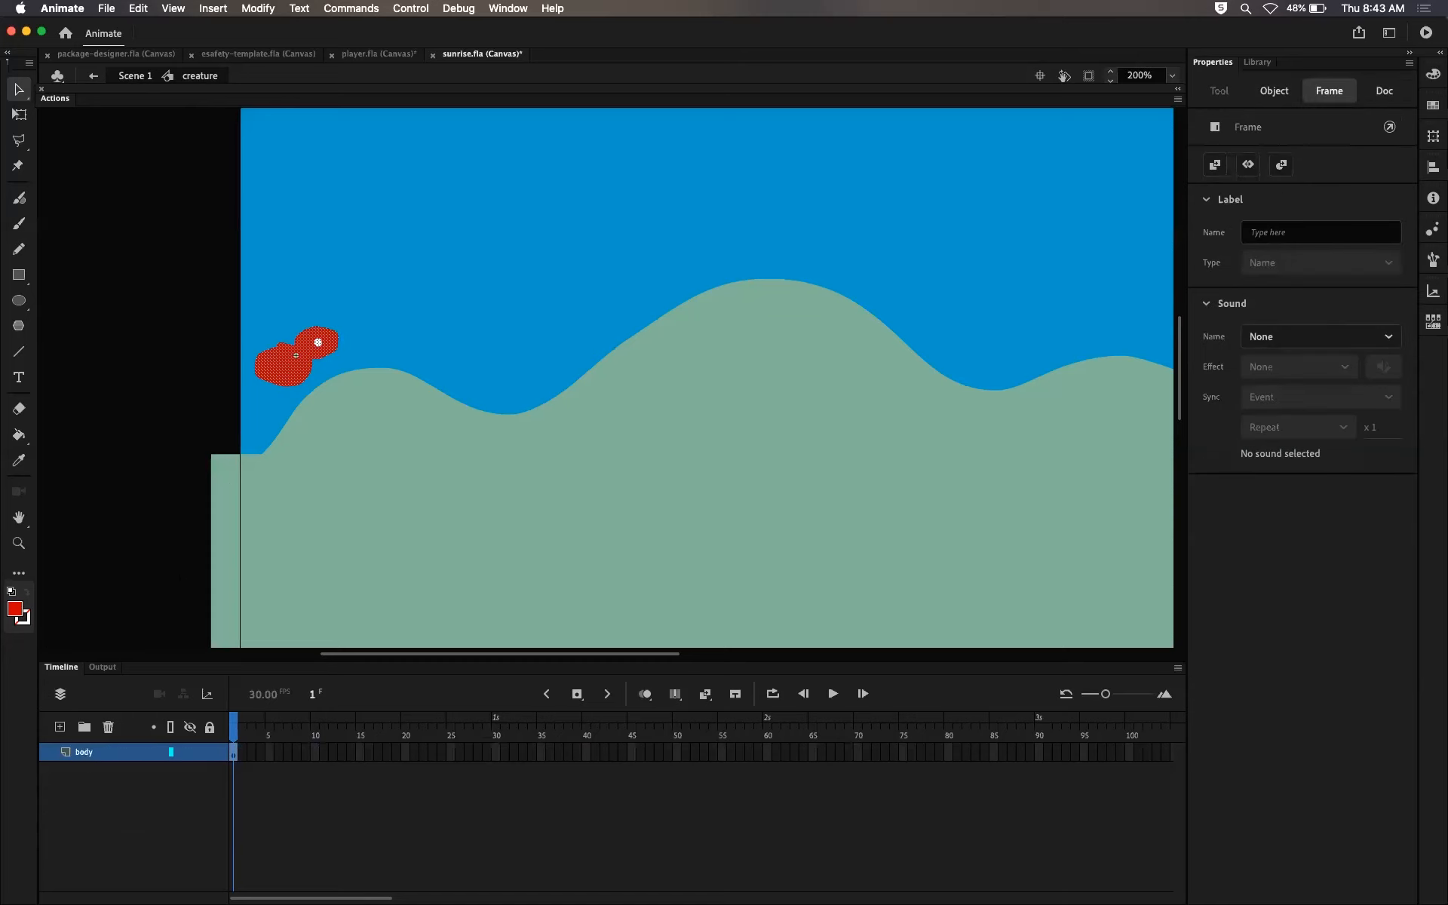
{"action": "left_click", "coordinate": [210, 752]}
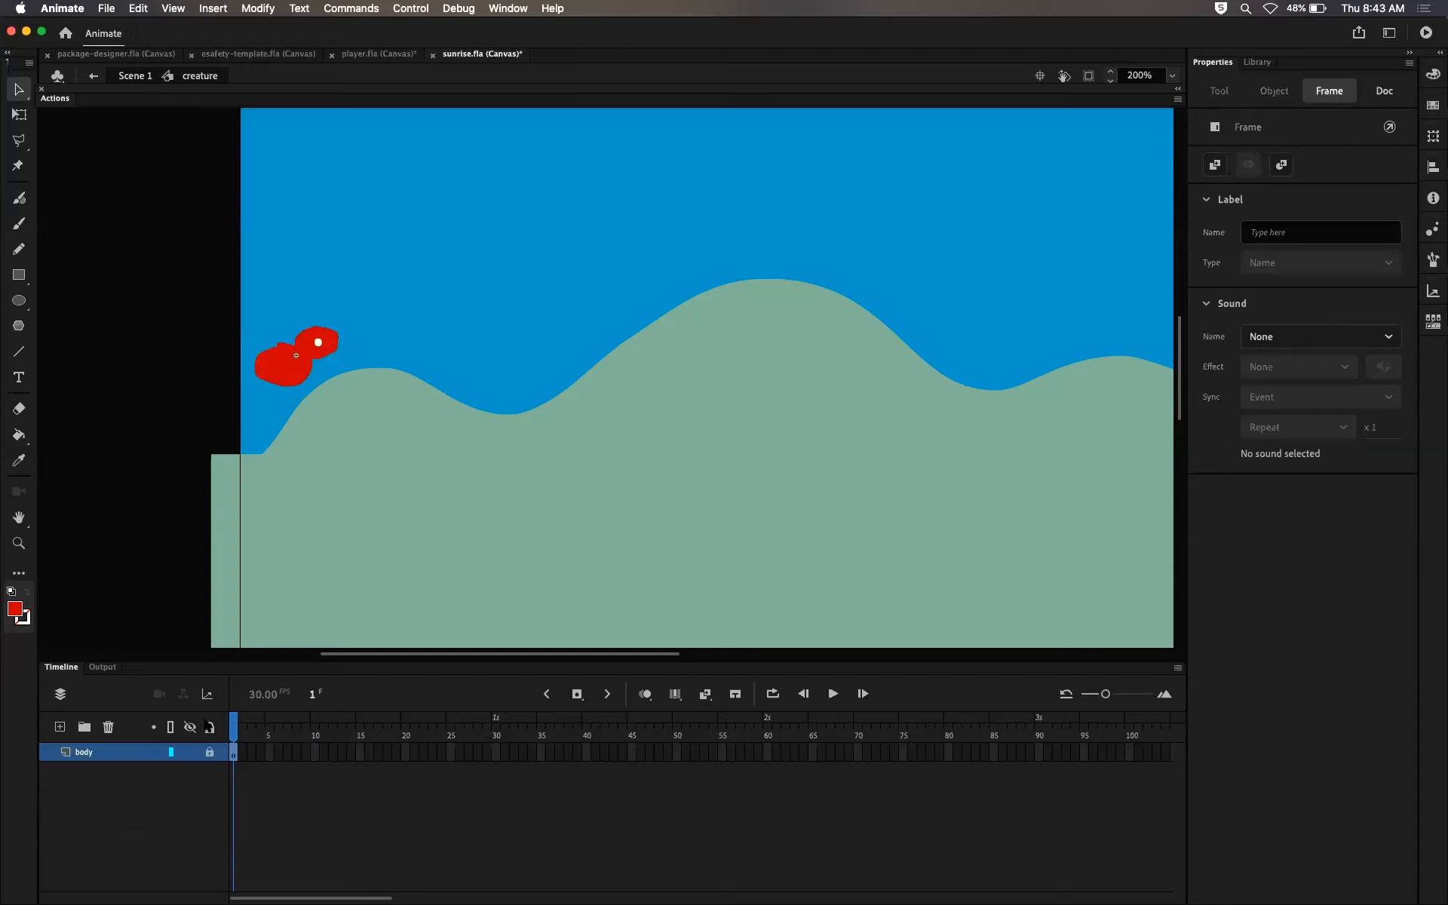
Step: Add a layer named legs inside the creature symbol and place it below the body layer
{"action": "left_click", "coordinate": [59, 727]}
{"action": "double_click", "coordinate": [101, 751]}
{"action": "type", "text": "legs"}
{"action": "key", "text": "Return"}
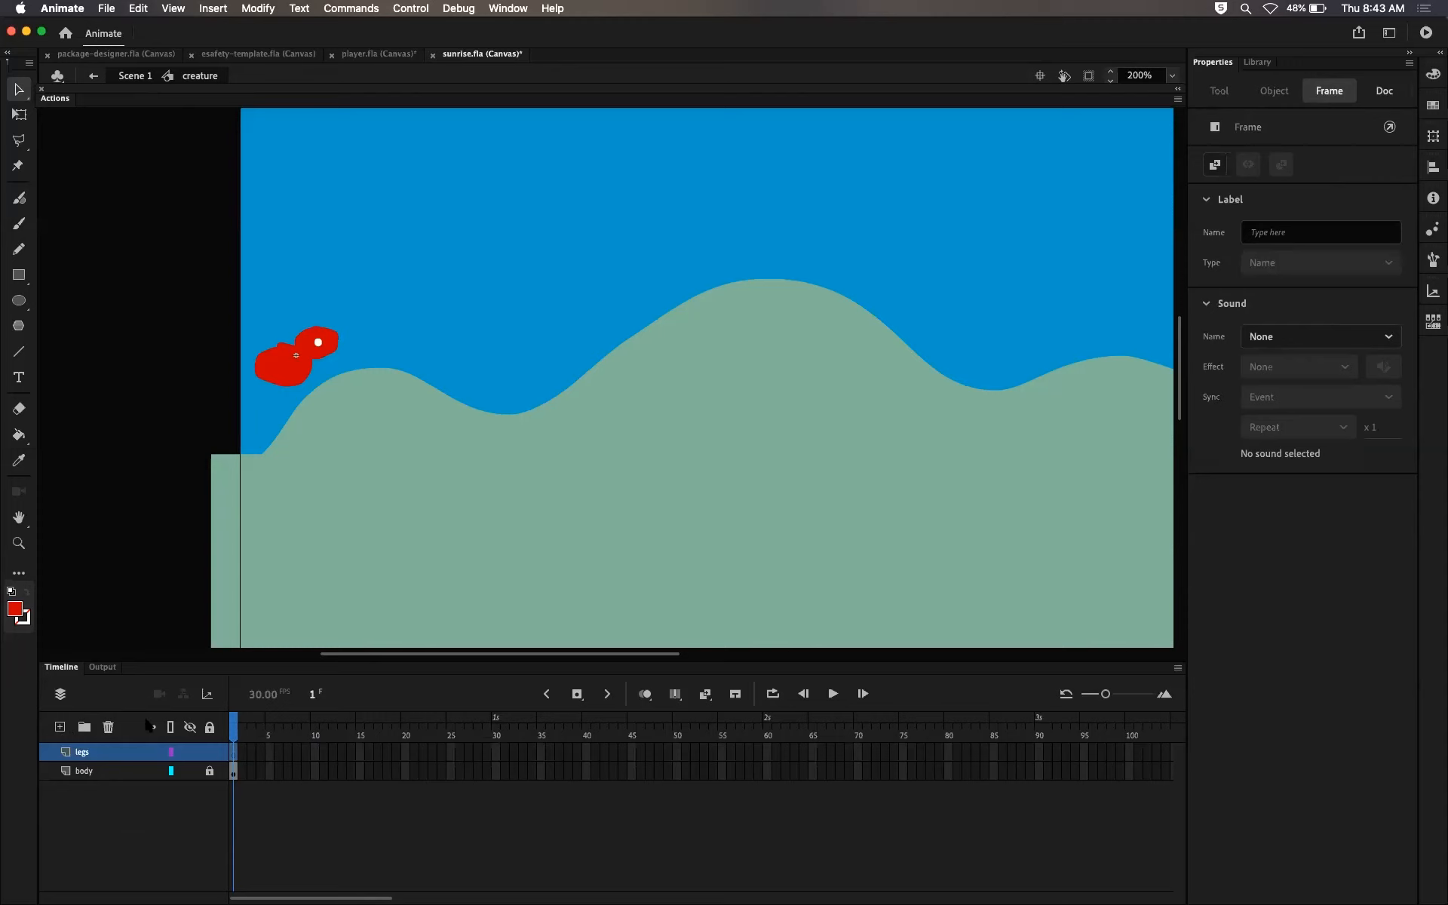
{"action": "left_click_drag", "start_coordinate": [98, 753], "coordinate": [101, 778]}
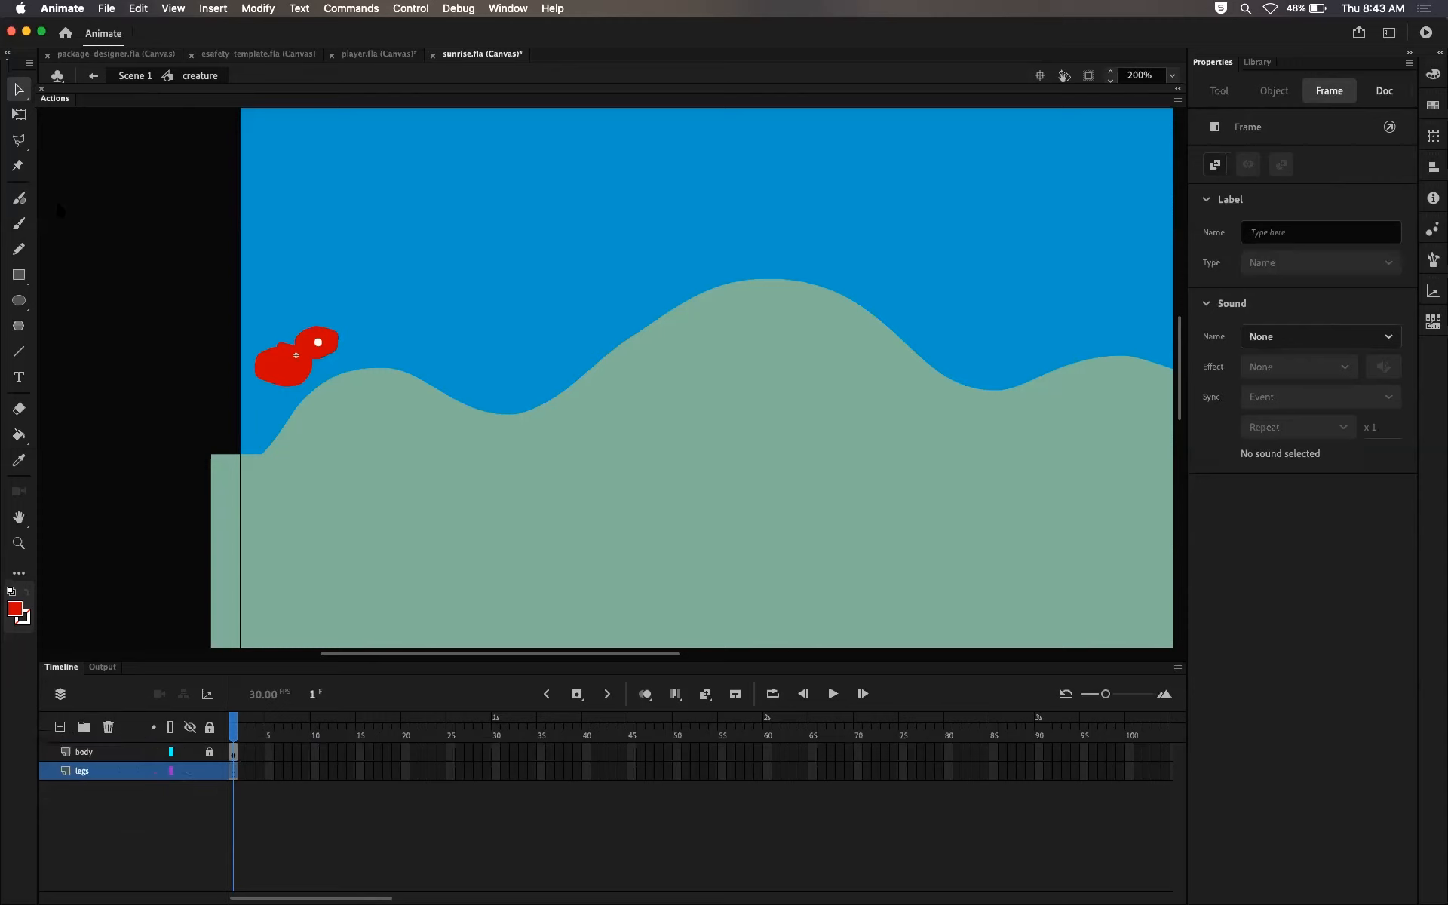
Step: Paint four red legs under the creature's body with the size 5 Classic Brush and return to Scene 1
{"action": "left_click", "coordinate": [19, 224]}
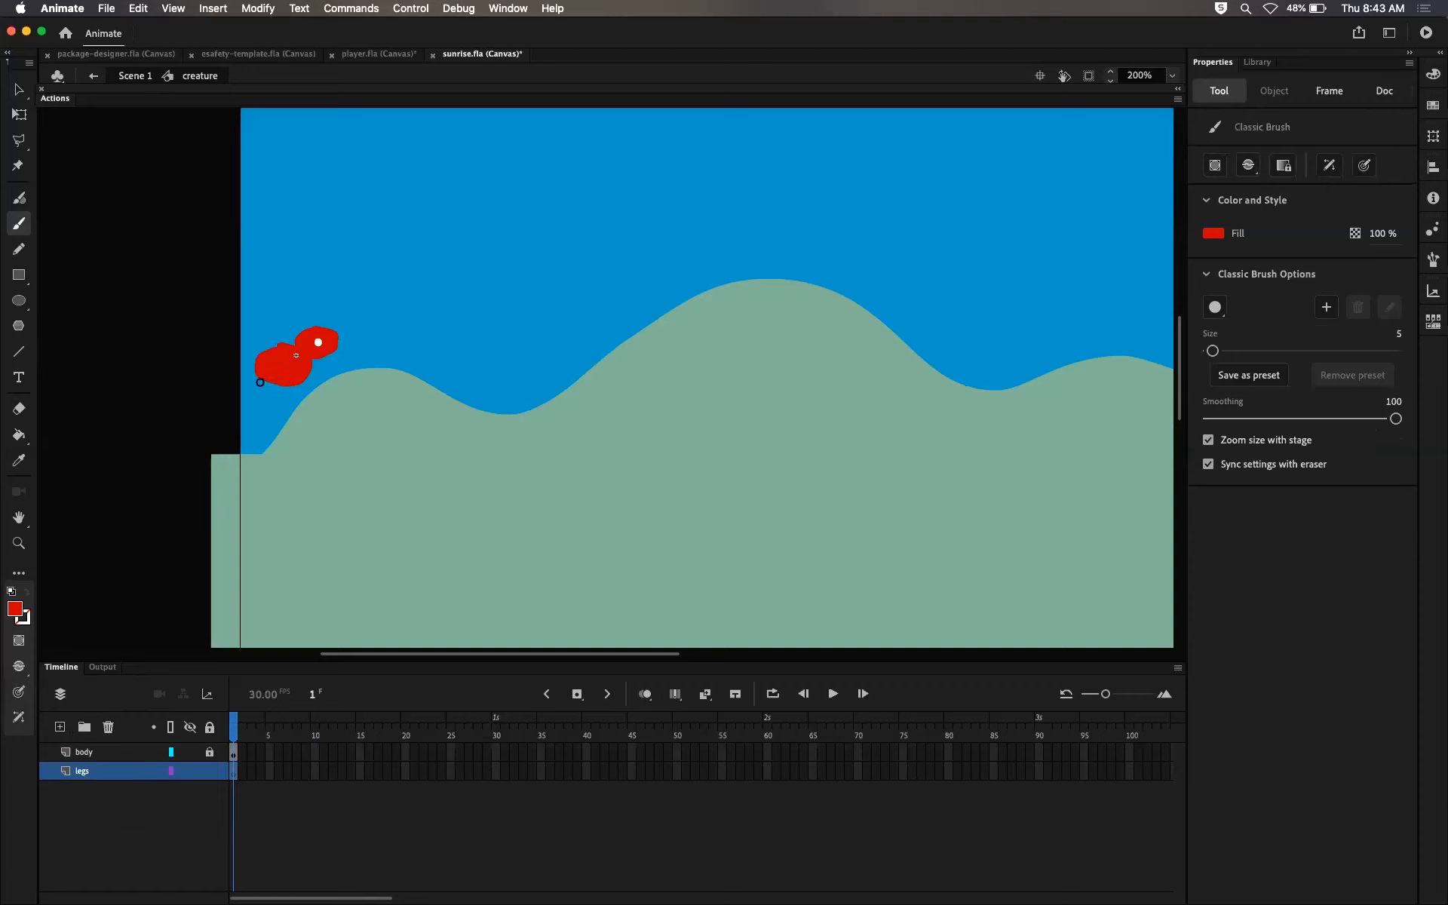
{"action": "mouse_move", "coordinate": [324, 376]}
{"action": "left_mouse_down"}
{"action": "mouse_move", "coordinate": [300, 386]}
{"action": "mouse_move", "coordinate": [296, 412]}
{"action": "mouse_move", "coordinate": [265, 420]}
{"action": "left_mouse_up"}
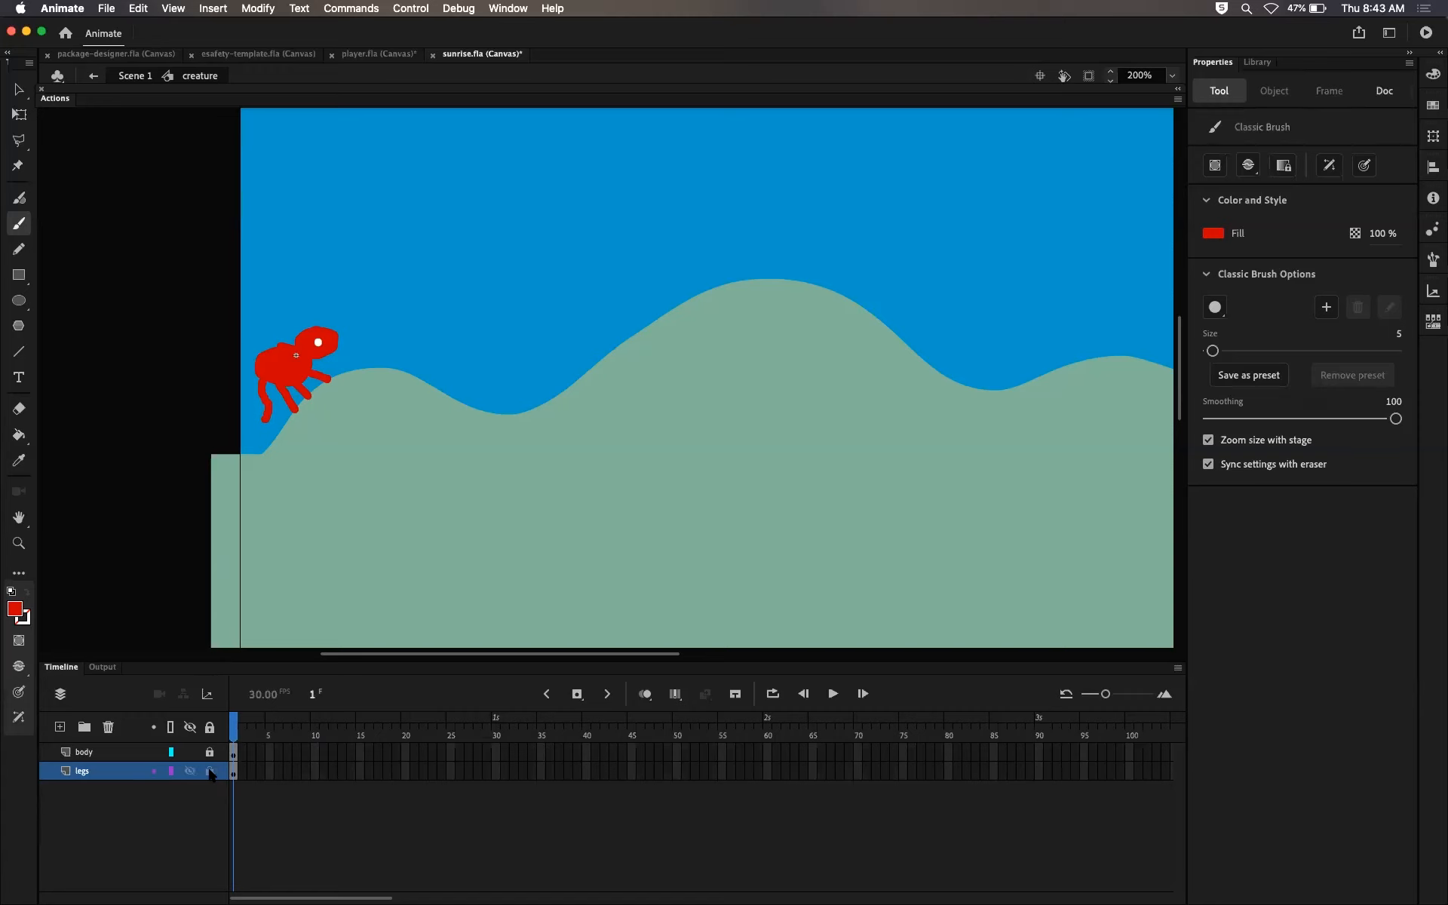
{"action": "left_click", "coordinate": [134, 76]}
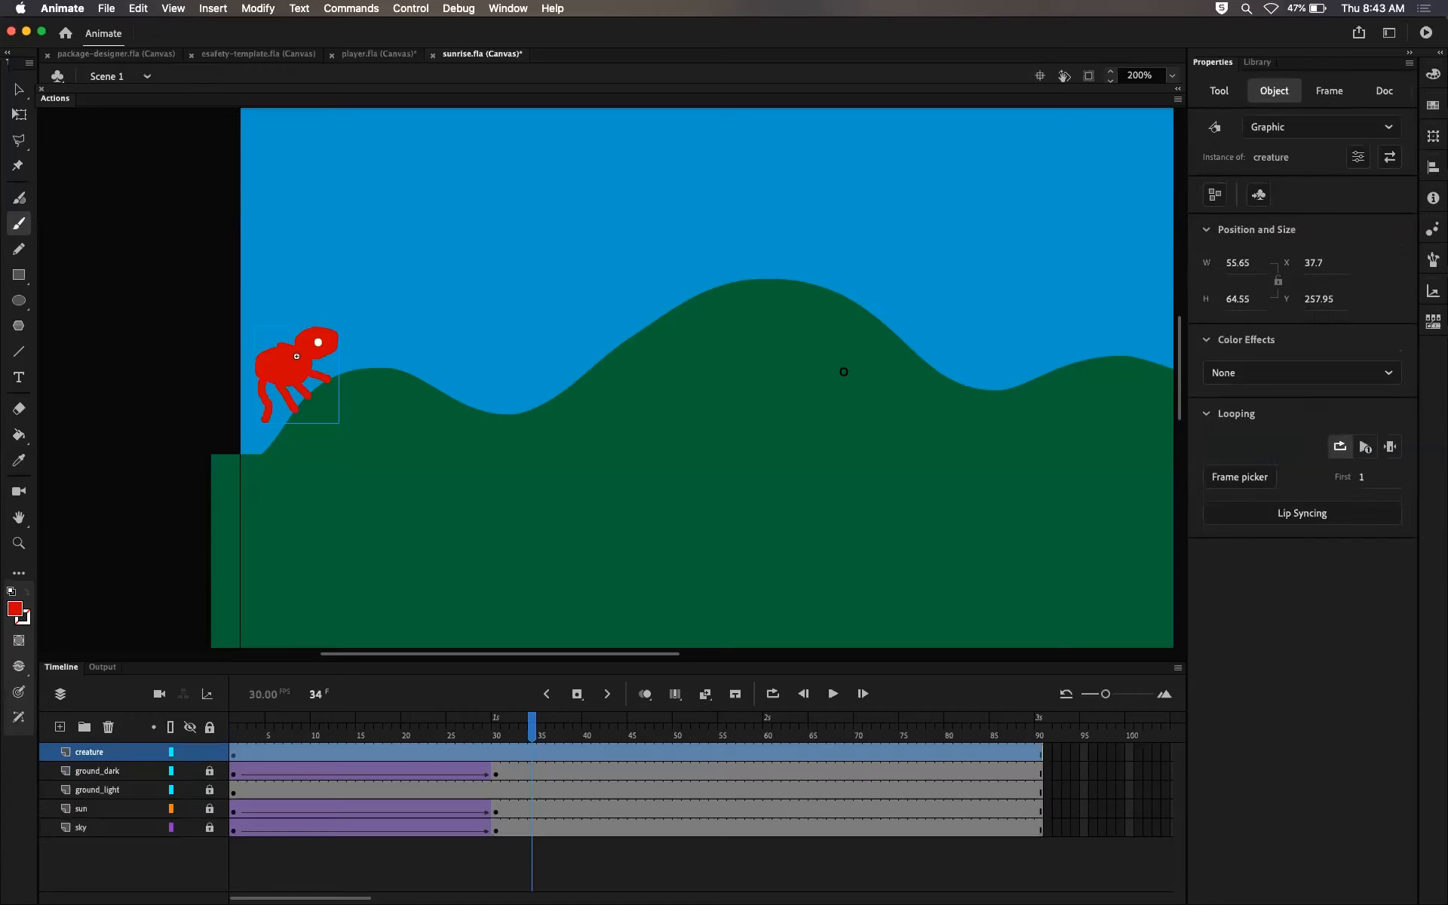
{"action": "key", "text": "super+1"}
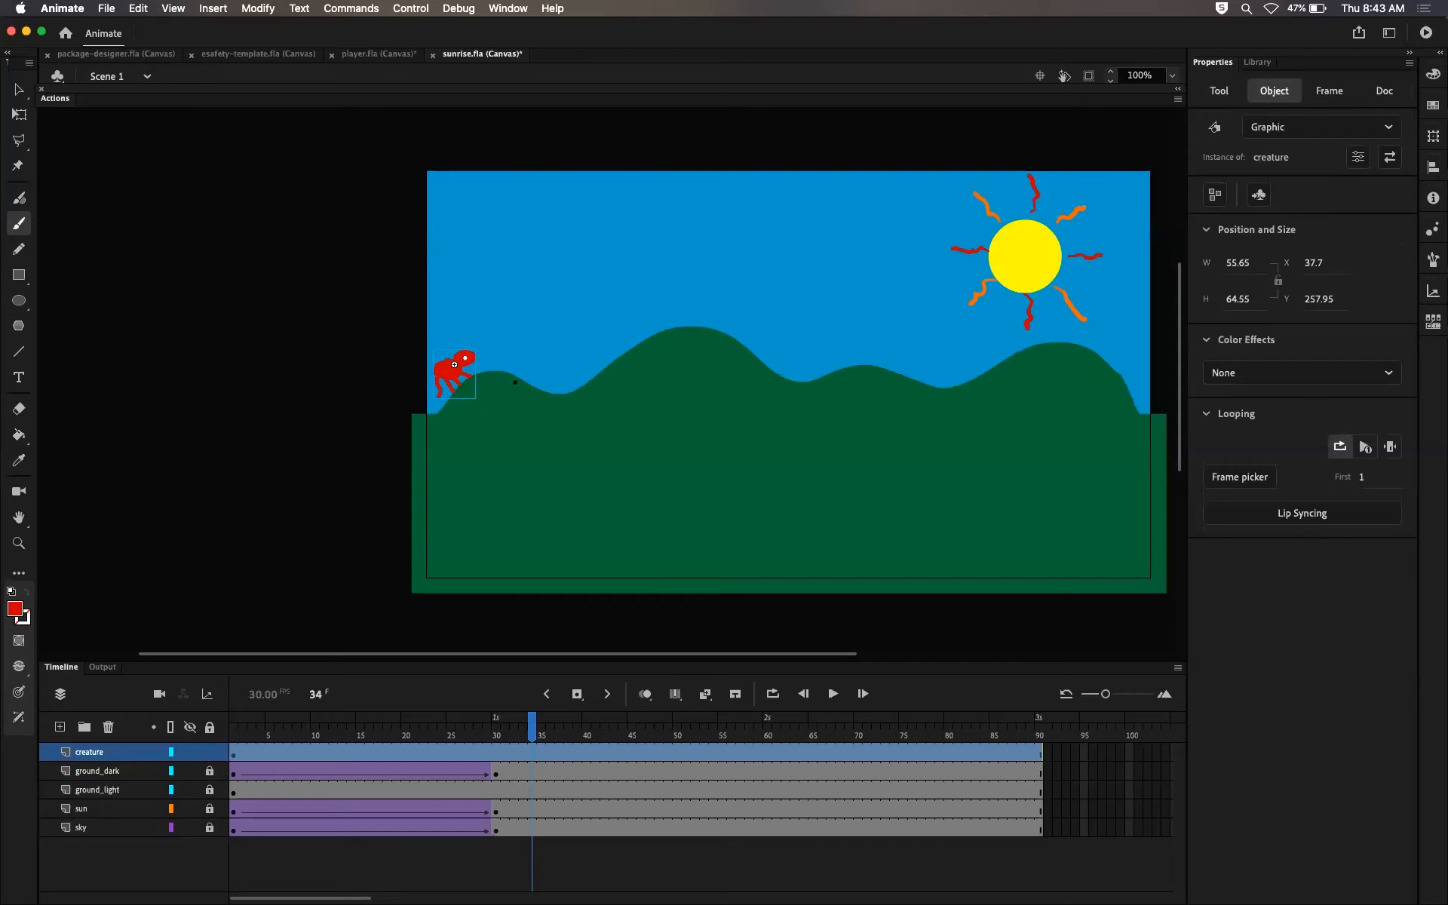
Step: Reopen the creature symbol, paint two red antennae on its head on the legs layer, and return to Scene 1
{"action": "left_click_drag", "start_coordinate": [717, 654], "coordinate": [820, 631]}
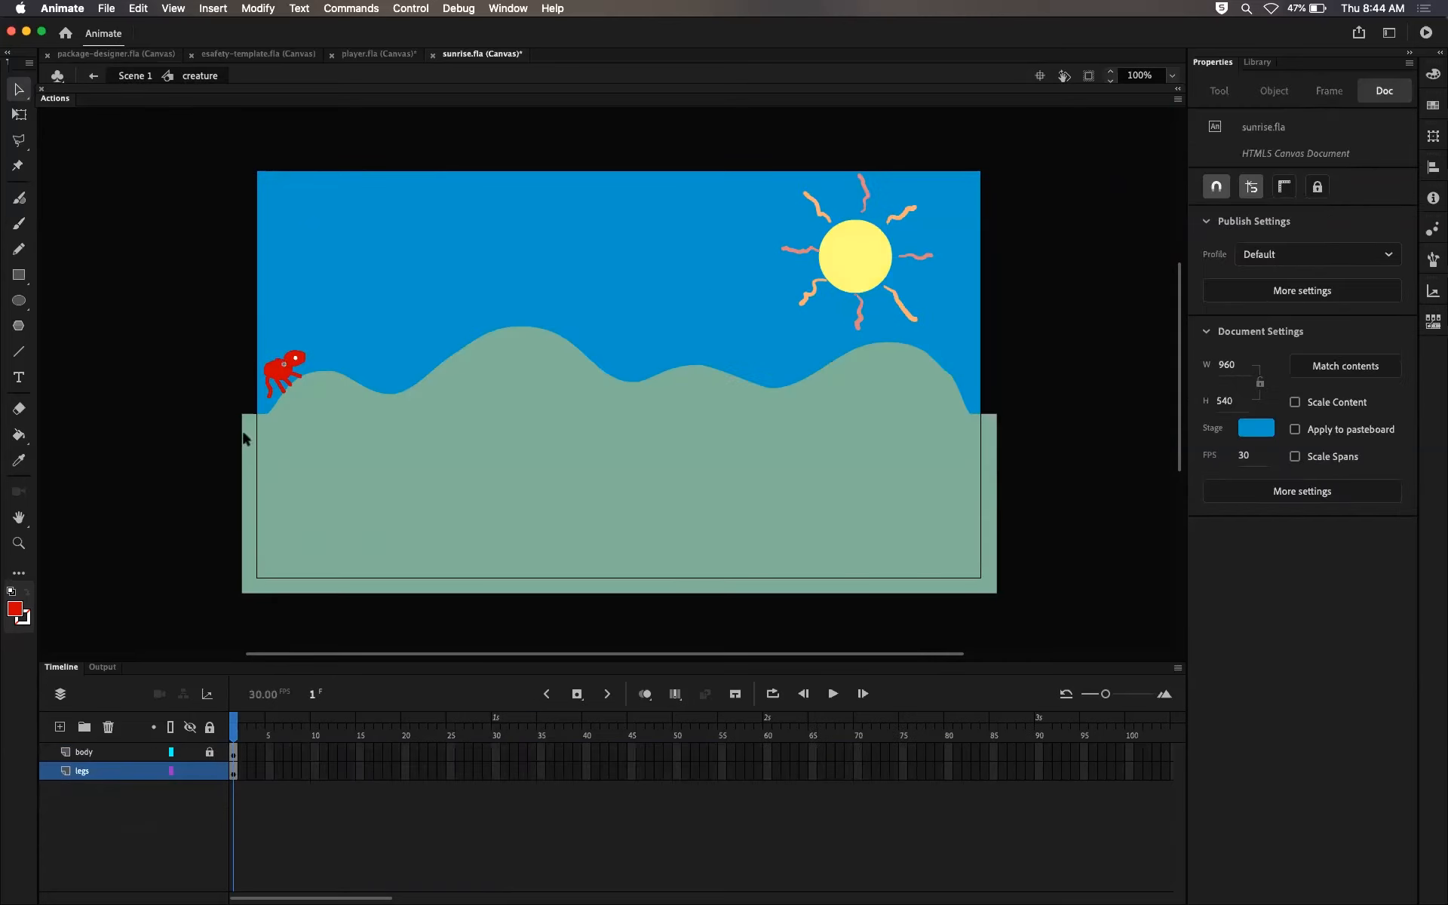
{"action": "key", "text": "super+equal"}
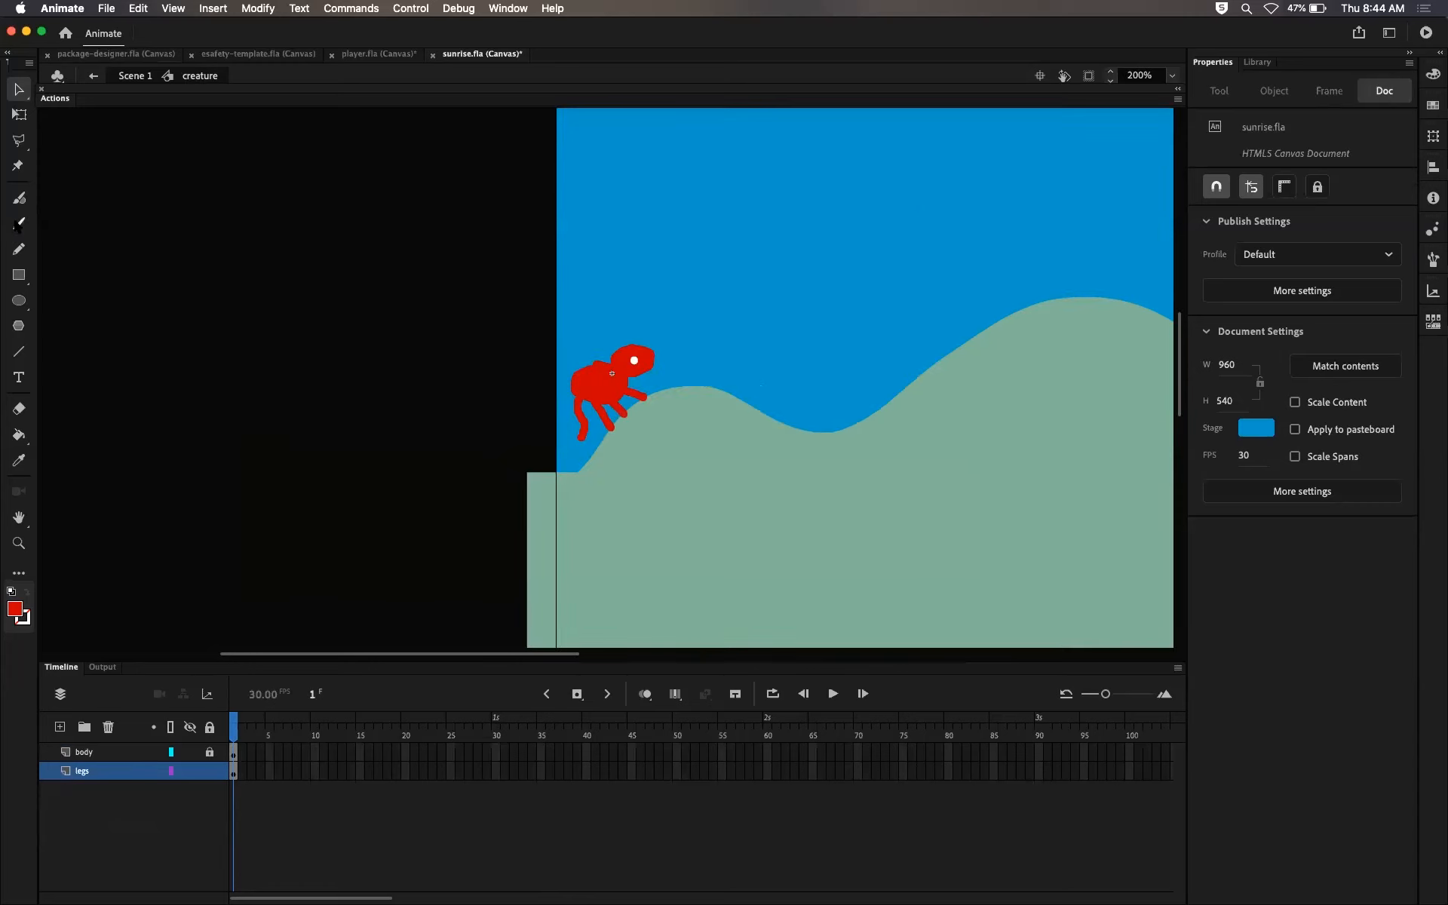
{"action": "left_click", "coordinate": [18, 224]}
{"action": "mouse_move", "coordinate": [638, 343]}
{"action": "left_mouse_down"}
{"action": "mouse_move", "coordinate": [634, 323]}
{"action": "mouse_move", "coordinate": [669, 336]}
{"action": "left_mouse_up"}
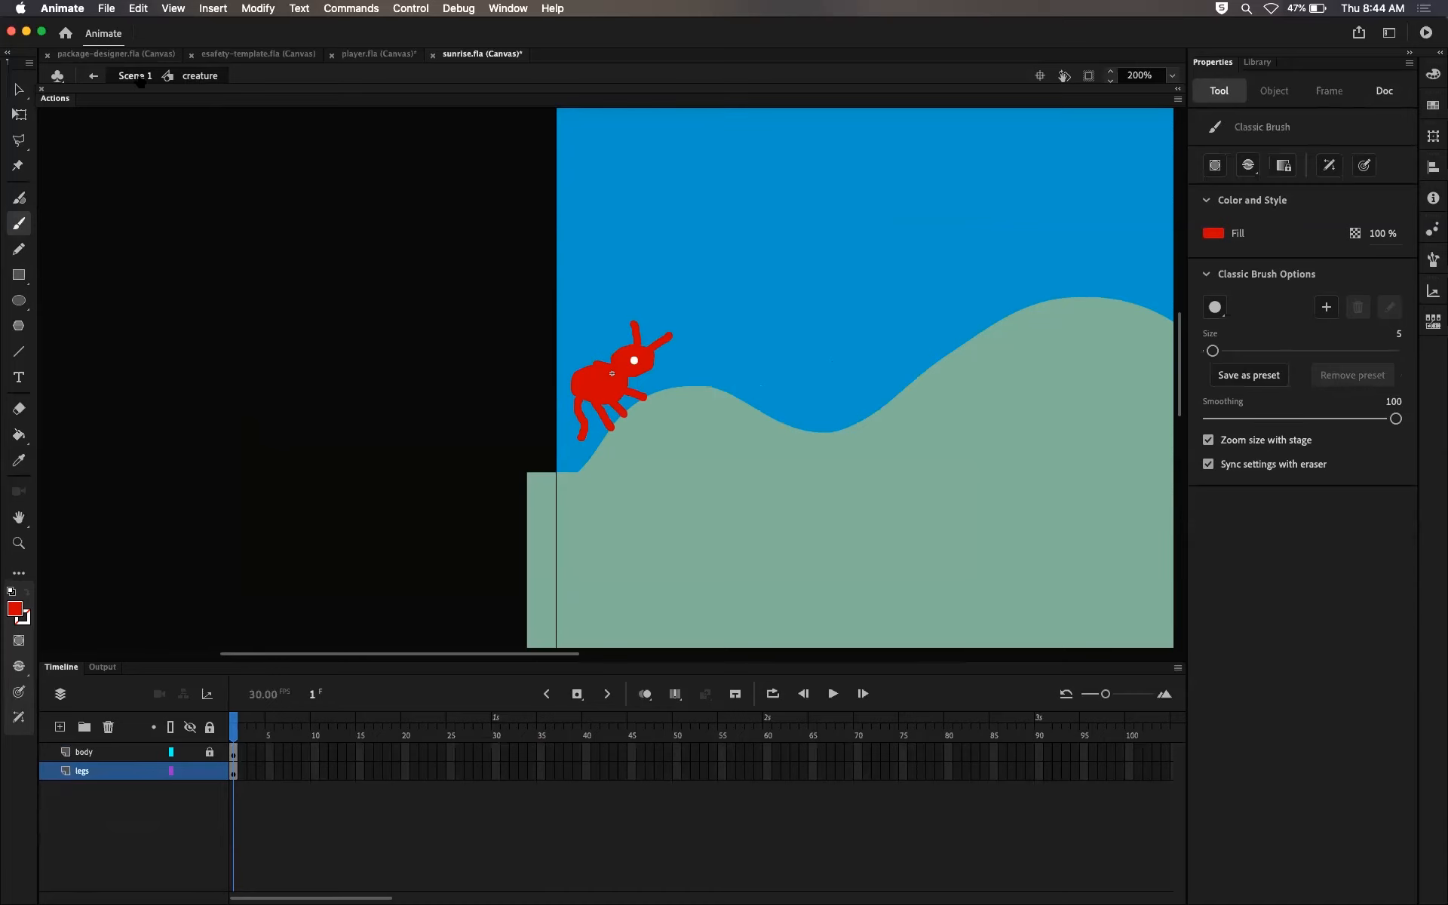
{"action": "left_click", "coordinate": [133, 76]}
{"action": "key", "text": "super+1"}
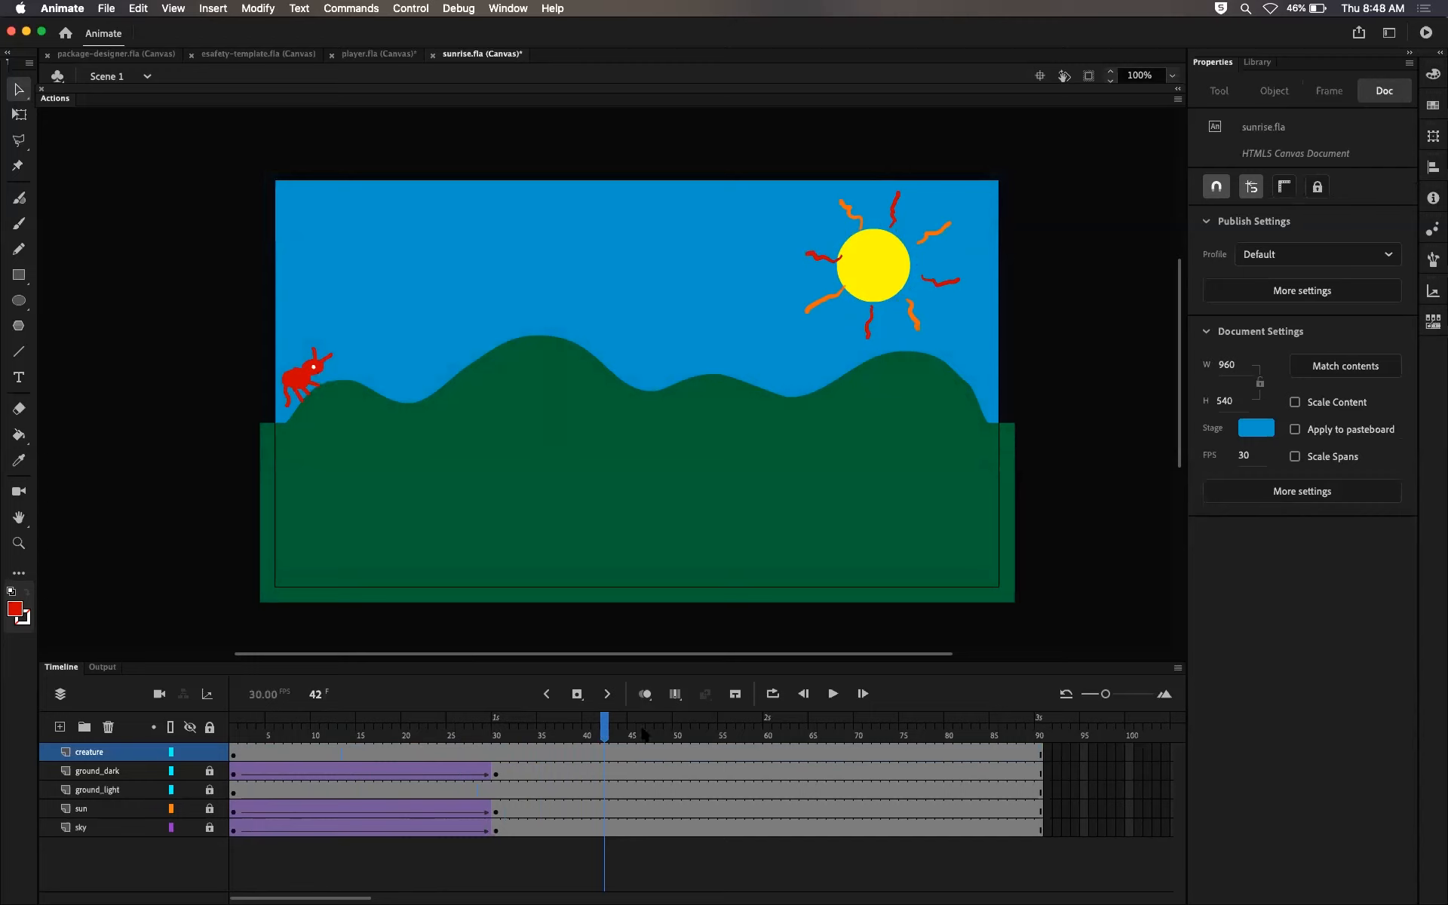
Step: Add a layer named path above the creature layer with the playhead at frame 30
{"action": "left_click_drag", "start_coordinate": [641, 732], "coordinate": [1043, 708]}
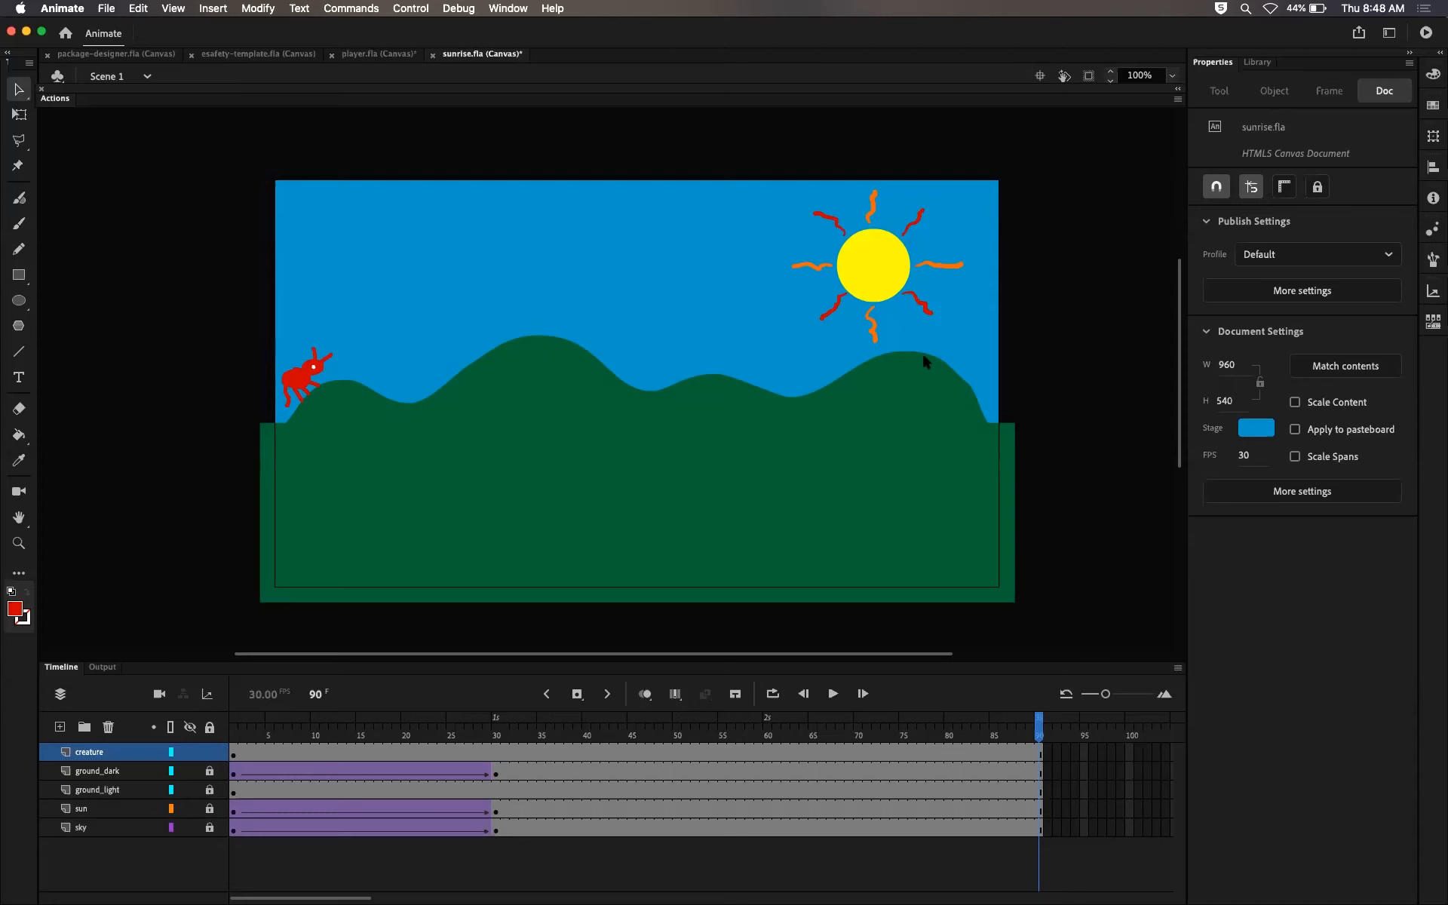
{"action": "left_click_drag", "start_coordinate": [261, 730], "coordinate": [494, 750]}
{"action": "left_click", "coordinate": [60, 727]}
{"action": "double_click", "coordinate": [89, 752]}
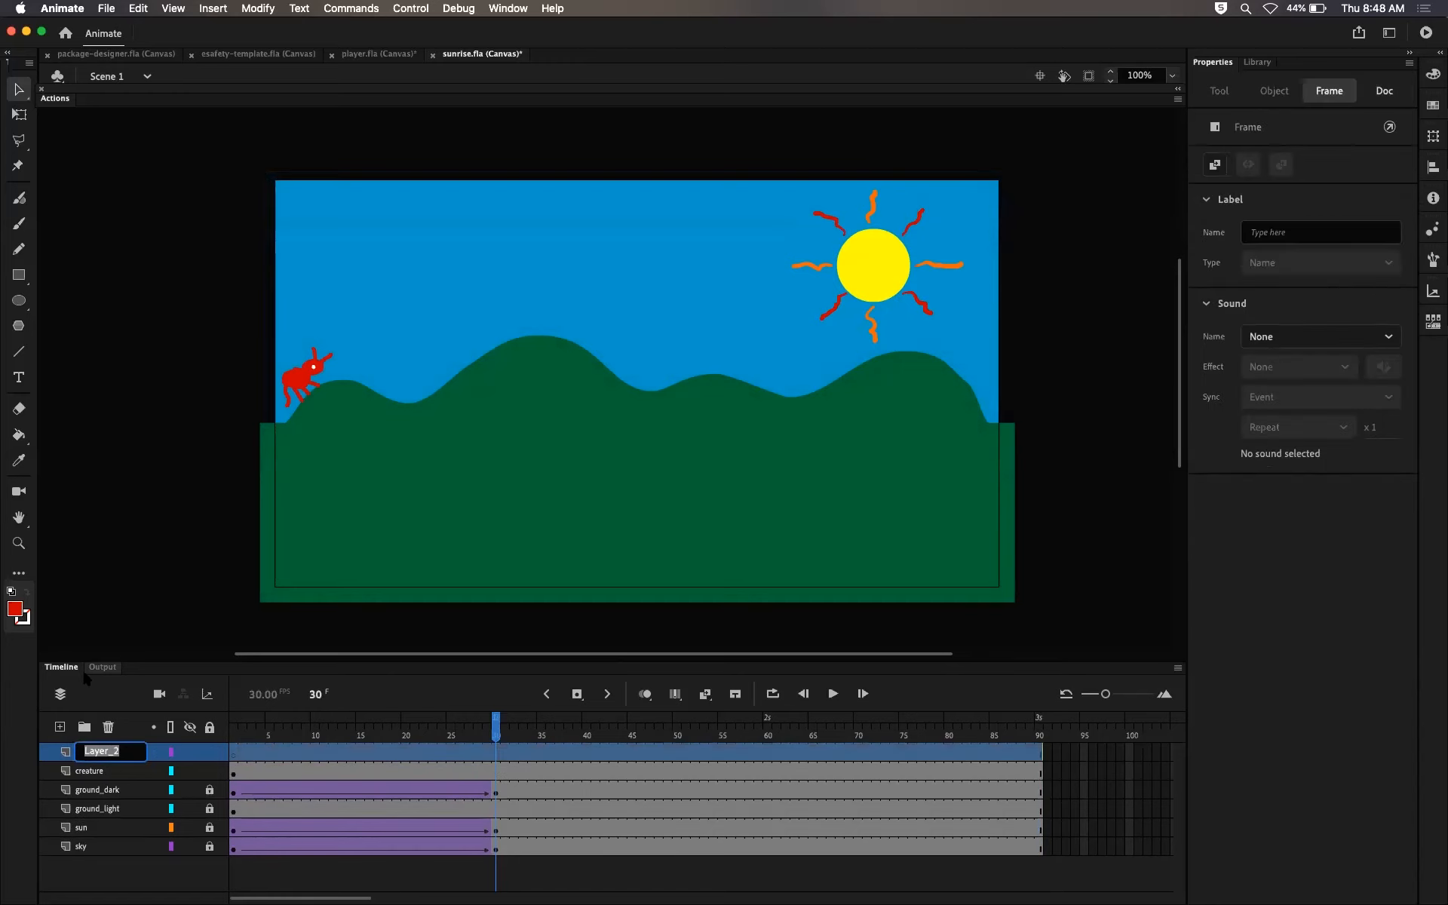
{"action": "type", "text": "path"}
{"action": "key", "text": "Return"}
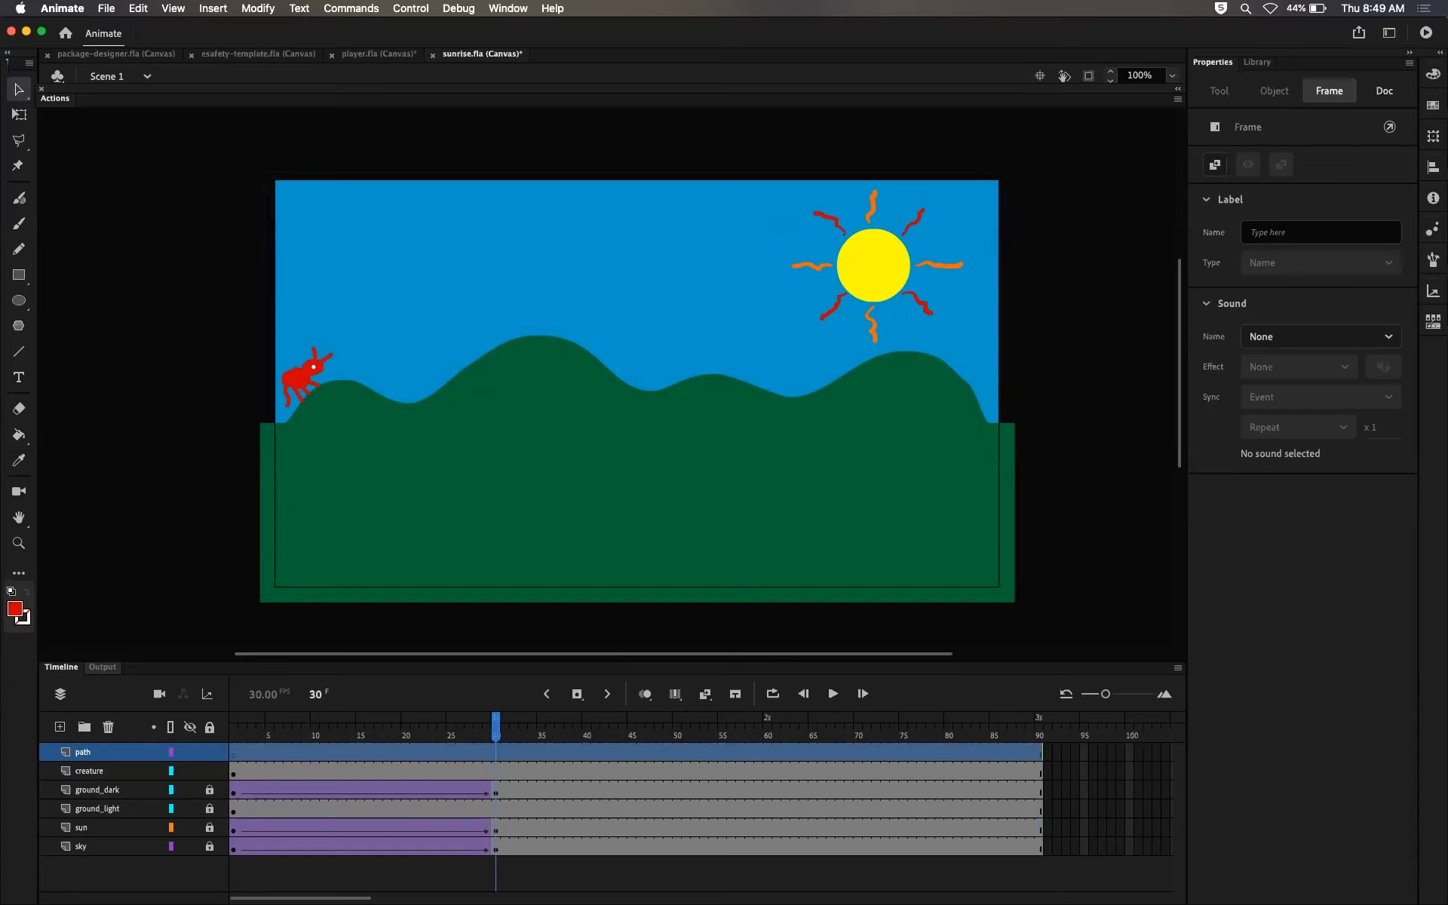
Step: Scrub the sunrise up to frame 30 to review the part before the creature's movement
{"action": "left_click", "coordinate": [443, 736]}
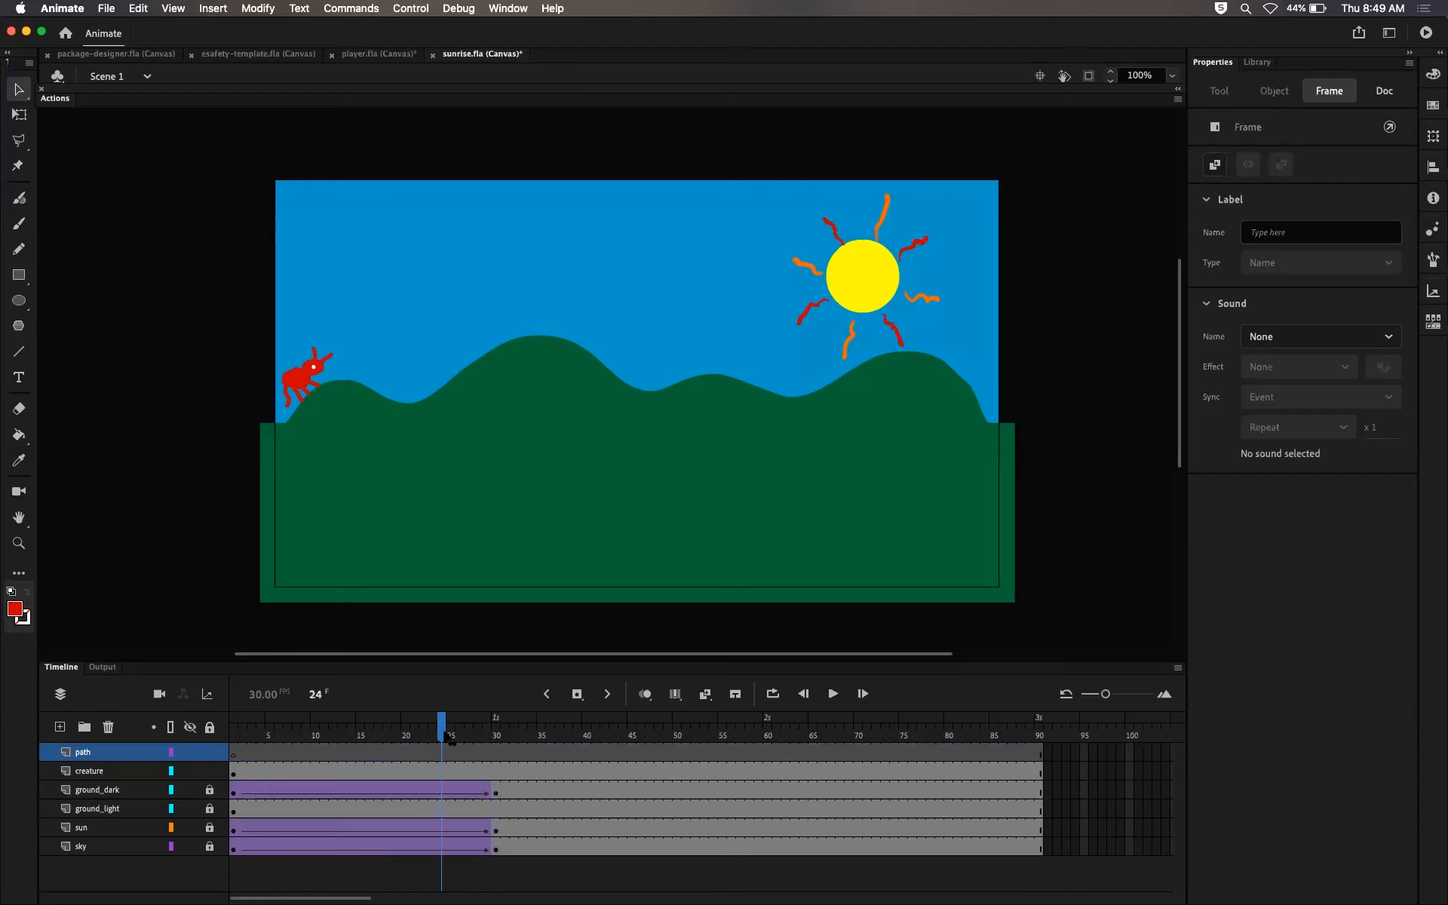
{"action": "left_click", "coordinate": [249, 769]}
{"action": "left_click_drag", "start_coordinate": [249, 769], "coordinate": [496, 754]}
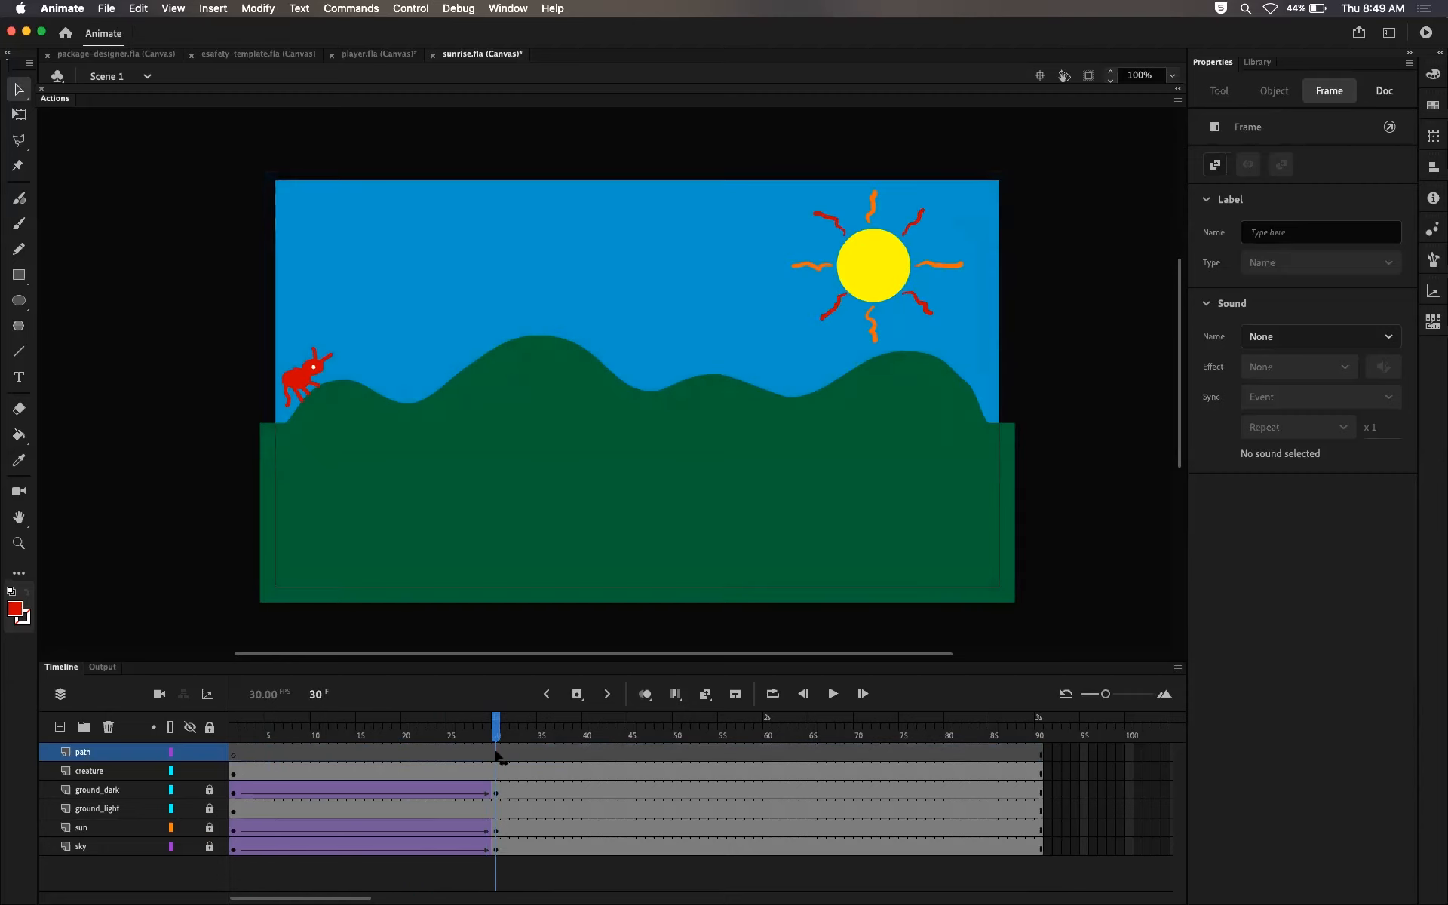
{"action": "left_click", "coordinate": [517, 626]}
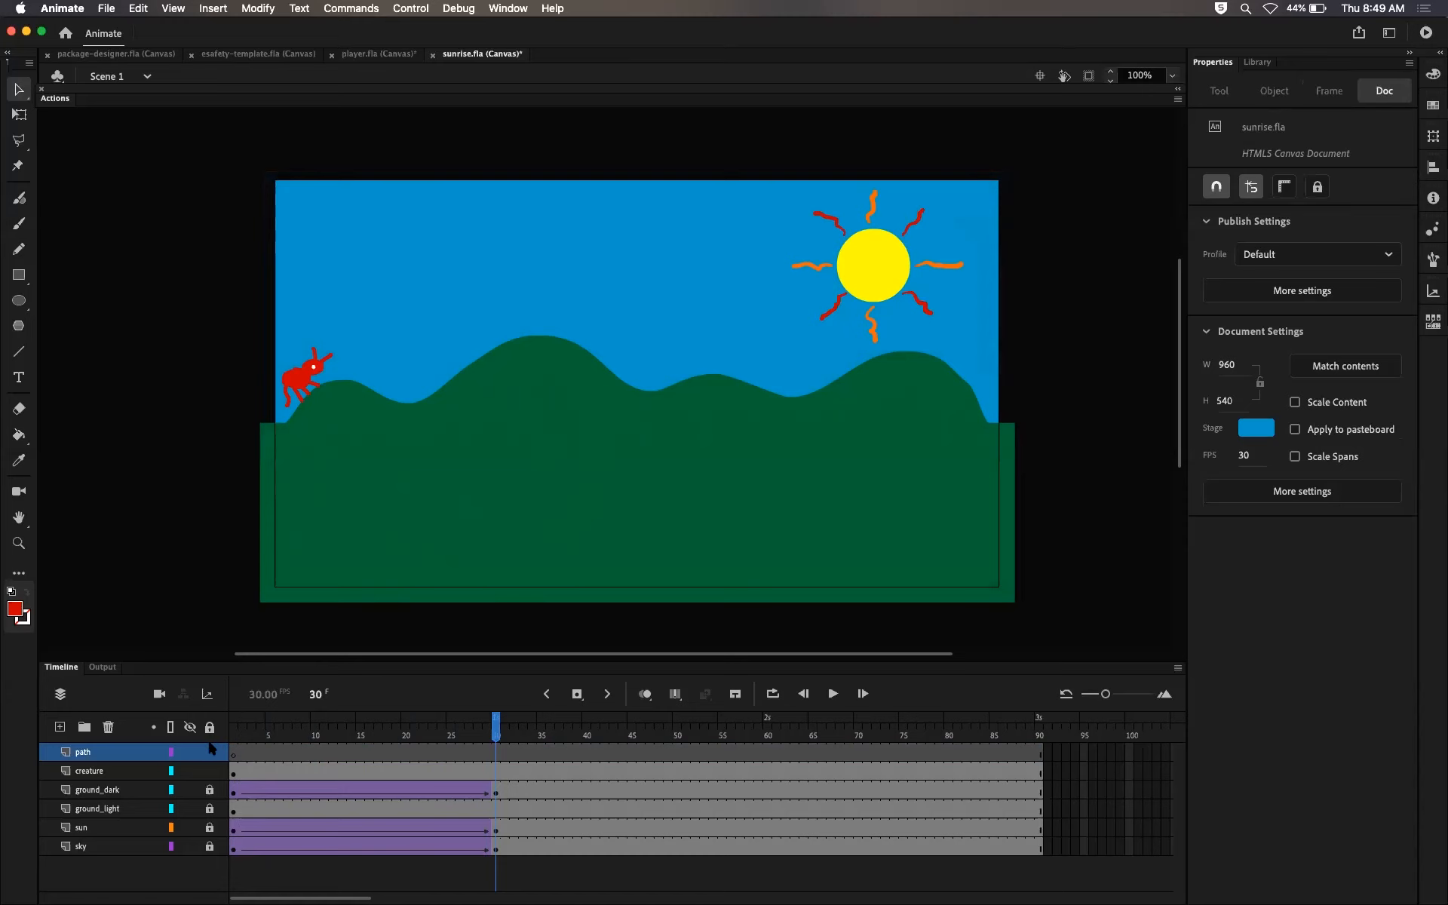
Step: Unlock the ground_dark layer, open its ground symbol from frame 30, and select the outline stroke along the hilltops
{"action": "left_click", "coordinate": [209, 809]}
{"action": "left_click", "coordinate": [495, 793]}
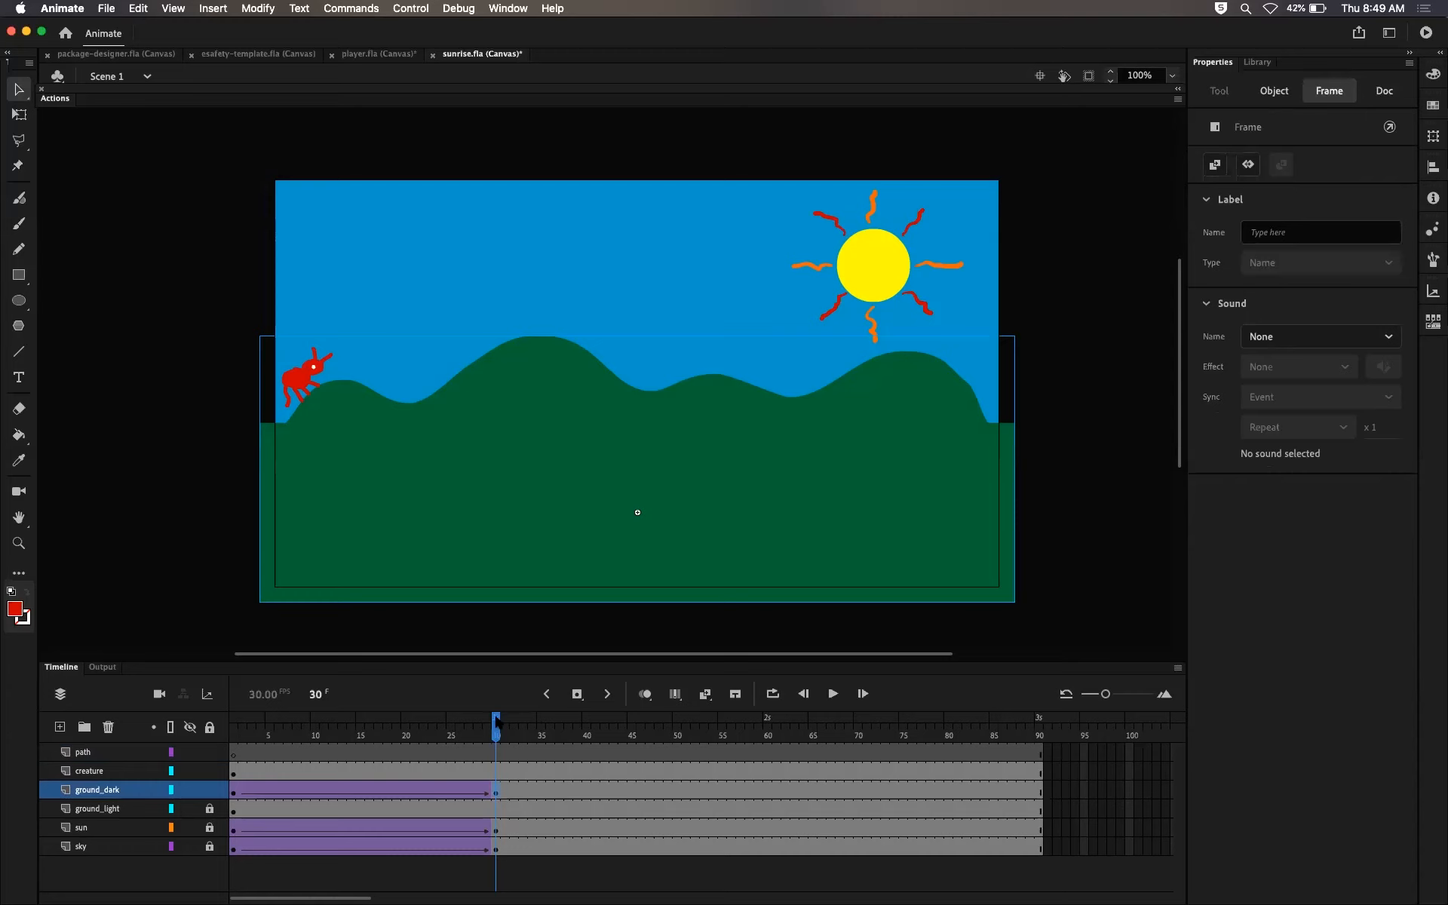
{"action": "mouse_move", "coordinate": [492, 730]}
{"action": "left_mouse_down"}
{"action": "mouse_move", "coordinate": [298, 735]}
{"action": "mouse_move", "coordinate": [497, 756]}
{"action": "left_mouse_up"}
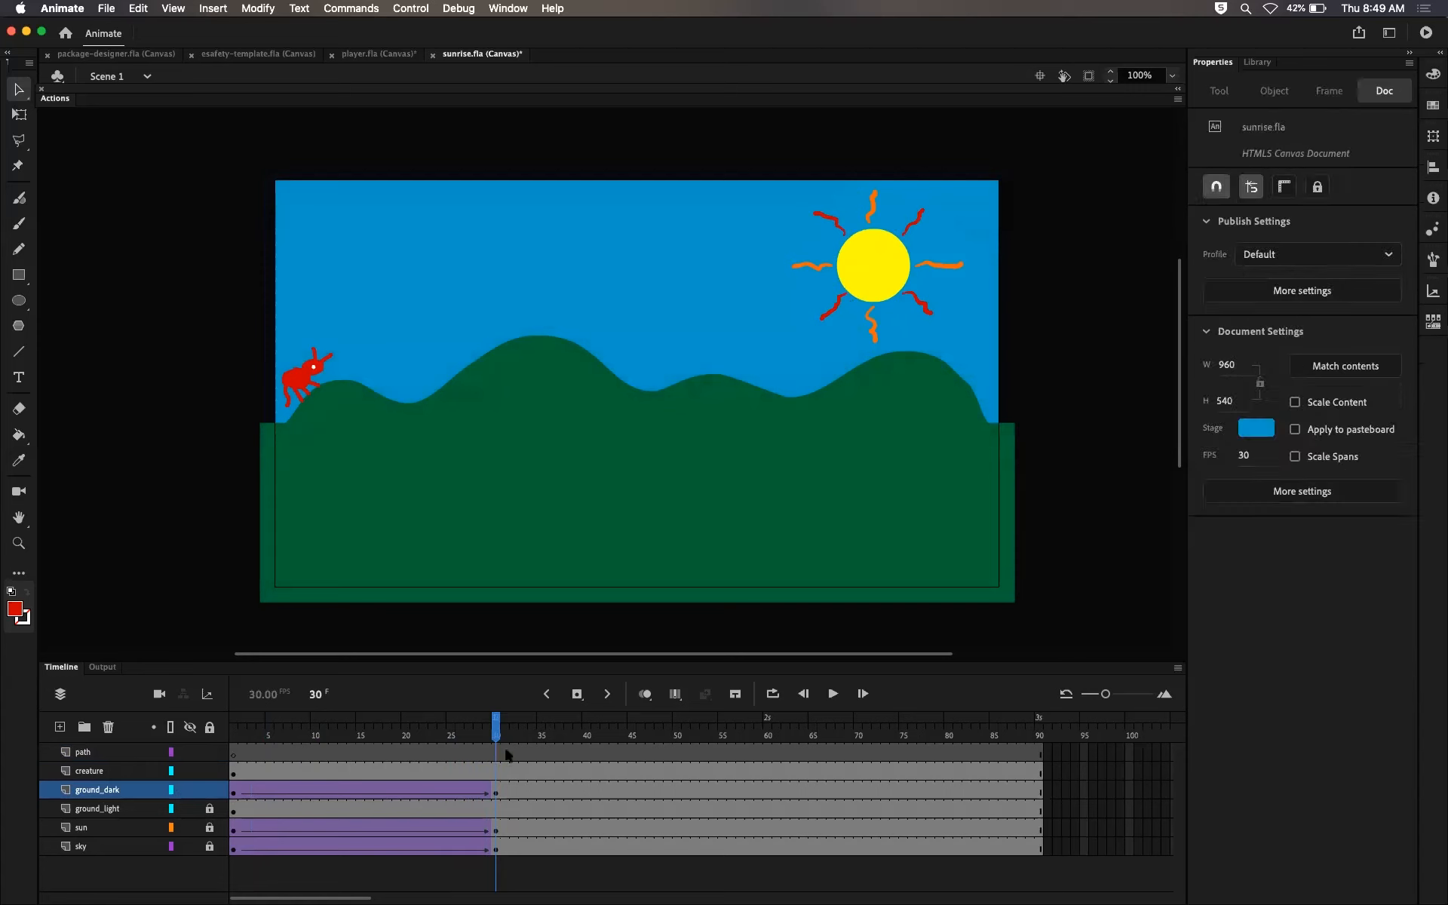
{"action": "left_click", "coordinate": [491, 786]}
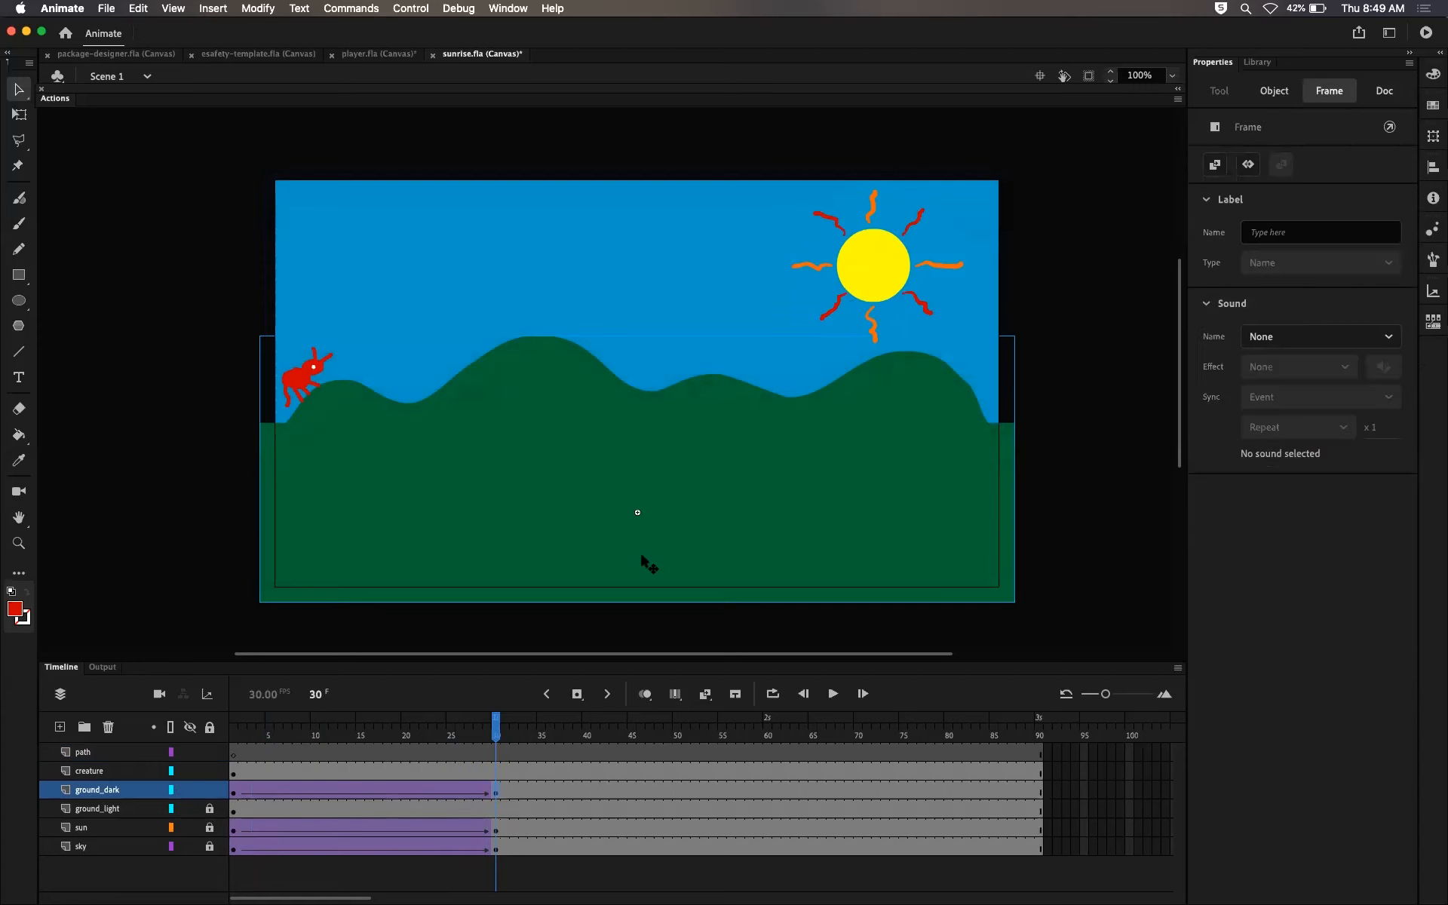
{"action": "double_click", "coordinate": [877, 479]}
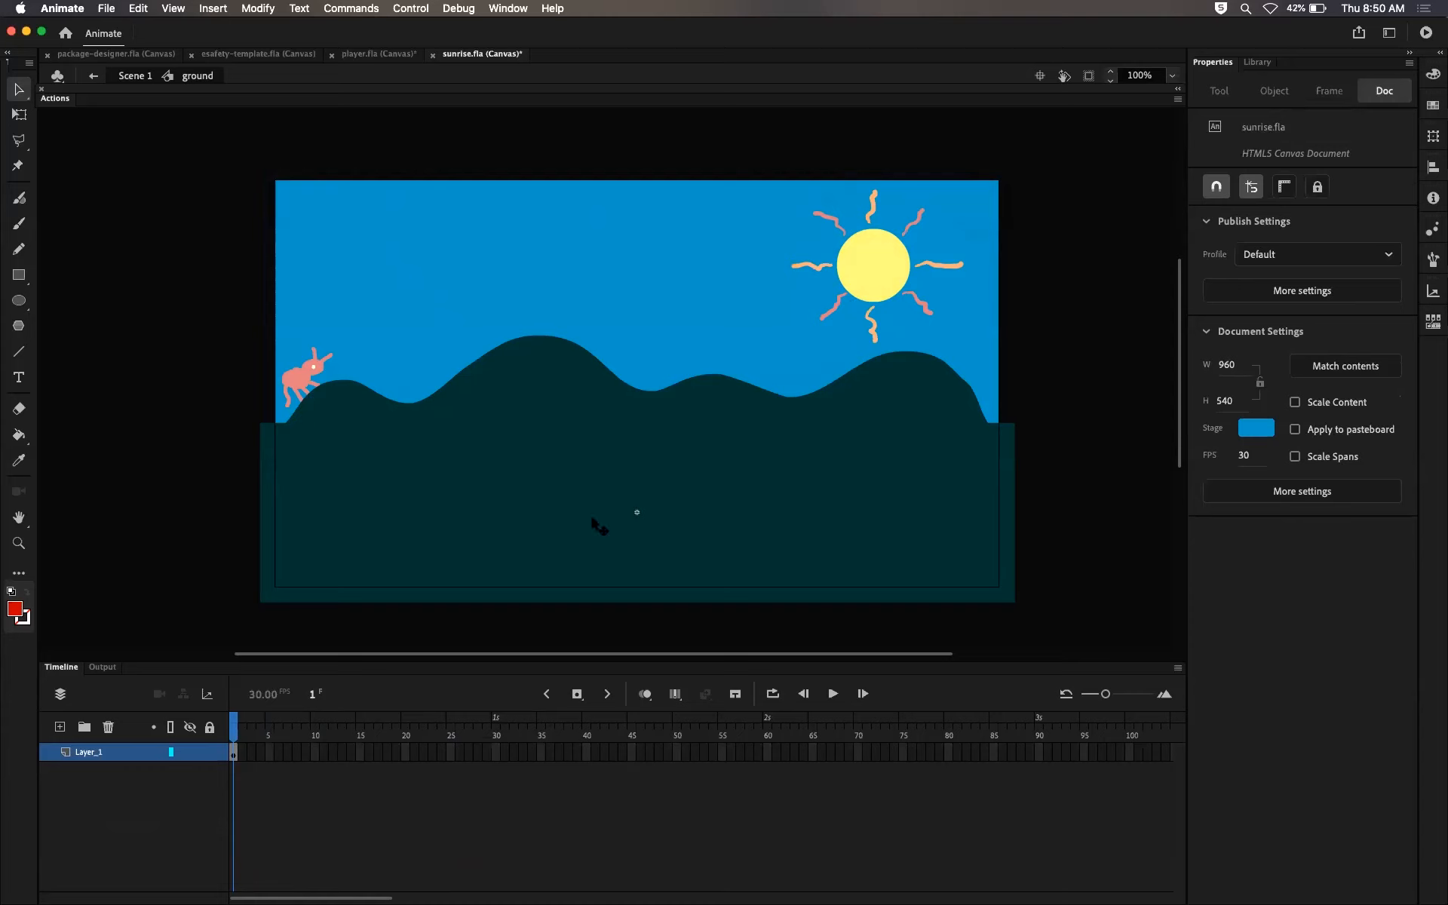
{"action": "left_click", "coordinate": [463, 372]}
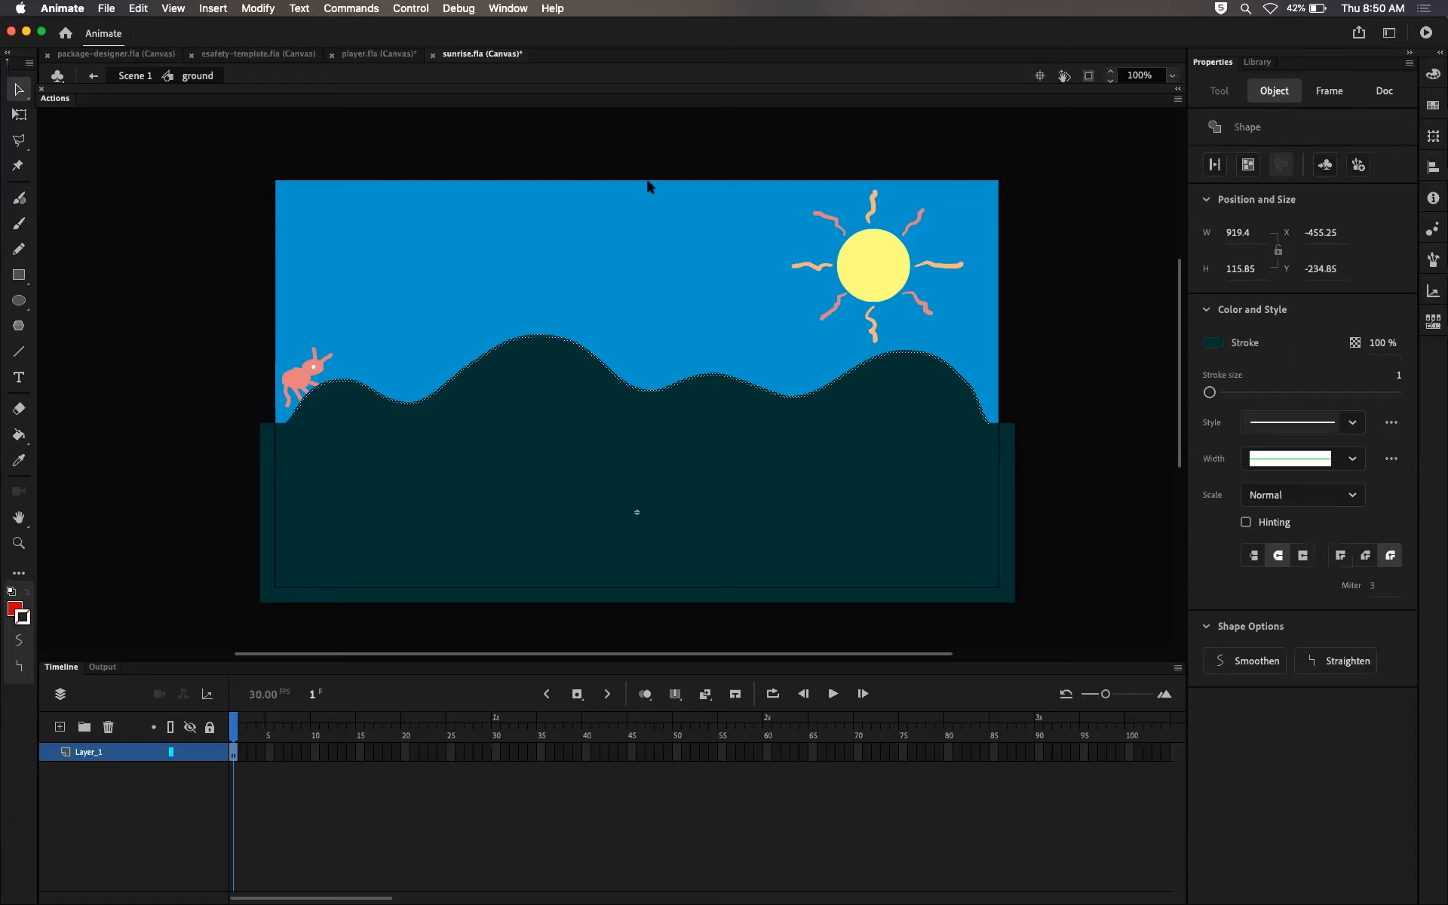
Step: Nudge the hill outline stroke up 90 px away from the ground fill, and move it back down 90 px
{"action": "key", "text": "shift+Up"}
{"action": "key", "text": "shift+Up"}
{"action": "key", "text": "shift+Up"}
{"action": "key", "text": "shift+Up"}
{"action": "key", "text": "shift+Up"}
{"action": "key", "text": "shift+Up"}
{"action": "key", "text": "shift+Up"}
{"action": "key", "text": "shift+Up"}
{"action": "key", "text": "shift+Up"}
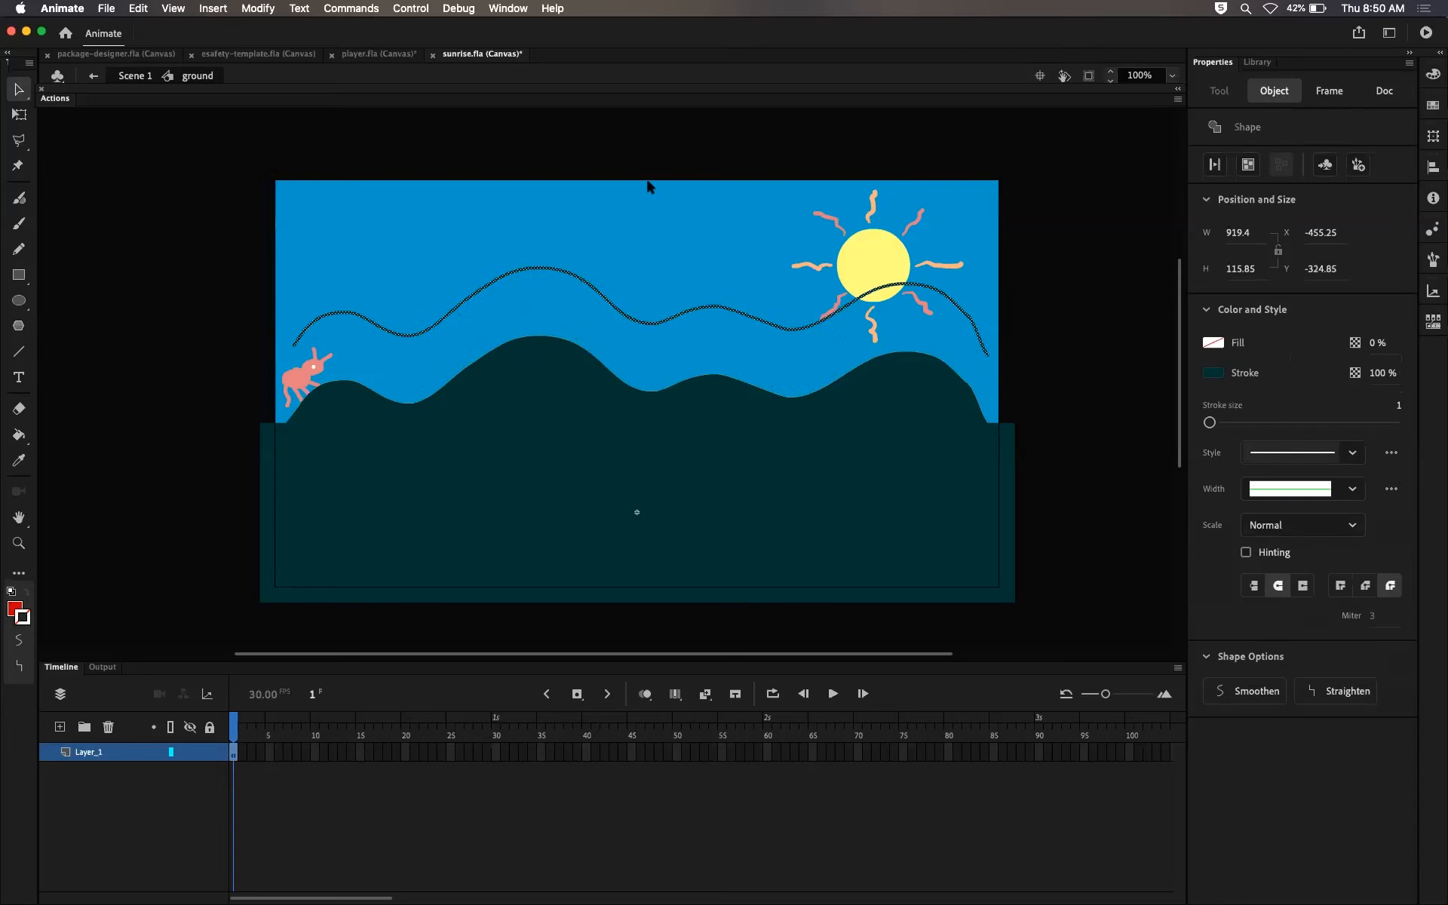
{"action": "key", "text": "shift+Down"}
{"action": "key", "text": "shift+Down"}
{"action": "key", "text": "shift+Down"}
{"action": "key", "text": "shift+Down"}
{"action": "key", "text": "shift+Down"}
{"action": "key", "text": "shift+Down"}
{"action": "key", "text": "shift+Down"}
{"action": "key", "text": "shift+Down"}
{"action": "key", "text": "shift+Down"}
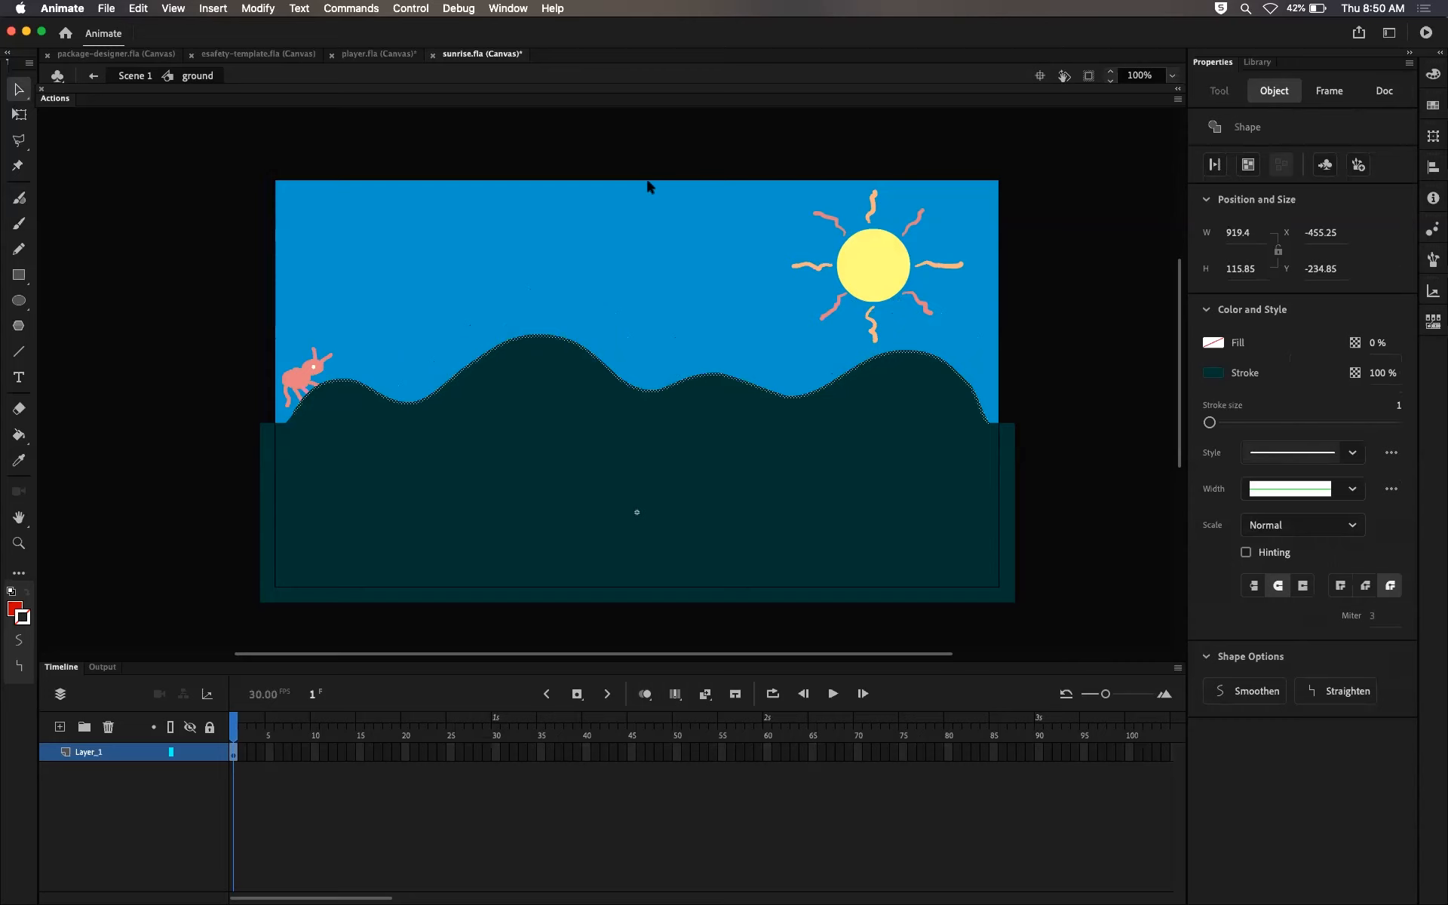
Step: Extend the hill outline stroke's left end to a total width of 930.4, then nudge the stroke up 30 px and back down
{"action": "left_click_drag", "start_coordinate": [289, 427], "coordinate": [281, 428]}
{"action": "key", "text": "shift+Up"}
{"action": "key", "text": "shift+Up"}
{"action": "key", "text": "shift+Up"}
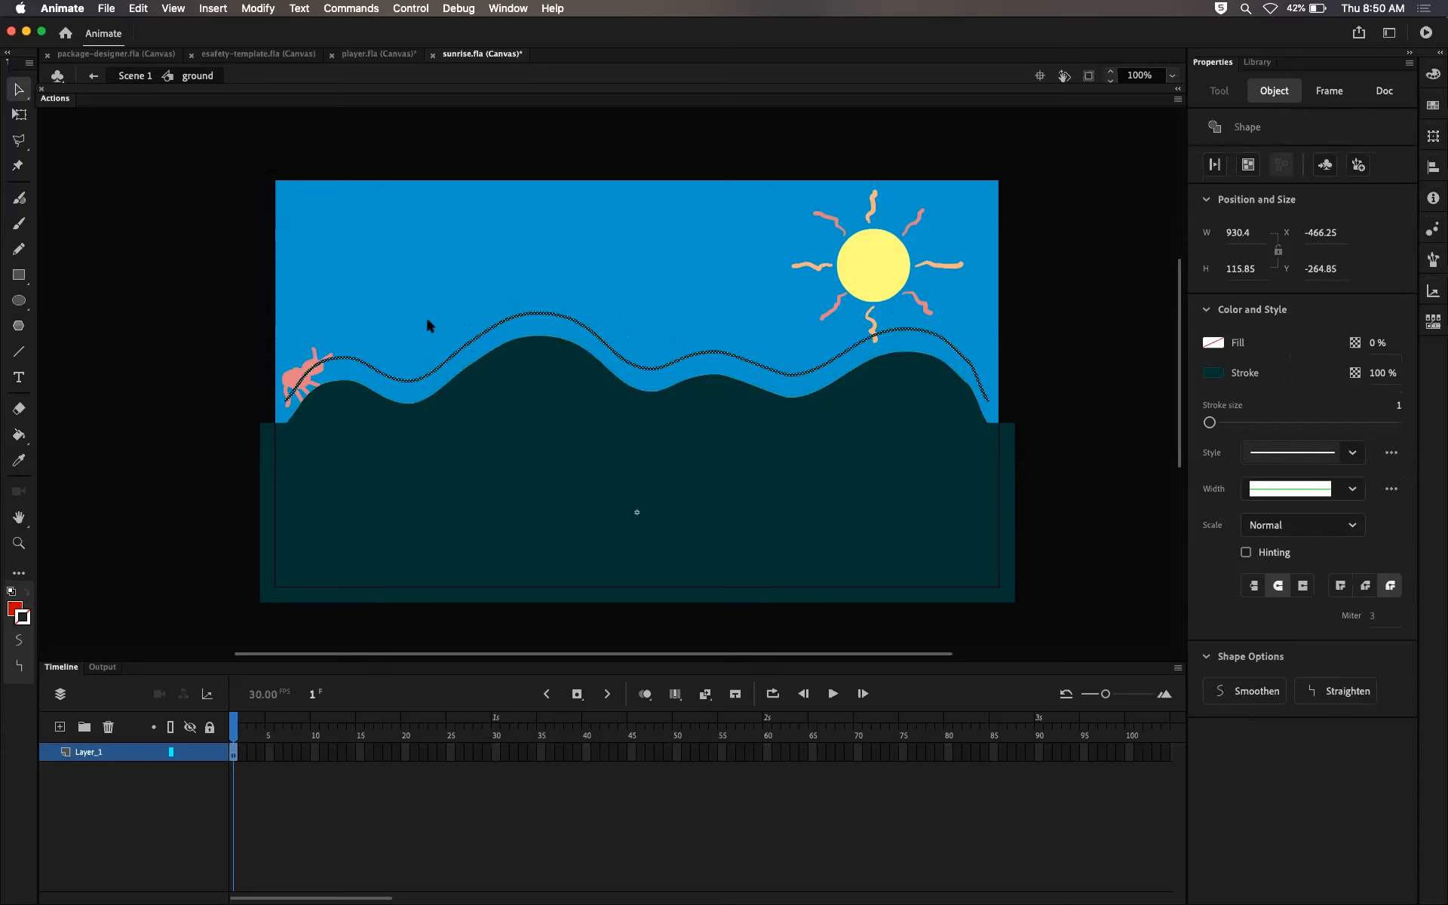
{"action": "key", "text": "shift+Down"}
{"action": "key", "text": "shift+Down"}
{"action": "key", "text": "shift+Down"}
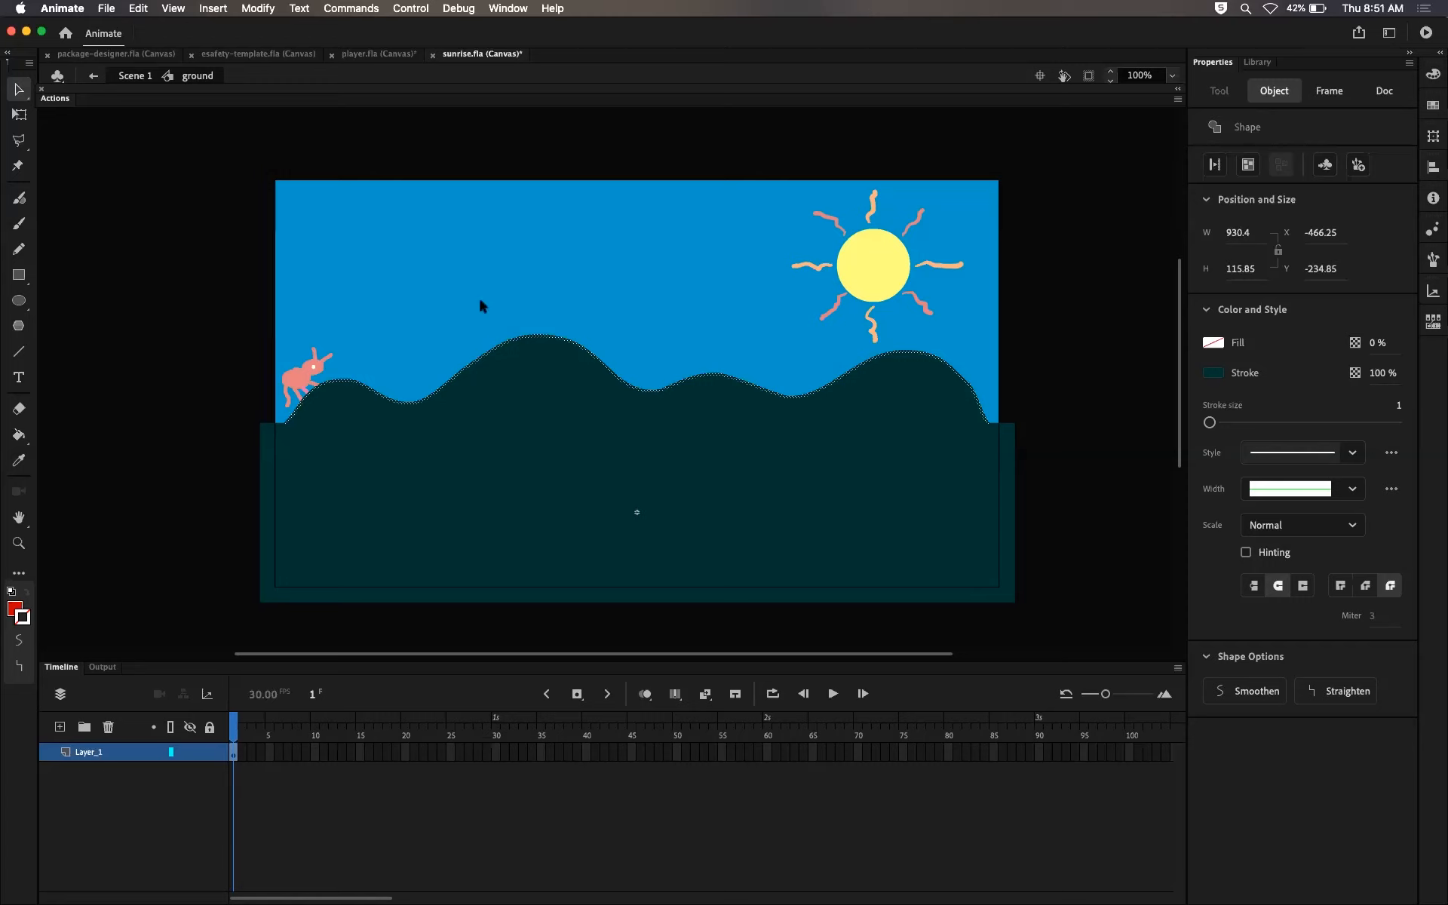
Step: Return to Scene 1 and paste the copied hill outline in place on the path layer at frame 30
{"action": "left_click", "coordinate": [92, 76]}
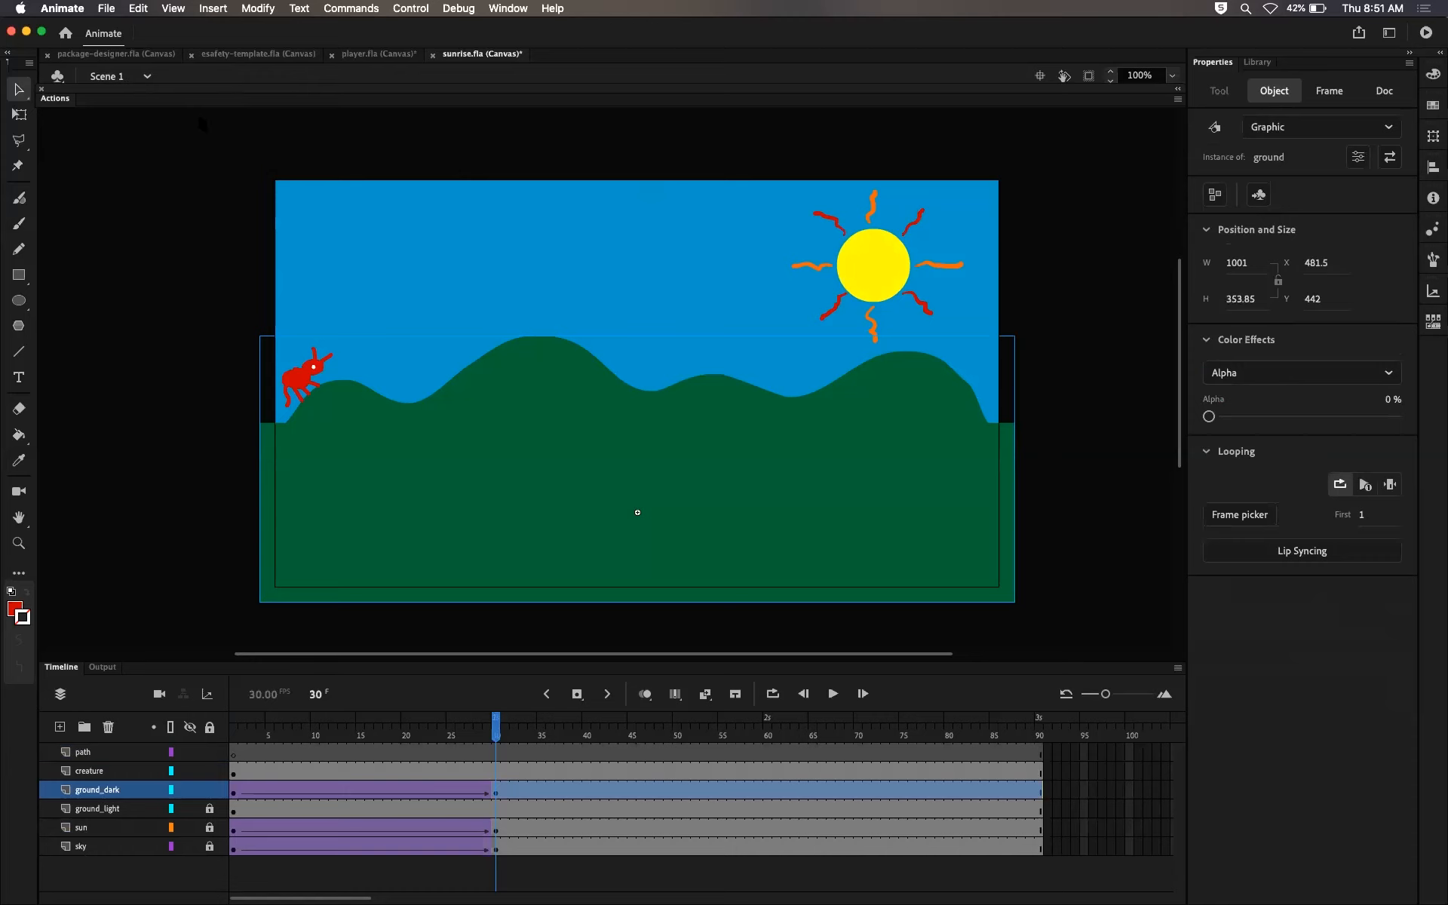
{"action": "left_click", "coordinate": [234, 752]}
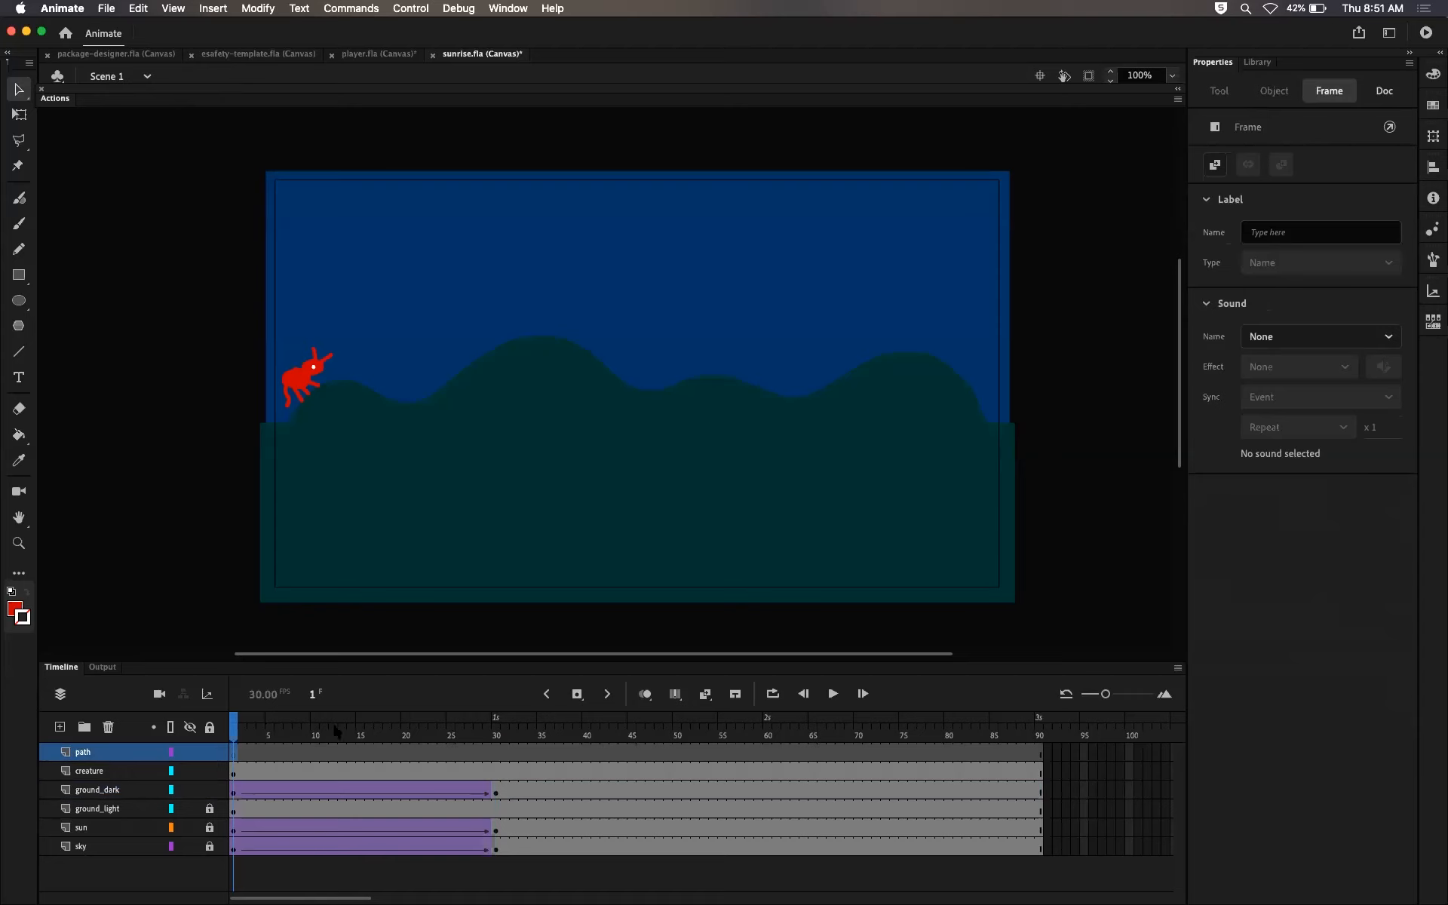
{"action": "left_click", "coordinate": [496, 752]}
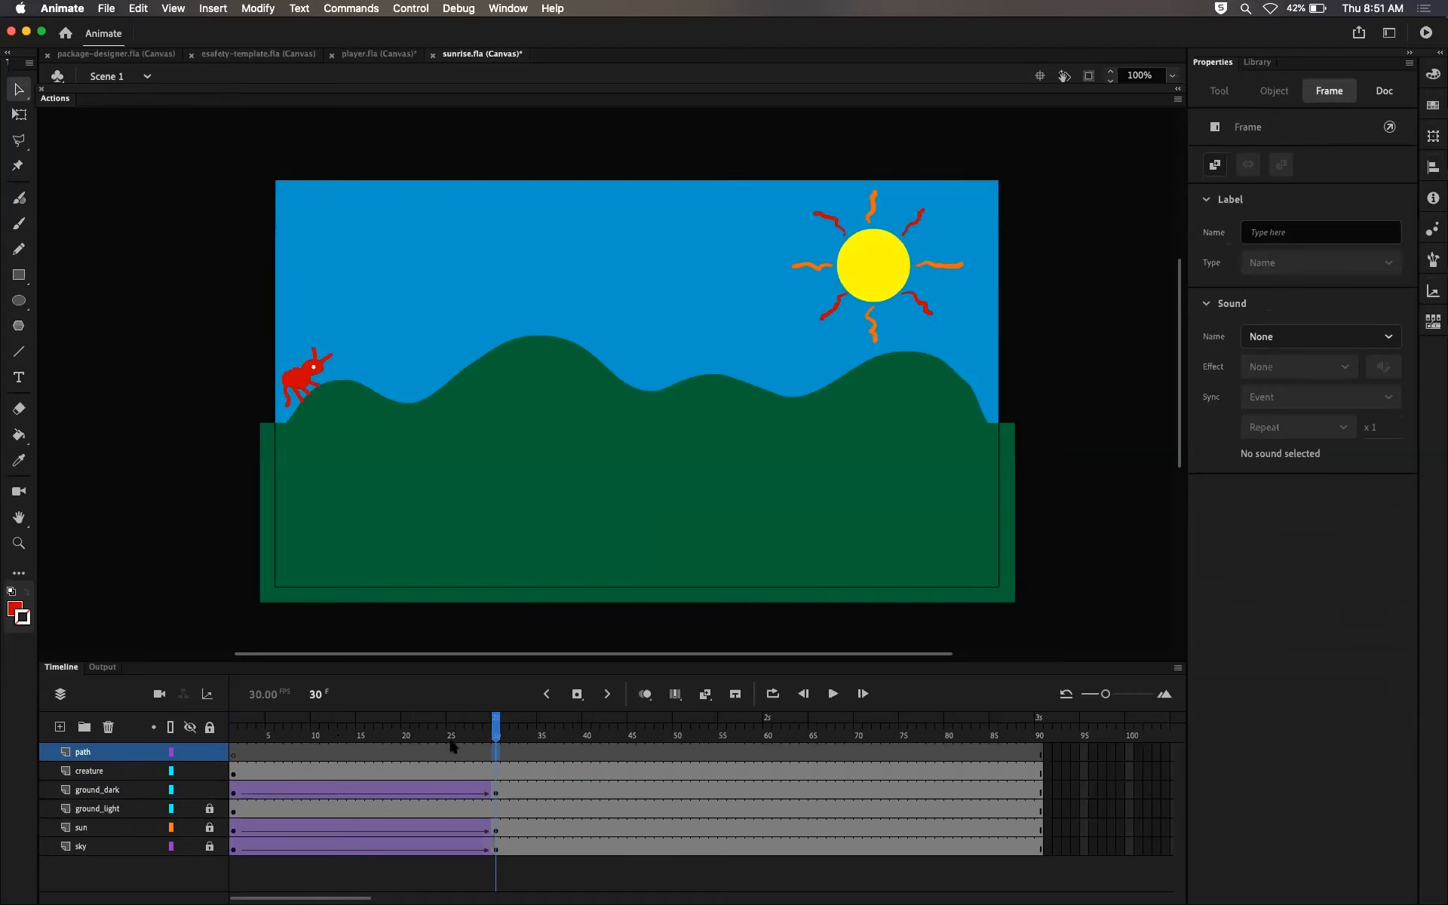
{"action": "key", "text": "super+shift+v"}
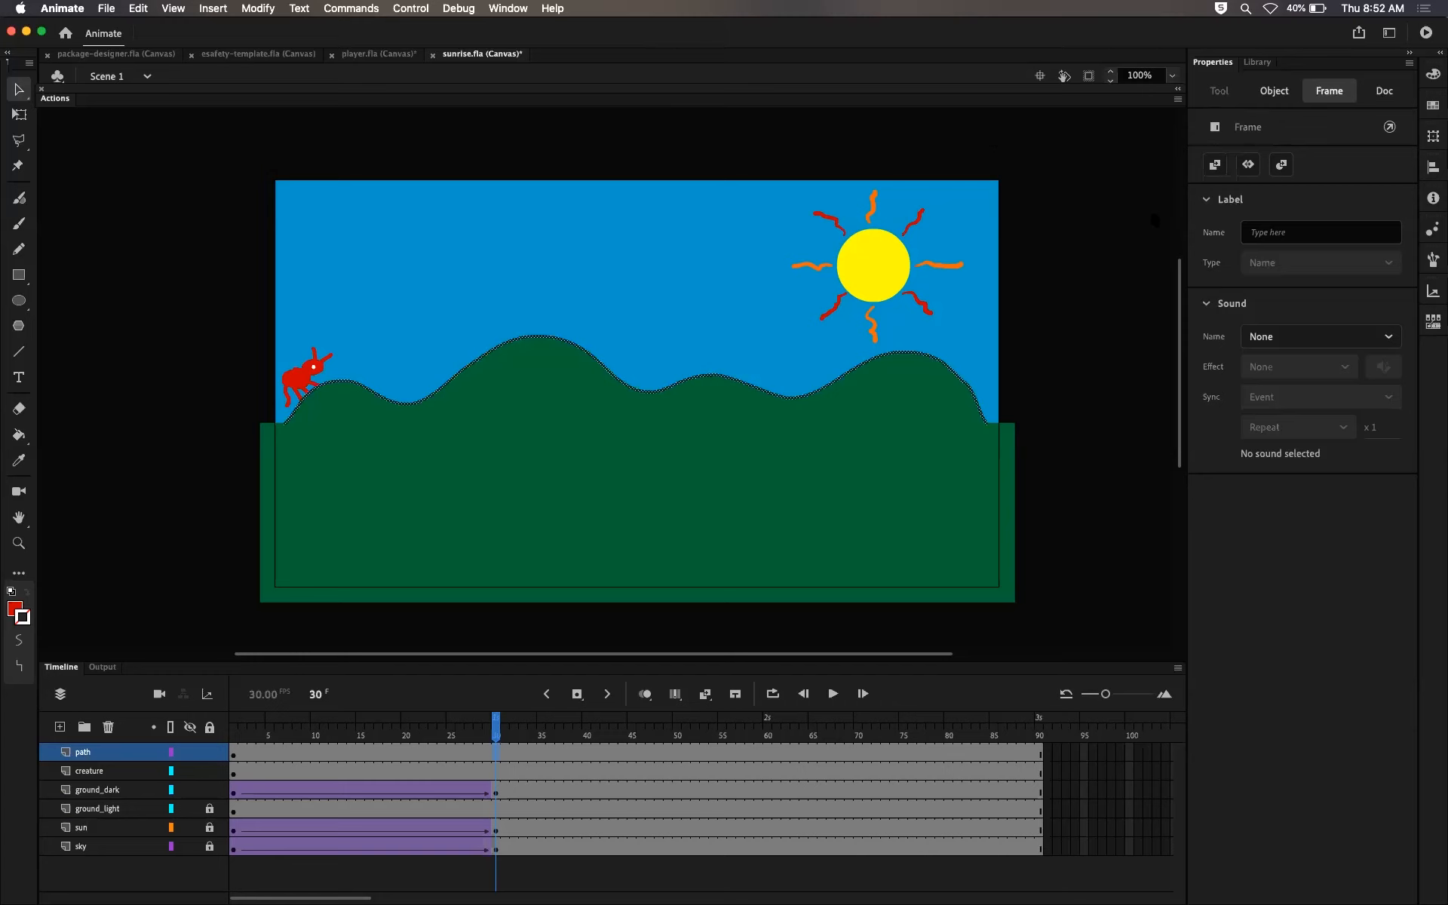
{"action": "left_click", "coordinate": [1098, 292]}
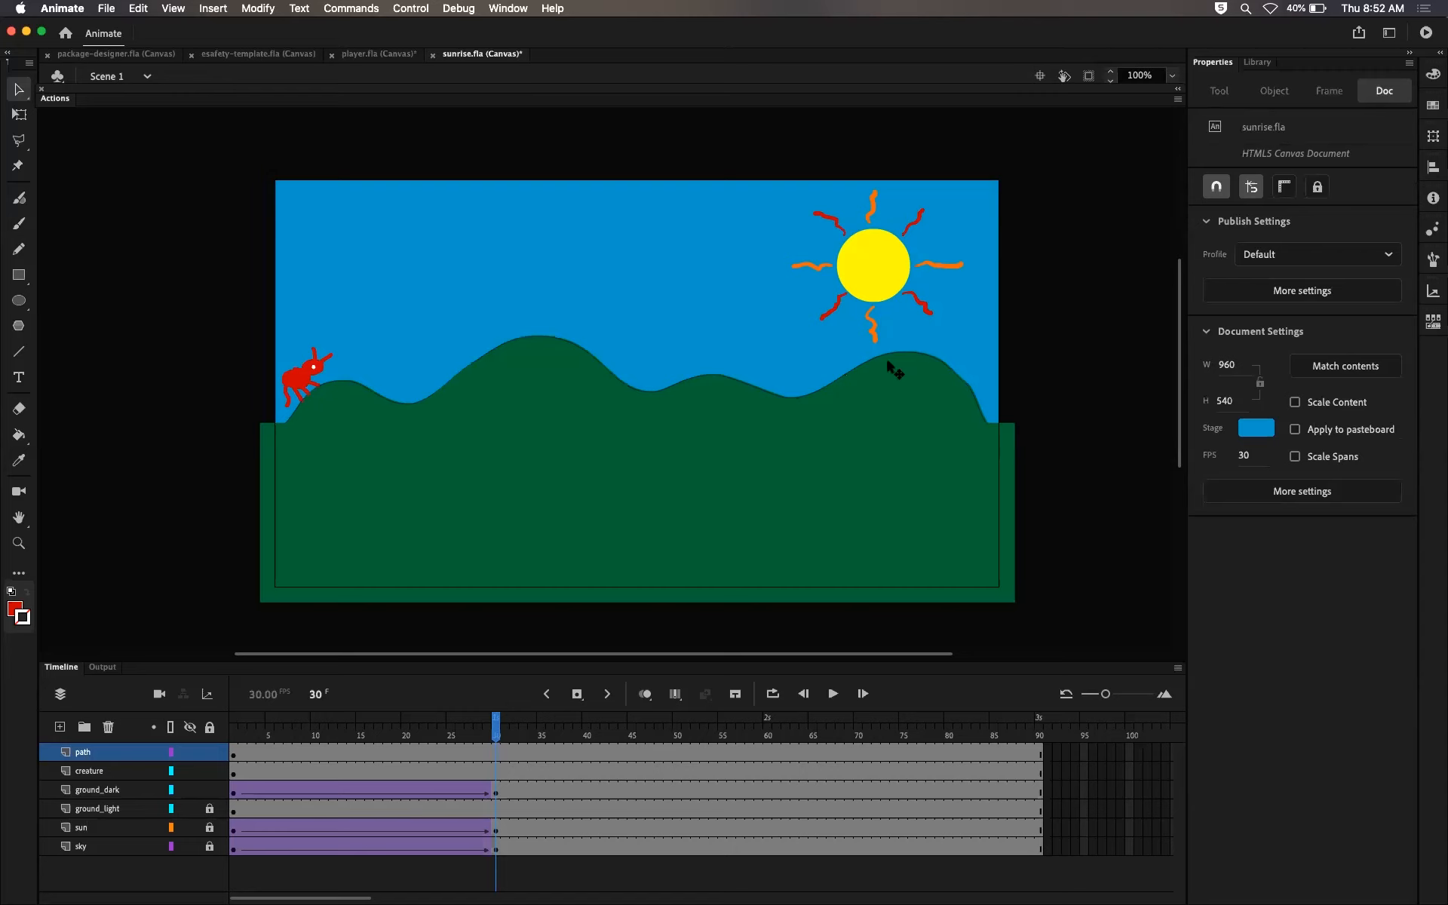
Step: Check the pasted outline on the path layer at frames 1 and 32 against the ground instance
{"action": "left_click", "coordinate": [234, 754]}
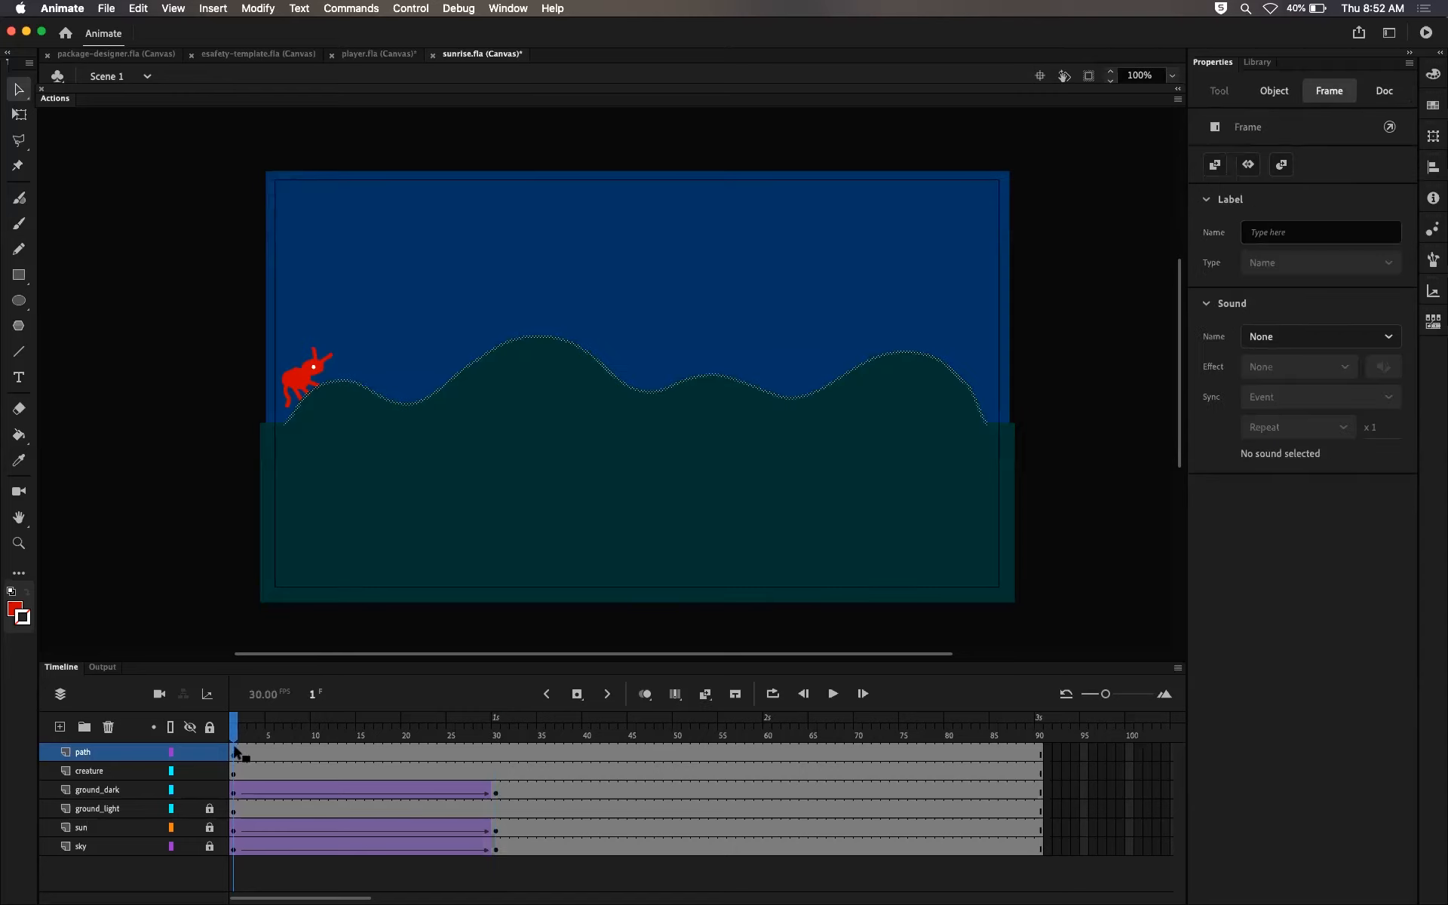
{"action": "left_click", "coordinate": [516, 755]}
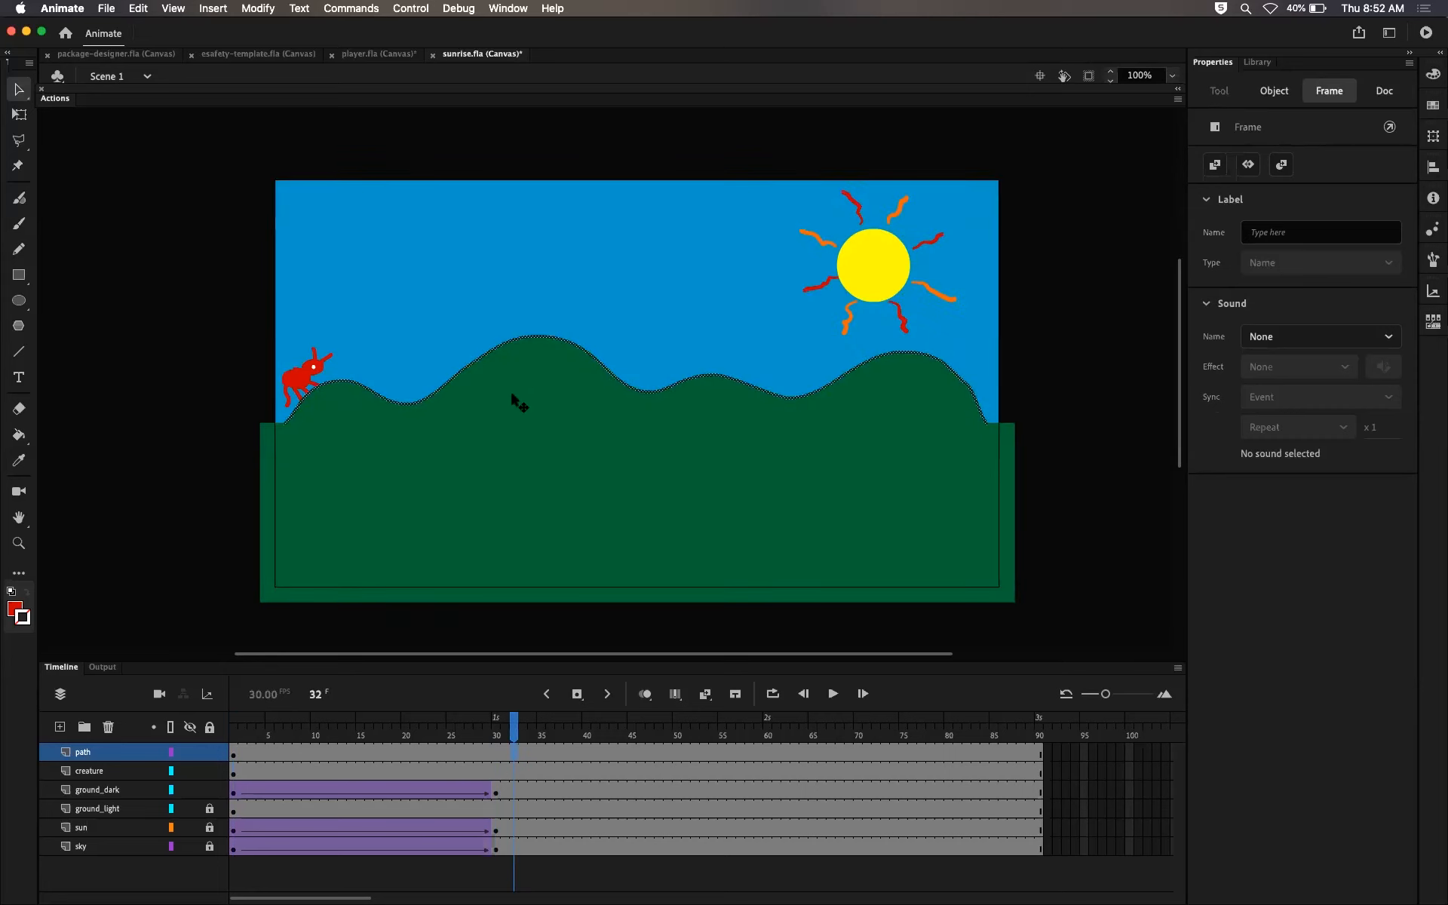
{"action": "left_click", "coordinate": [427, 496]}
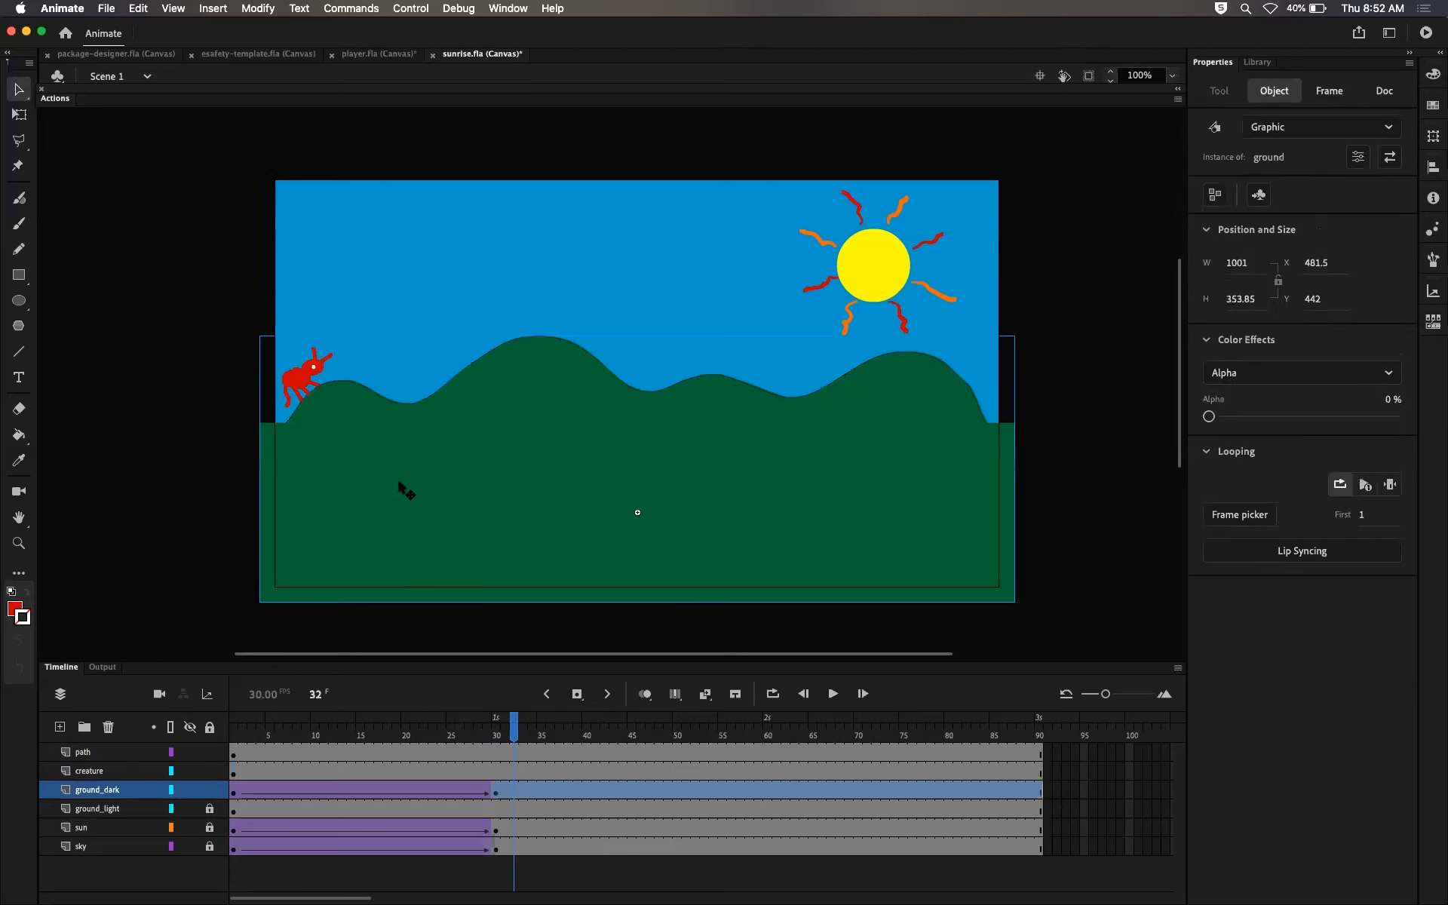
{"action": "left_click", "coordinate": [19, 250]}
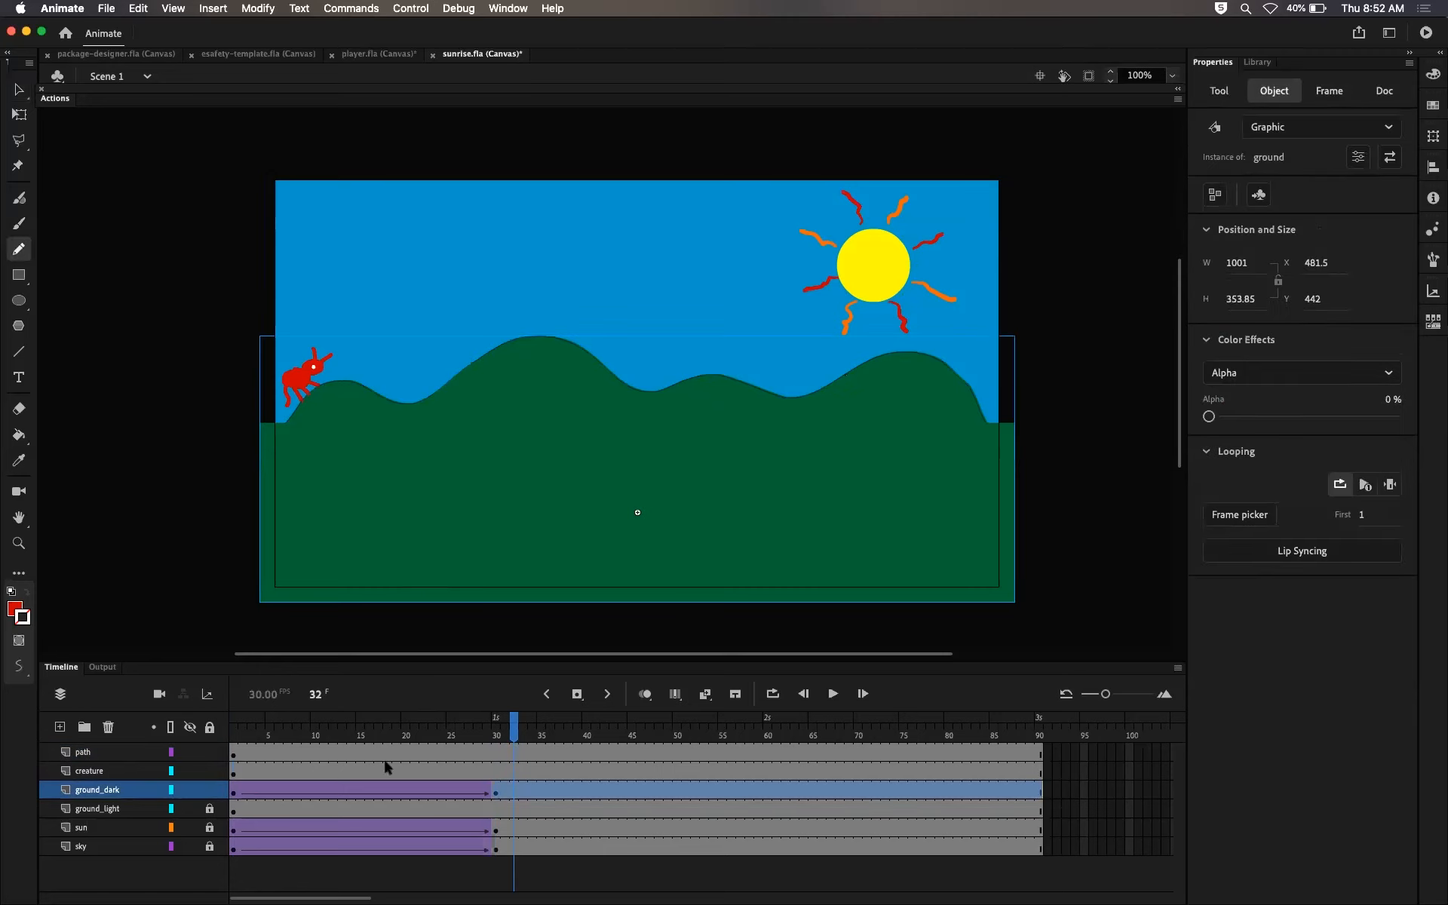
Step: Set the stroke color of the path layer's hill outline to yellow, working from frame 19
{"action": "left_click", "coordinate": [395, 753]}
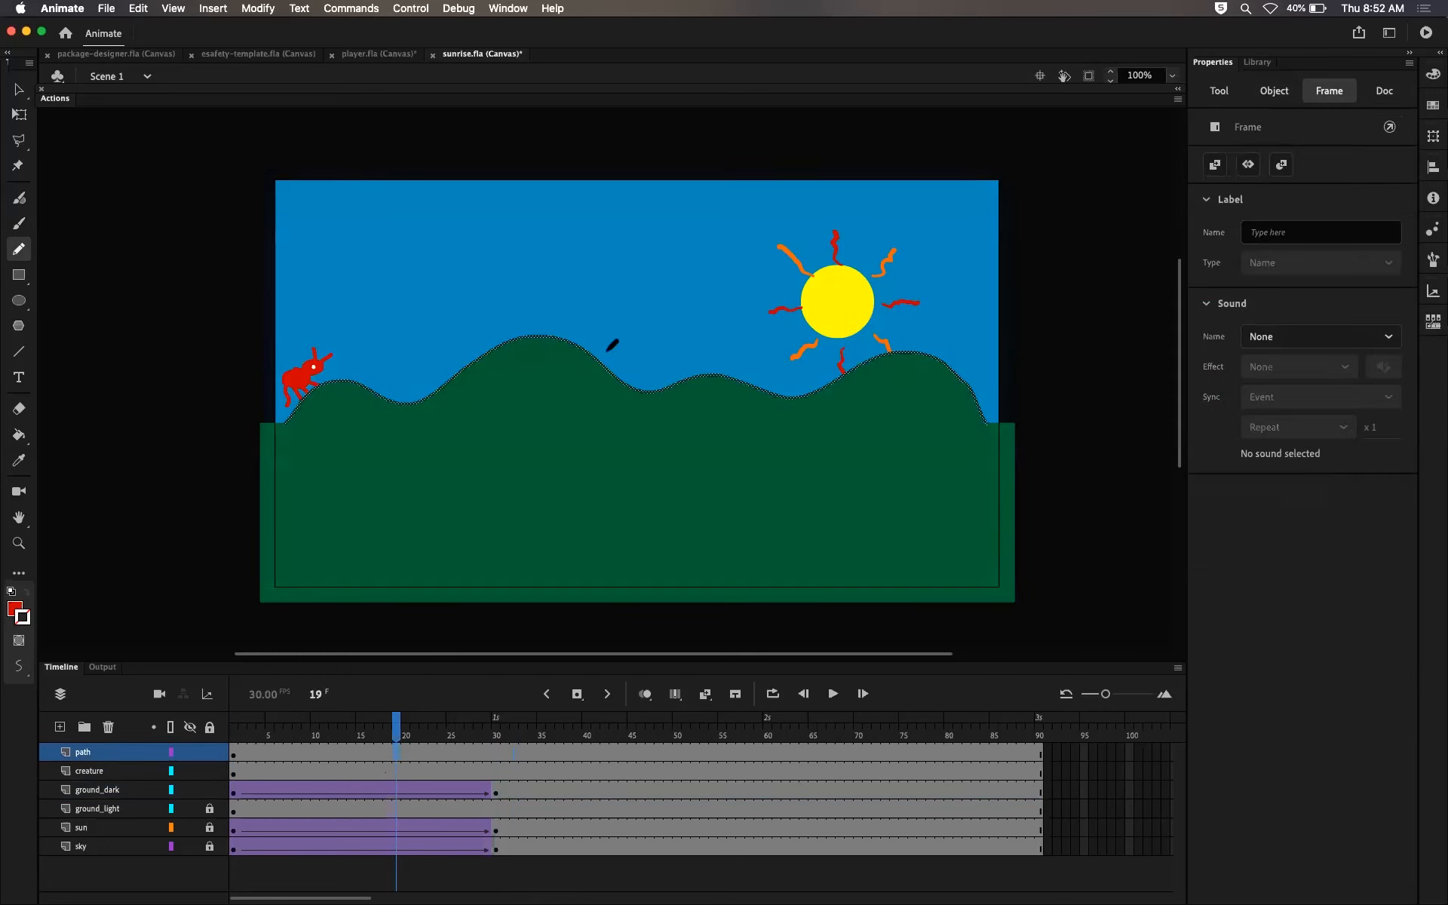
{"action": "key", "text": "v"}
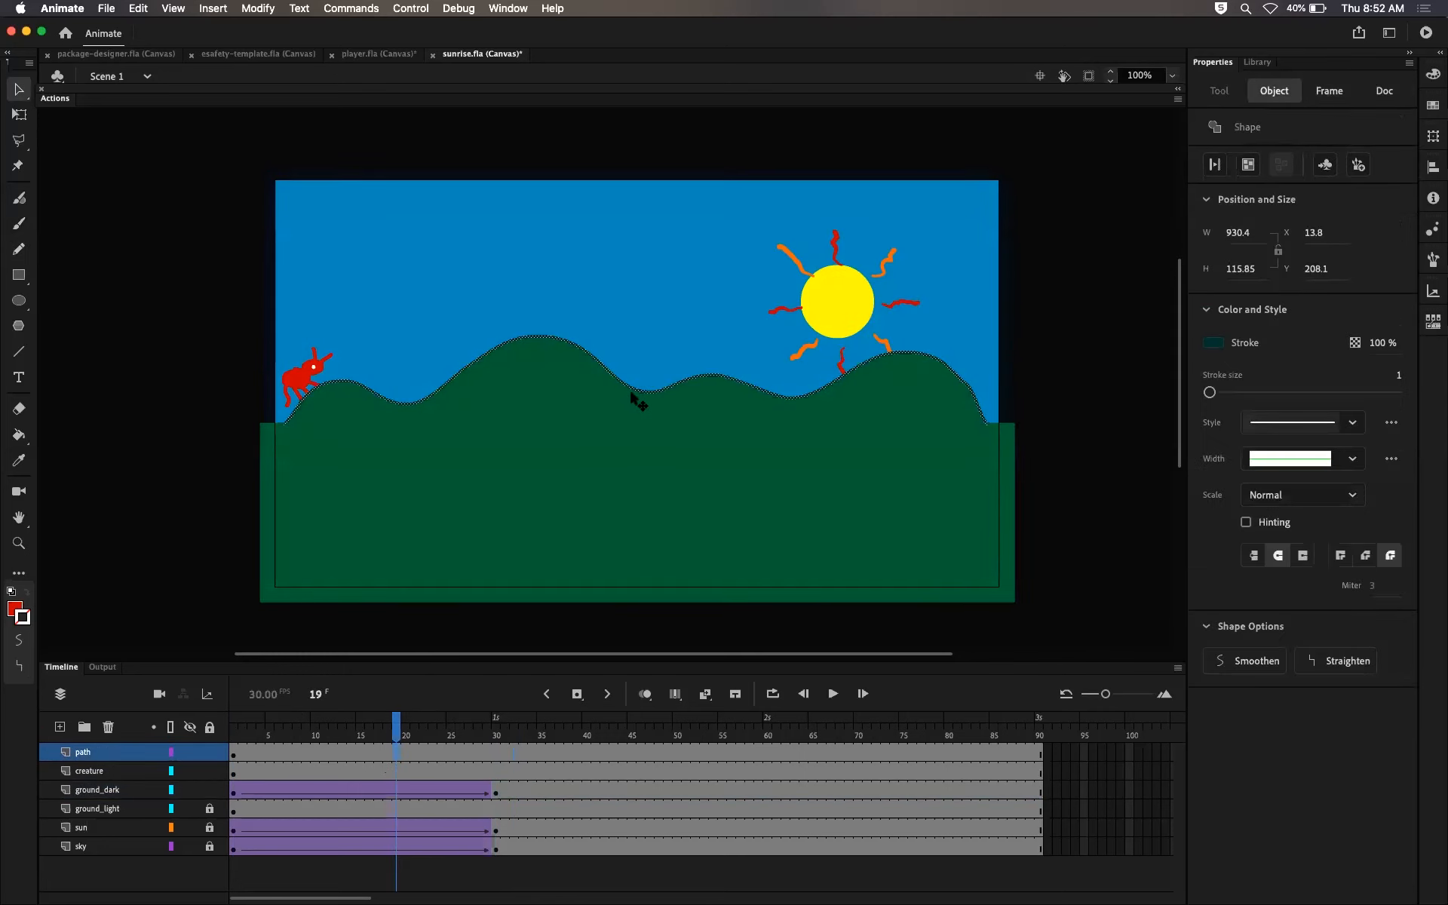
{"action": "left_click", "coordinate": [1214, 343]}
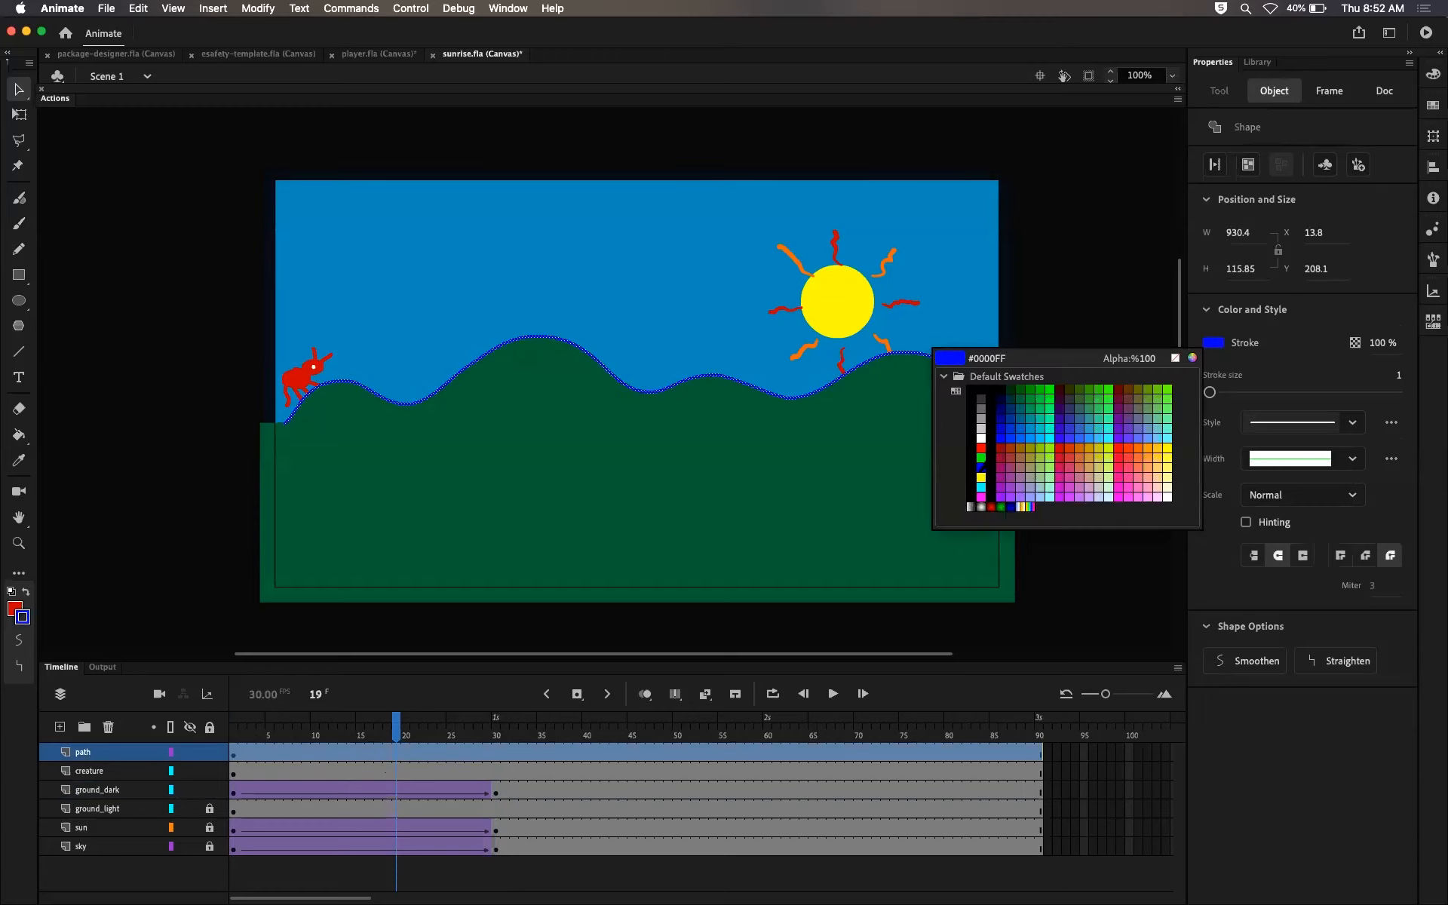
{"action": "left_click", "coordinate": [979, 477]}
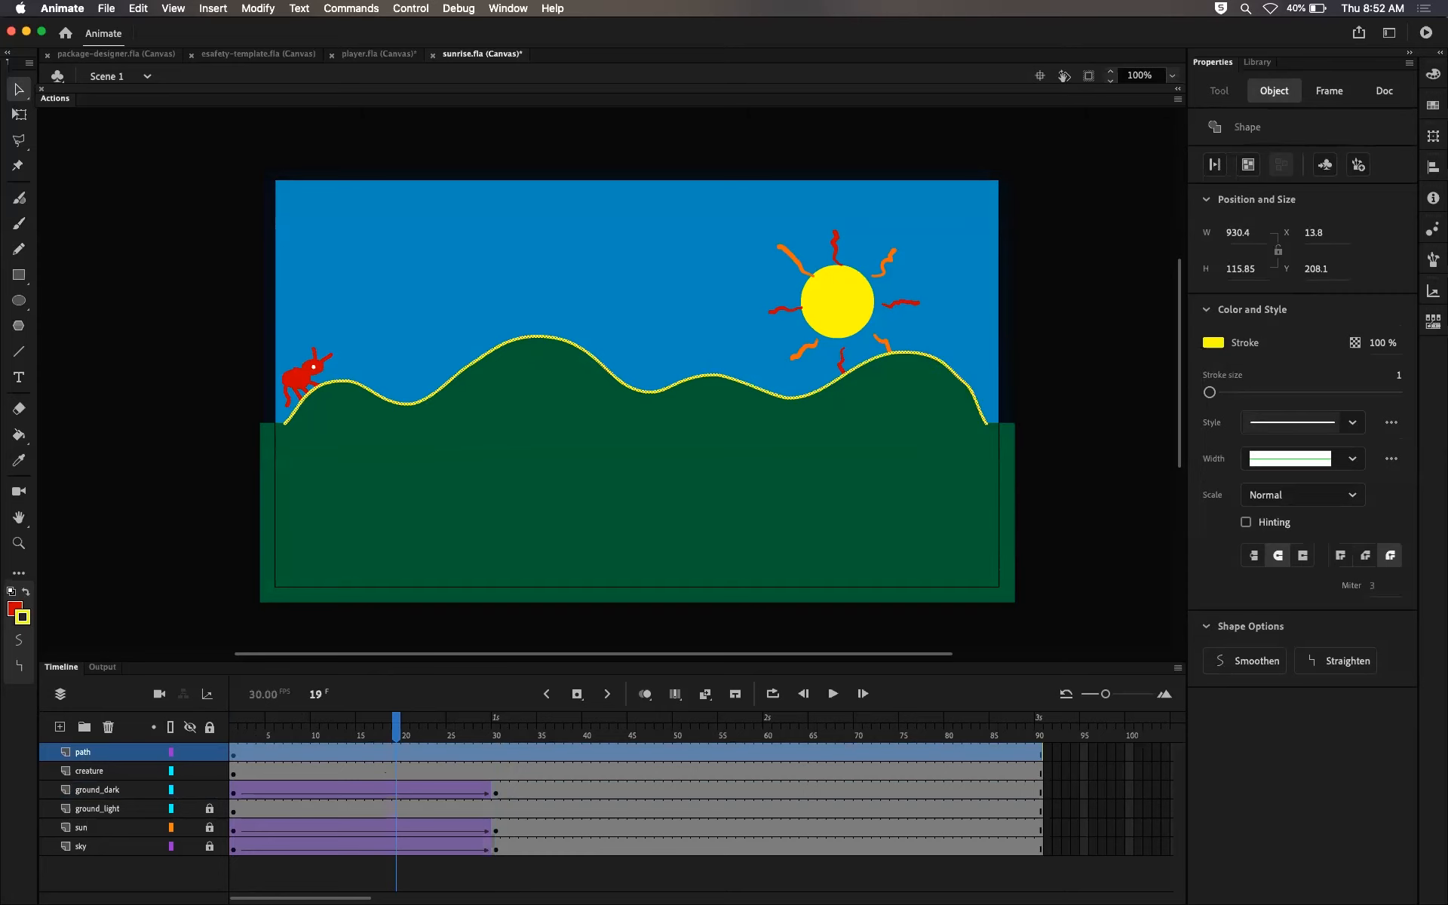
{"action": "left_click", "coordinate": [112, 273]}
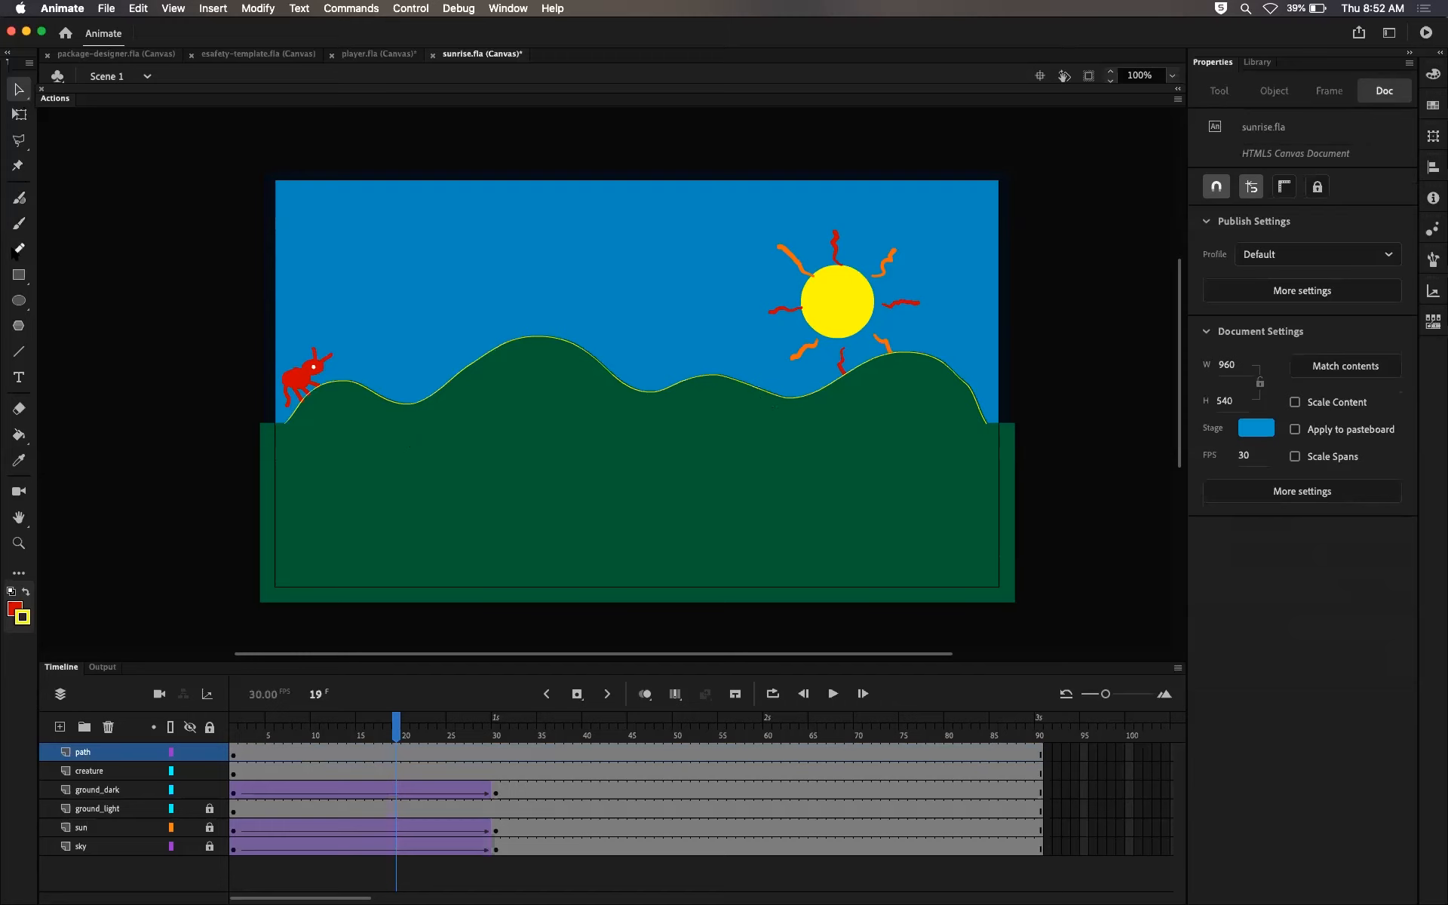
Step: Draw a freehand yellow line just below the hilltops with the Pencil tool, and undo it
{"action": "left_click", "coordinate": [15, 250]}
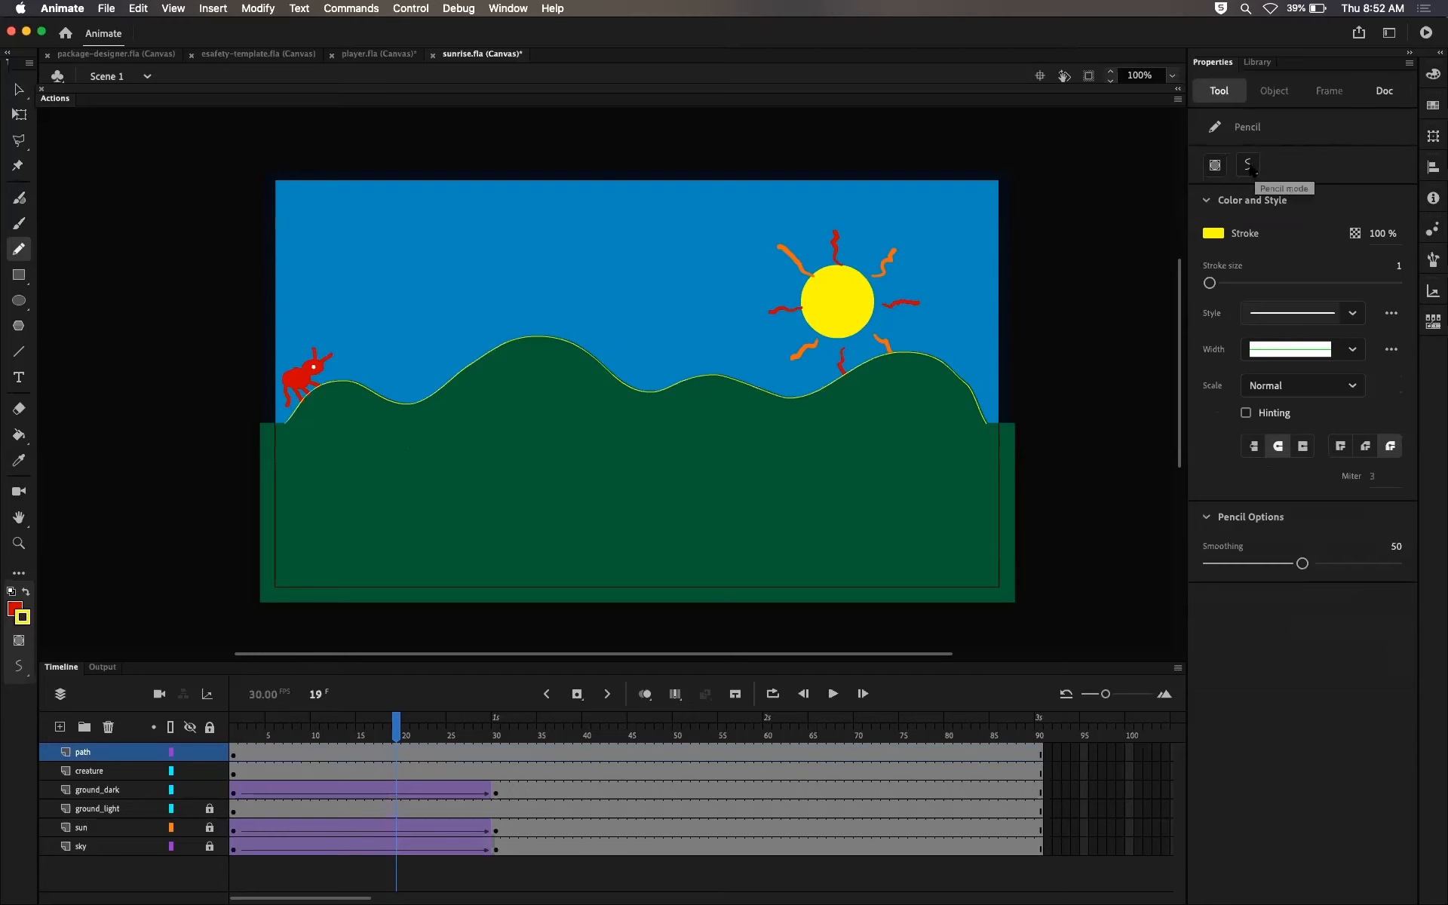
{"action": "left_click", "coordinate": [1248, 165]}
{"action": "left_click", "coordinate": [1267, 202]}
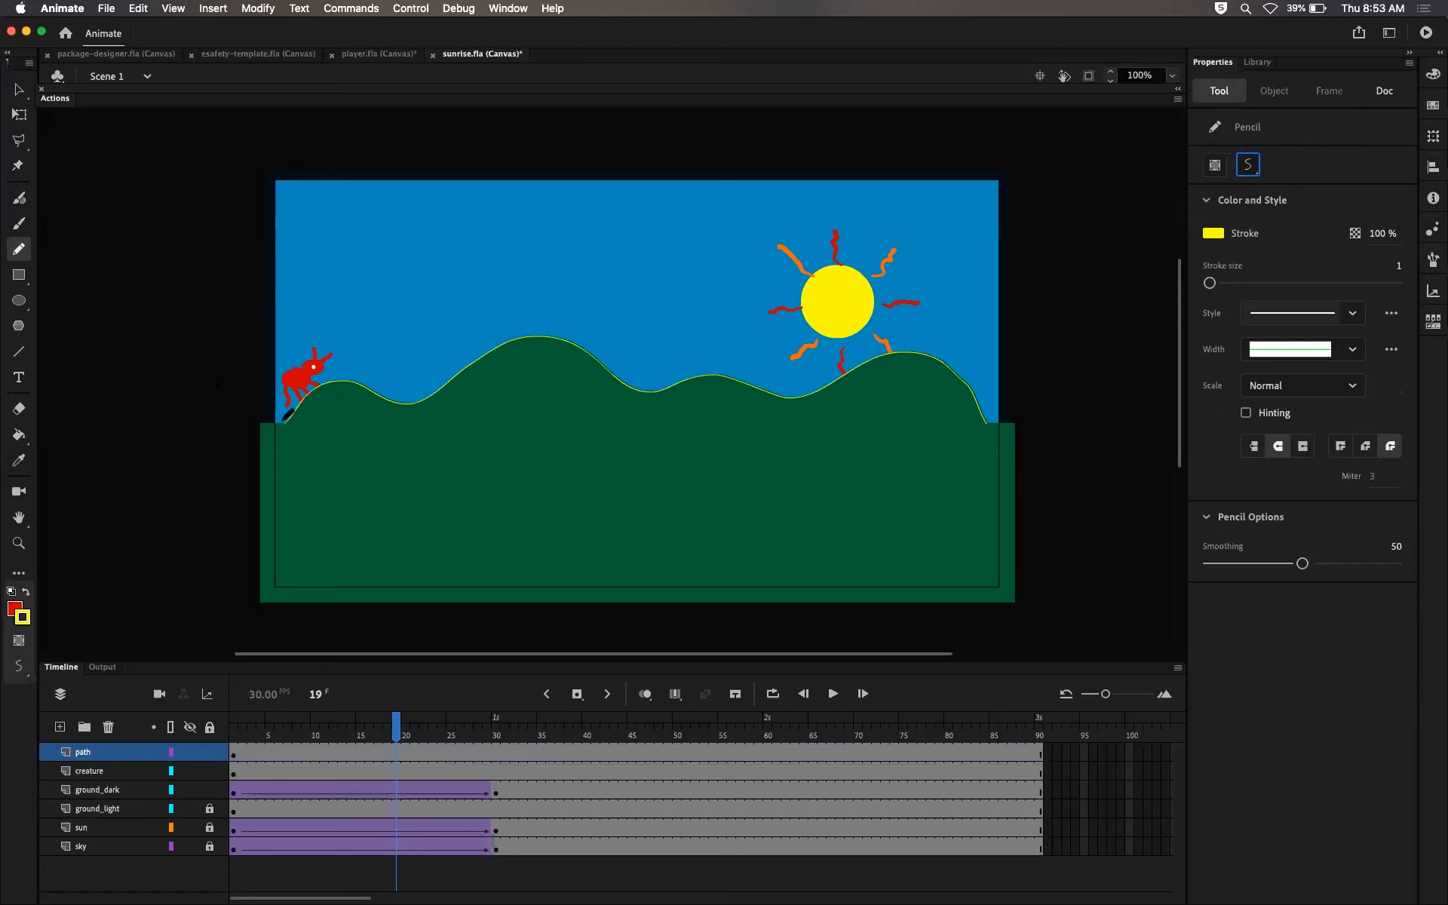
{"action": "mouse_move", "coordinate": [300, 433]}
{"action": "left_mouse_down"}
{"action": "mouse_move", "coordinate": [350, 395]}
{"action": "mouse_move", "coordinate": [417, 428]}
{"action": "mouse_move", "coordinate": [548, 361]}
{"action": "mouse_move", "coordinate": [665, 405]}
{"action": "mouse_move", "coordinate": [740, 396]}
{"action": "mouse_move", "coordinate": [805, 422]}
{"action": "mouse_move", "coordinate": [914, 394]}
{"action": "mouse_move", "coordinate": [991, 444]}
{"action": "left_mouse_up"}
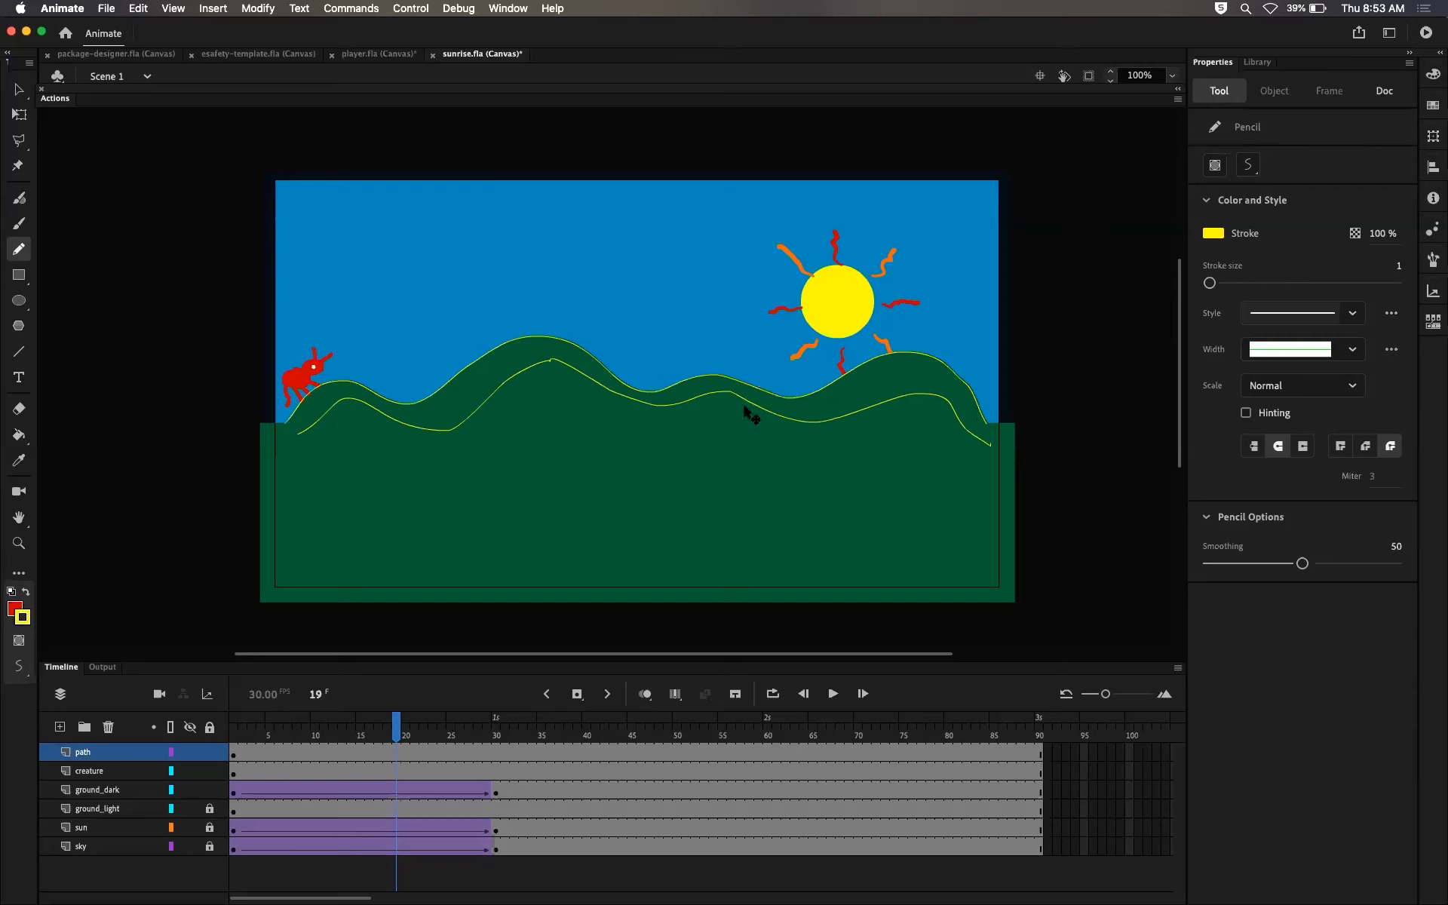
{"action": "key", "text": "super+z"}
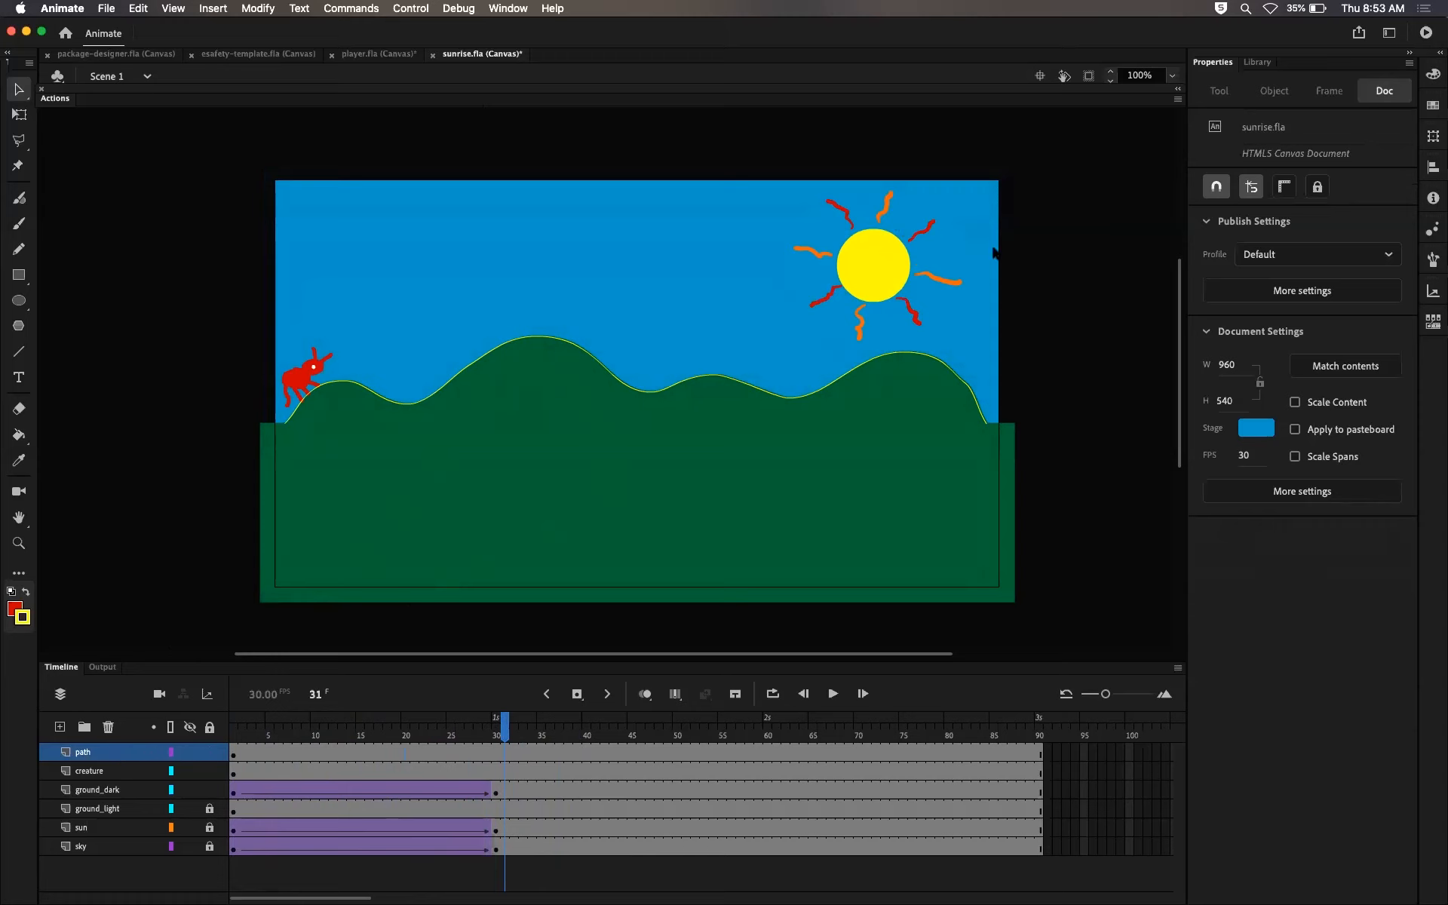
Step: Test the movie in the browser to see how the yellow outline plays, close the preview, and return to Animate
{"action": "scroll", "coordinate": [1185, 330], "scroll_direction": "down", "scroll_amount": 2}
{"action": "scroll", "coordinate": [1188, 317], "scroll_direction": "up", "scroll_amount": 3}
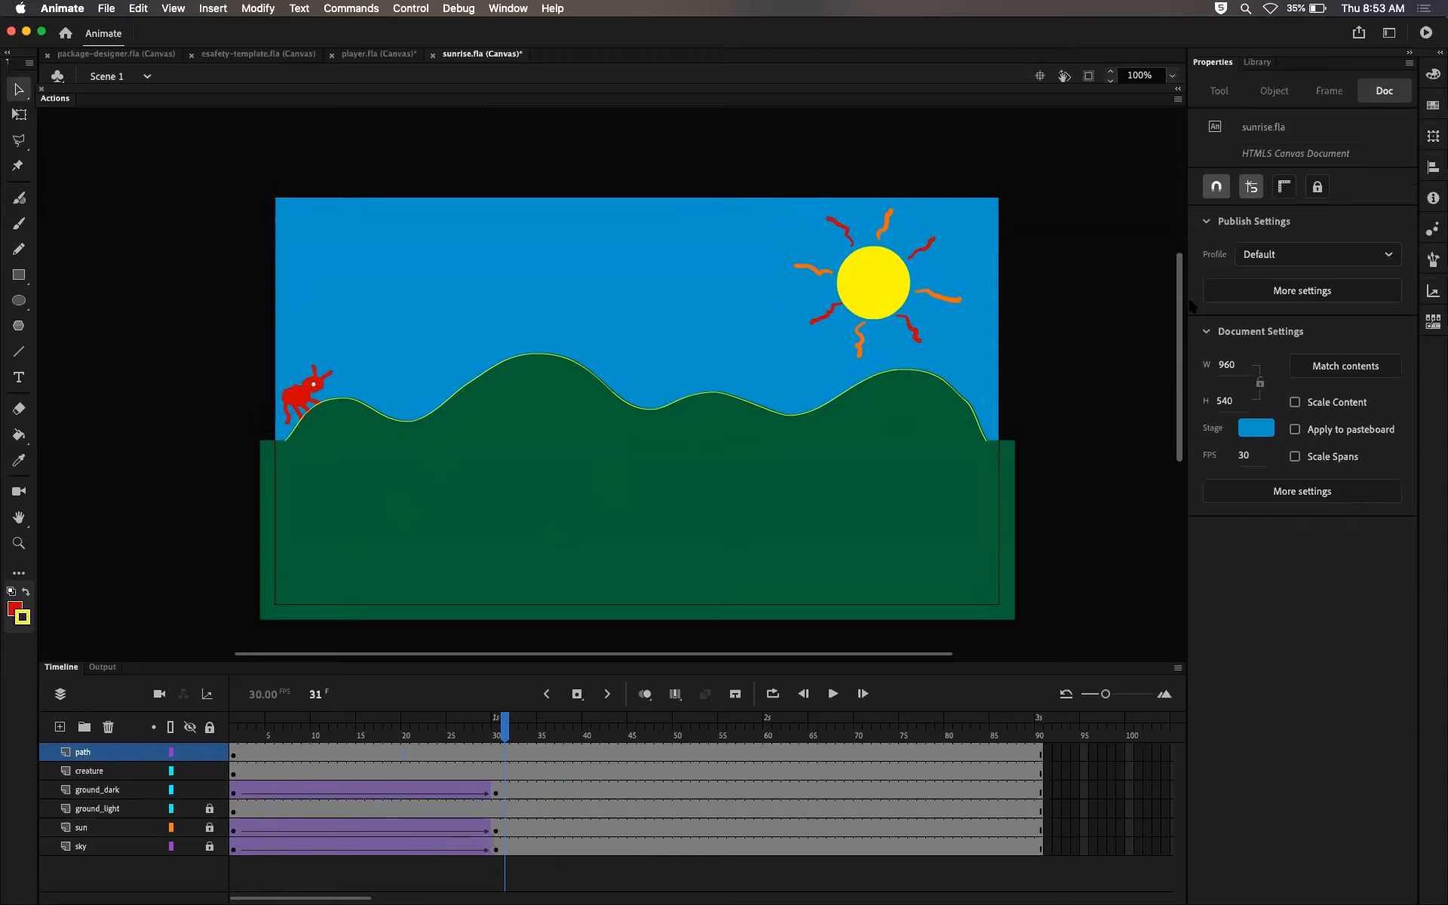
{"action": "key", "text": "super+Return"}
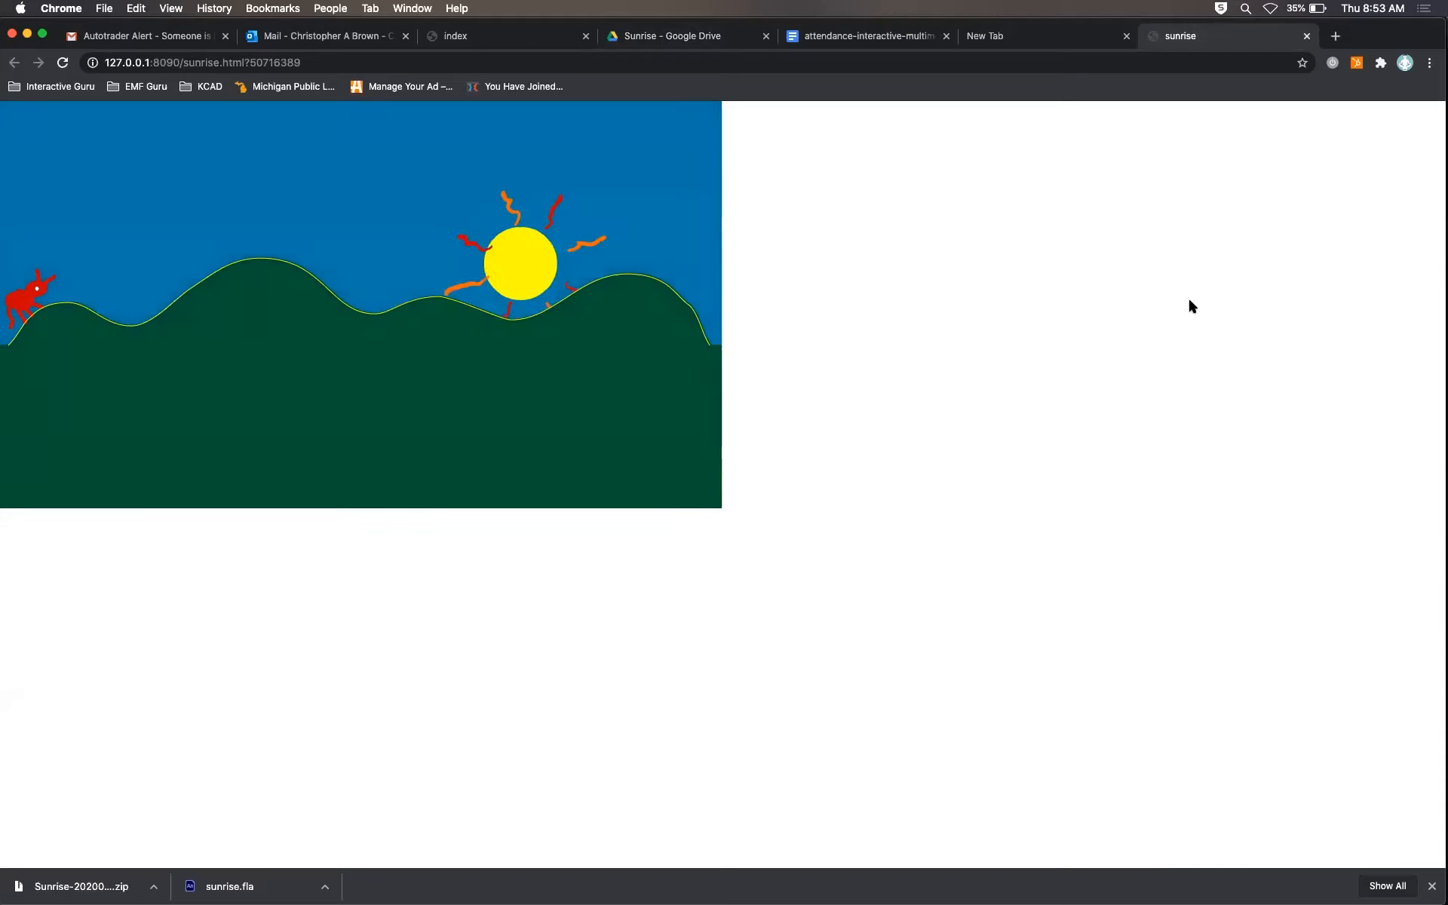
{"action": "left_click", "coordinate": [1307, 36]}
{"action": "key", "text": "super+Tab"}
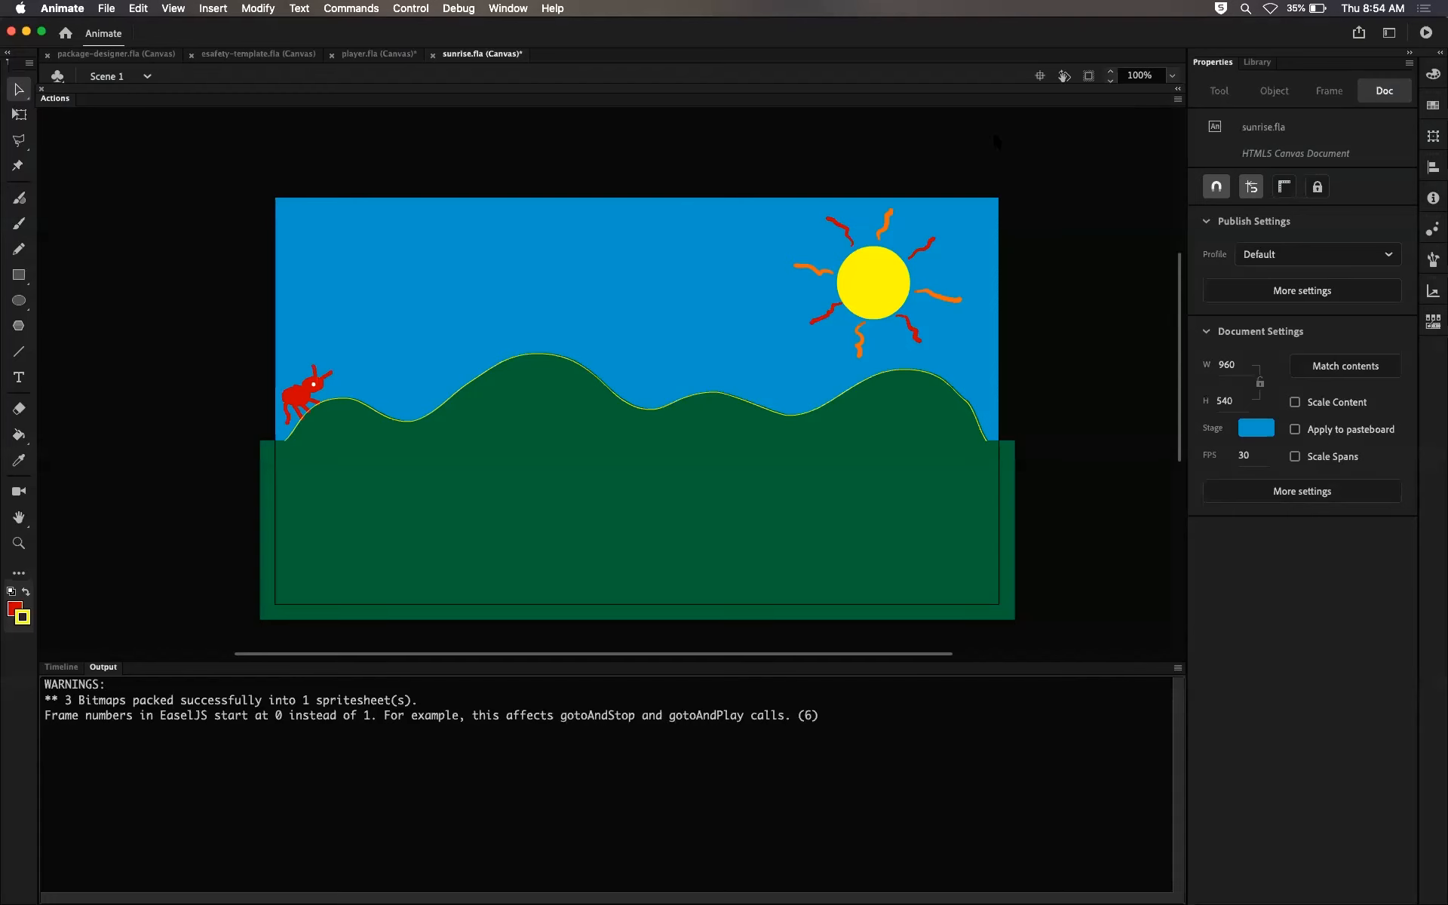
Step: Turn the path layer into a guide layer
{"action": "left_click", "coordinate": [61, 666]}
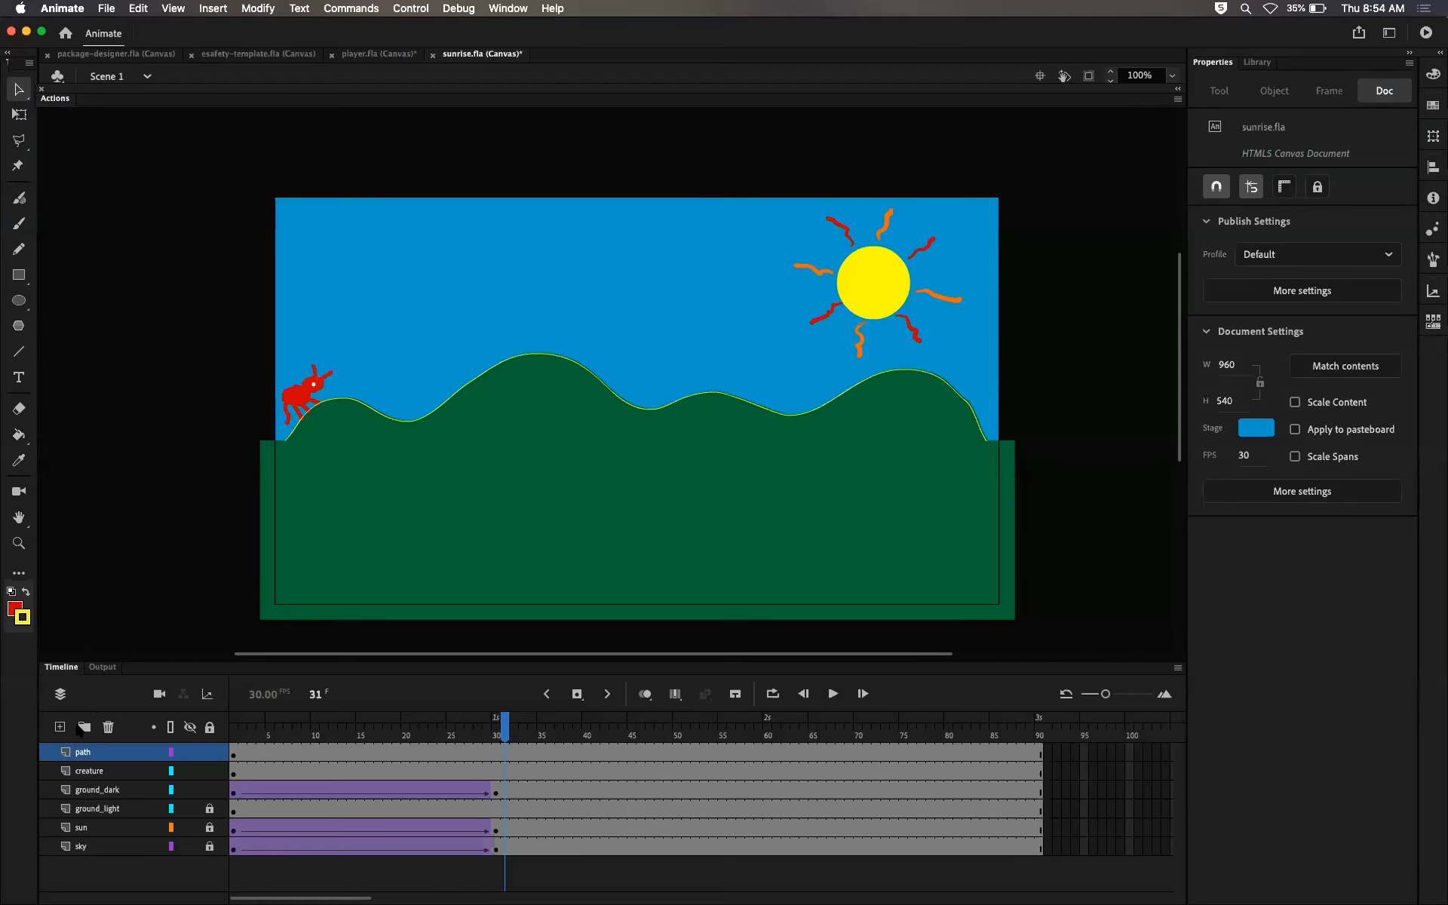
{"action": "right_click", "coordinate": [107, 754]}
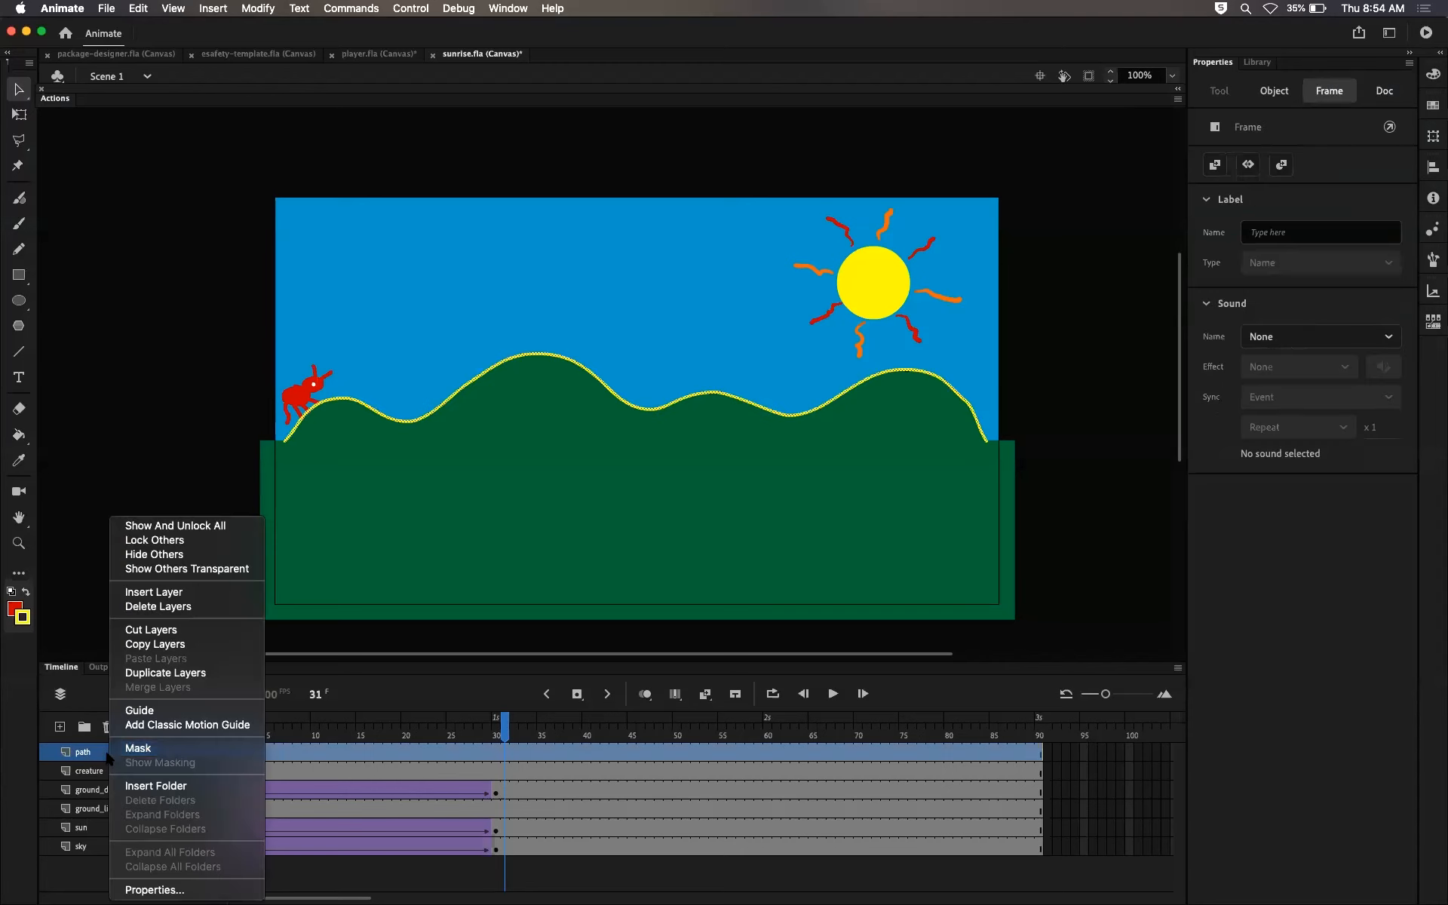
{"action": "left_click", "coordinate": [150, 714]}
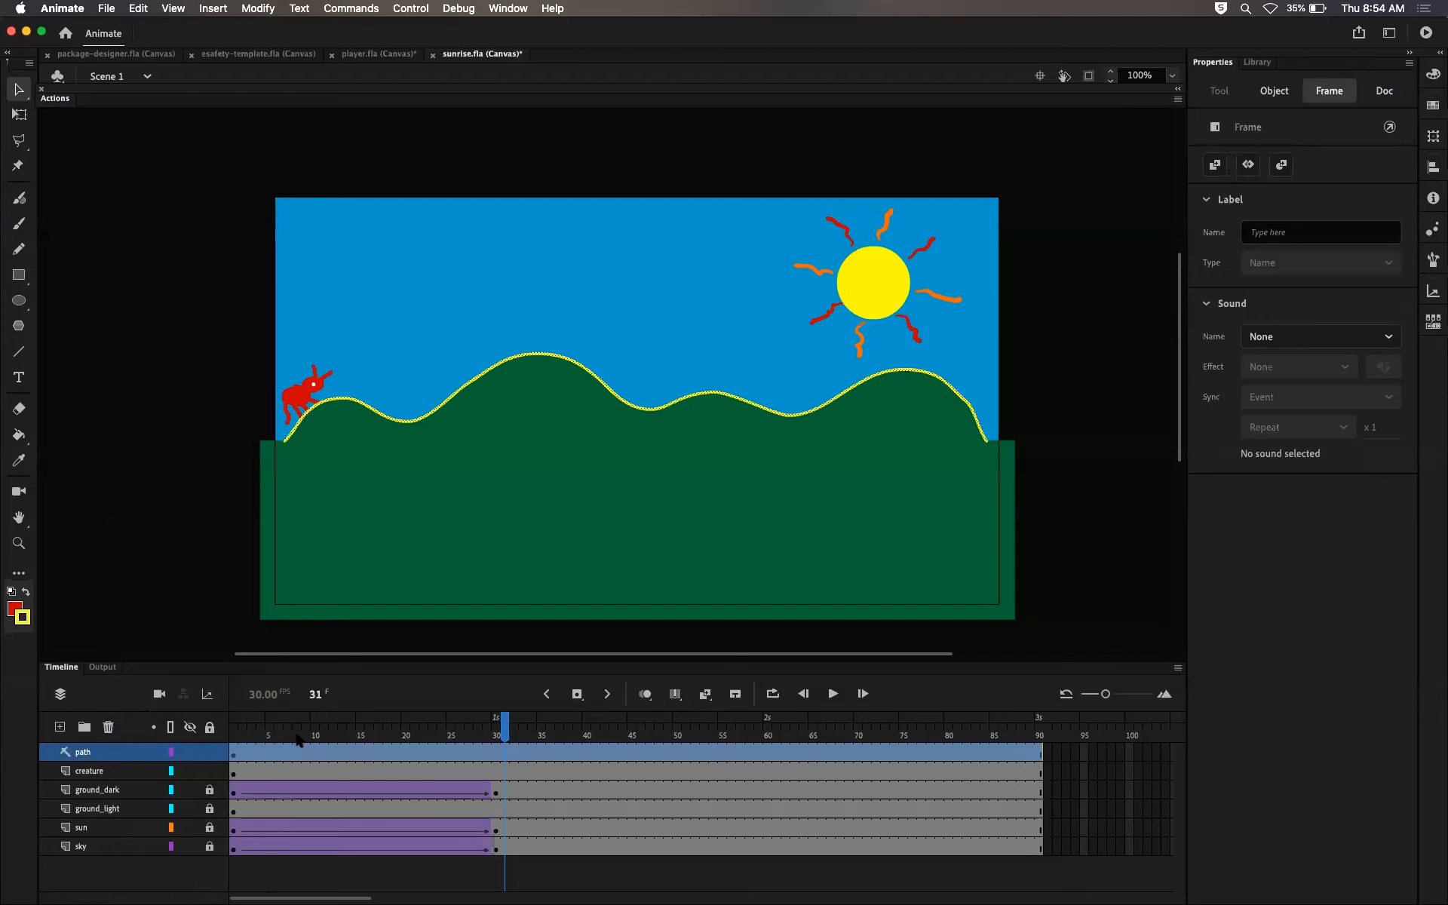
Step: Test the movie in the browser again to check how the guide layer is rendered, and return to Animate
{"action": "left_click", "coordinate": [499, 727]}
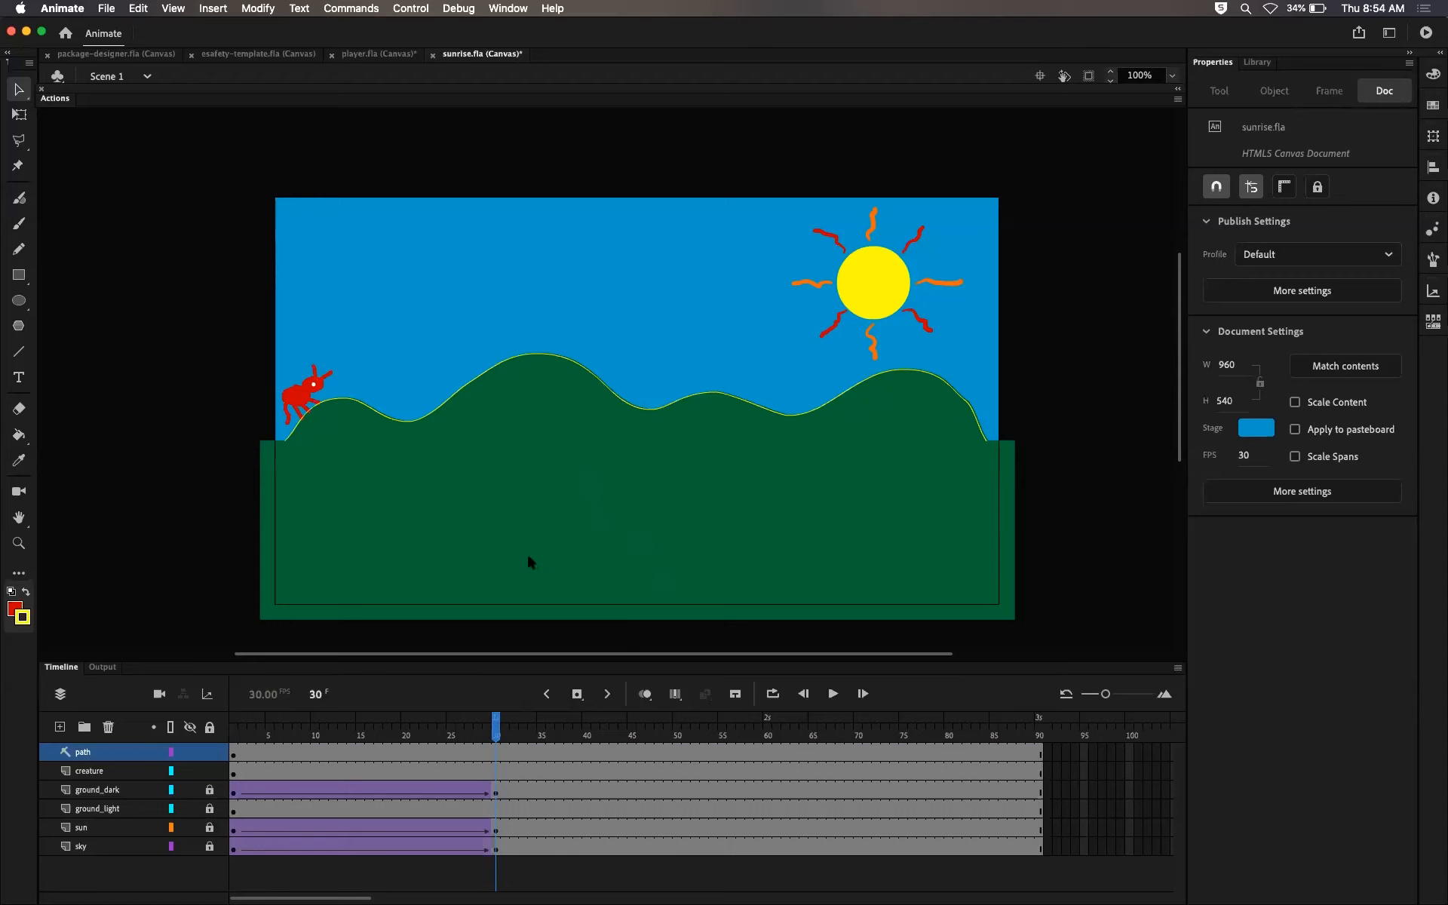
{"action": "mouse_move", "coordinate": [494, 738]}
{"action": "left_mouse_down"}
{"action": "mouse_move", "coordinate": [443, 735]}
{"action": "mouse_move", "coordinate": [496, 736]}
{"action": "left_mouse_up"}
{"action": "key", "text": "super+Return"}
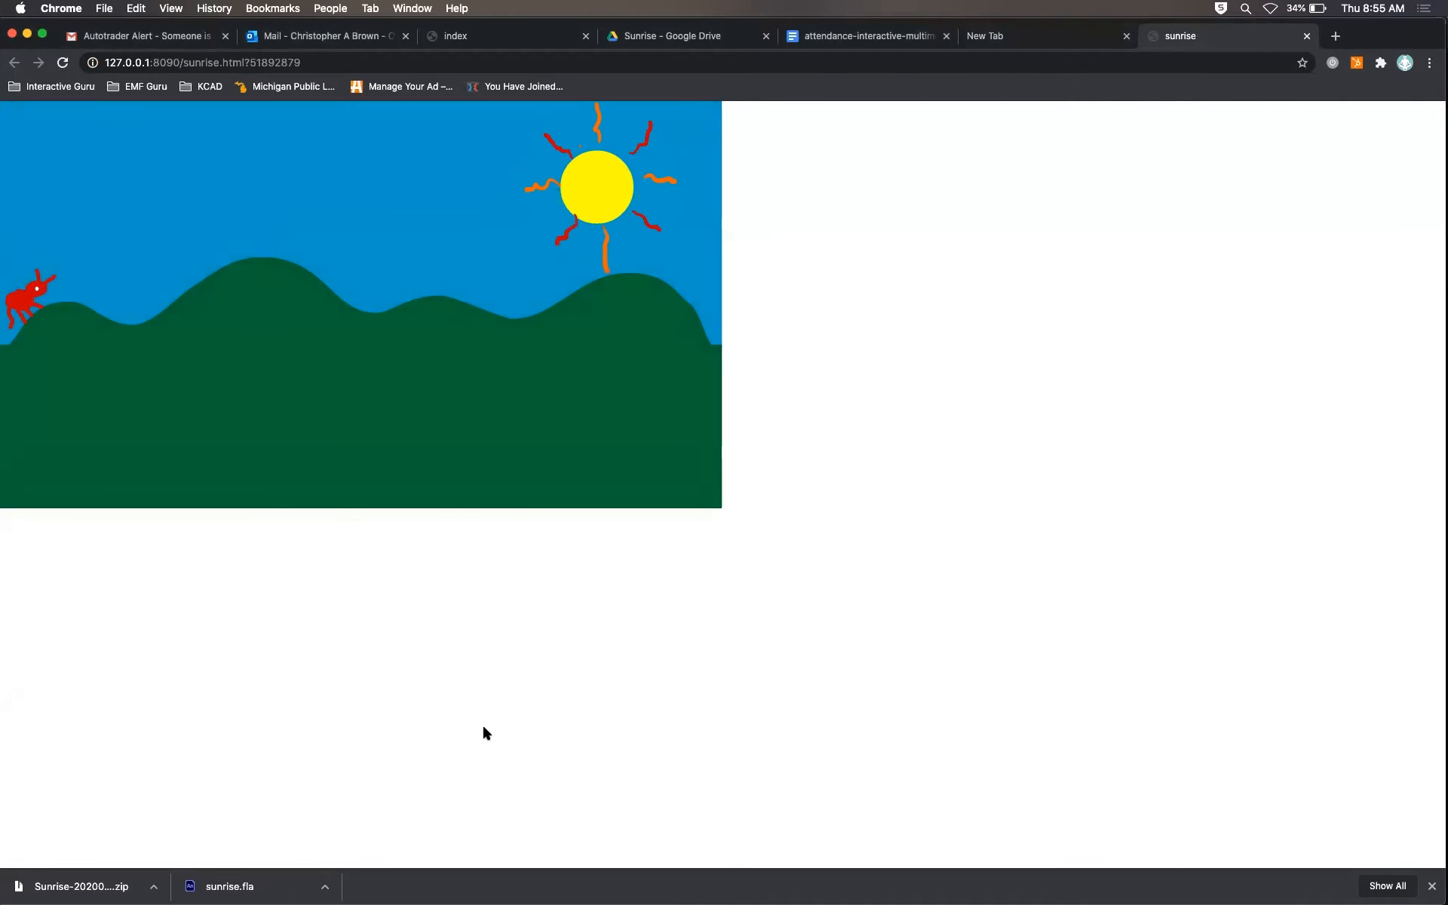
{"action": "key", "text": "super+Tab"}
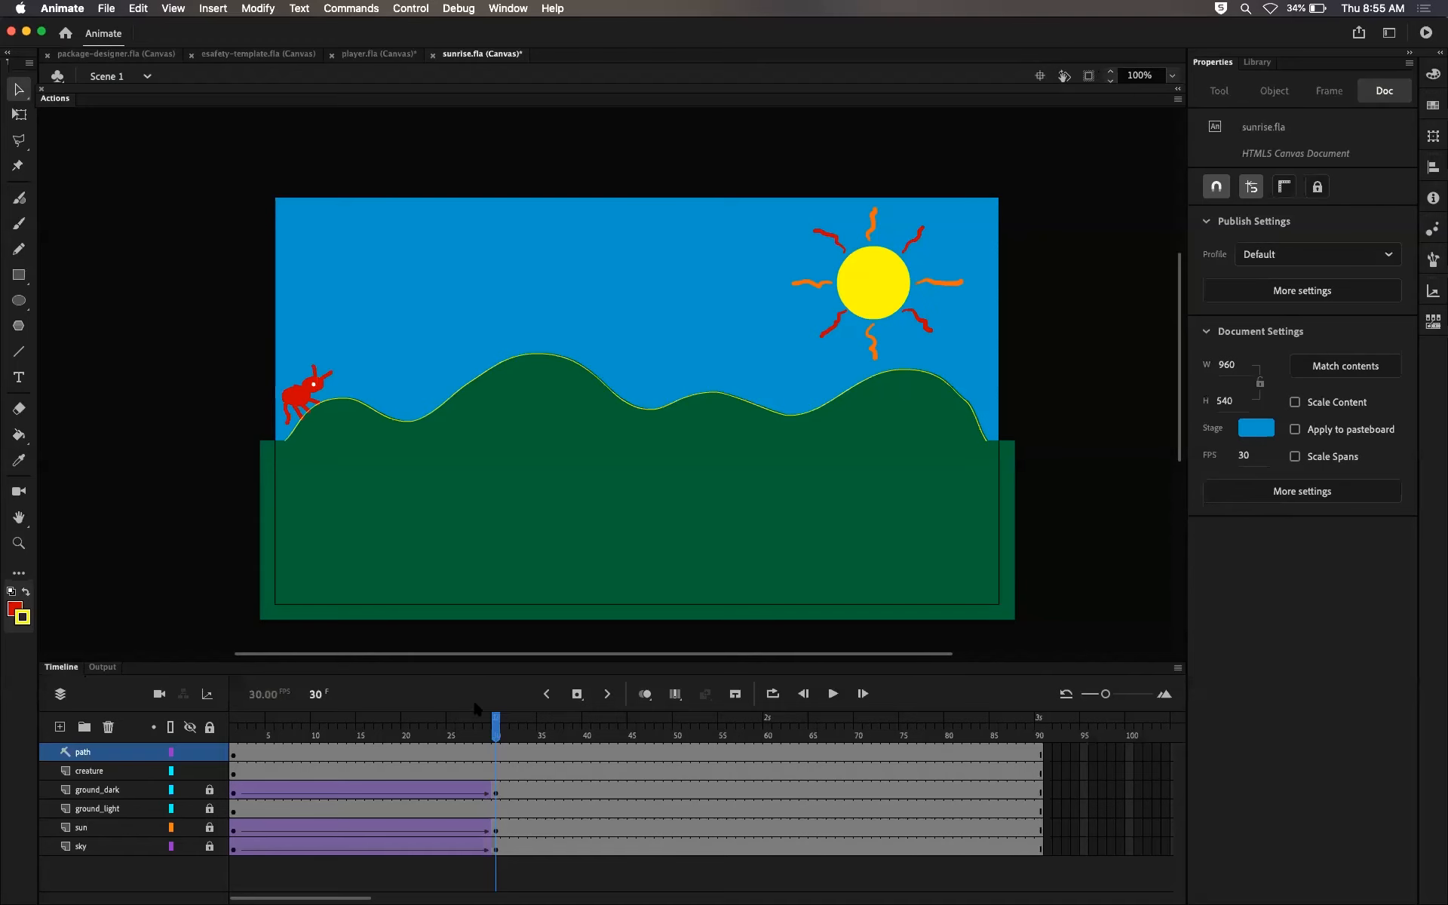
Step: Nest the creature layer under the path guide layer so that the path becomes its motion guide
{"action": "left_click_drag", "start_coordinate": [428, 731], "coordinate": [505, 756]}
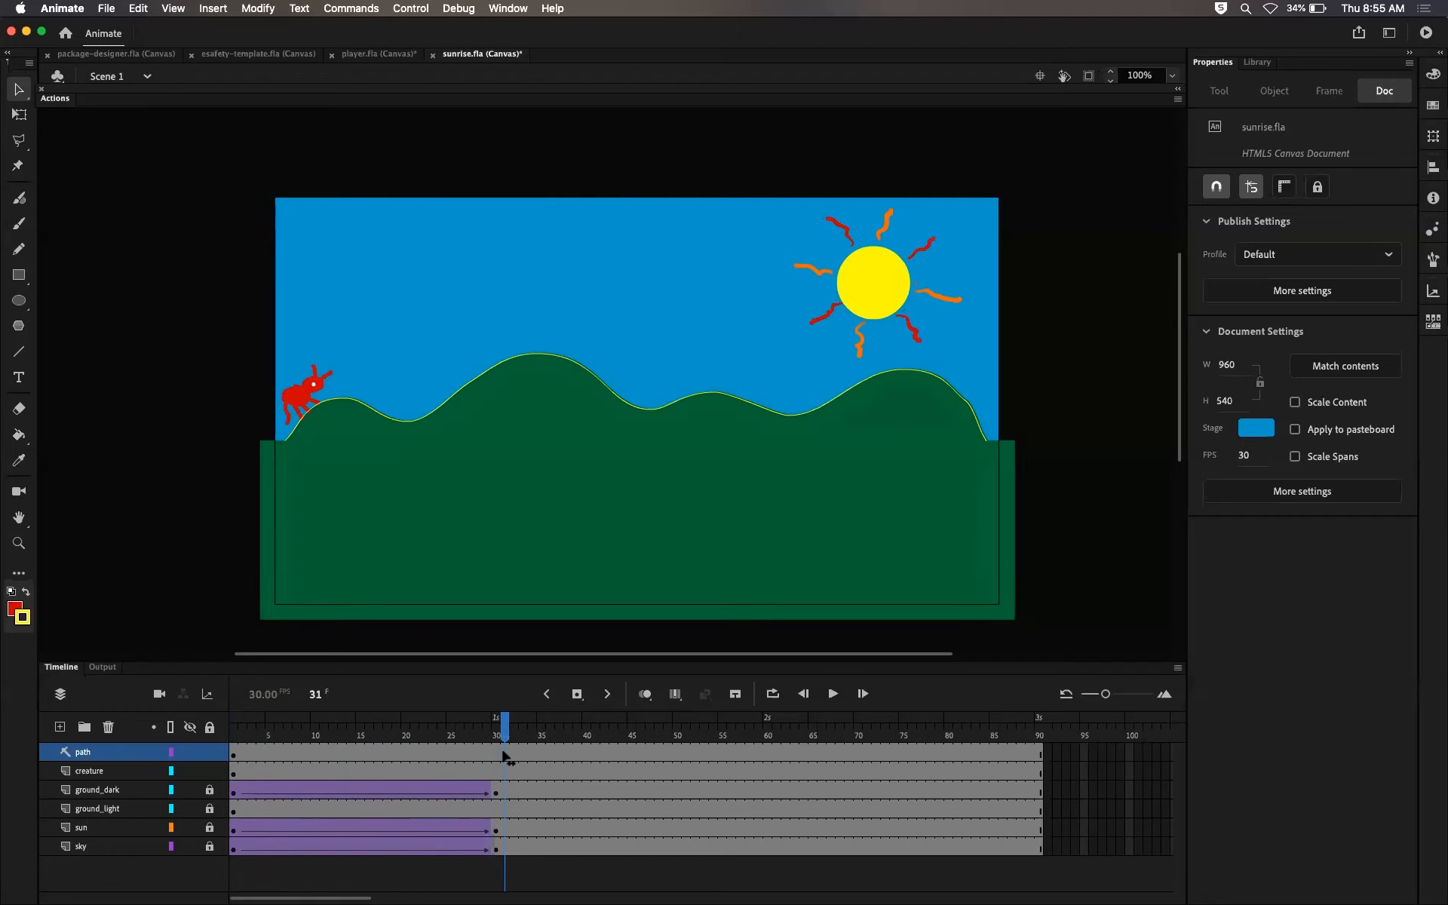
{"action": "left_click", "coordinate": [89, 771]}
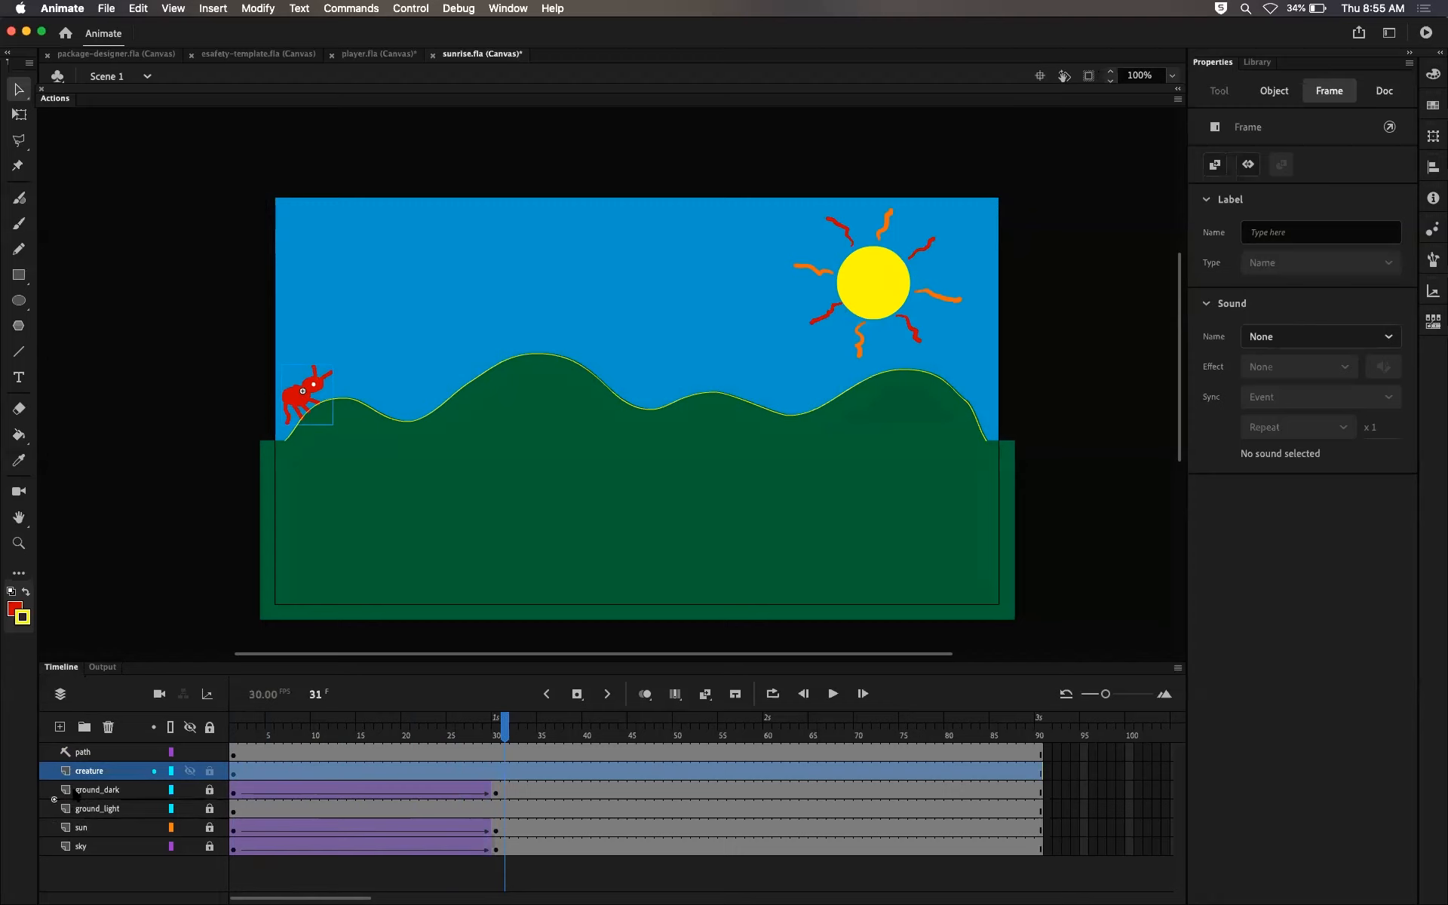
{"action": "mouse_move", "coordinate": [79, 777]}
{"action": "left_mouse_down"}
{"action": "mouse_move", "coordinate": [80, 765]}
{"action": "mouse_move", "coordinate": [66, 779]}
{"action": "mouse_move", "coordinate": [83, 765]}
{"action": "left_mouse_up"}
Step: Compare the creature with the start of the hill path in frame 1 of the creature and path layers
{"action": "left_click", "coordinate": [243, 769]}
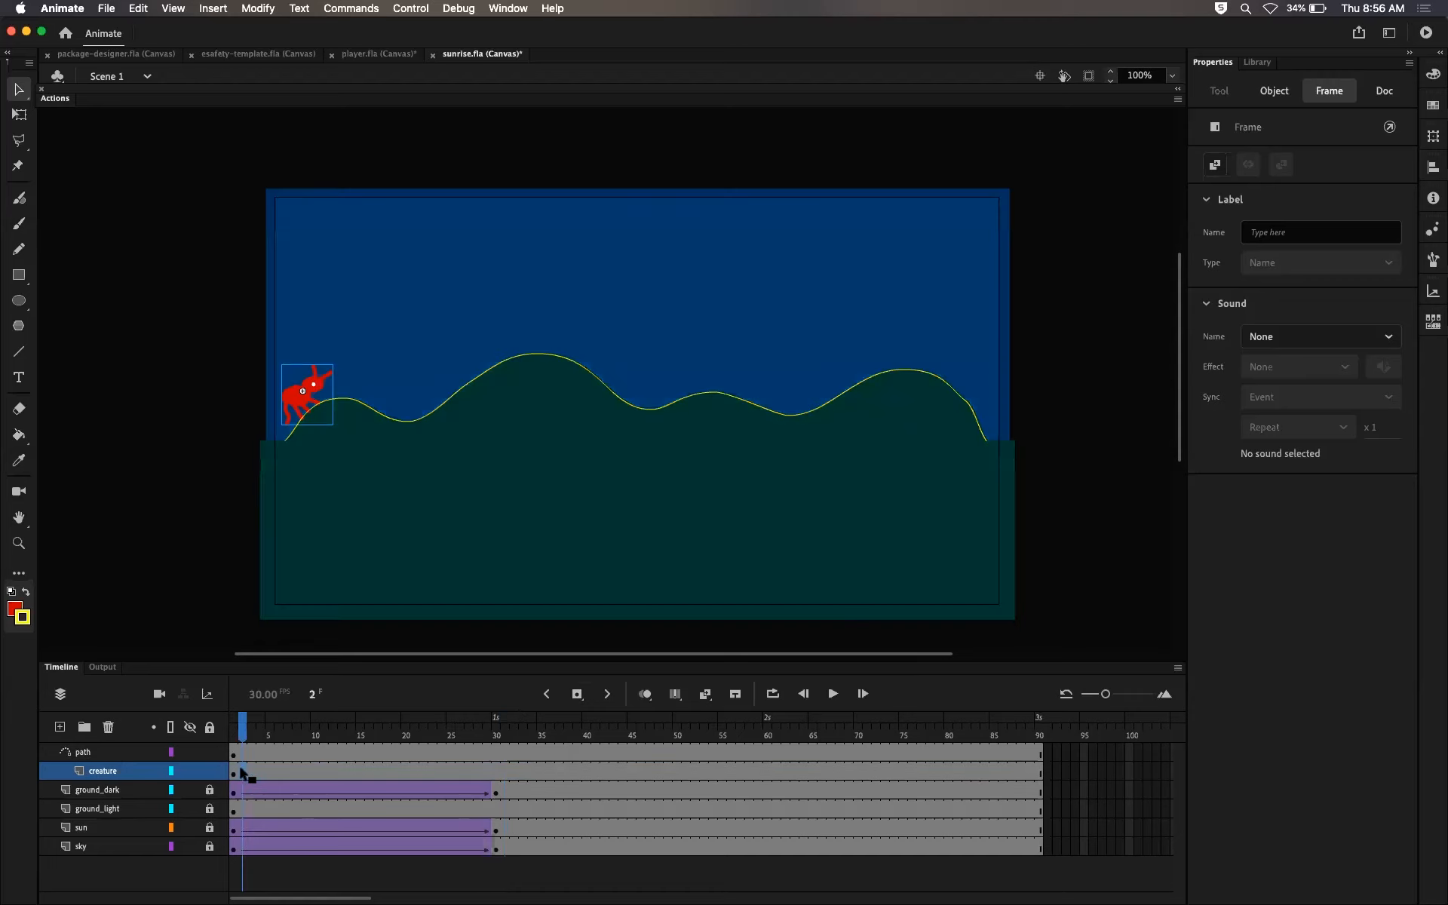
{"action": "left_click", "coordinate": [233, 775]}
{"action": "left_click", "coordinate": [106, 755]}
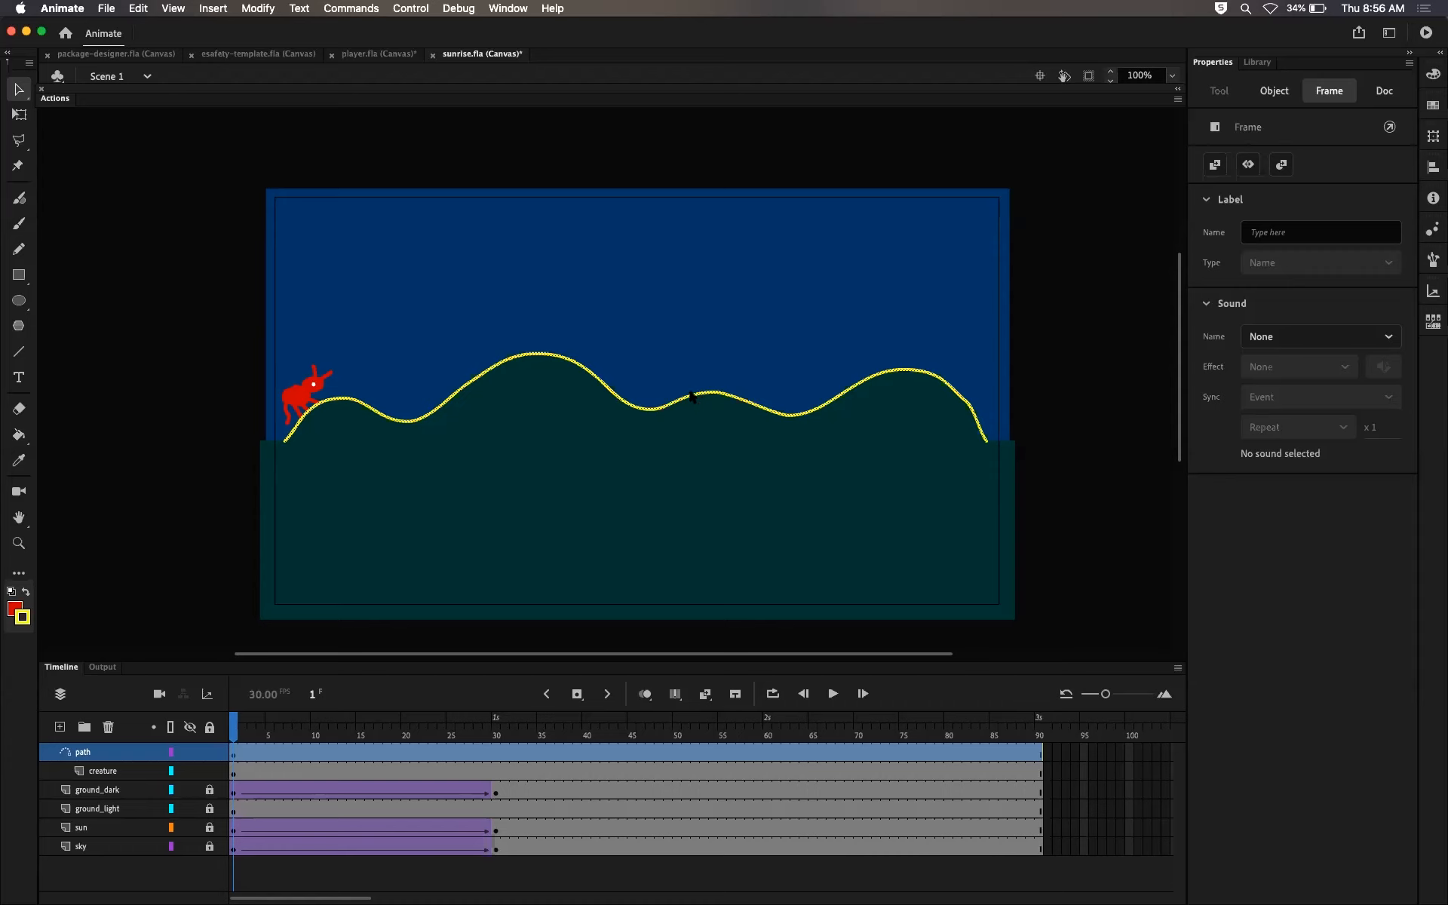
{"action": "left_click_drag", "start_coordinate": [234, 726], "coordinate": [251, 726]}
{"action": "left_click", "coordinate": [235, 770]}
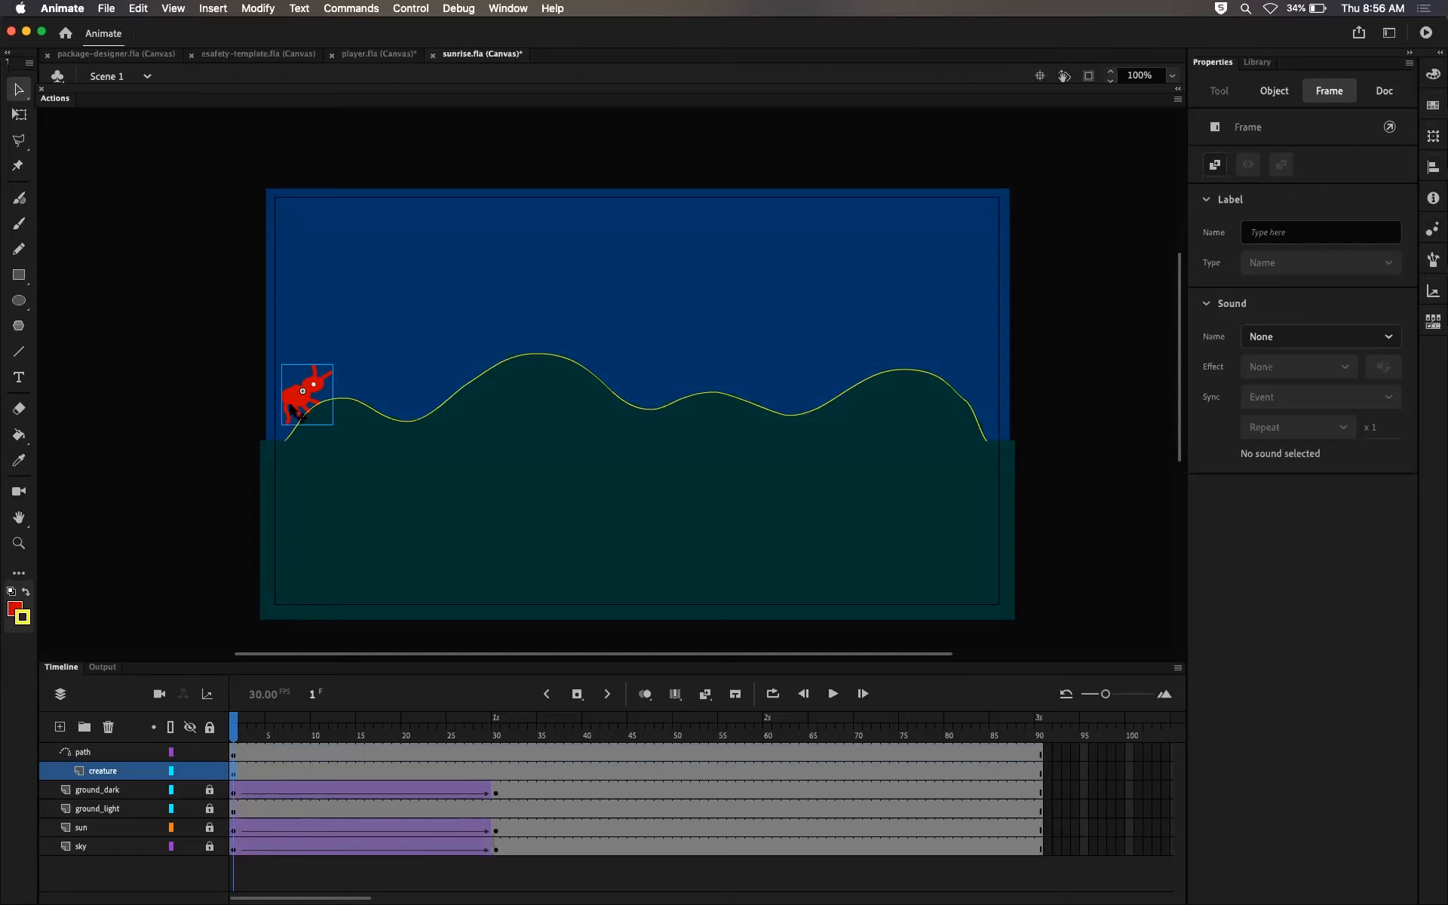
{"action": "left_click", "coordinate": [236, 753]}
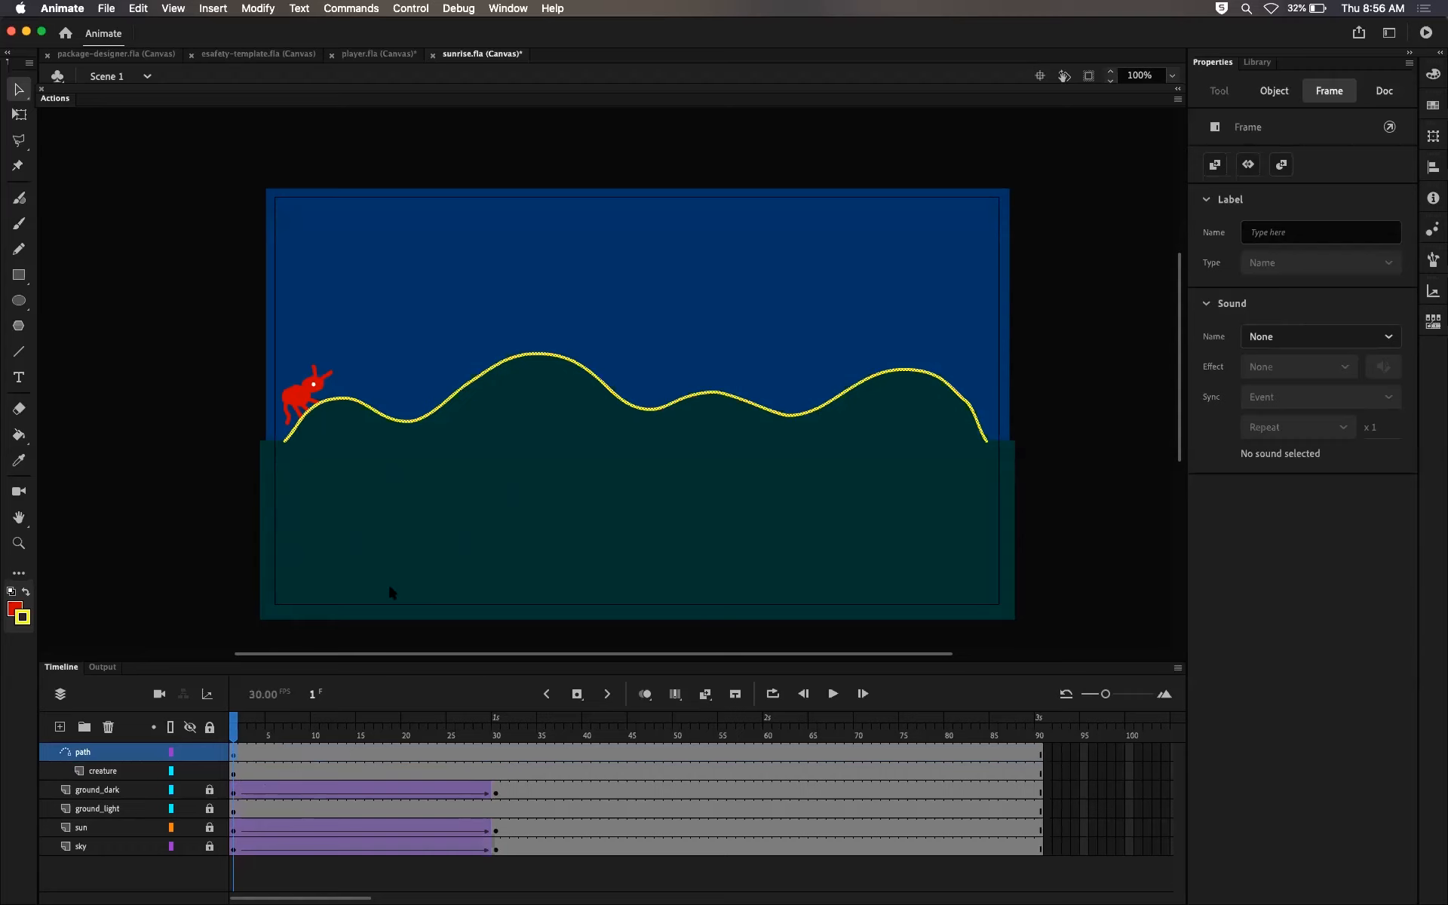
Step: Insert a keyframe in frame 90 of the creature layer
{"action": "left_click_drag", "start_coordinate": [238, 730], "coordinate": [315, 736]}
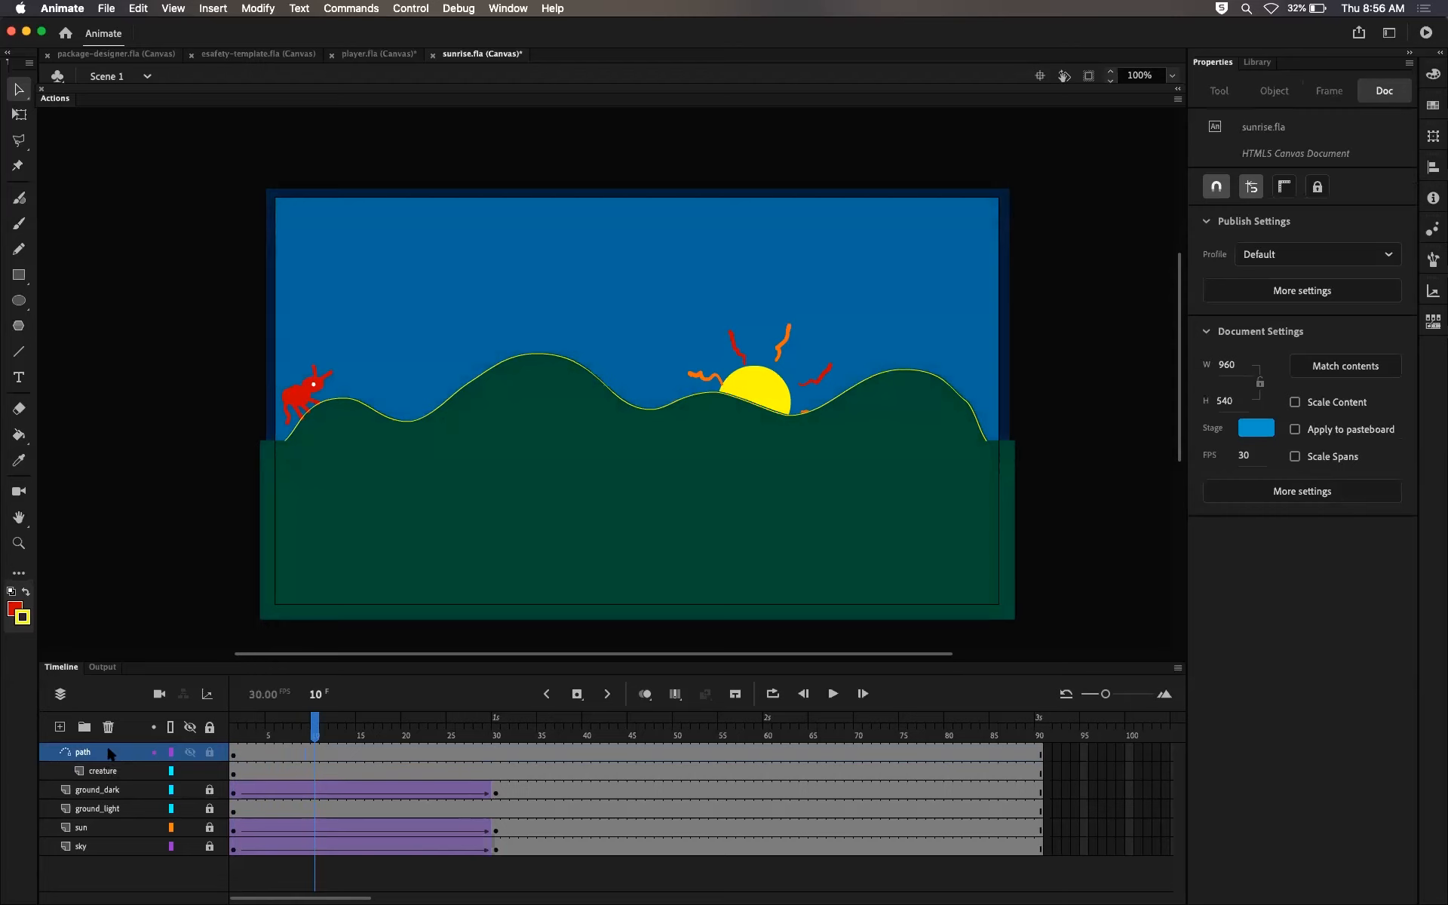
{"action": "left_click_drag", "start_coordinate": [315, 736], "coordinate": [254, 736]}
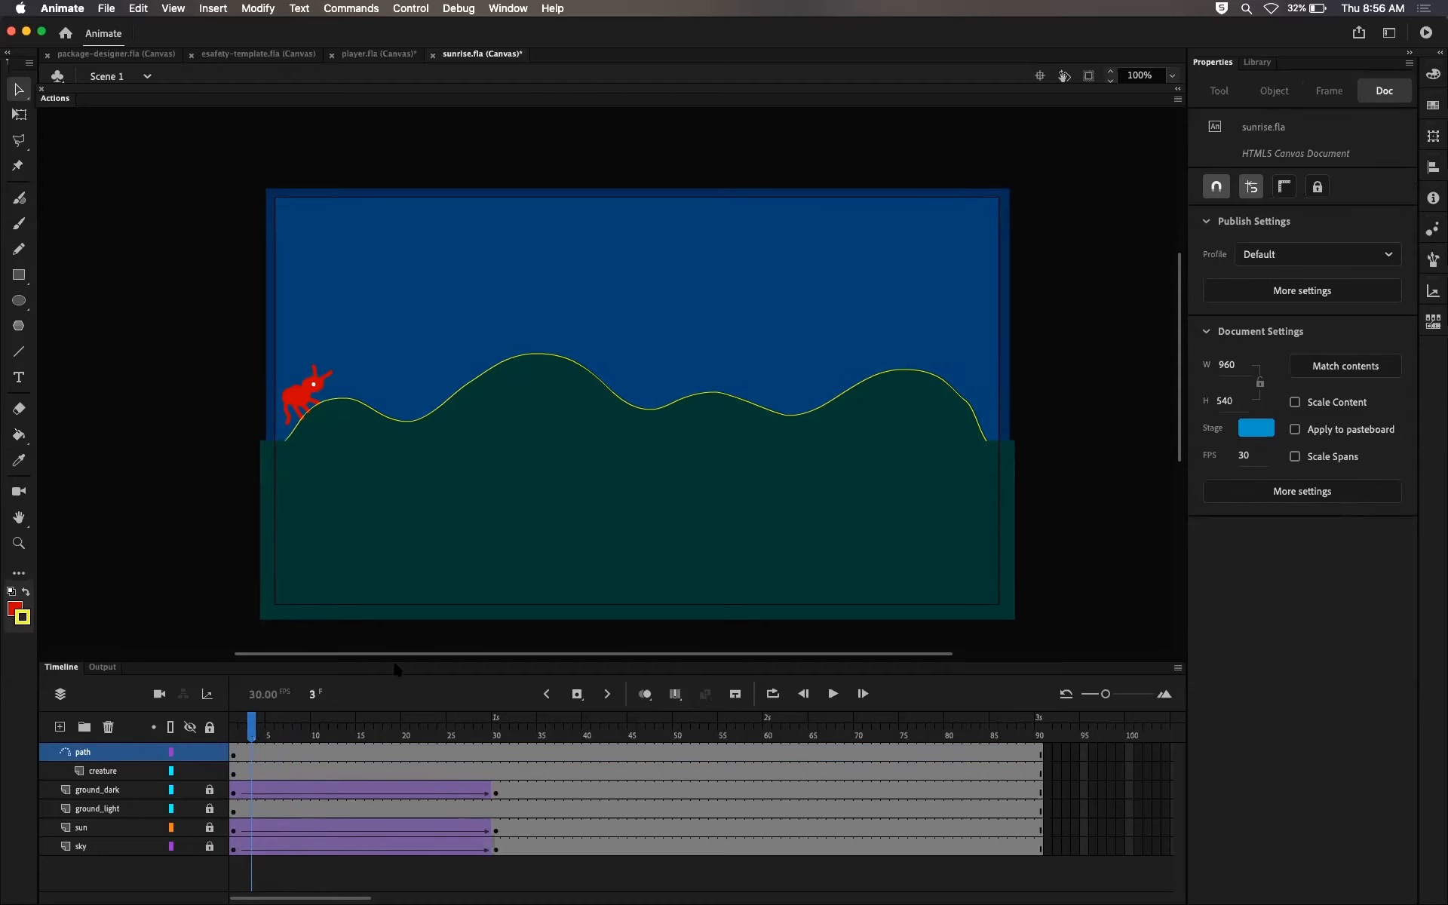
{"action": "left_click_drag", "start_coordinate": [253, 730], "coordinate": [307, 730]}
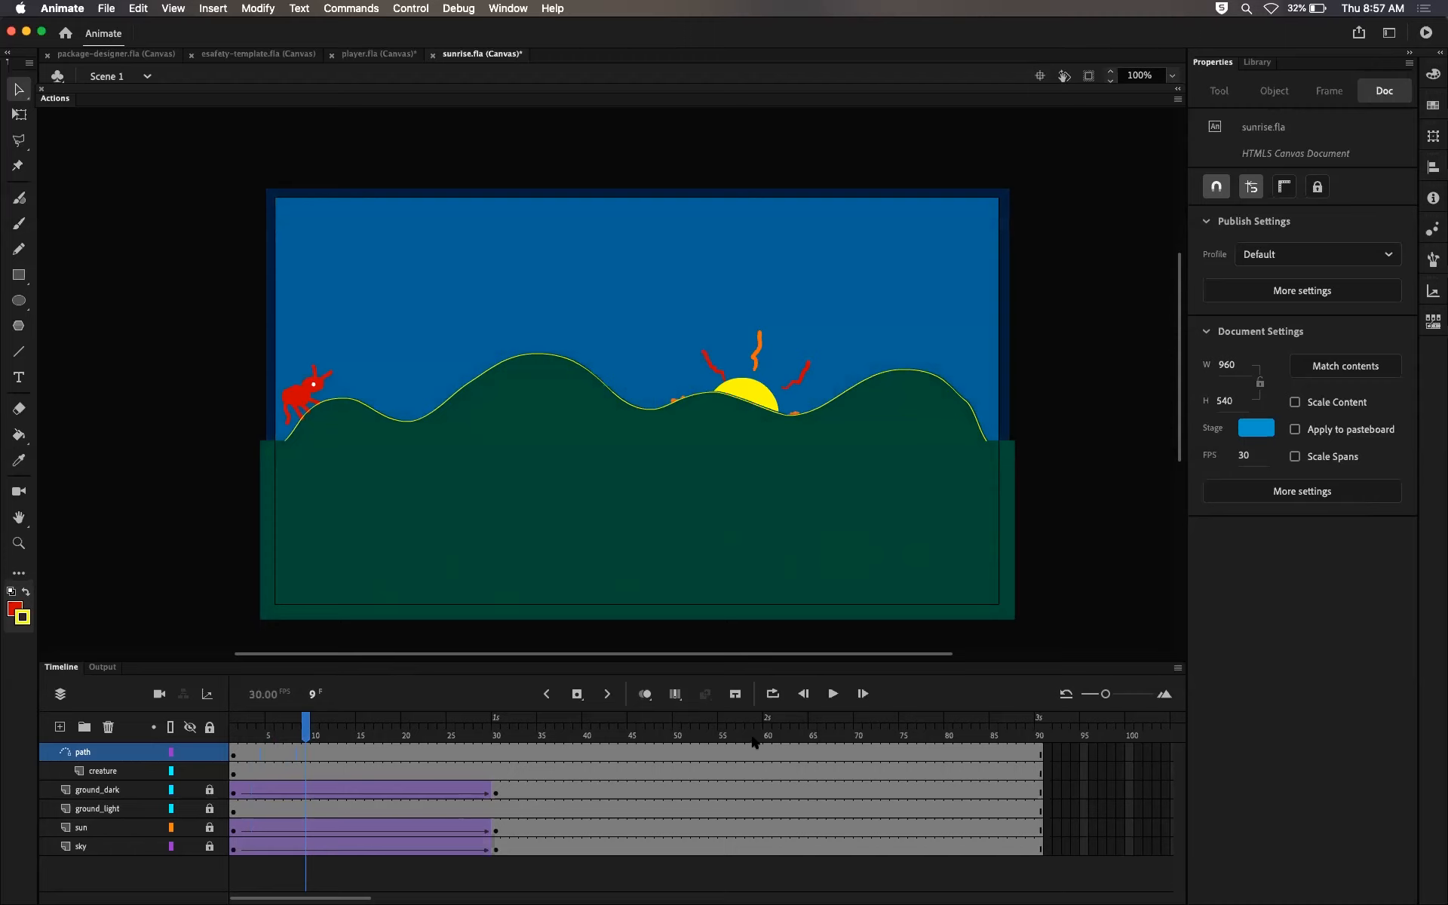
{"action": "left_click_drag", "start_coordinate": [307, 731], "coordinate": [1041, 743]}
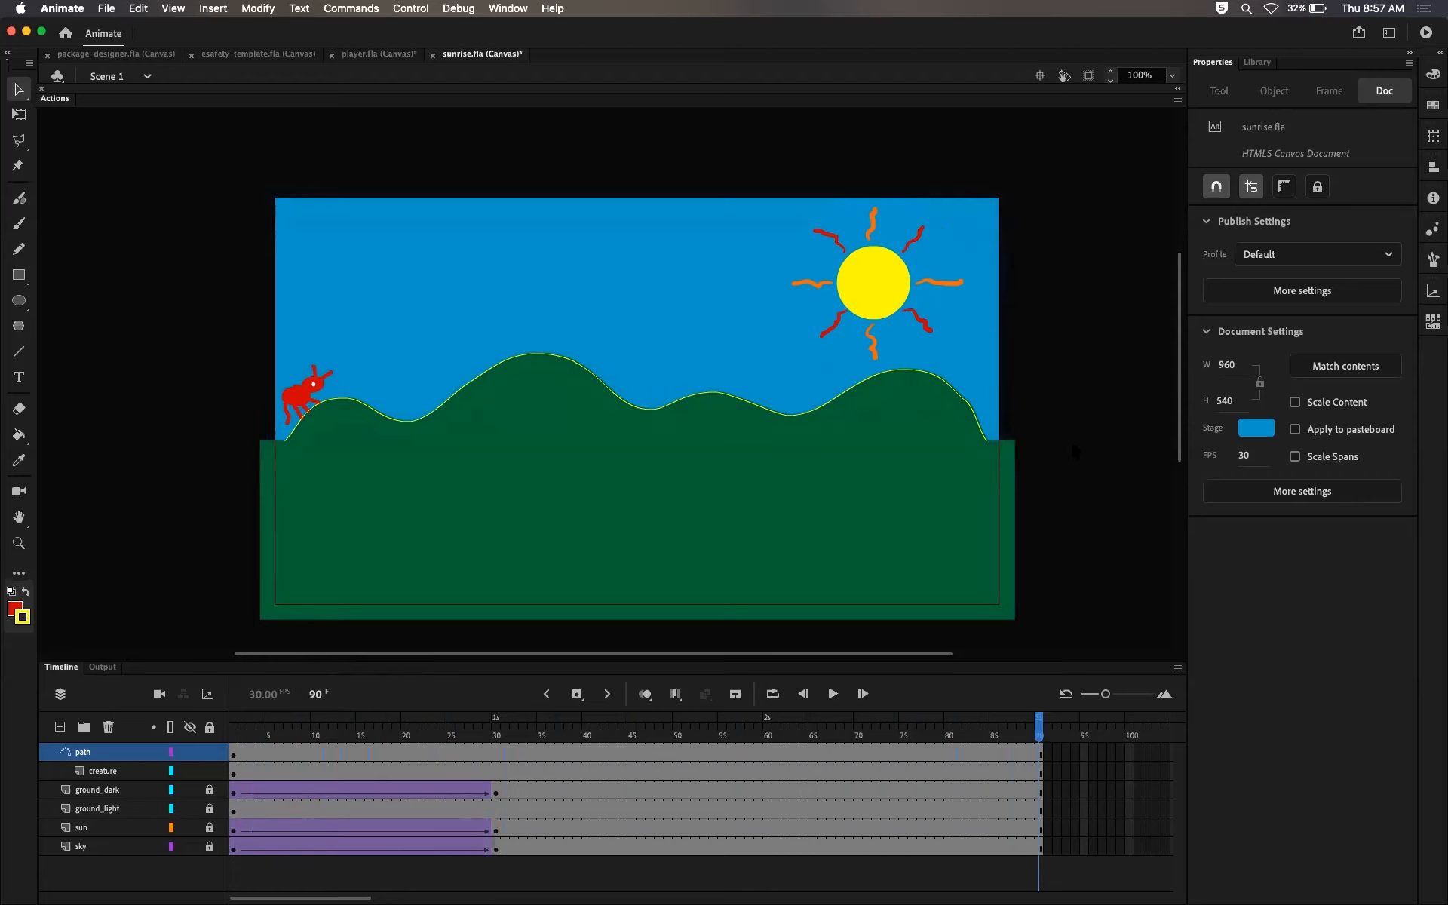
{"action": "left_click", "coordinate": [1036, 755]}
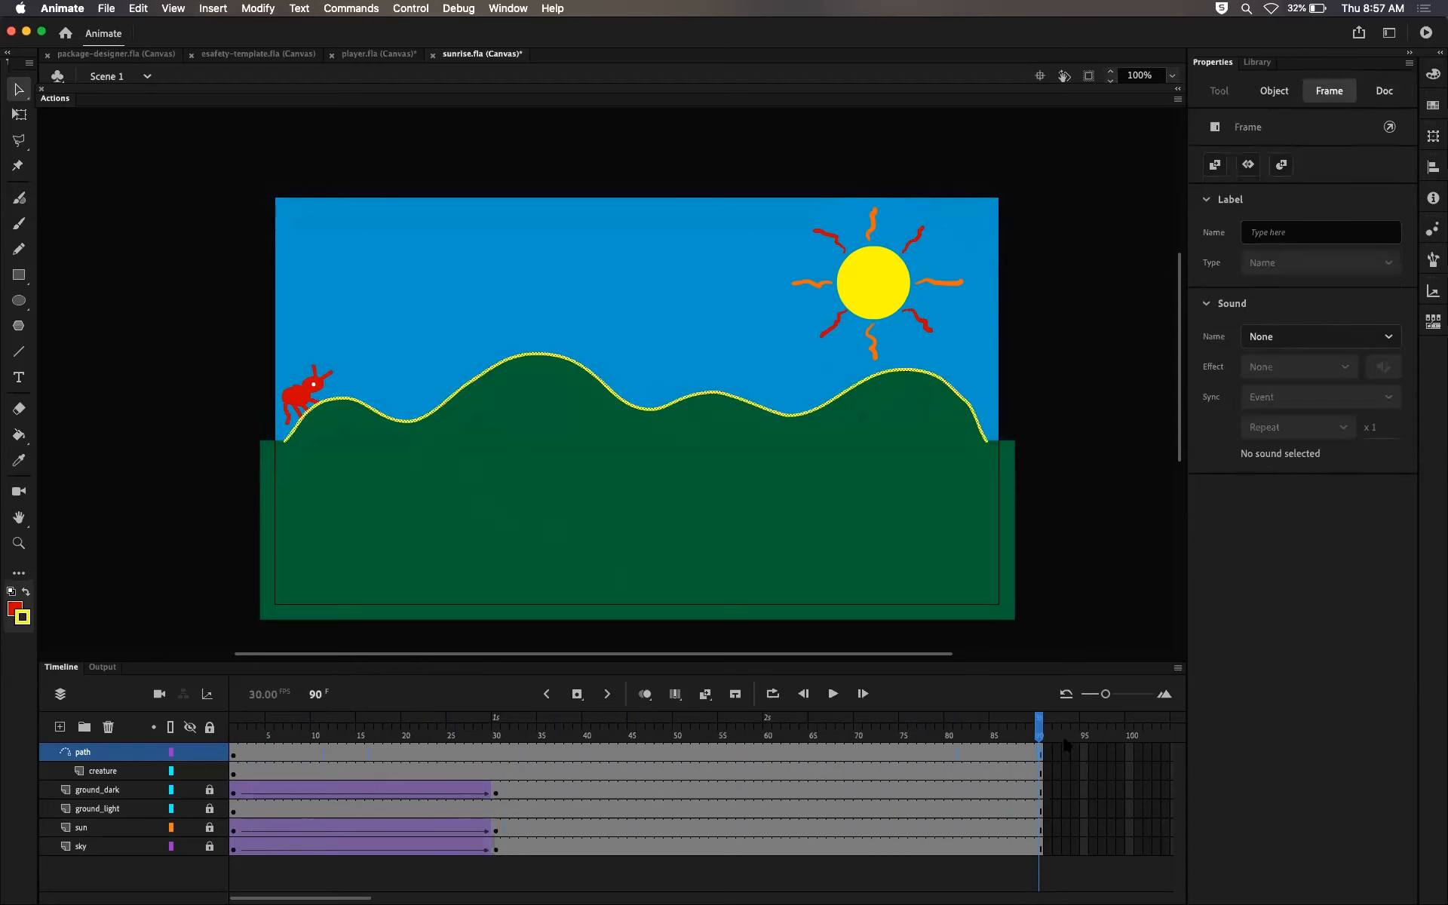
{"action": "left_click", "coordinate": [1038, 771]}
{"action": "left_click", "coordinate": [1040, 755]}
{"action": "left_click", "coordinate": [1037, 770]}
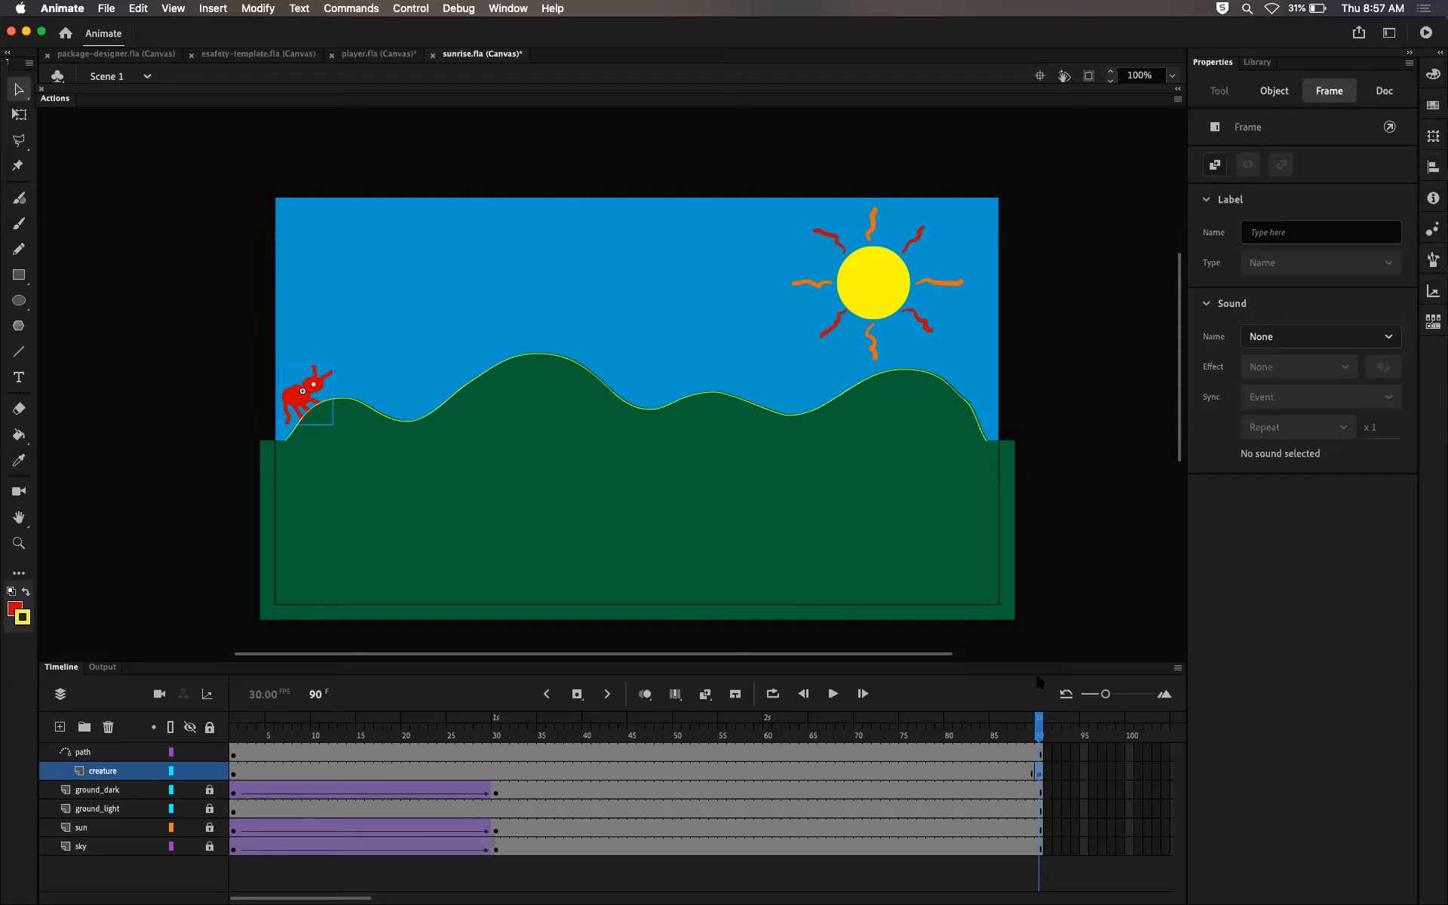
{"action": "left_click", "coordinate": [1031, 726]}
{"action": "left_click", "coordinate": [1038, 726]}
{"action": "left_click", "coordinate": [1037, 772]}
Step: Create a classic tween on the creature layer between its keyframes in frames 1 and 90
{"action": "left_click", "coordinate": [695, 770]}
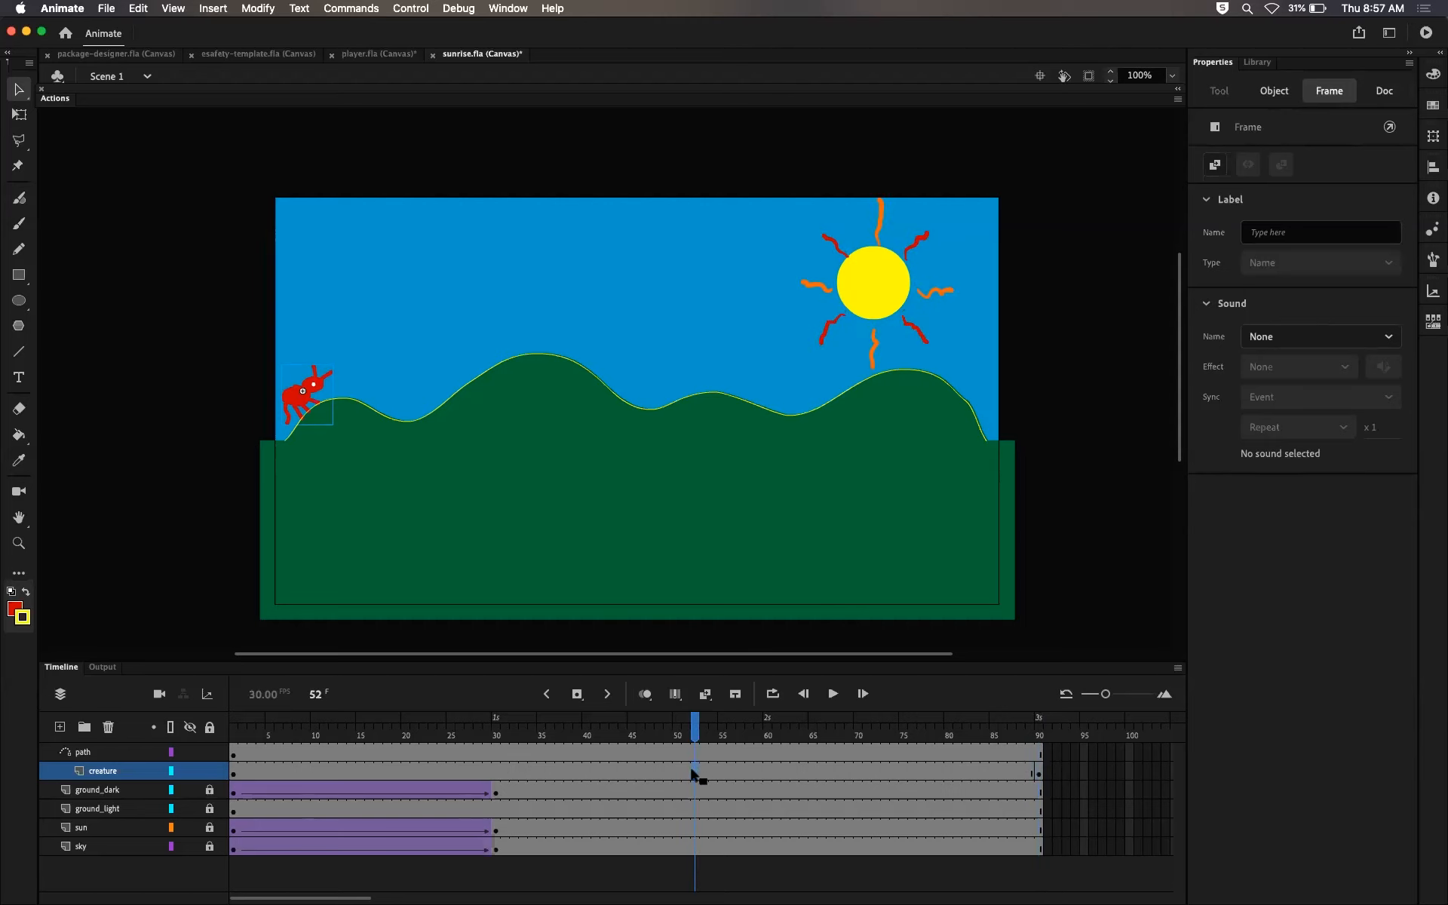
{"action": "right_click", "coordinate": [692, 771]}
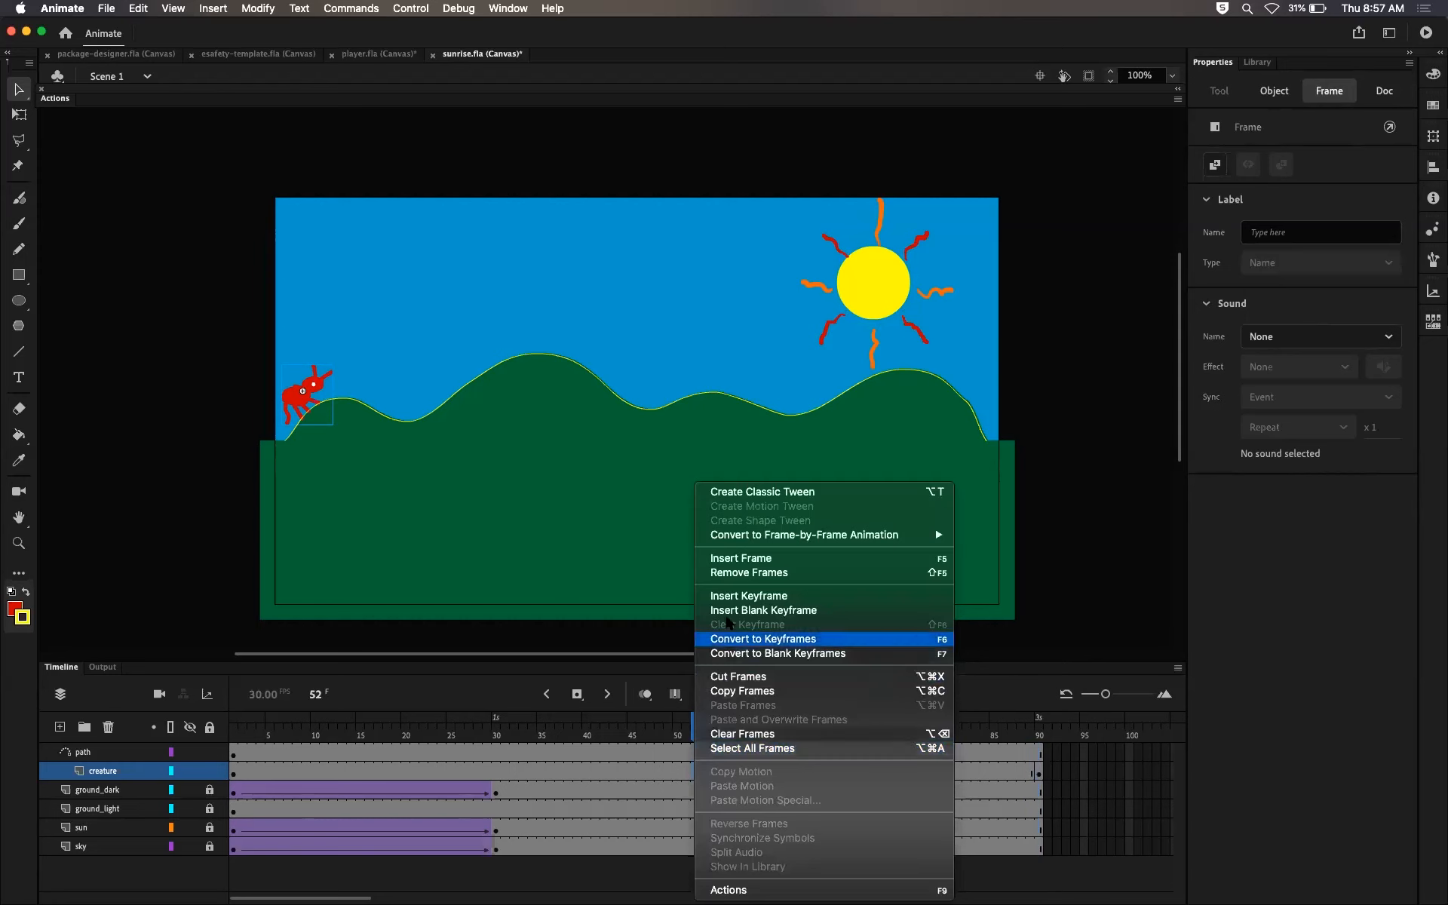
{"action": "left_click", "coordinate": [760, 492]}
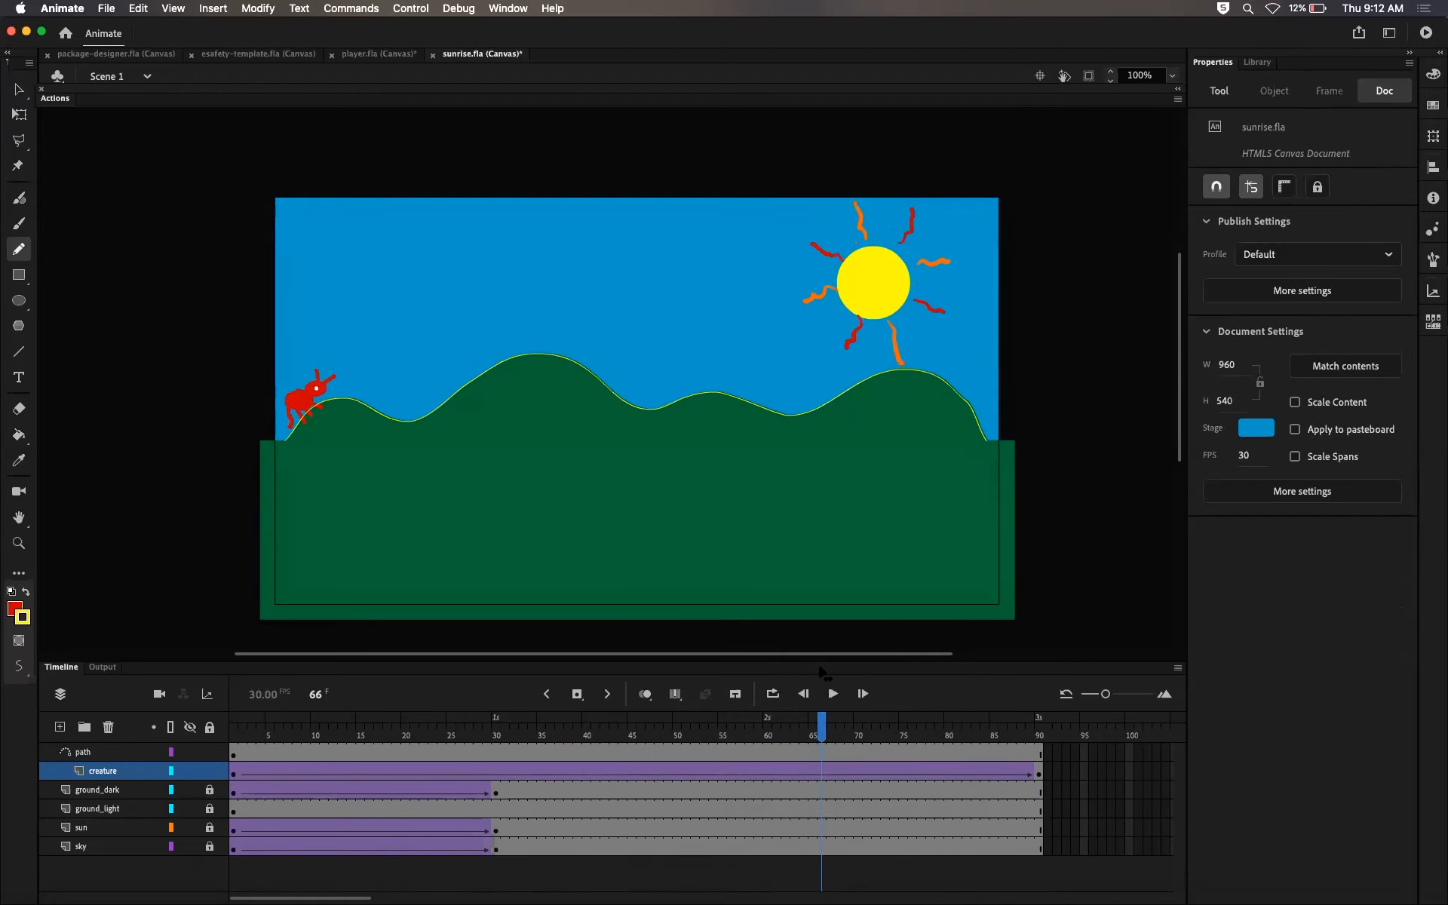
Step: Preview the creature's tween and check that the path layer acts as the guide for the creature layer
{"action": "left_click_drag", "start_coordinate": [824, 672], "coordinate": [771, 663]}
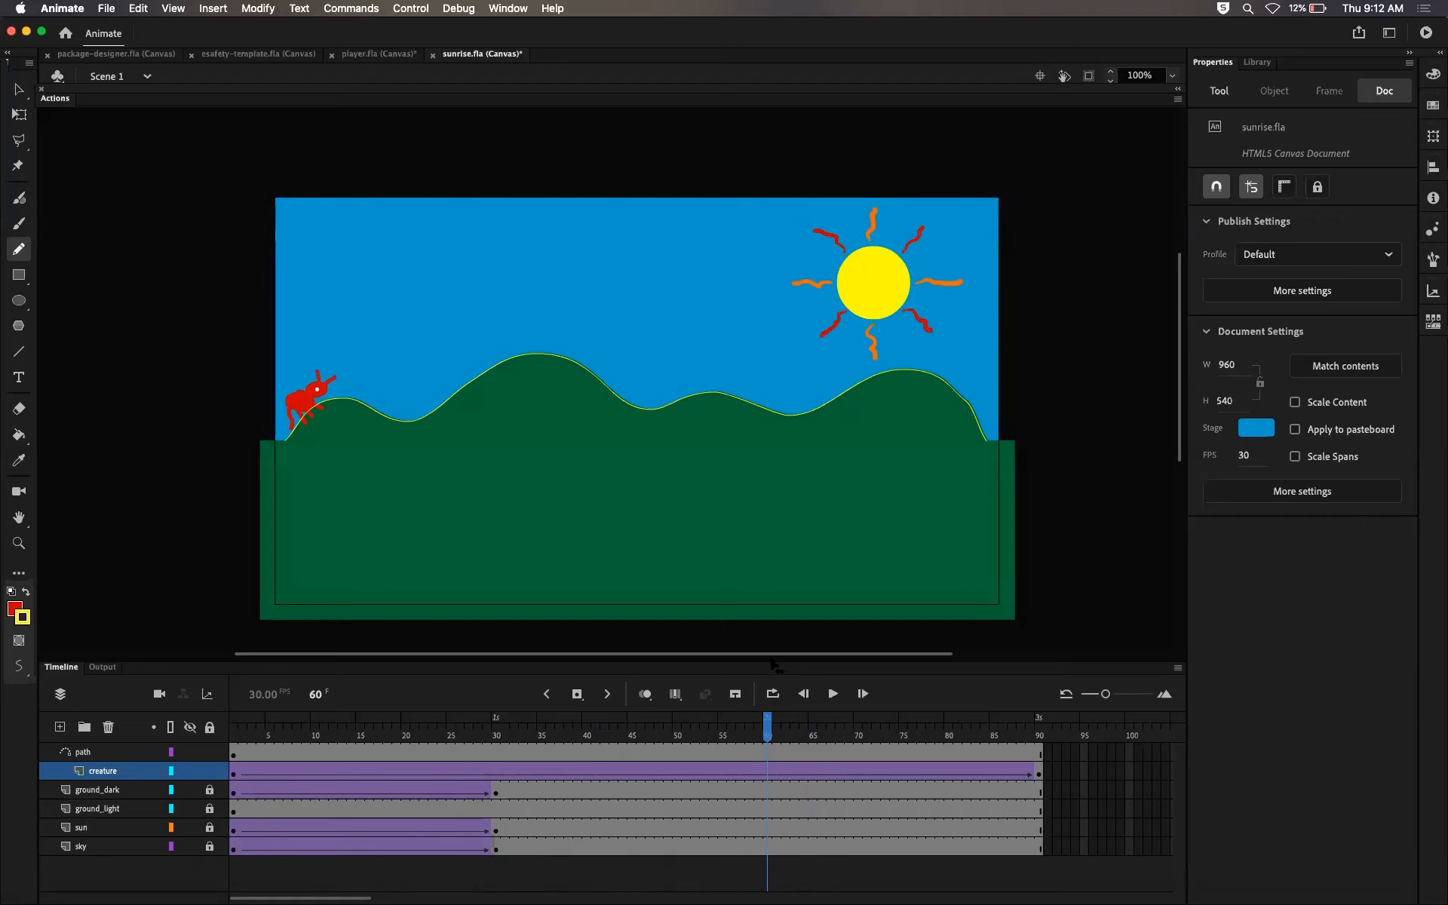
{"action": "left_click_drag", "start_coordinate": [768, 728], "coordinate": [587, 728]}
{"action": "left_click", "coordinate": [111, 752]}
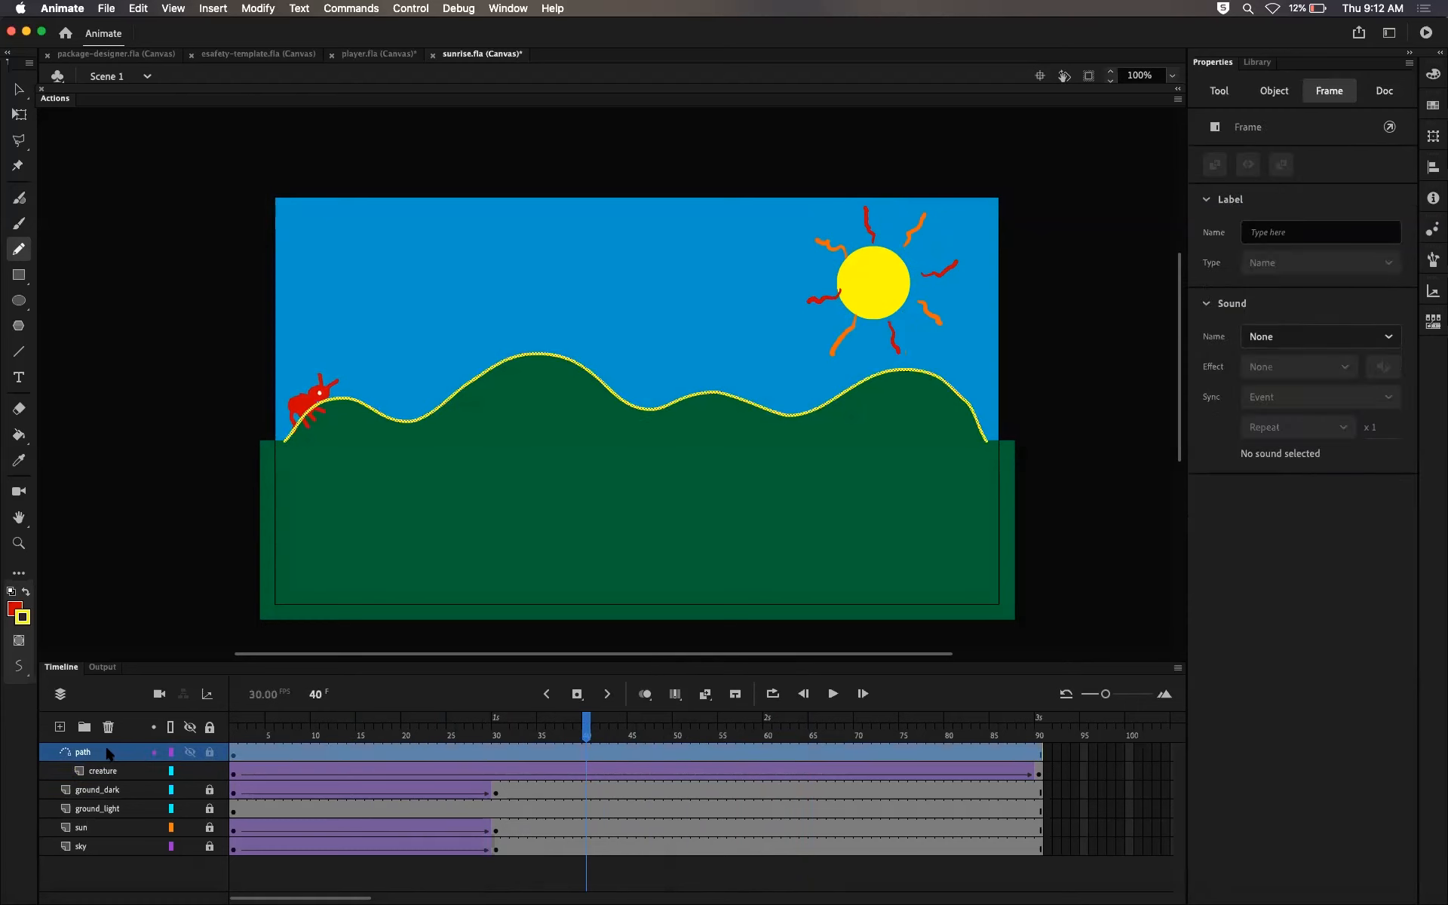
{"action": "right_click", "coordinate": [109, 753]}
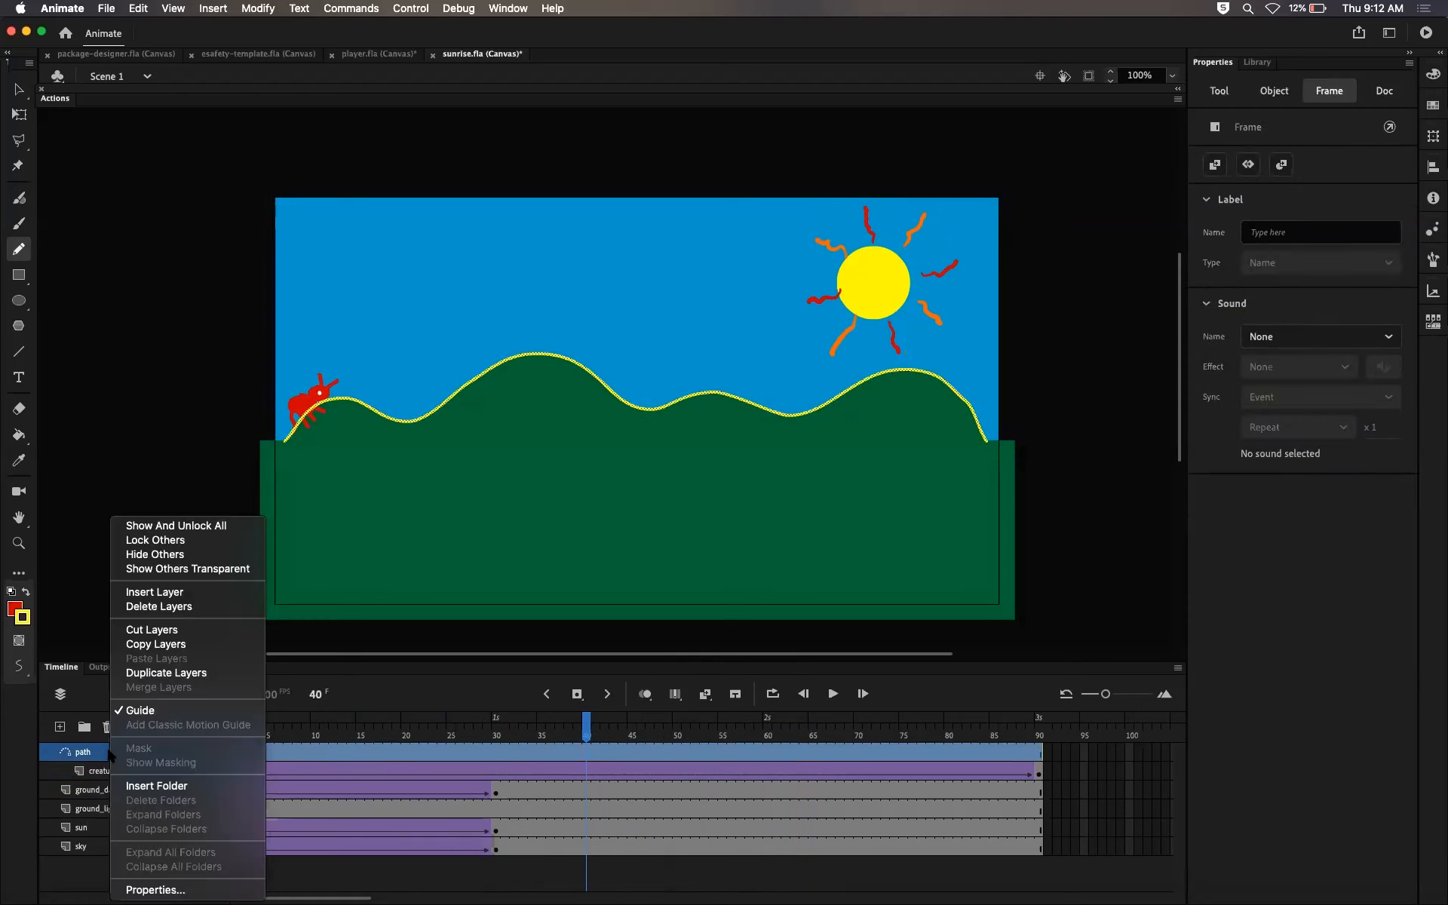
{"action": "left_click", "coordinate": [78, 777]}
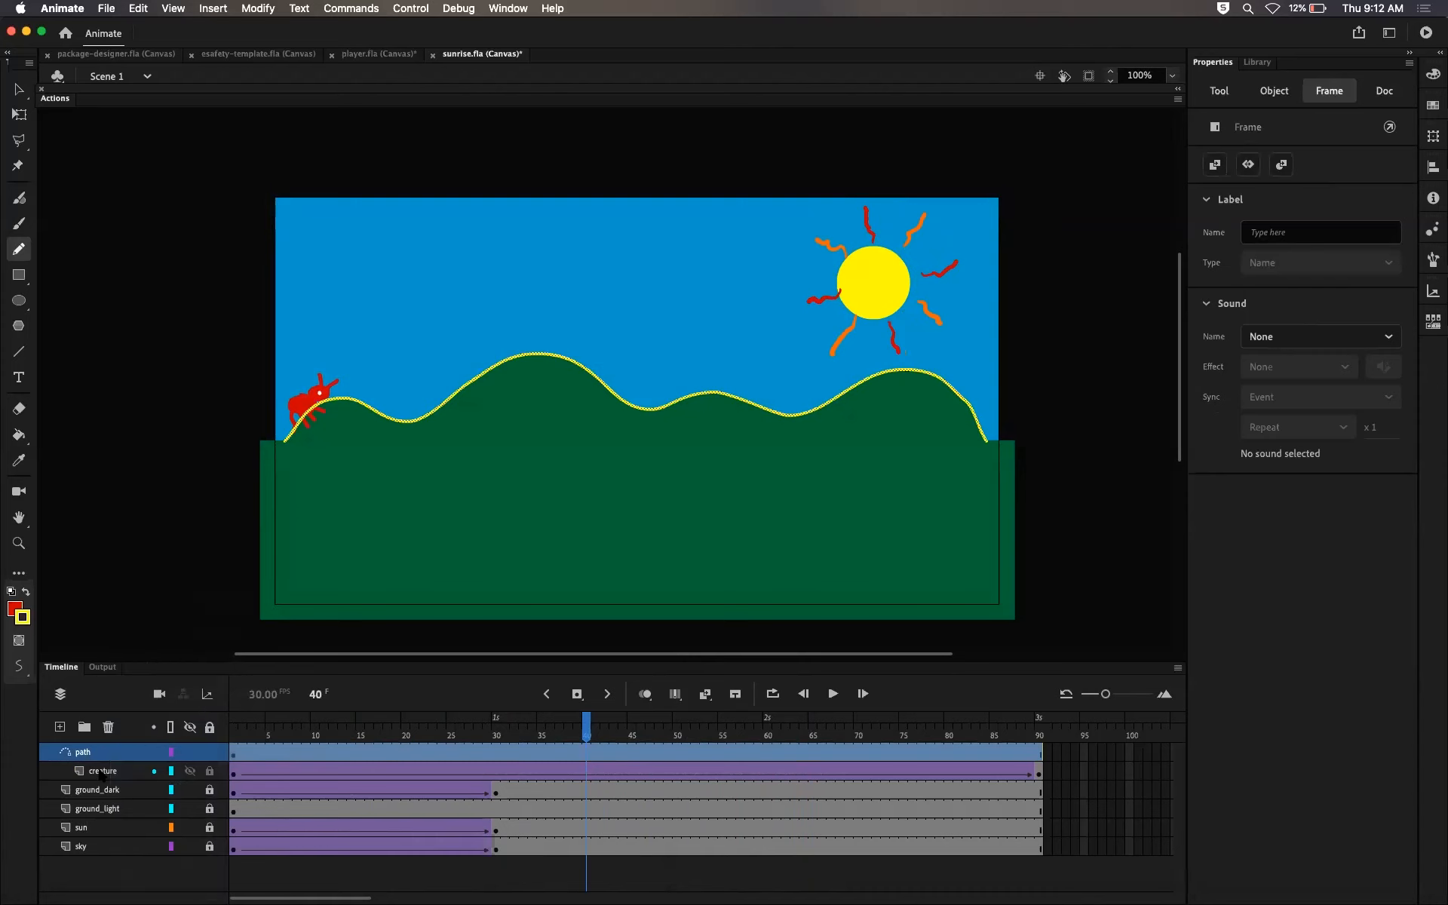
{"action": "left_click", "coordinate": [100, 771]}
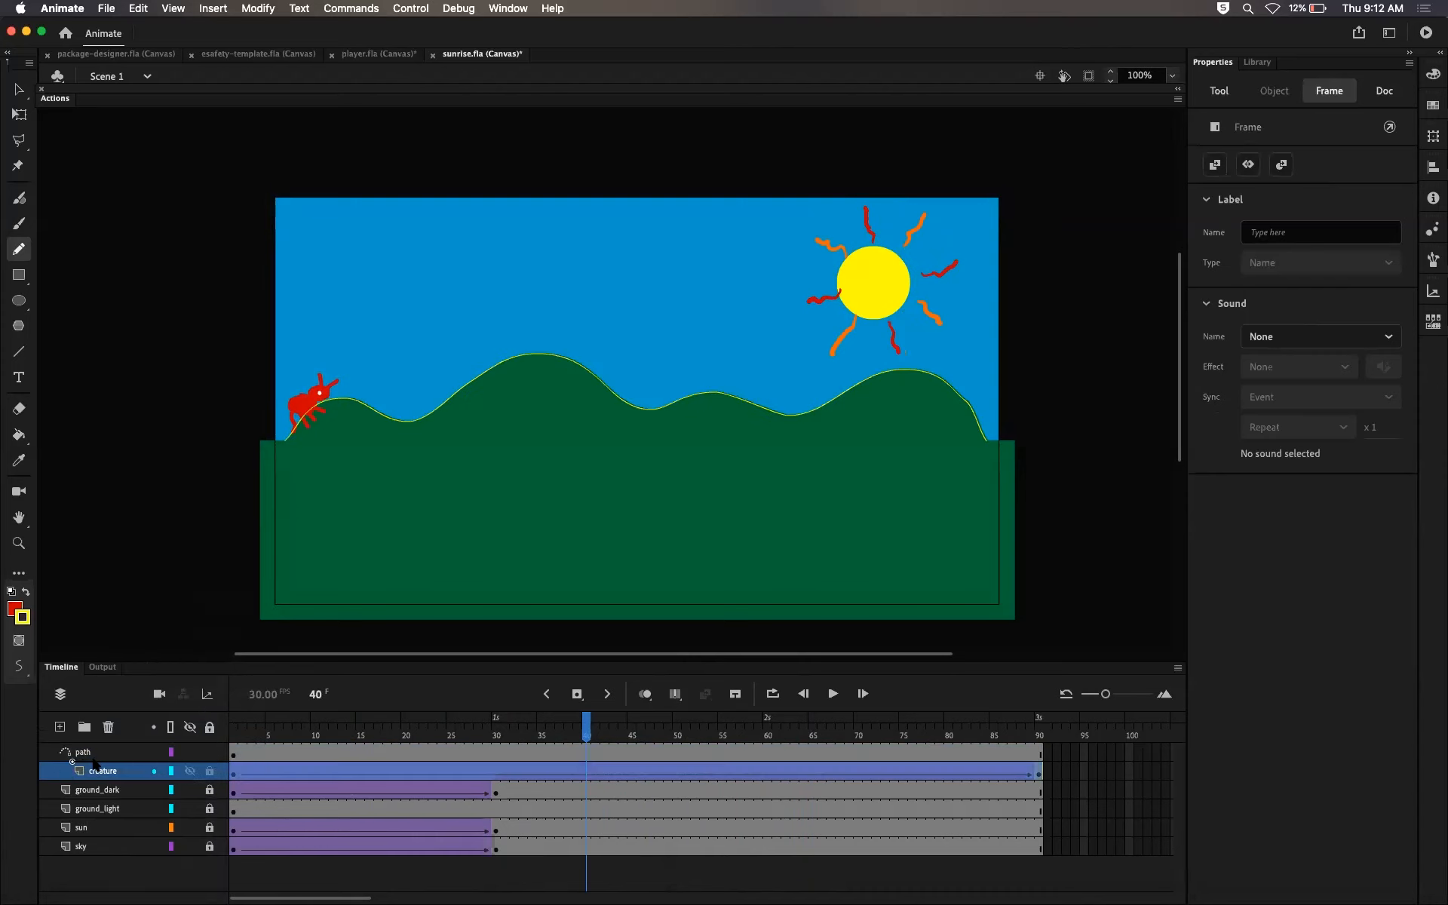
Step: Compare the creature's position in frames 1 and 90 and scrub through the tween between them
{"action": "left_click", "coordinate": [240, 747]}
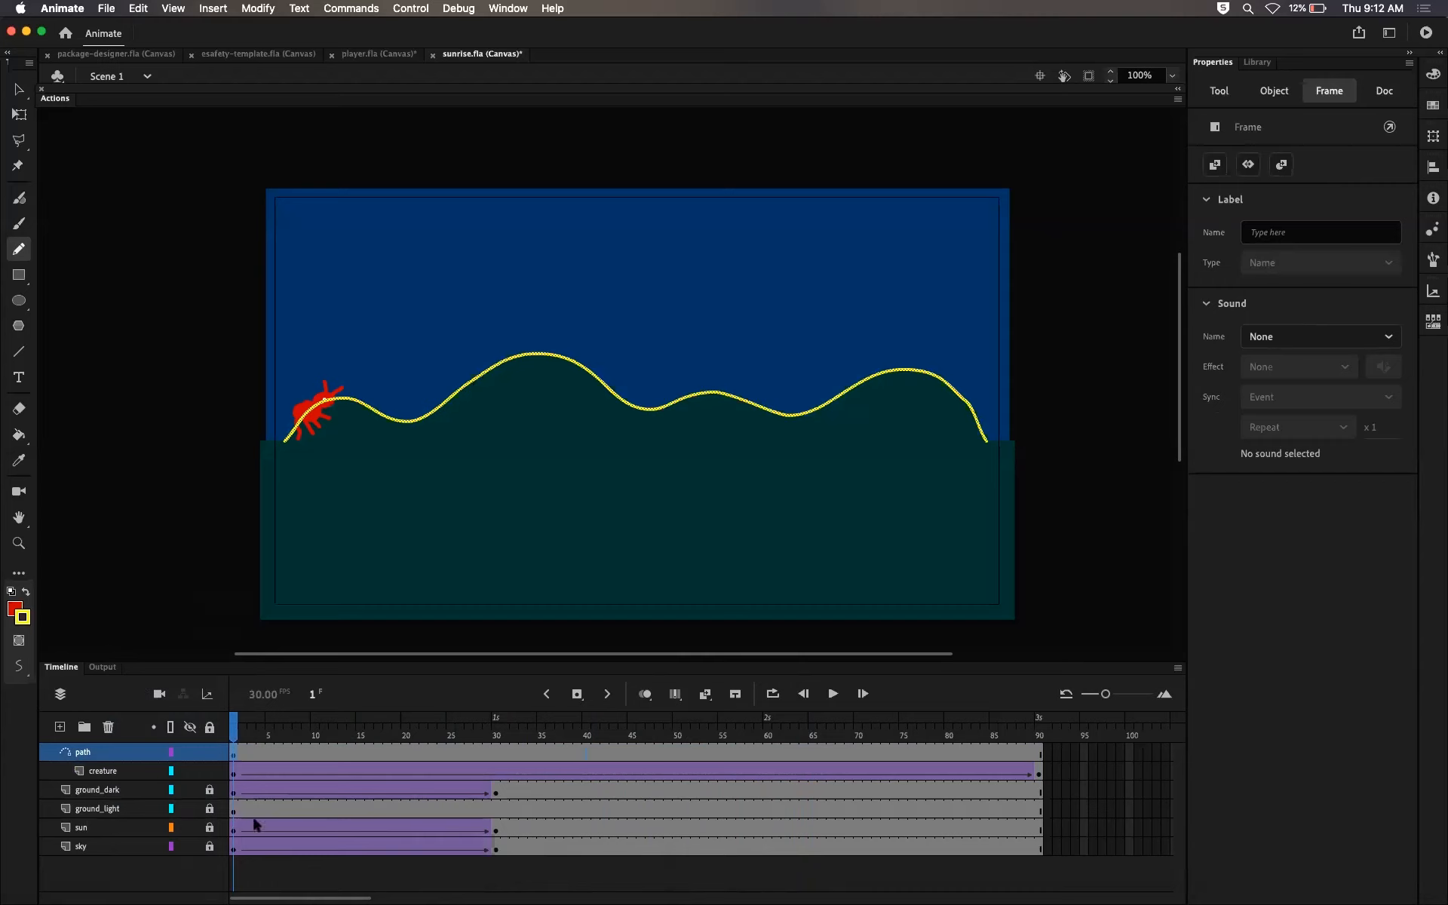
{"action": "left_click", "coordinate": [233, 770]}
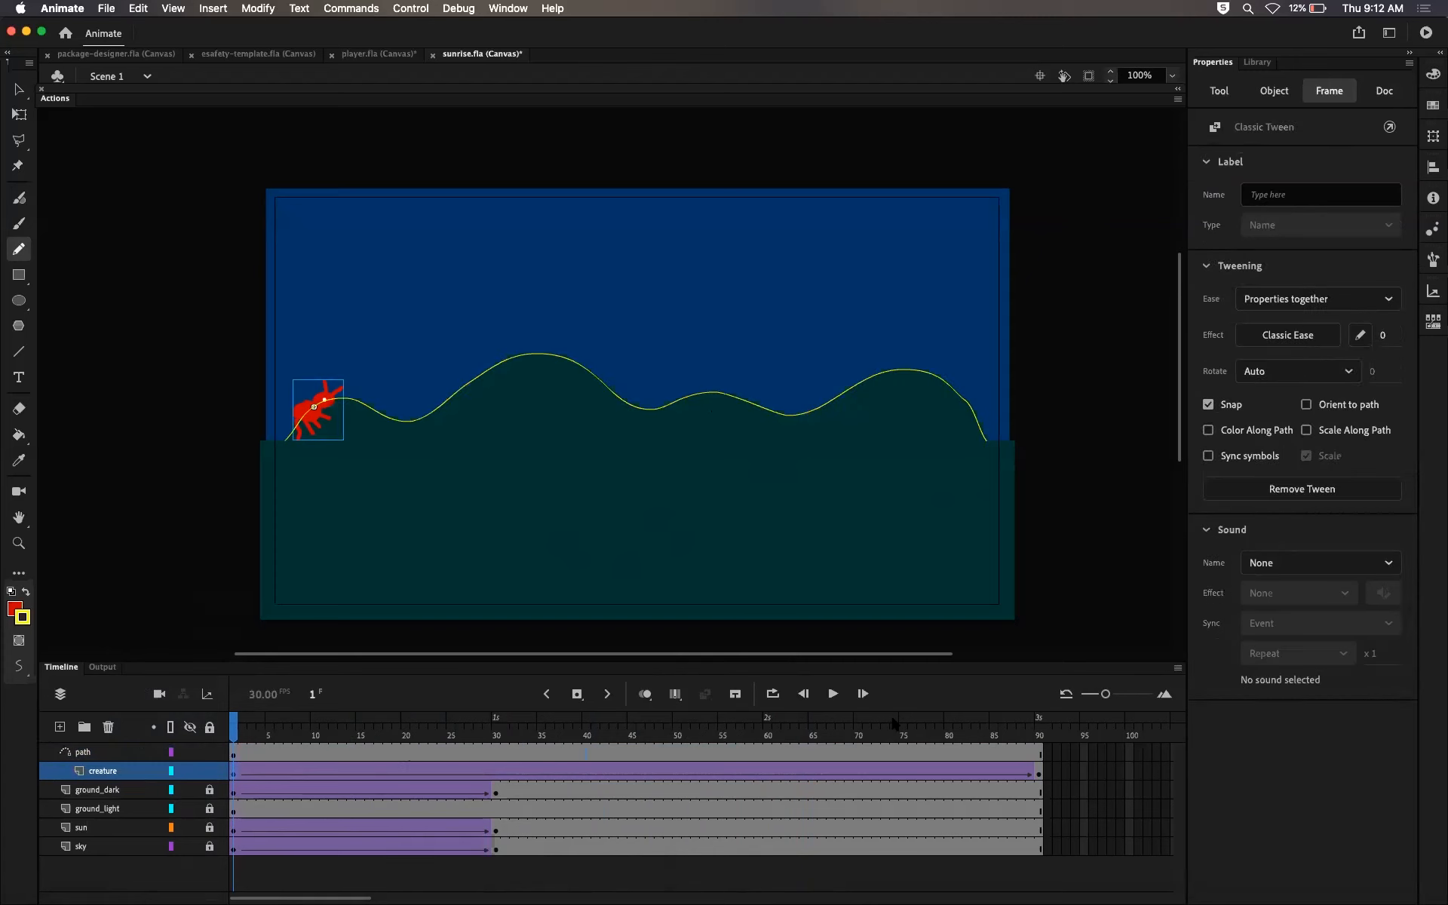
{"action": "left_click", "coordinate": [1039, 772]}
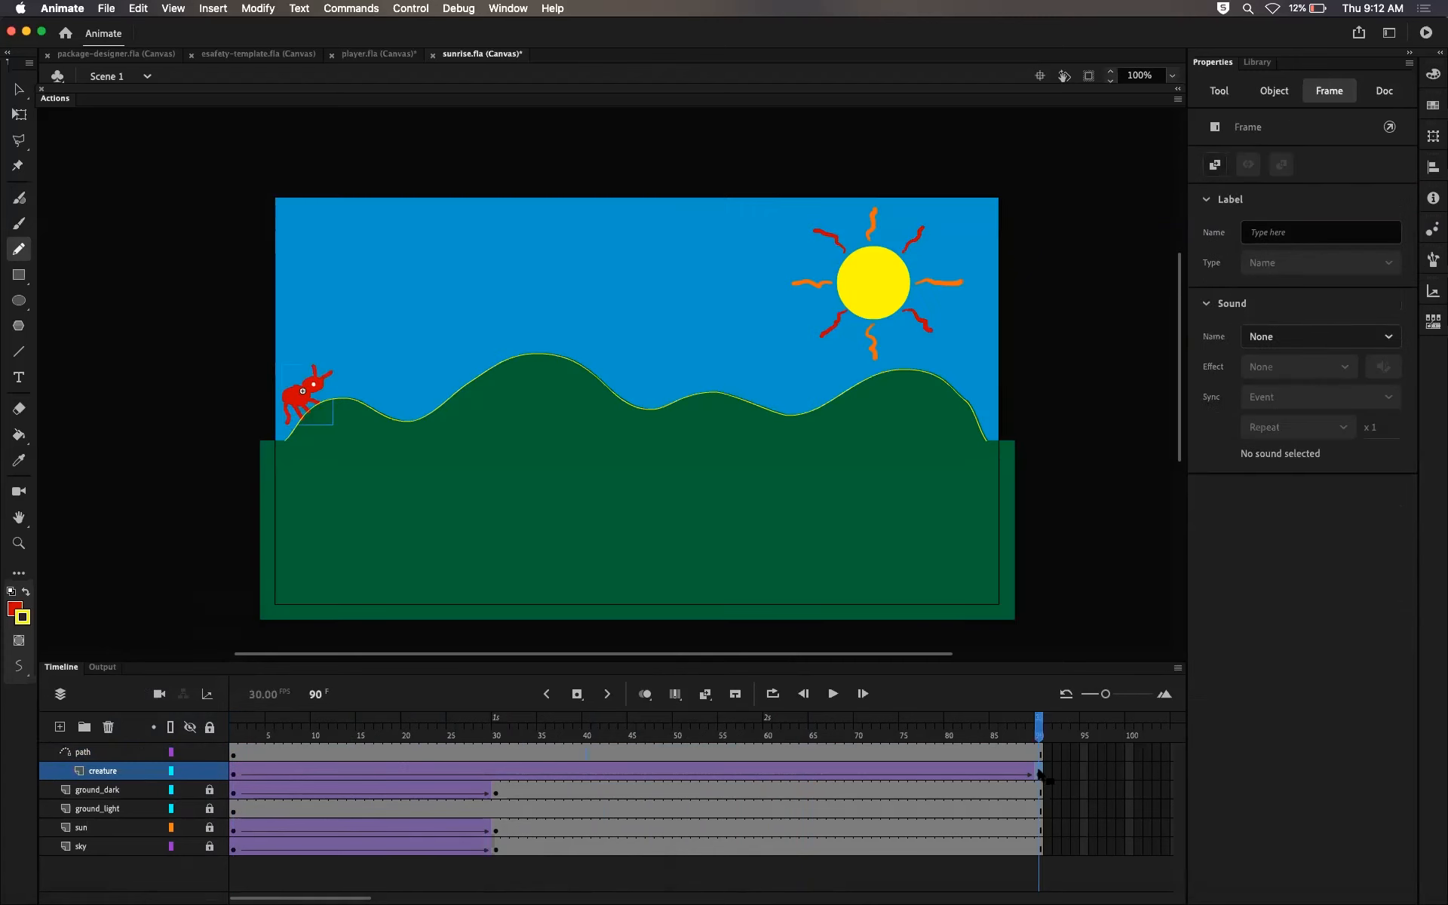
{"action": "left_click", "coordinate": [832, 773]}
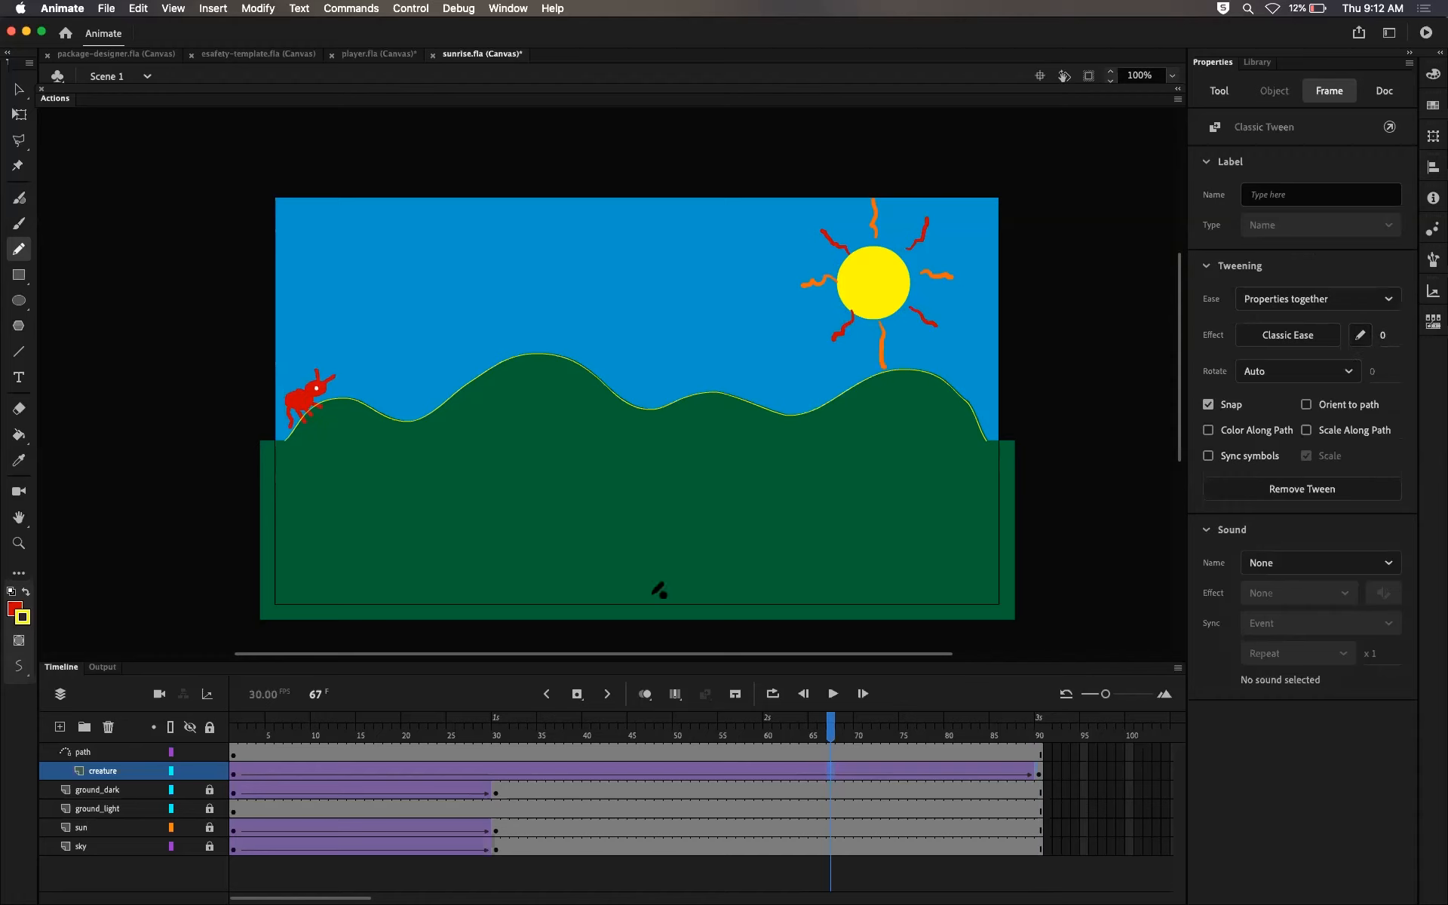
{"action": "left_click", "coordinate": [296, 729]}
{"action": "left_click_drag", "start_coordinate": [270, 728], "coordinate": [532, 728]}
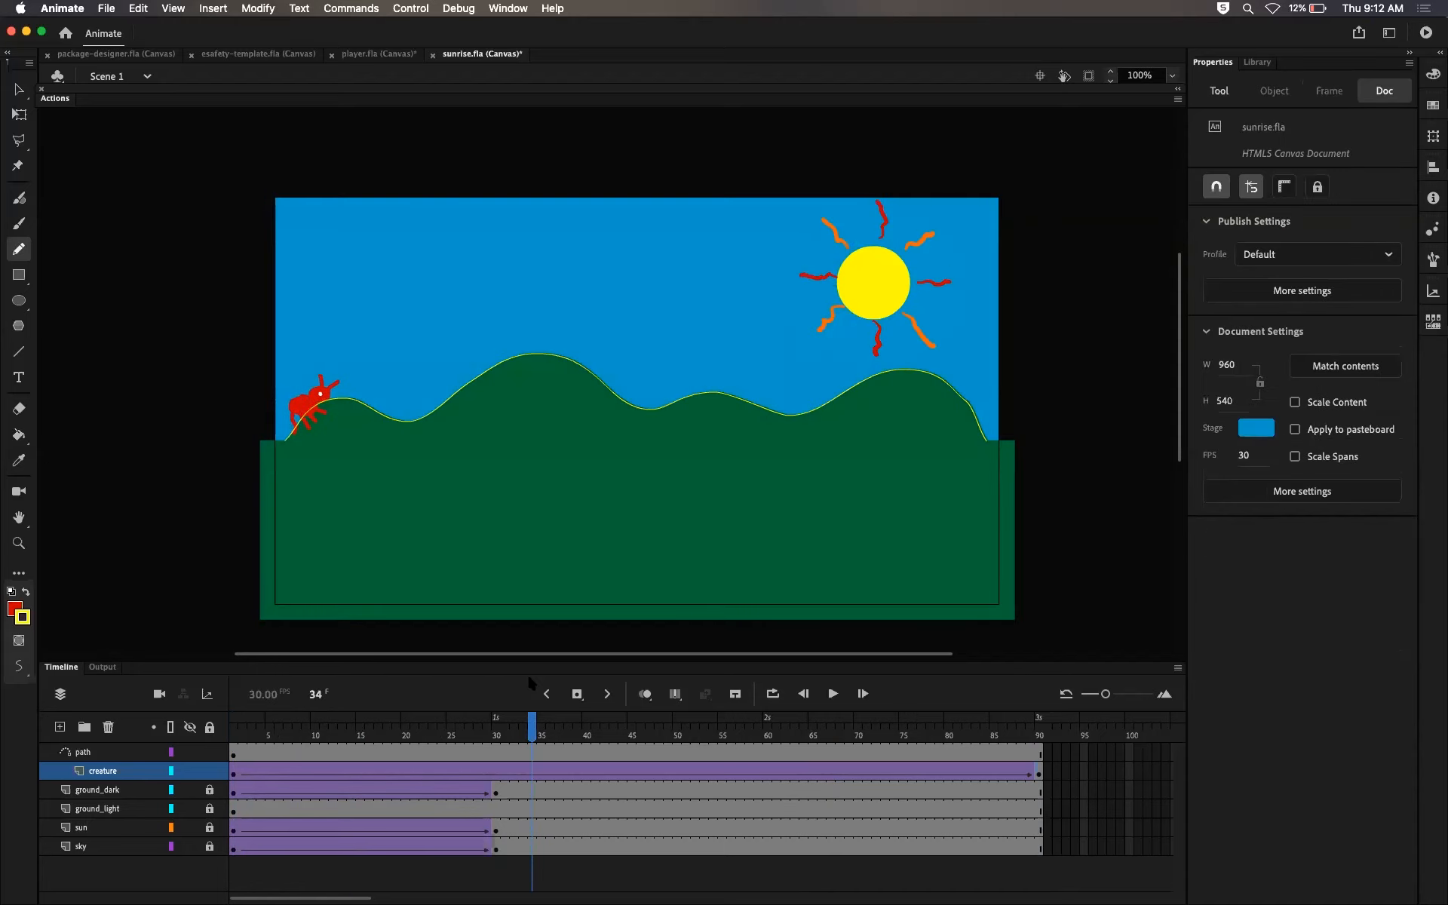
{"action": "left_click_drag", "start_coordinate": [532, 729], "coordinate": [570, 717]}
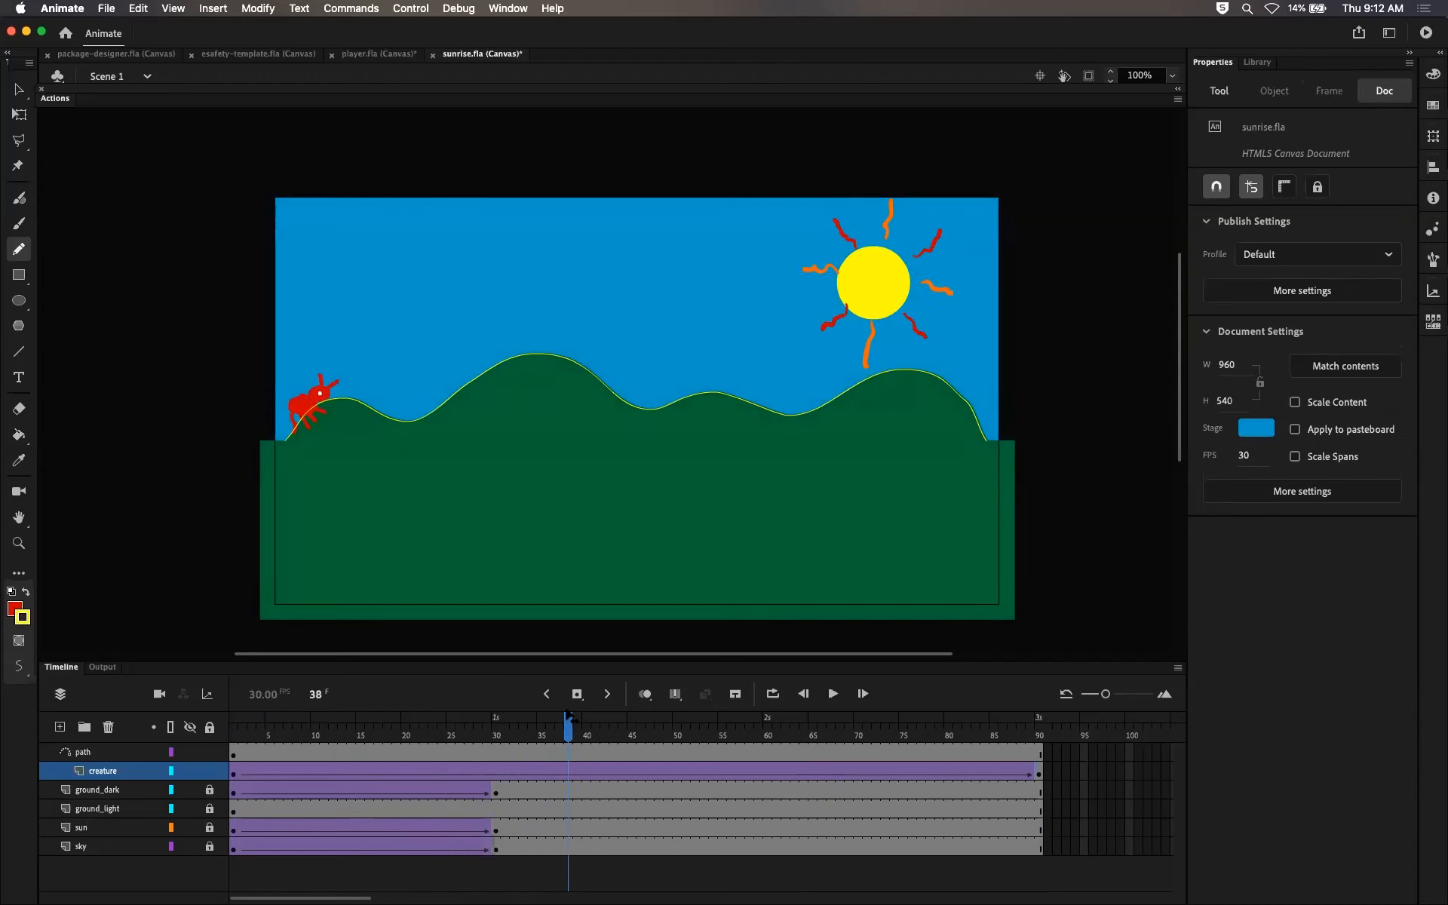
{"action": "left_click_drag", "start_coordinate": [571, 716], "coordinate": [226, 636]}
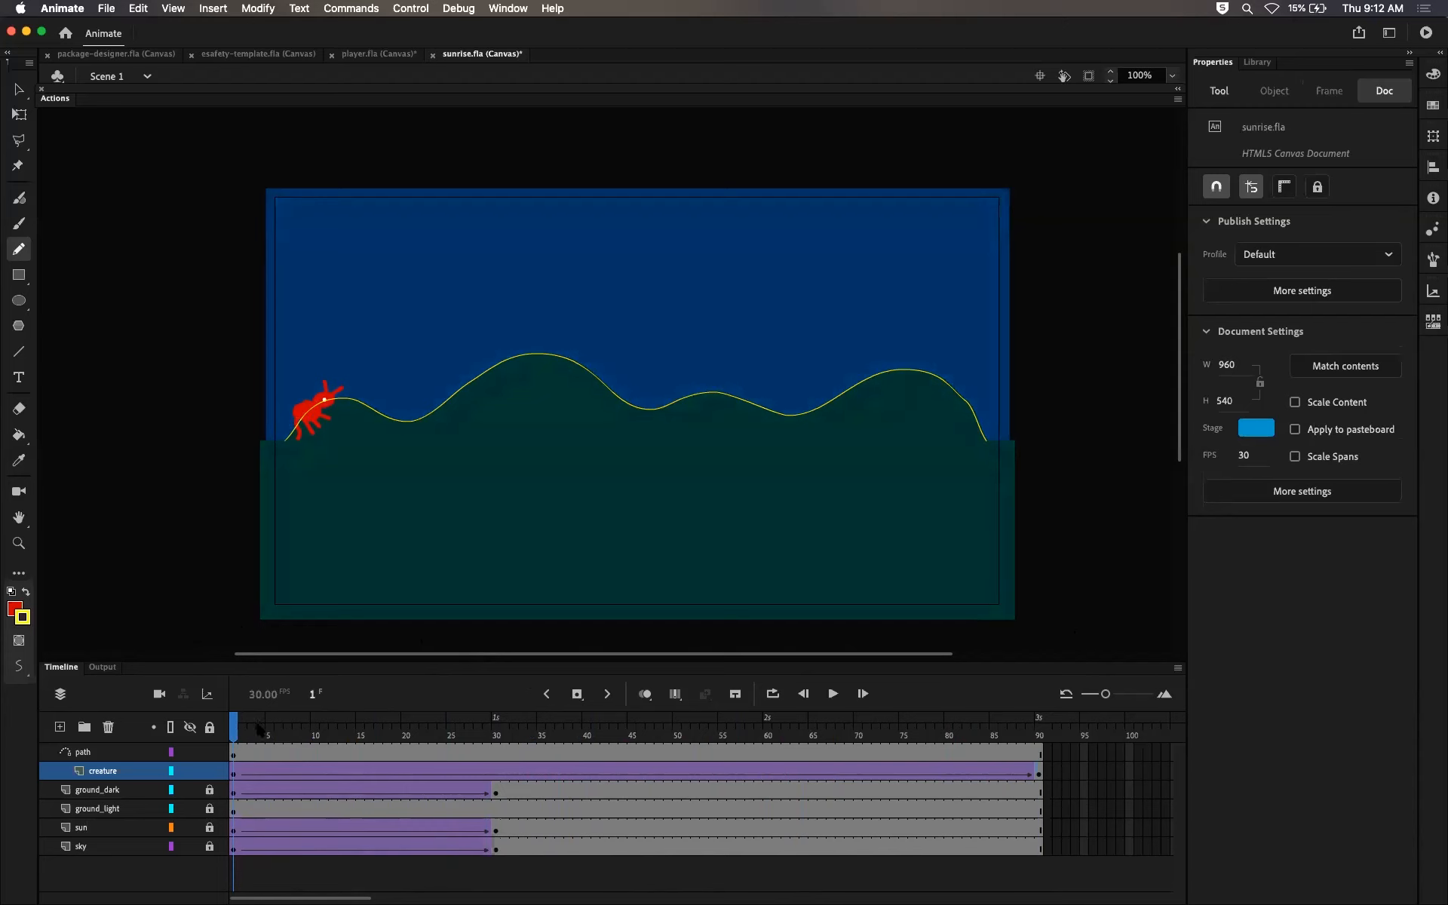
Step: Select the creature in frame 1 and clip the content outside the stage
{"action": "left_click", "coordinate": [236, 773]}
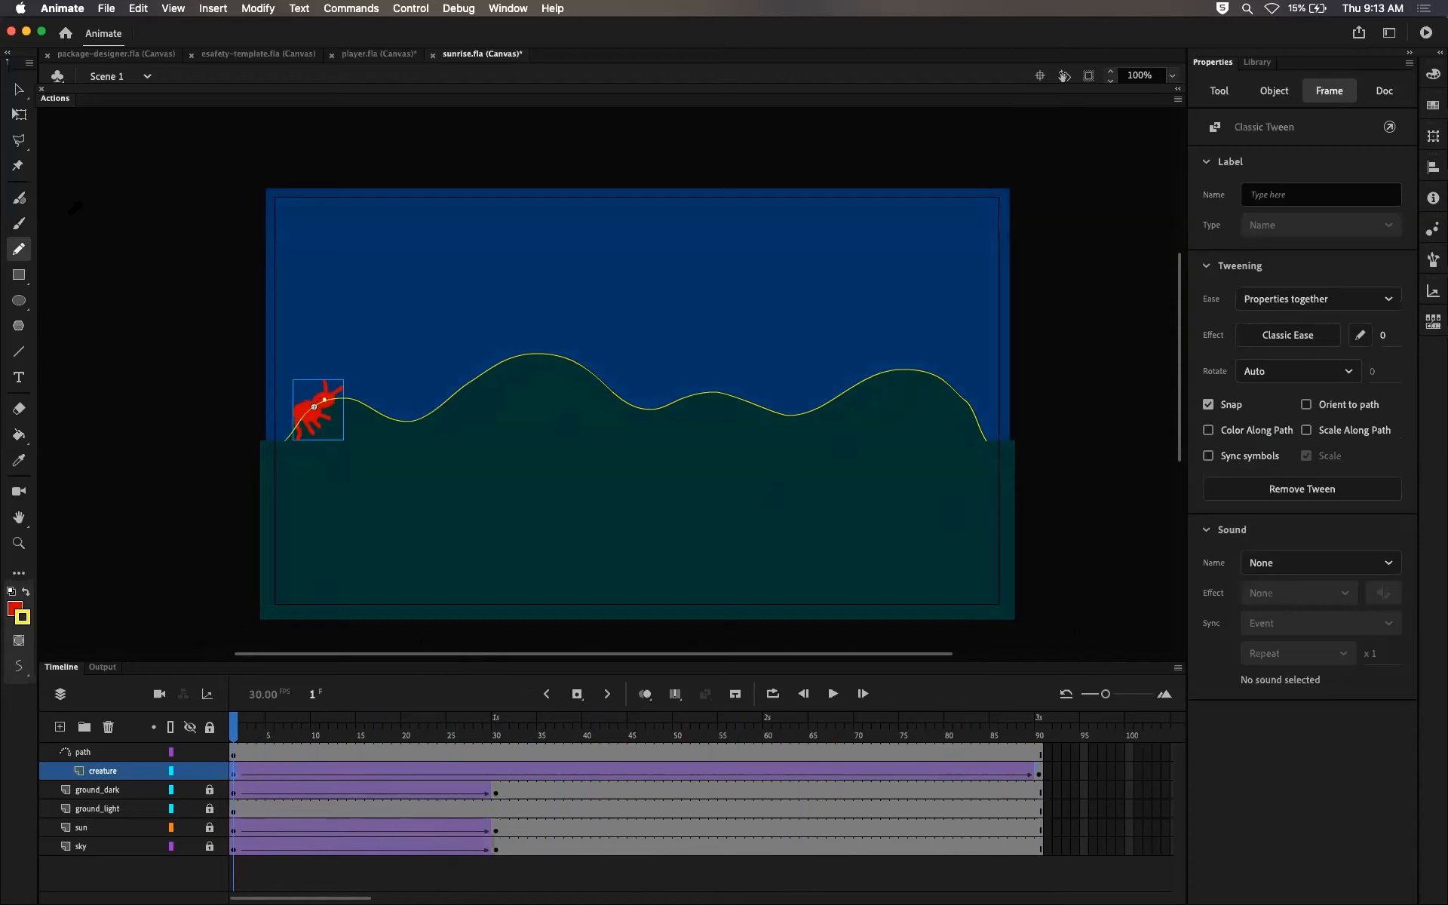
{"action": "left_click", "coordinate": [18, 90]}
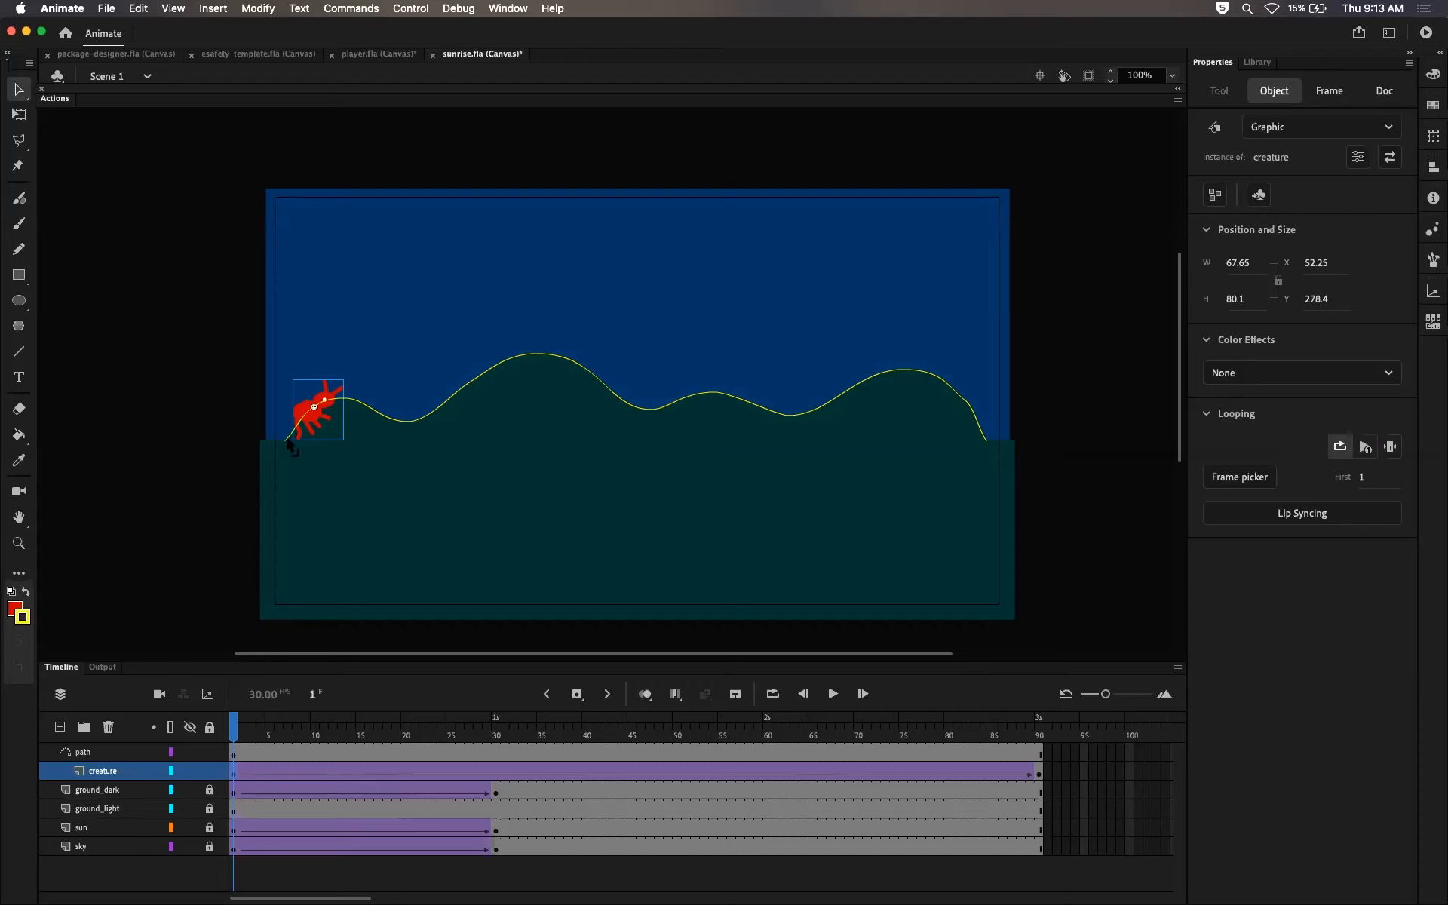
{"action": "left_click", "coordinate": [1090, 77]}
{"action": "left_click", "coordinate": [1089, 76]}
{"action": "left_click", "coordinate": [1089, 76]}
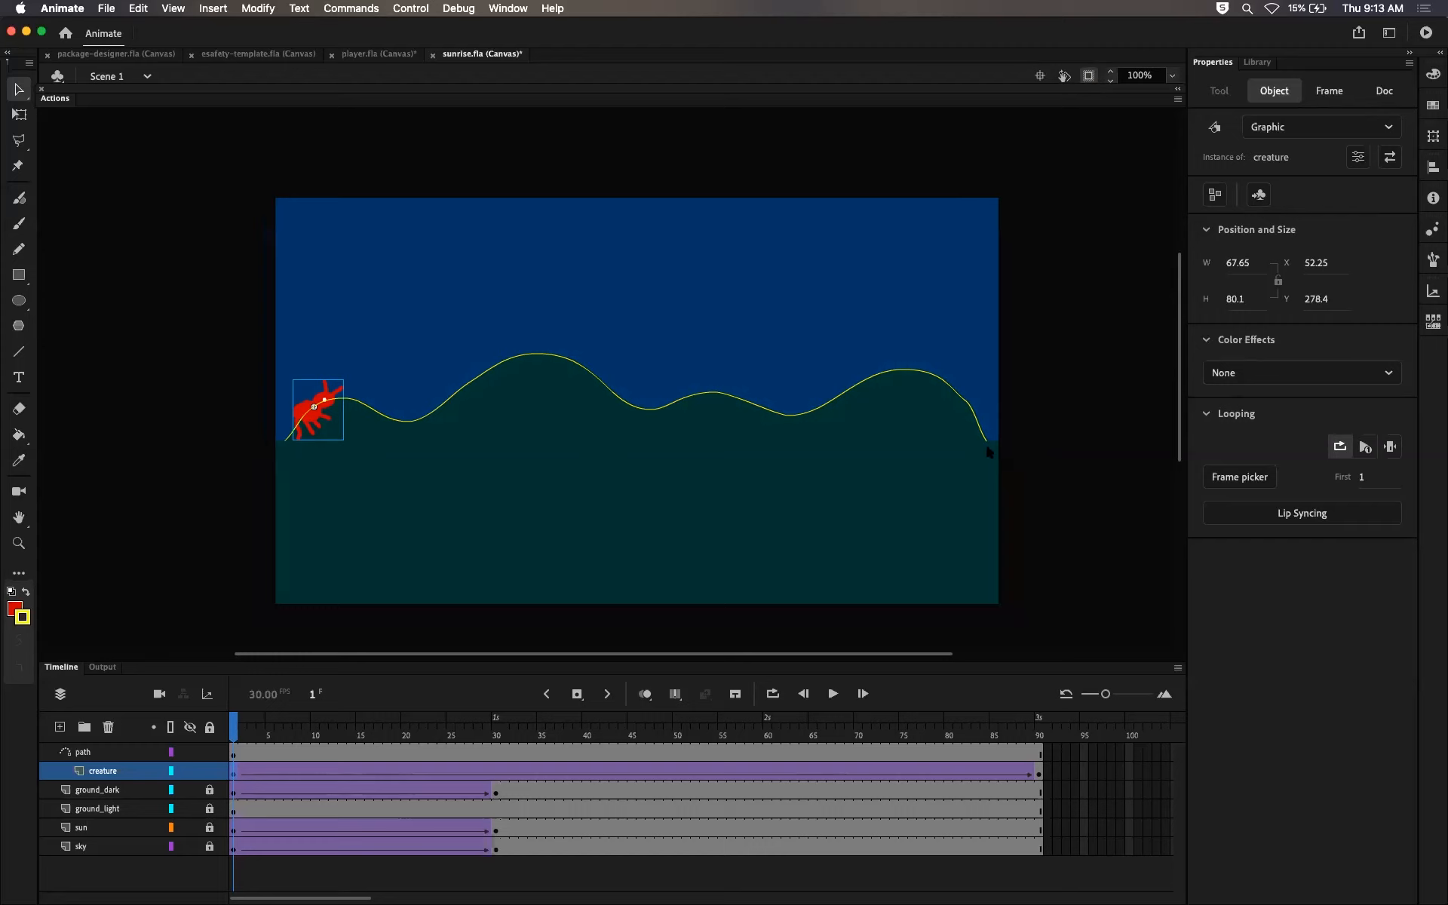
Step: Check the path's right end, and snap the creature's center point to the path's left end in frame 1
{"action": "mouse_move", "coordinate": [1073, 413]}
{"action": "left_mouse_down"}
{"action": "mouse_move", "coordinate": [973, 474]}
{"action": "mouse_move", "coordinate": [983, 480]}
{"action": "left_mouse_up"}
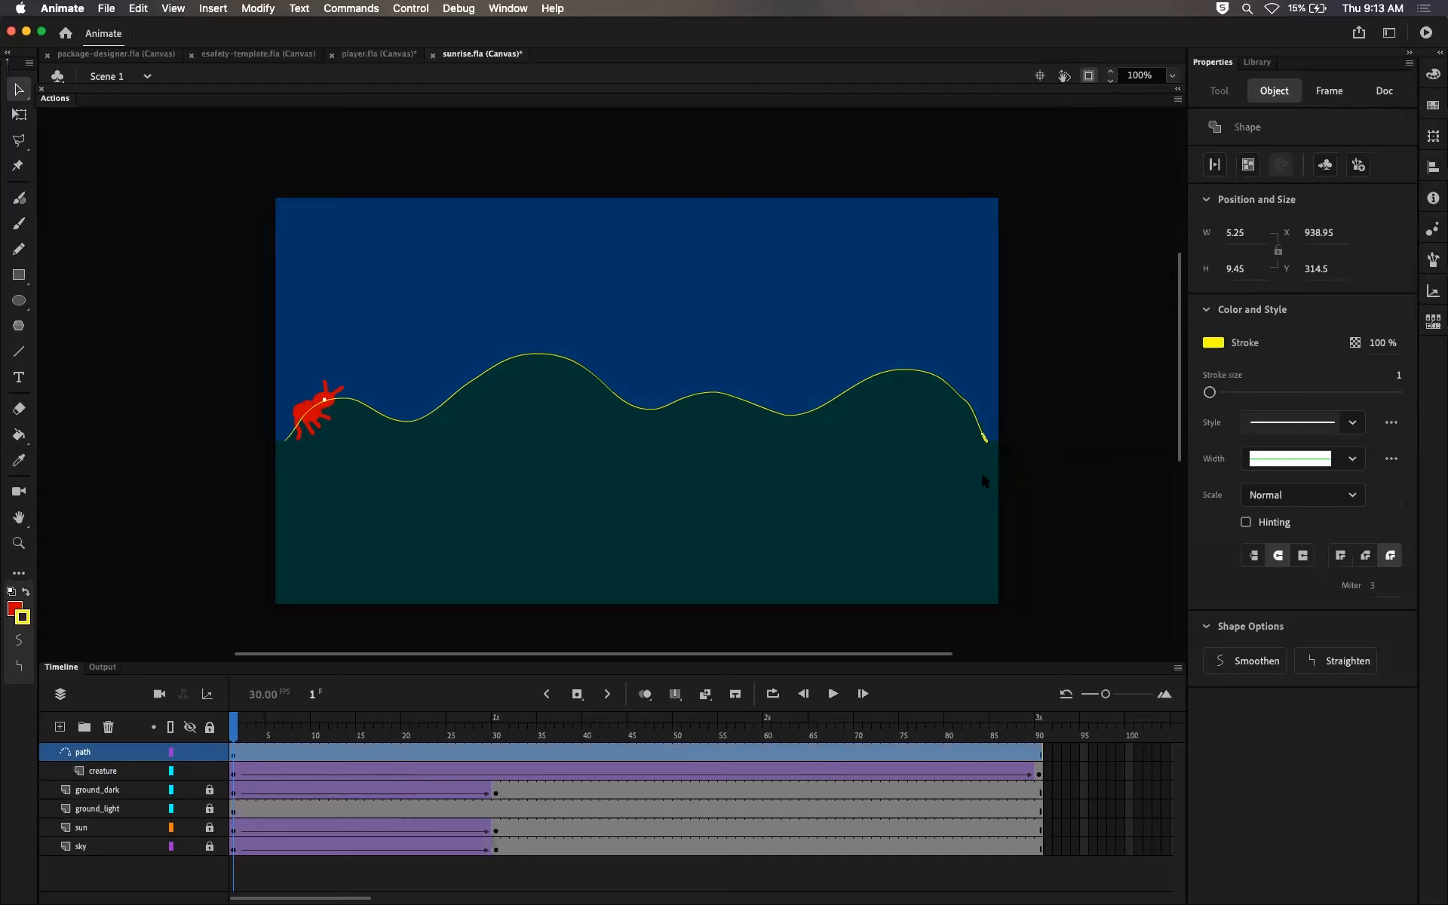
{"action": "left_click", "coordinate": [1060, 441]}
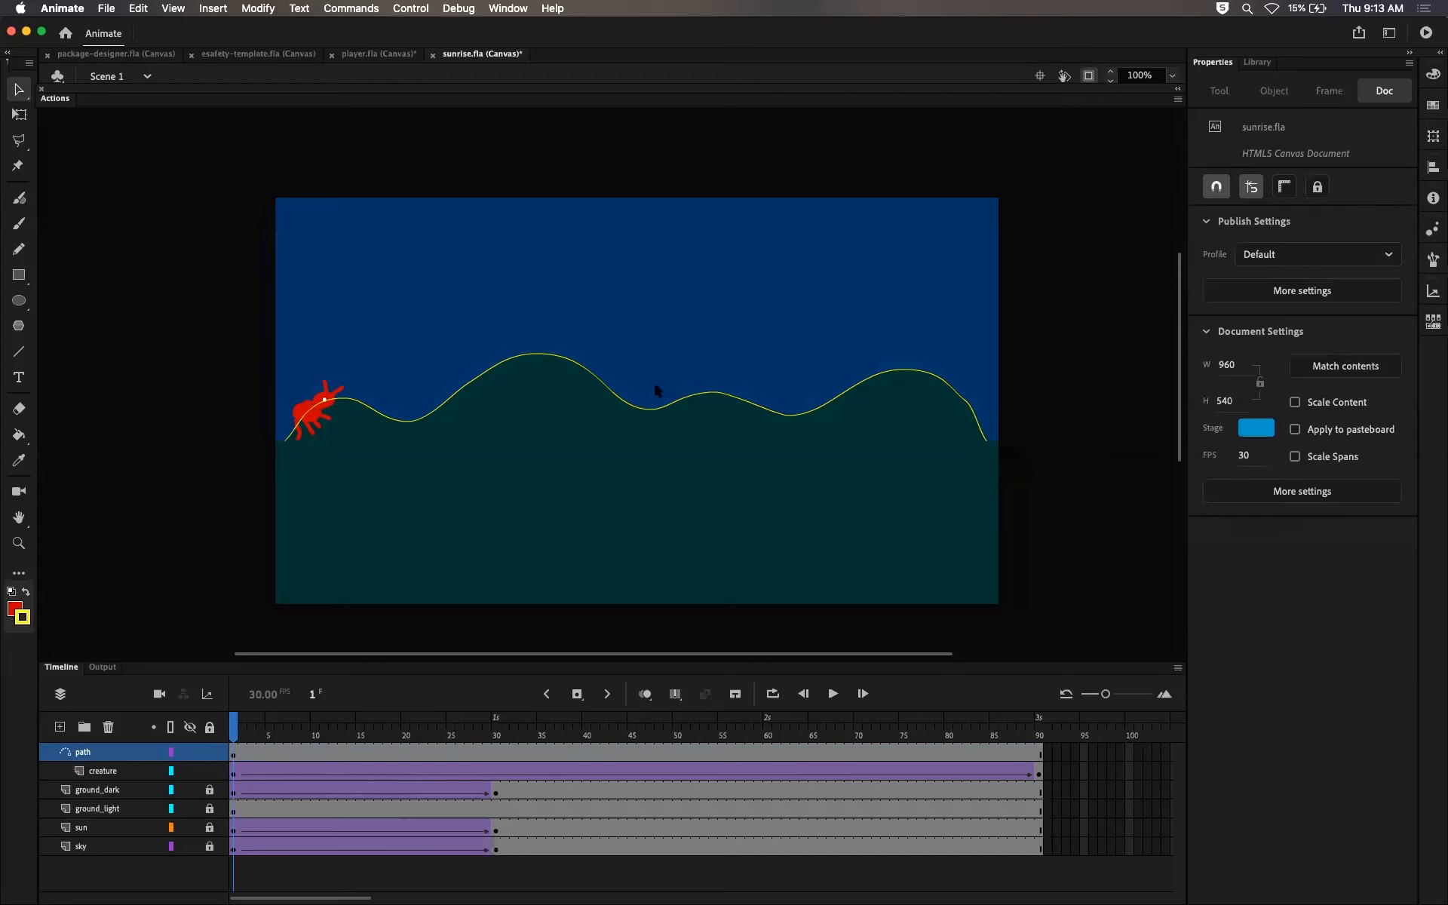
{"action": "left_click", "coordinate": [324, 430]}
{"action": "left_click_drag", "start_coordinate": [314, 407], "coordinate": [287, 449]}
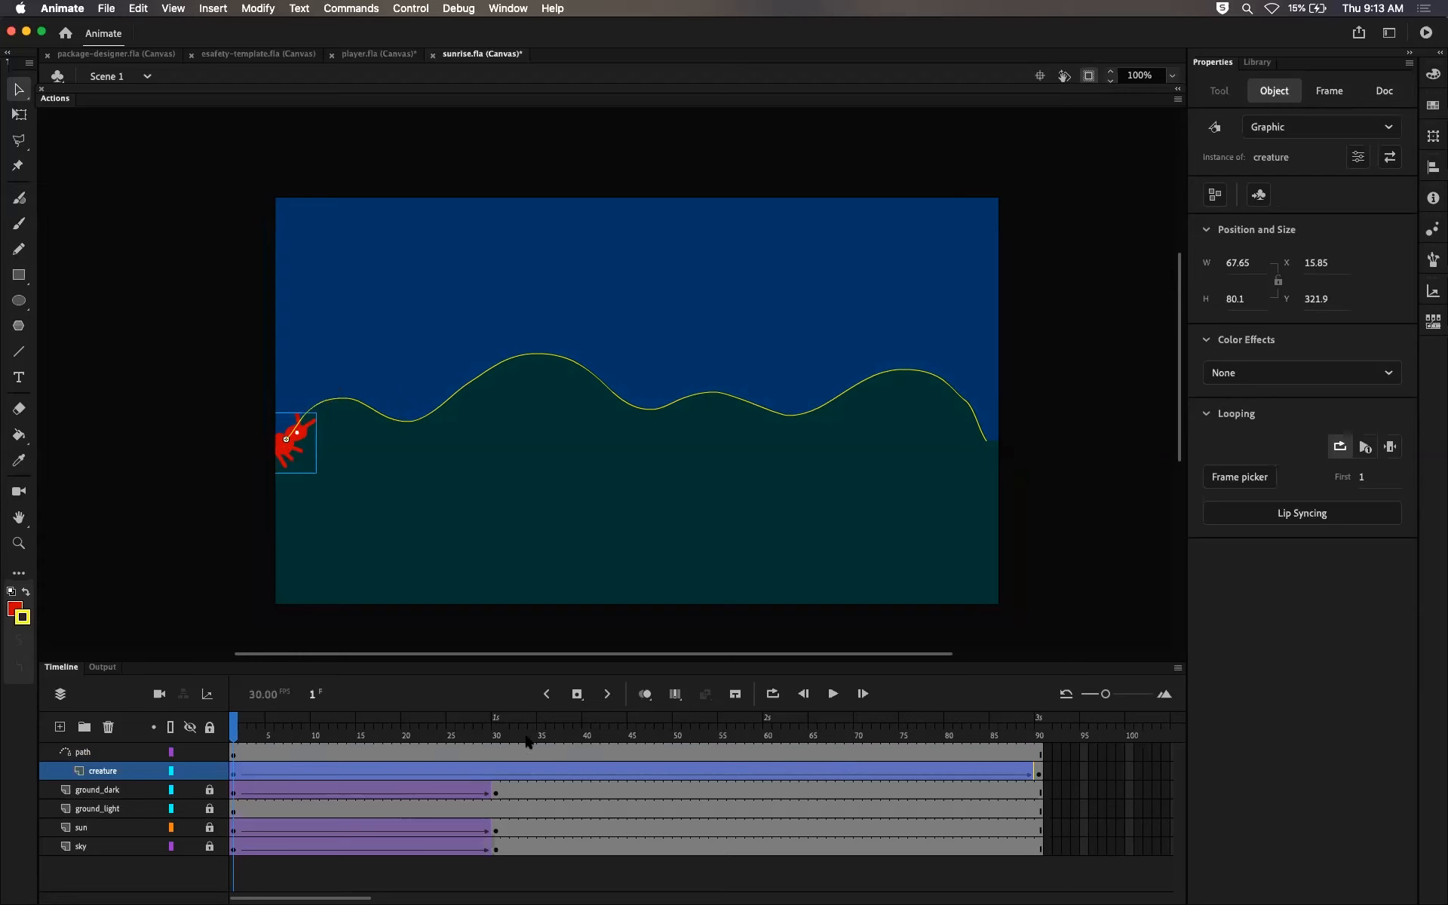
Step: Snap the creature's center point to the path's right end in frame 90, and test the movie from frame 1
{"action": "left_click", "coordinate": [1039, 725]}
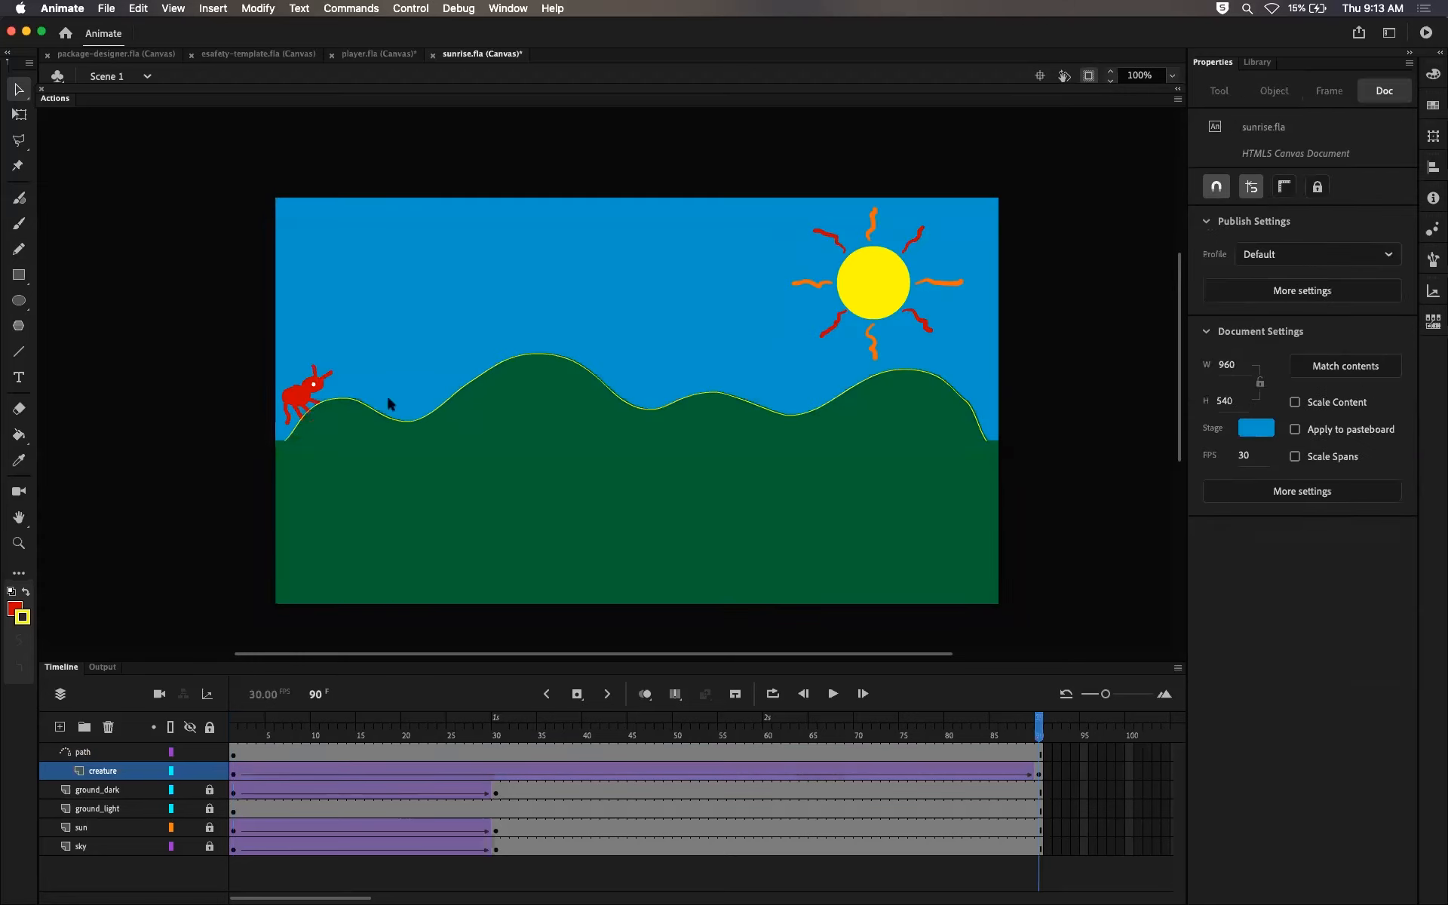
{"action": "left_click", "coordinate": [304, 396]}
{"action": "left_click_drag", "start_coordinate": [303, 396], "coordinate": [976, 443]}
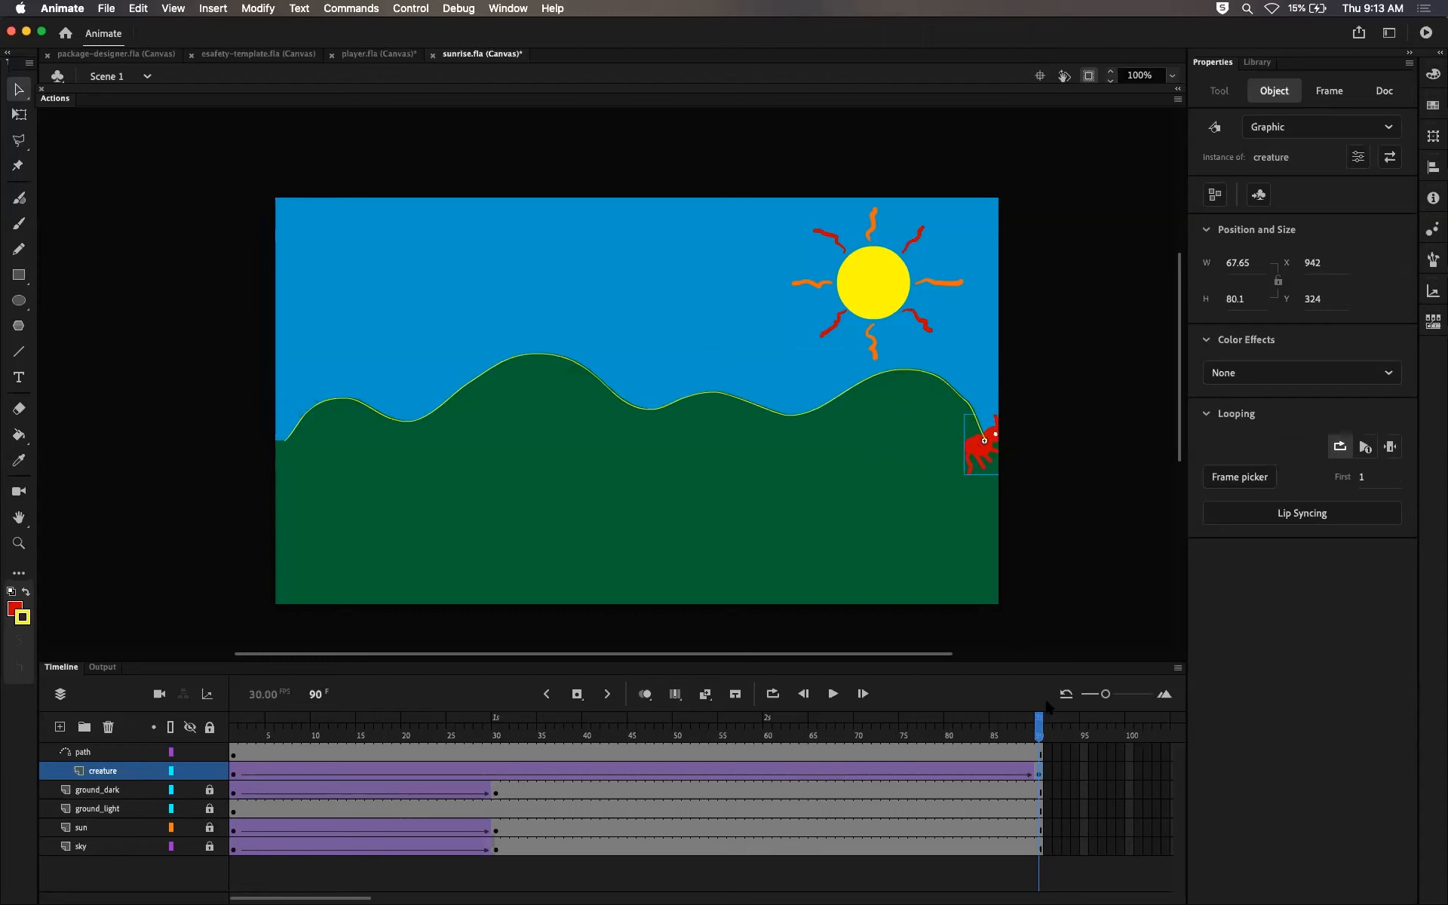
{"action": "left_click_drag", "start_coordinate": [1043, 730], "coordinate": [233, 804]}
{"action": "key", "text": "super+Return"}
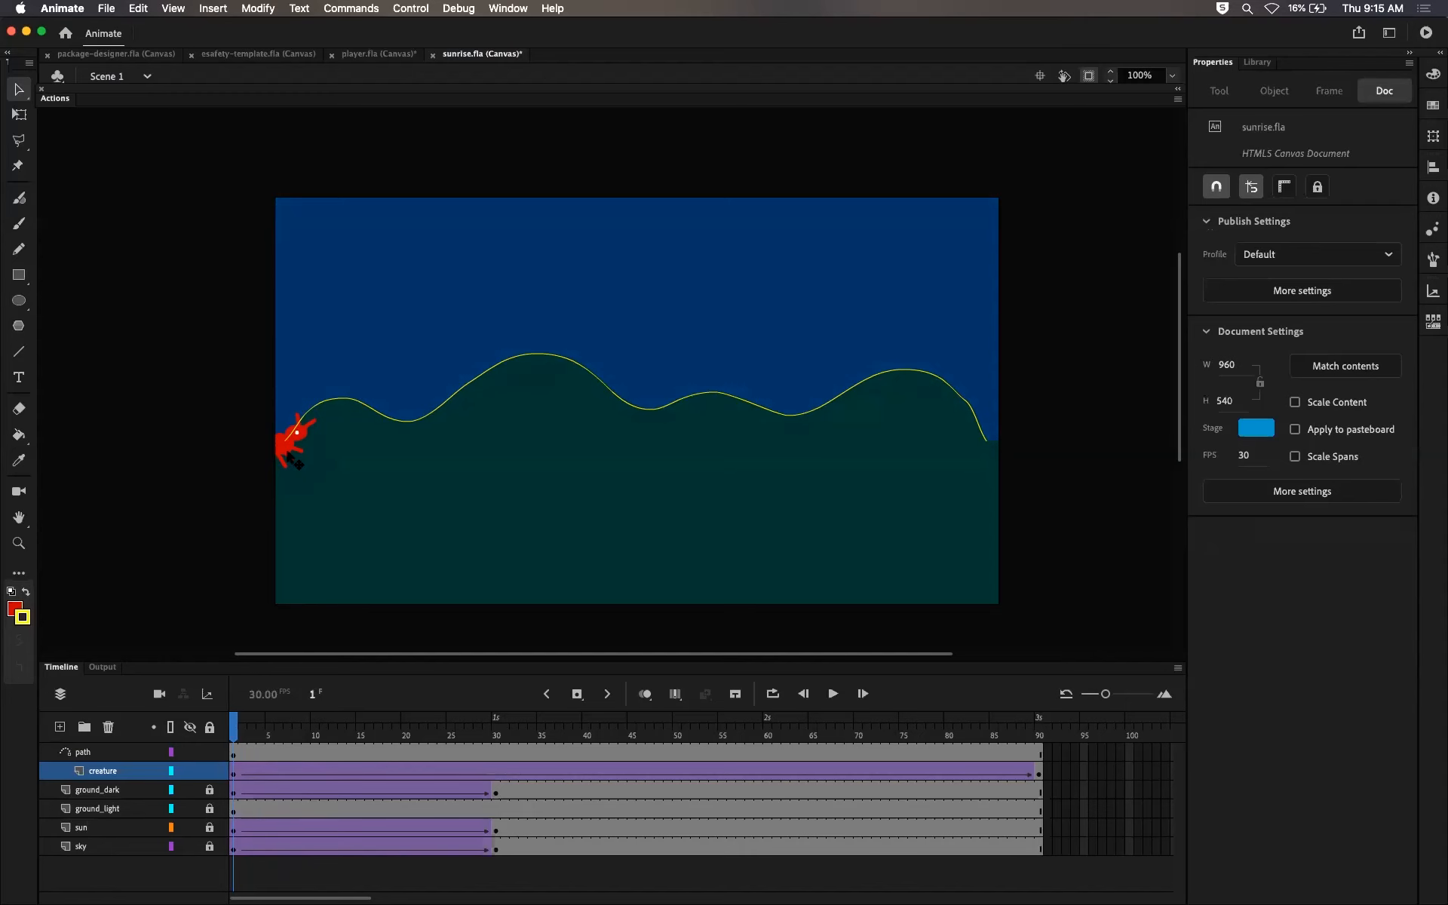
Step: Enable Orient to path for the creature's classic tween
{"action": "left_click", "coordinate": [540, 772]}
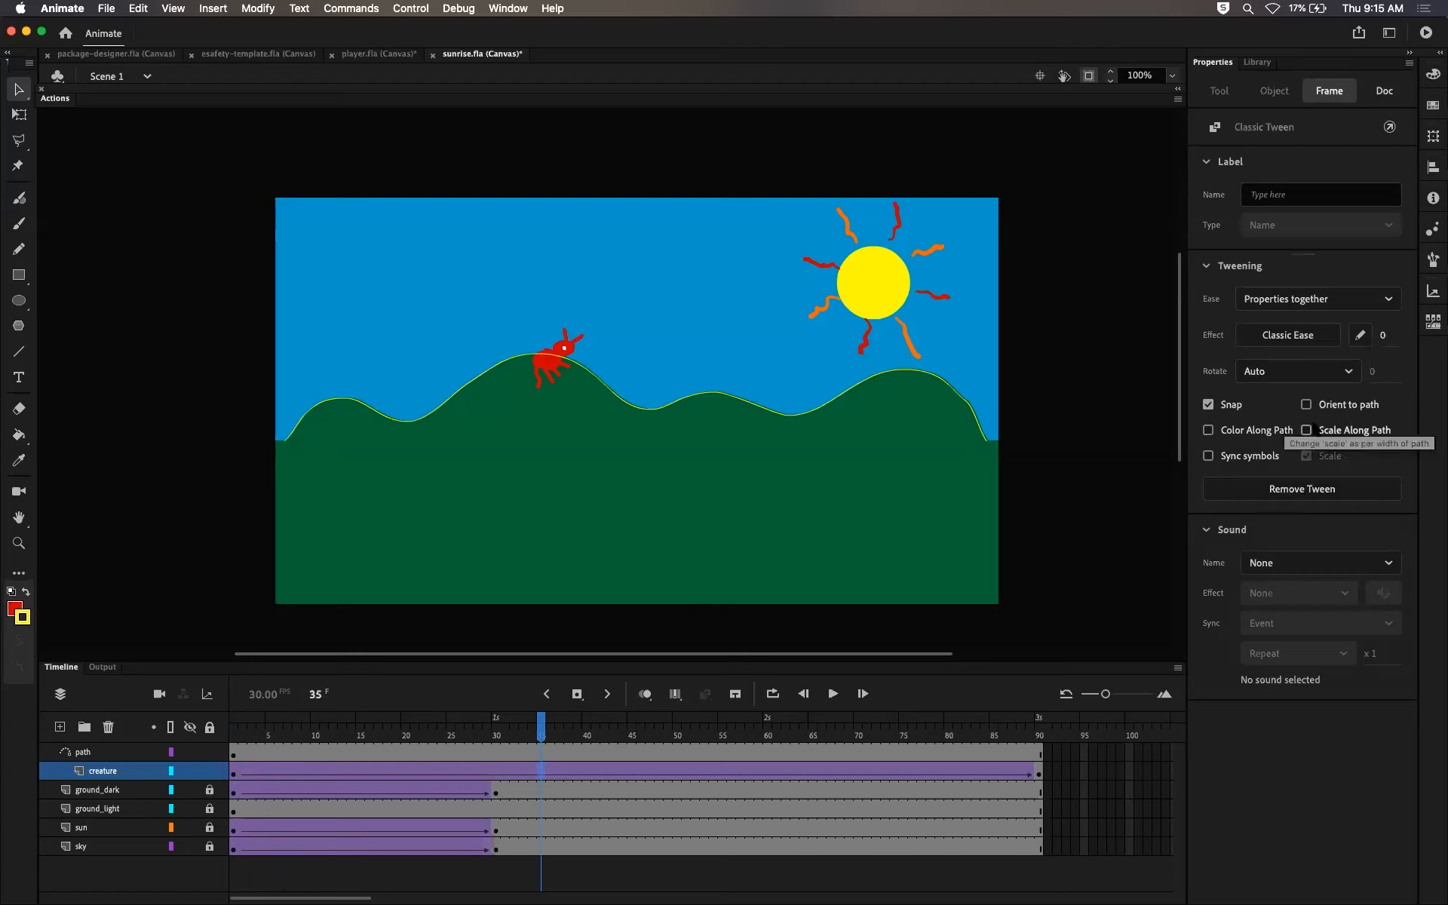
{"action": "left_click", "coordinate": [1307, 405]}
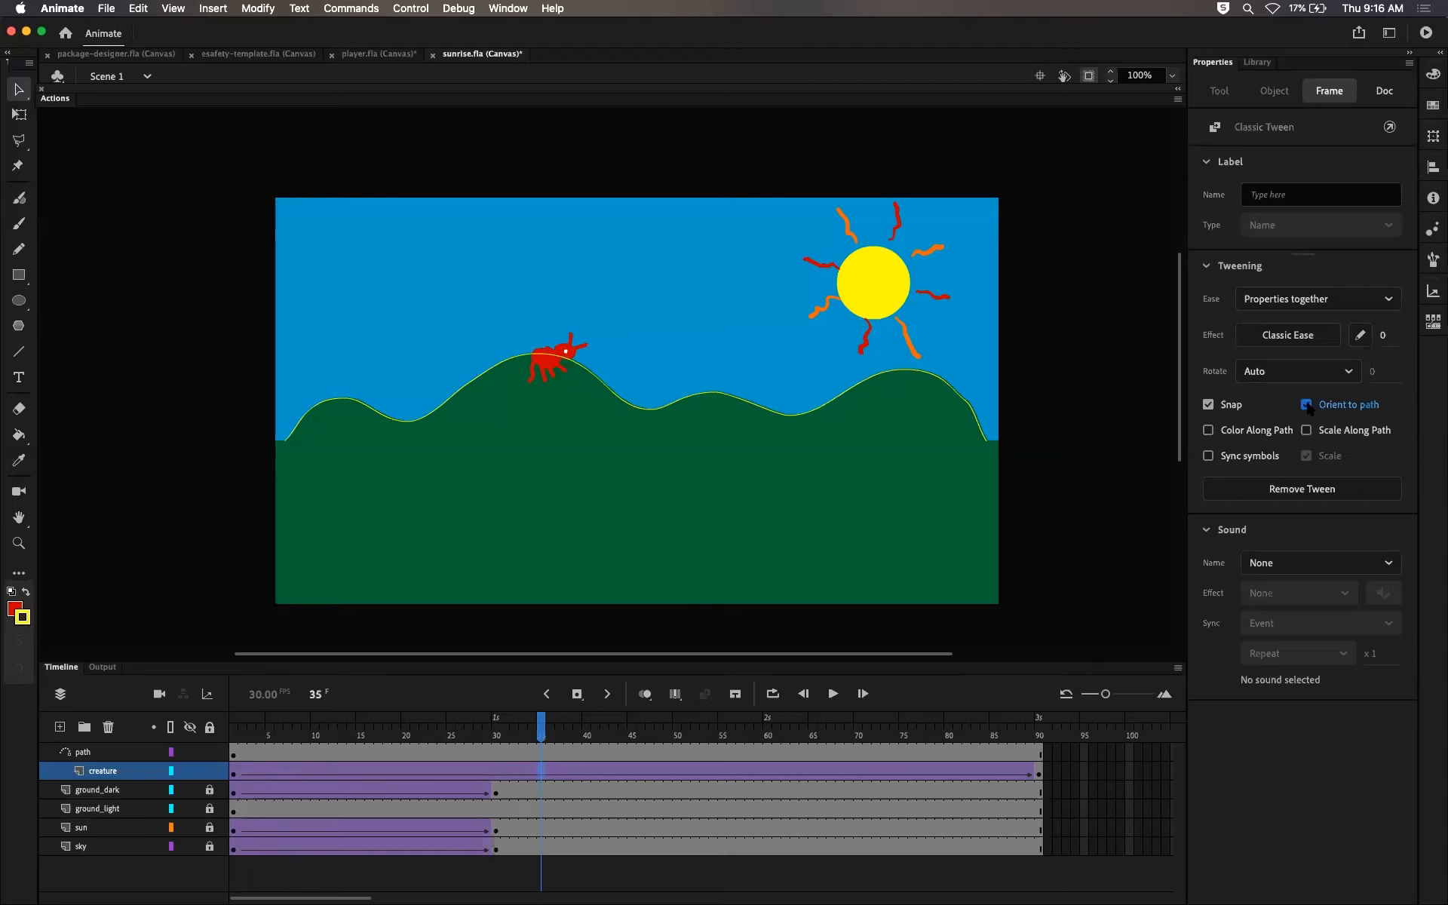
Step: Test the movie in the browser, return to Animate and inspect the creature's orientation in frame 43 of its tween
{"action": "key", "text": "super+Return"}
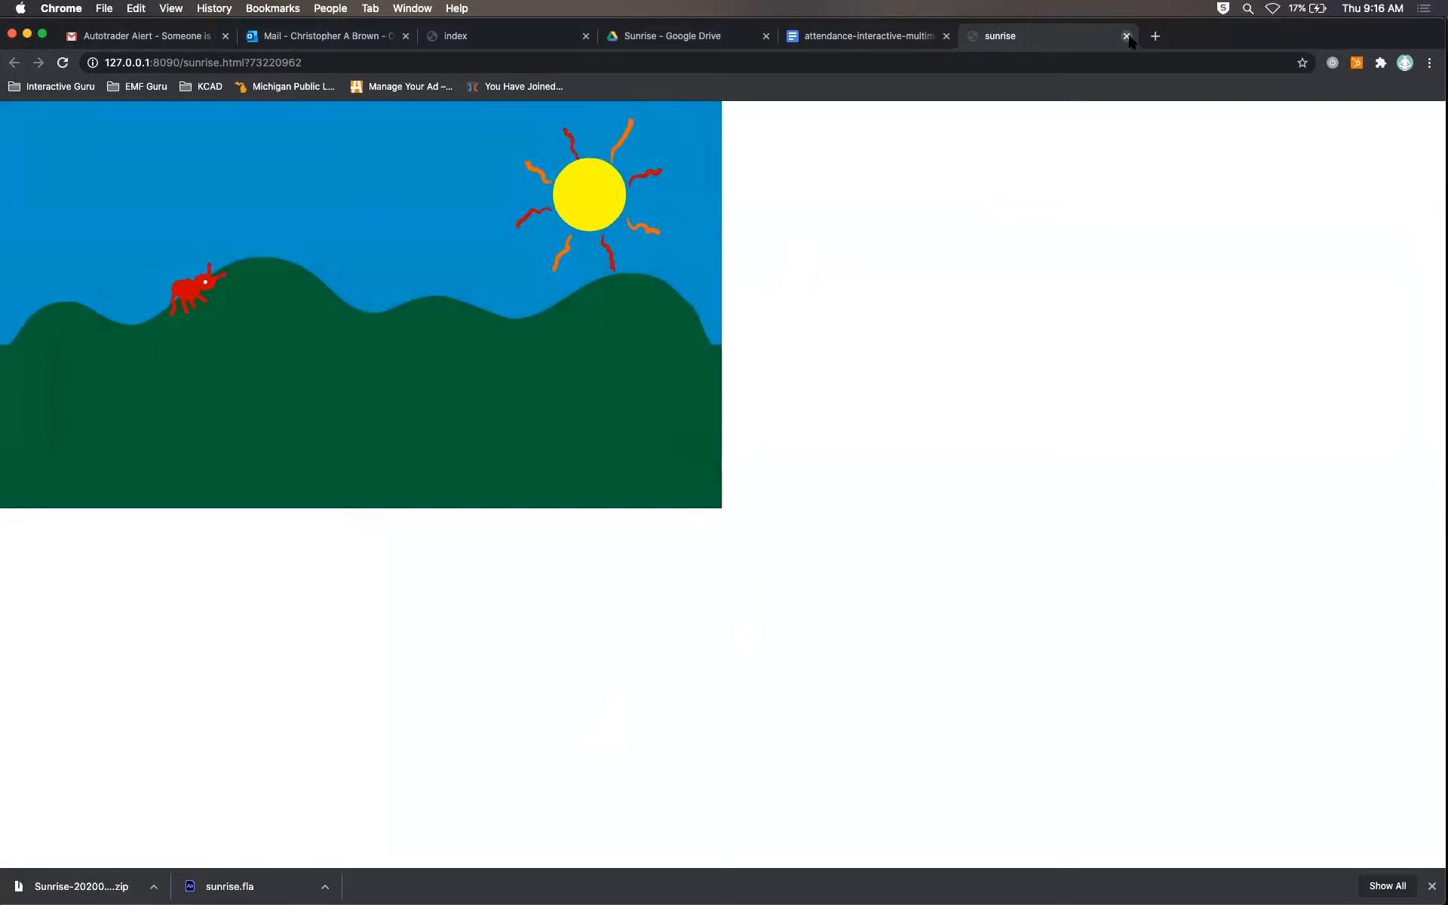
{"action": "key", "text": "super+Tab"}
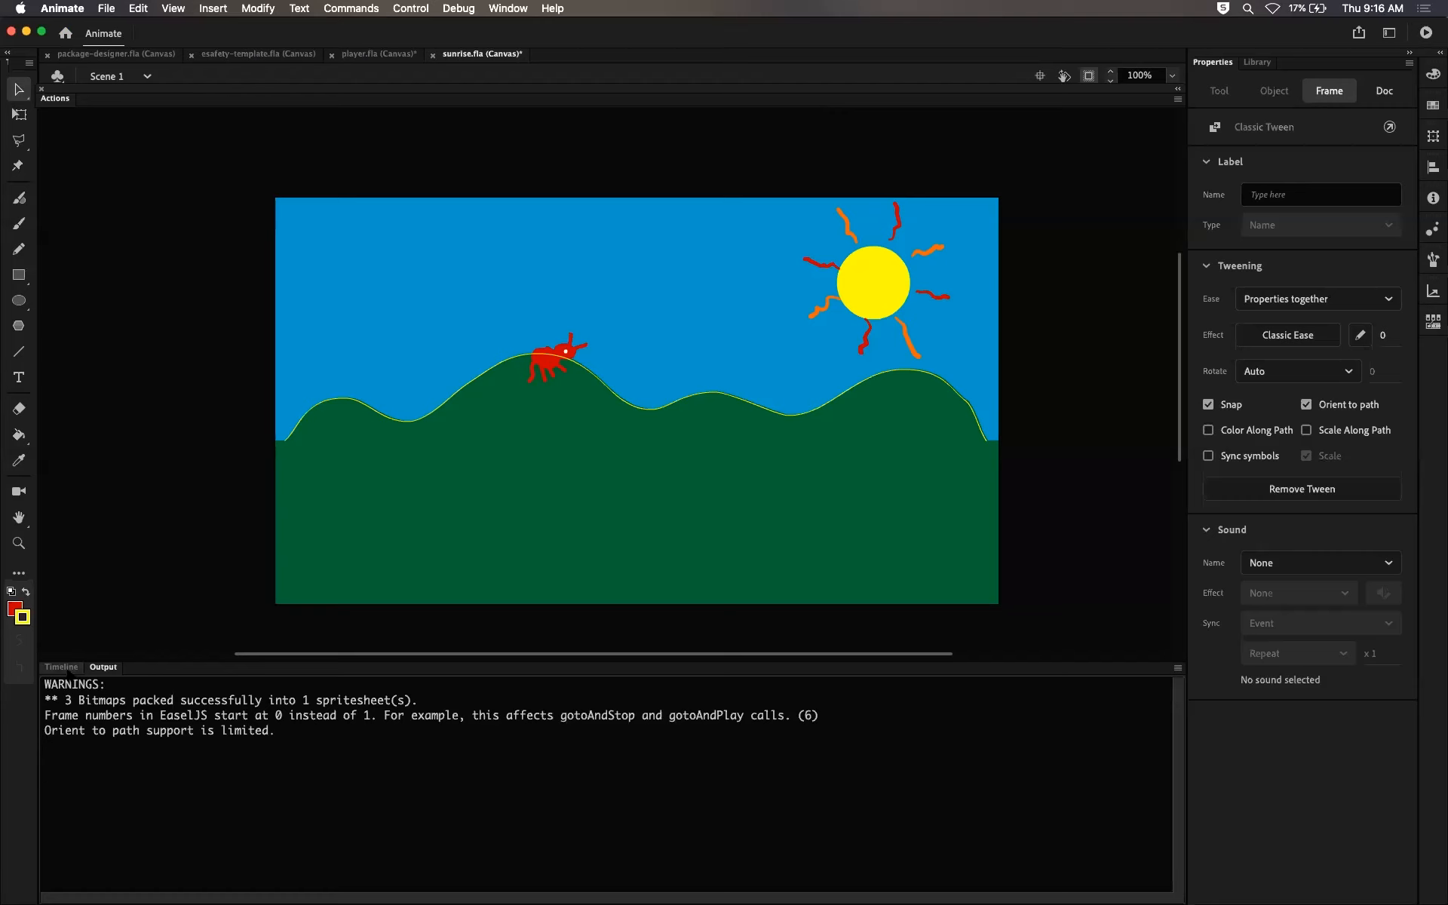
{"action": "left_click", "coordinate": [65, 667]}
{"action": "left_click", "coordinate": [611, 768]}
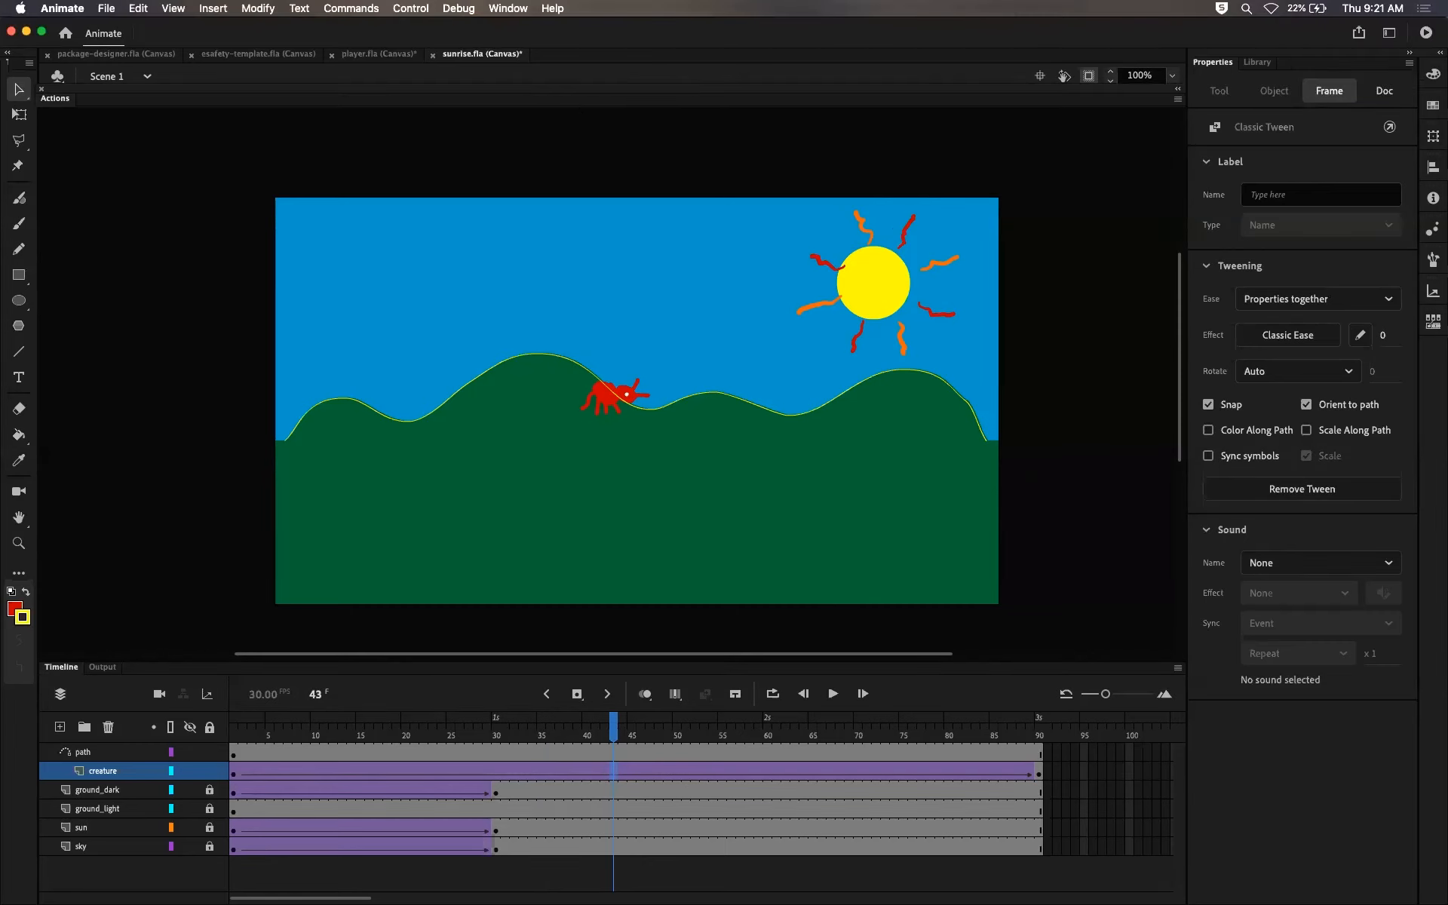
Step: Scrub the sunrise timeline between frames 1 and 90 to check the creature's motion and orientation along the hills
{"action": "left_click_drag", "start_coordinate": [615, 730], "coordinate": [294, 634]}
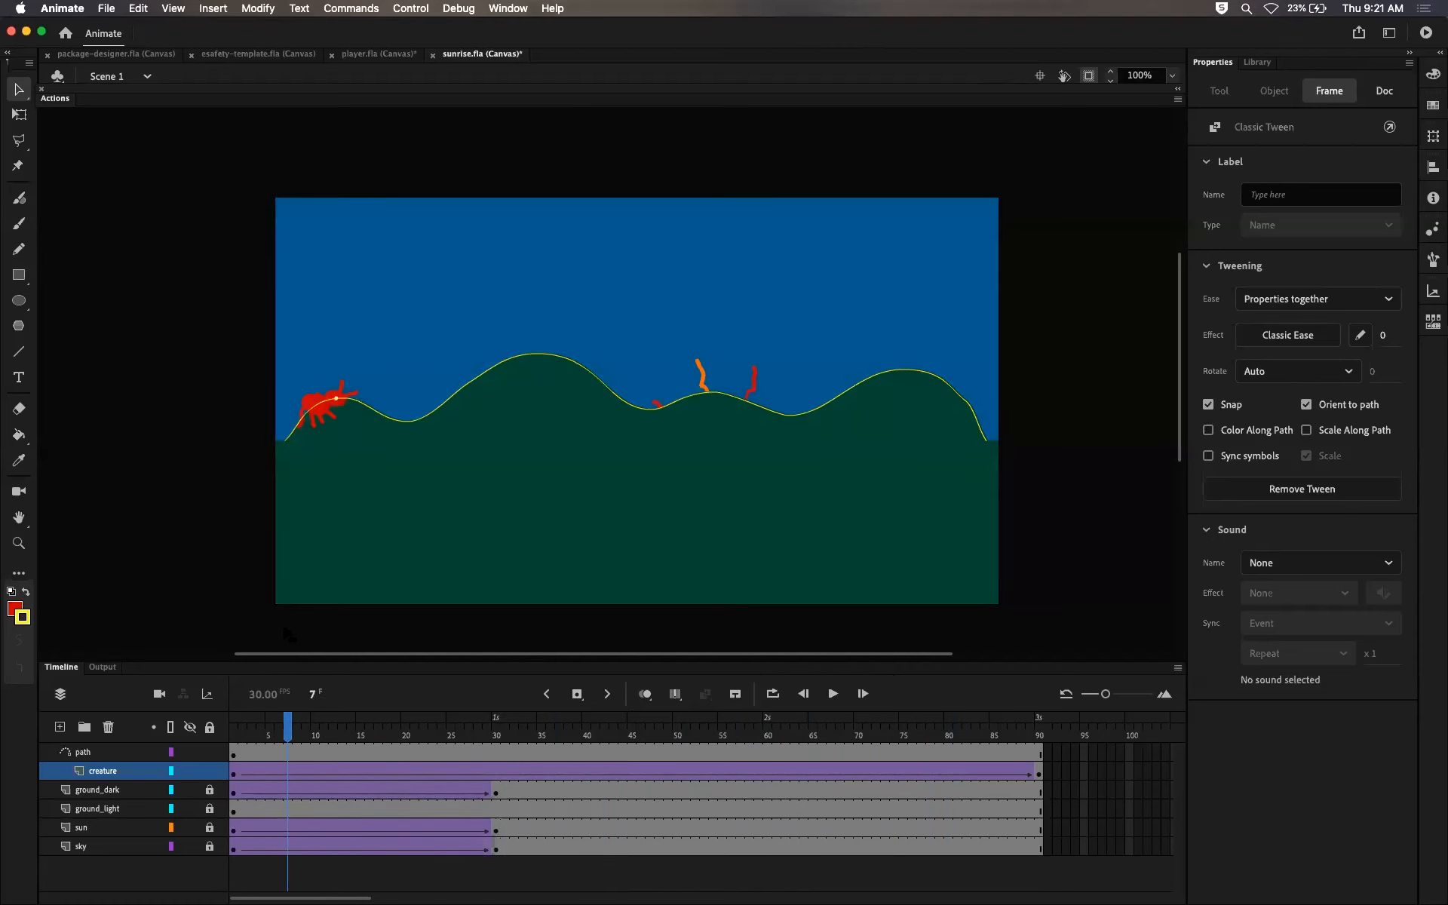
{"action": "left_click", "coordinate": [289, 635]}
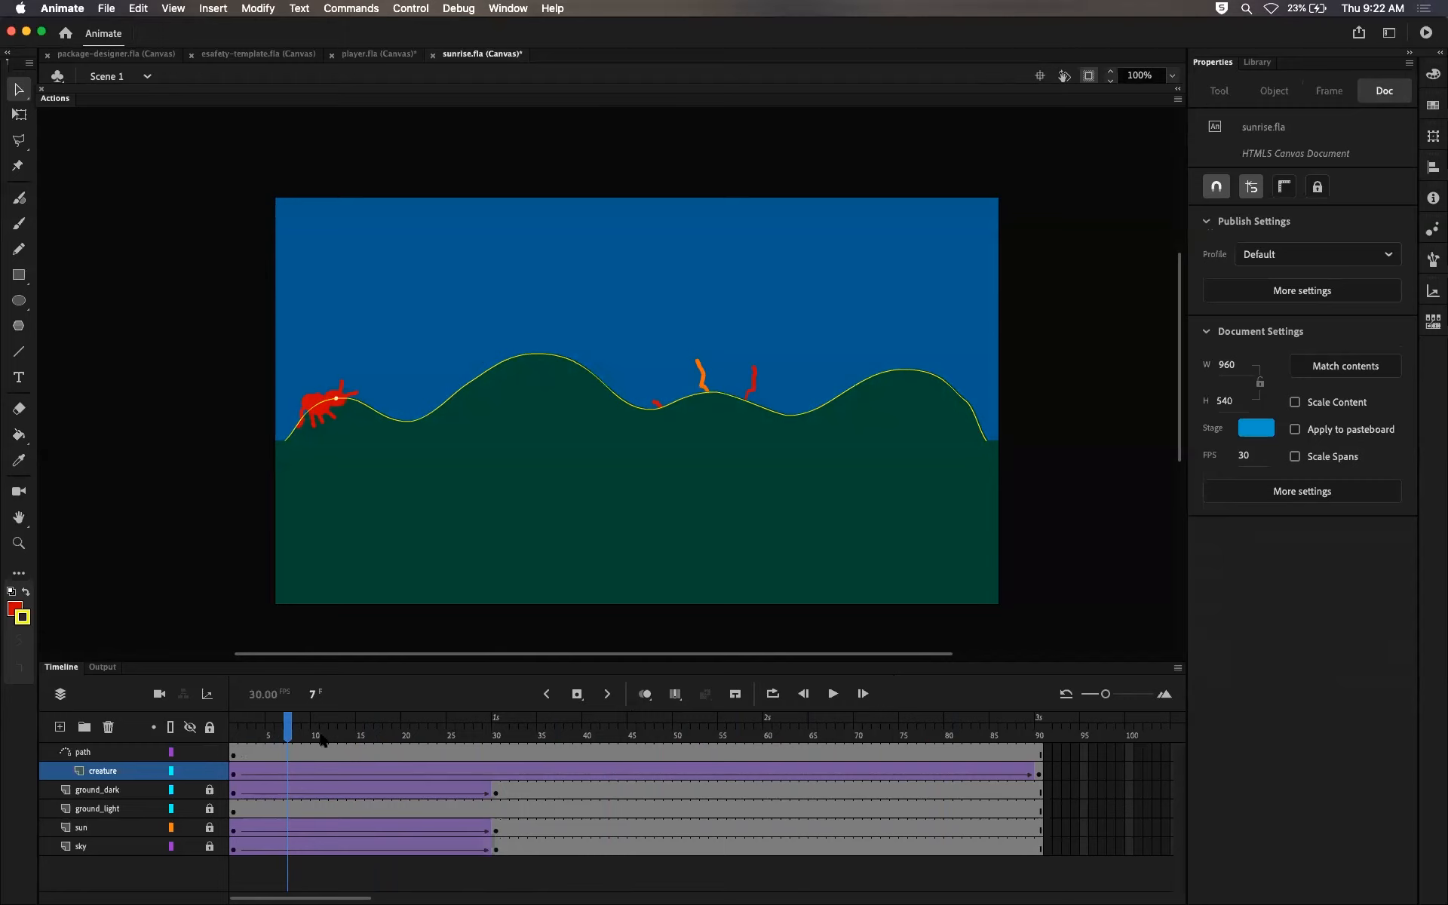
{"action": "left_click_drag", "start_coordinate": [292, 735], "coordinate": [477, 711]}
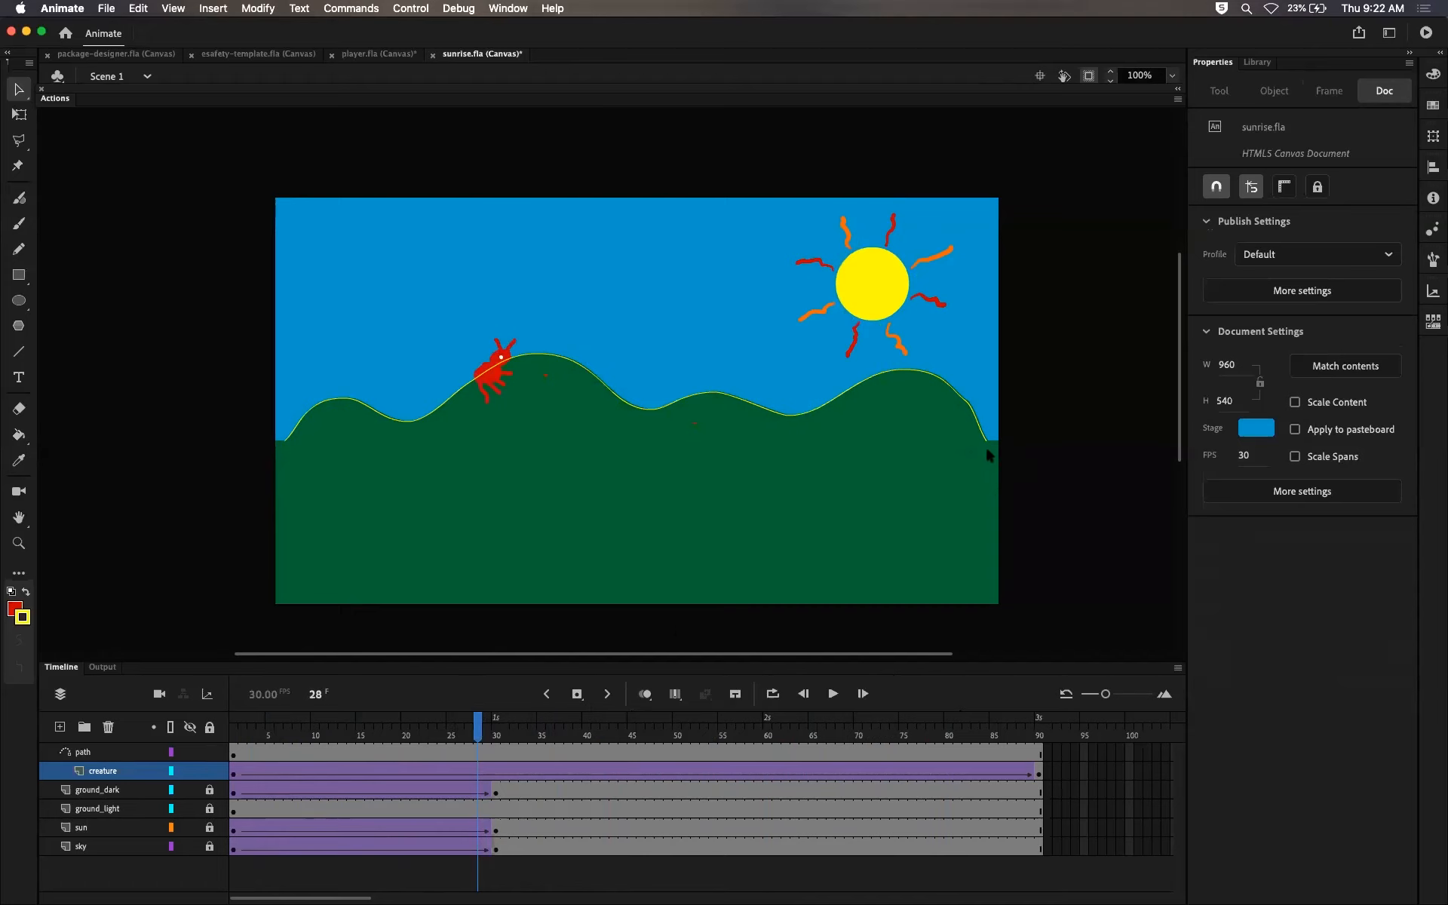
{"action": "left_click_drag", "start_coordinate": [477, 728], "coordinate": [1042, 686]}
{"action": "left_click", "coordinate": [822, 776]}
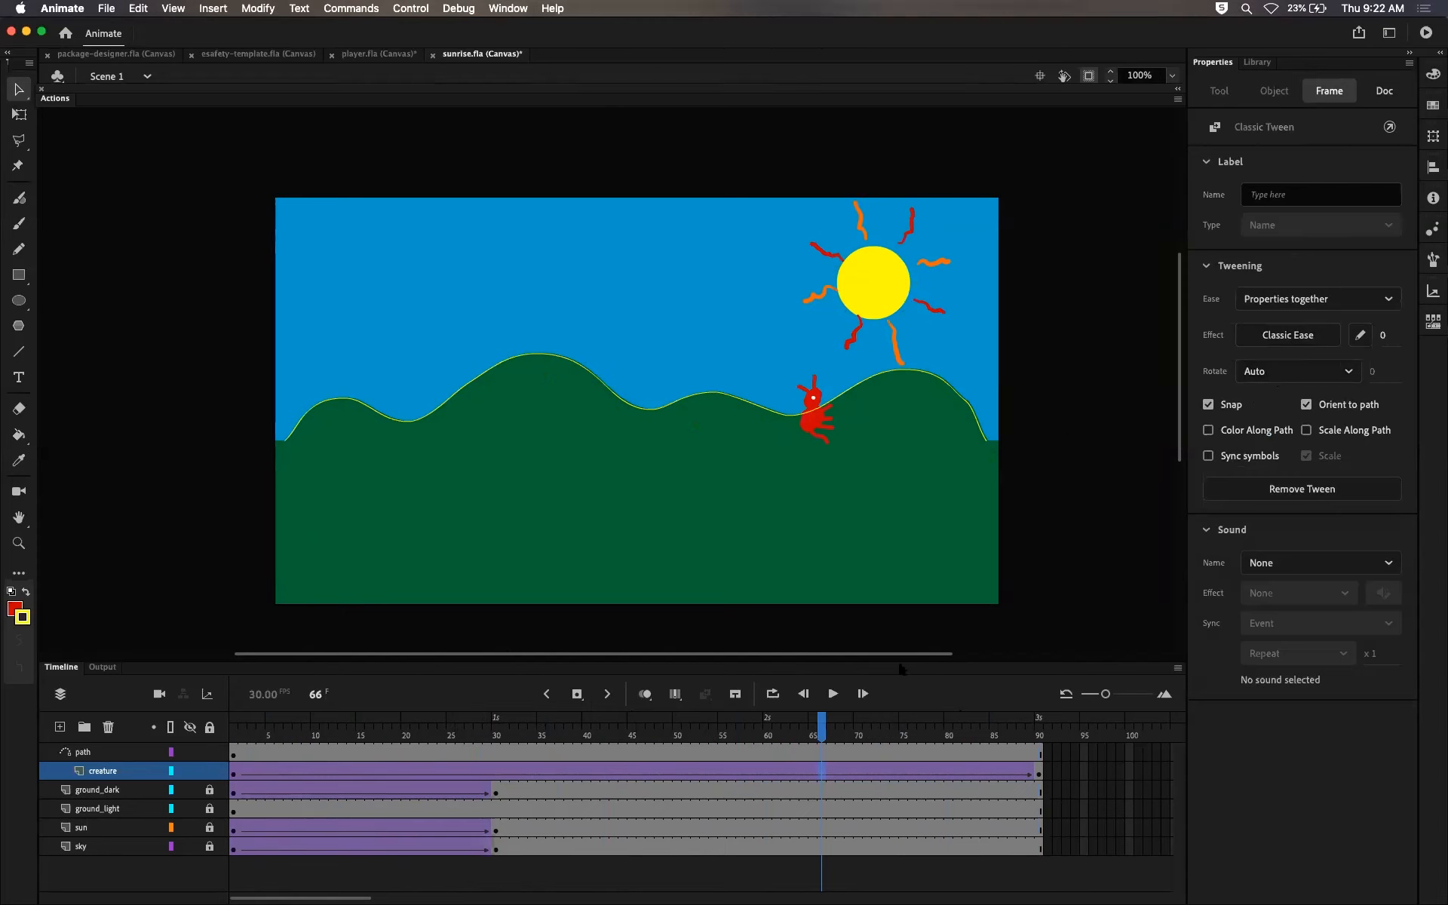
{"action": "left_click_drag", "start_coordinate": [825, 724], "coordinate": [144, 730]}
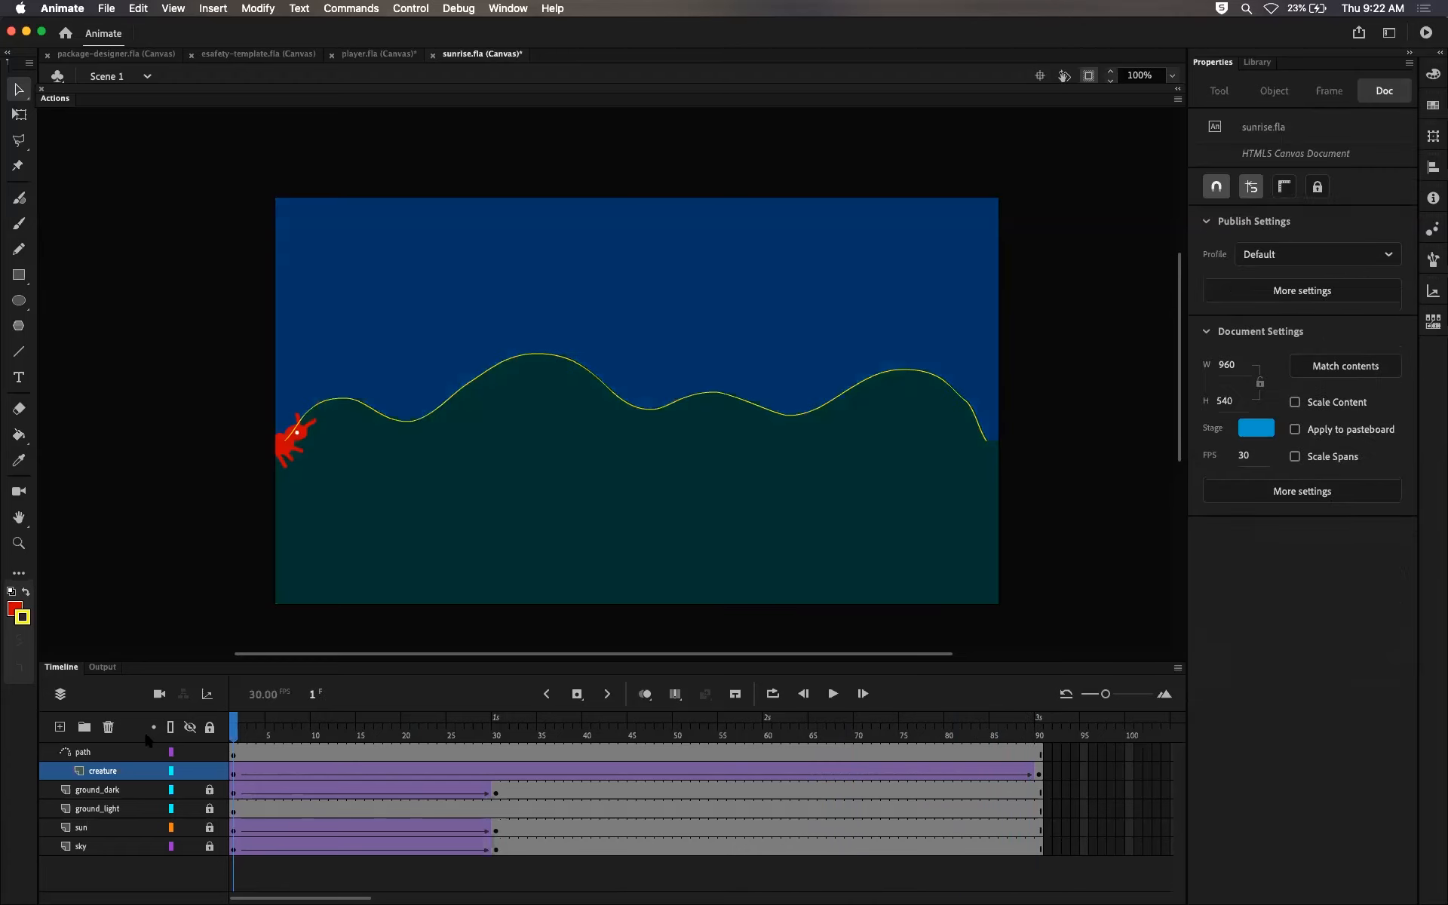
Step: Test the movie twice in the browser from frame 1, returning to Animate after each test
{"action": "key", "text": "super+Return"}
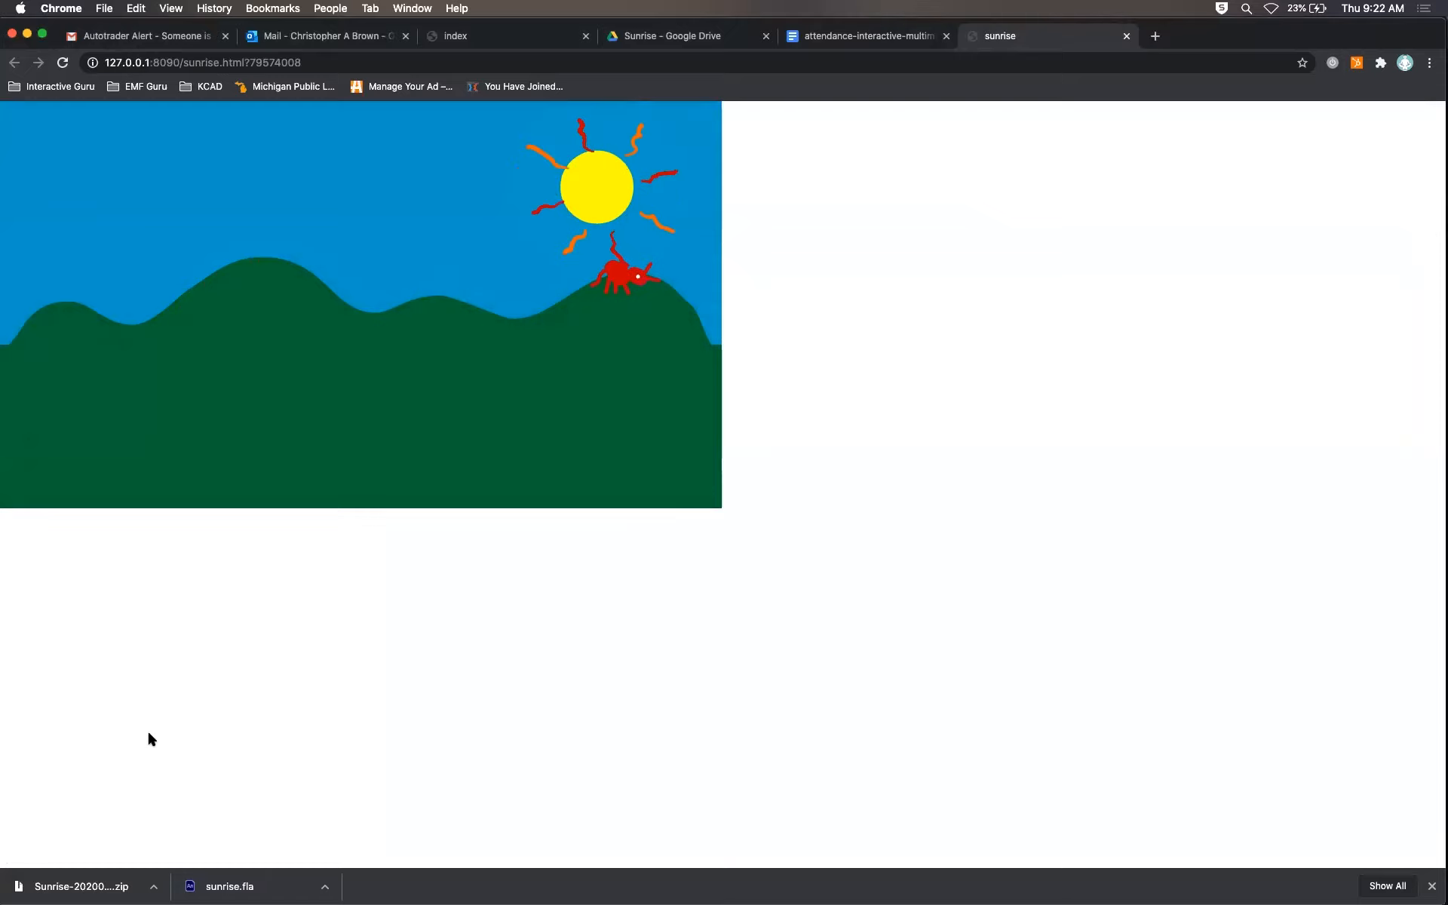
{"action": "left_click", "coordinate": [1127, 35]}
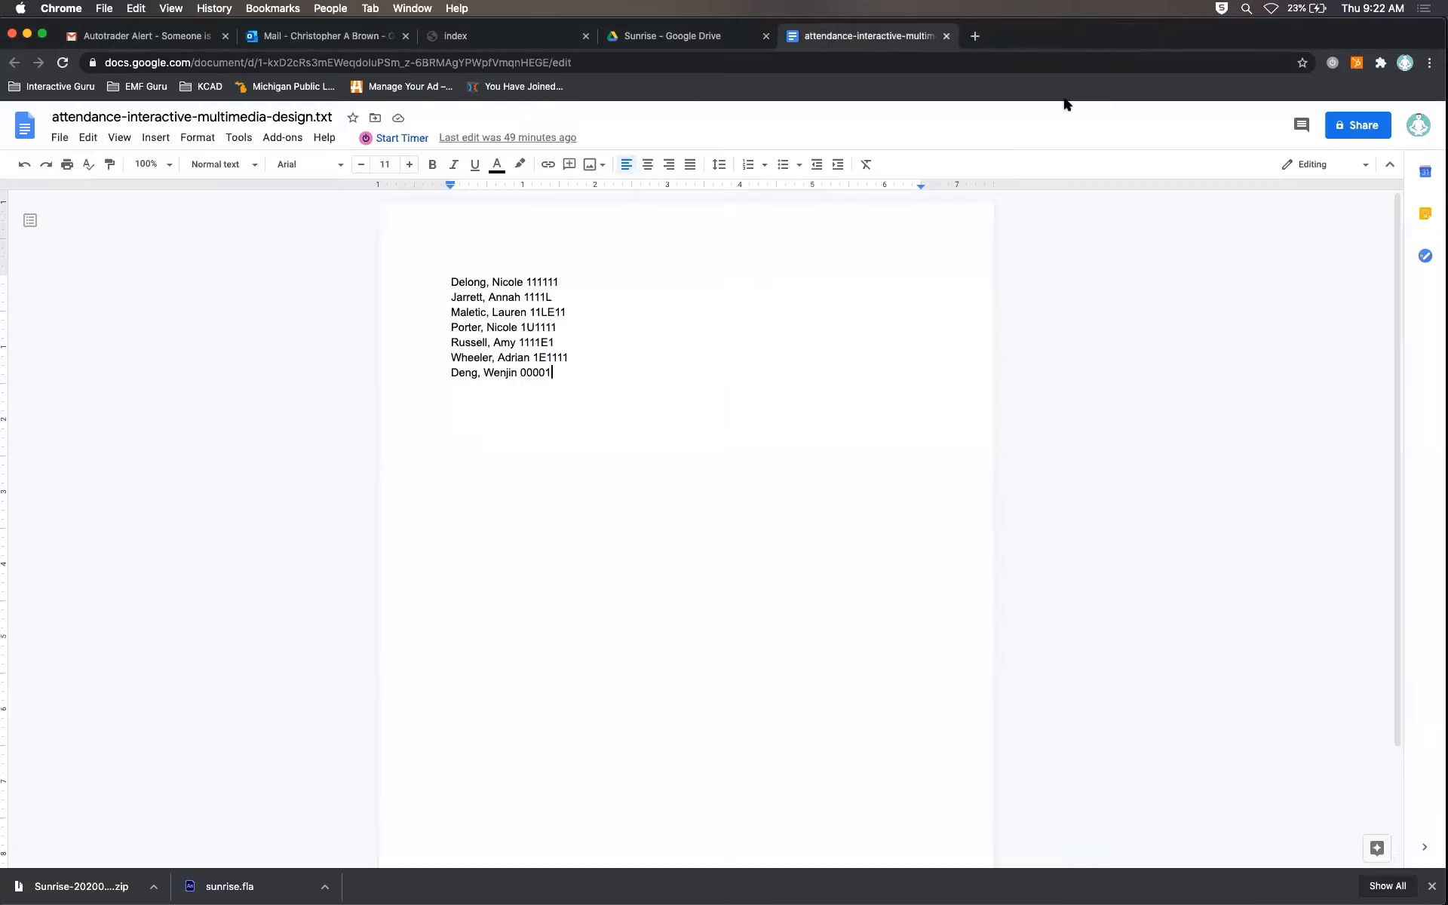
{"action": "key", "text": "super+Tab"}
{"action": "left_click", "coordinate": [58, 668]}
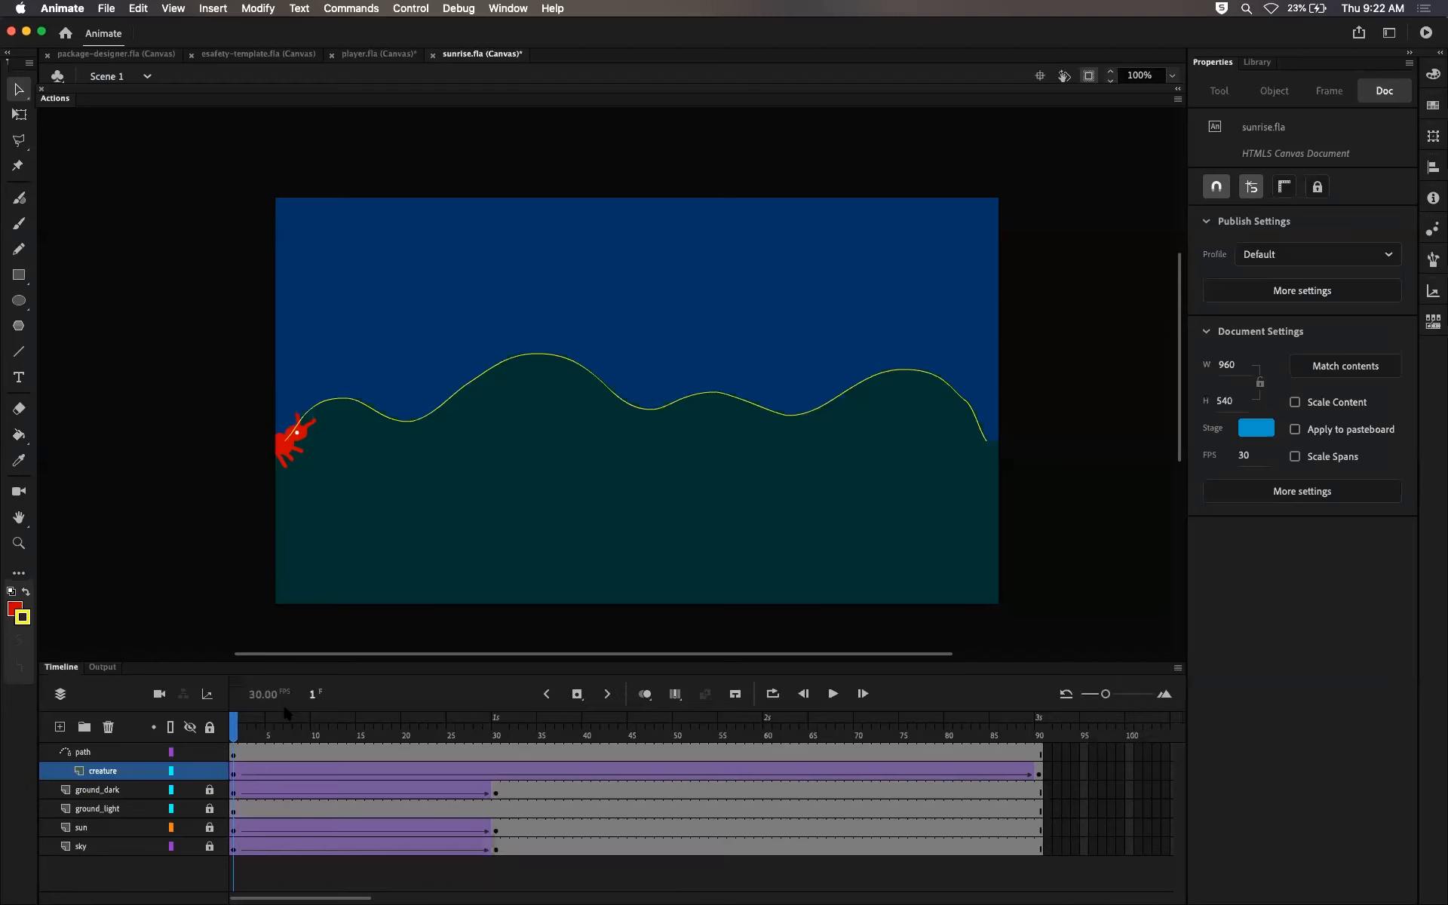
{"action": "left_click_drag", "start_coordinate": [239, 732], "coordinate": [234, 647]}
{"action": "key", "text": "super+Return"}
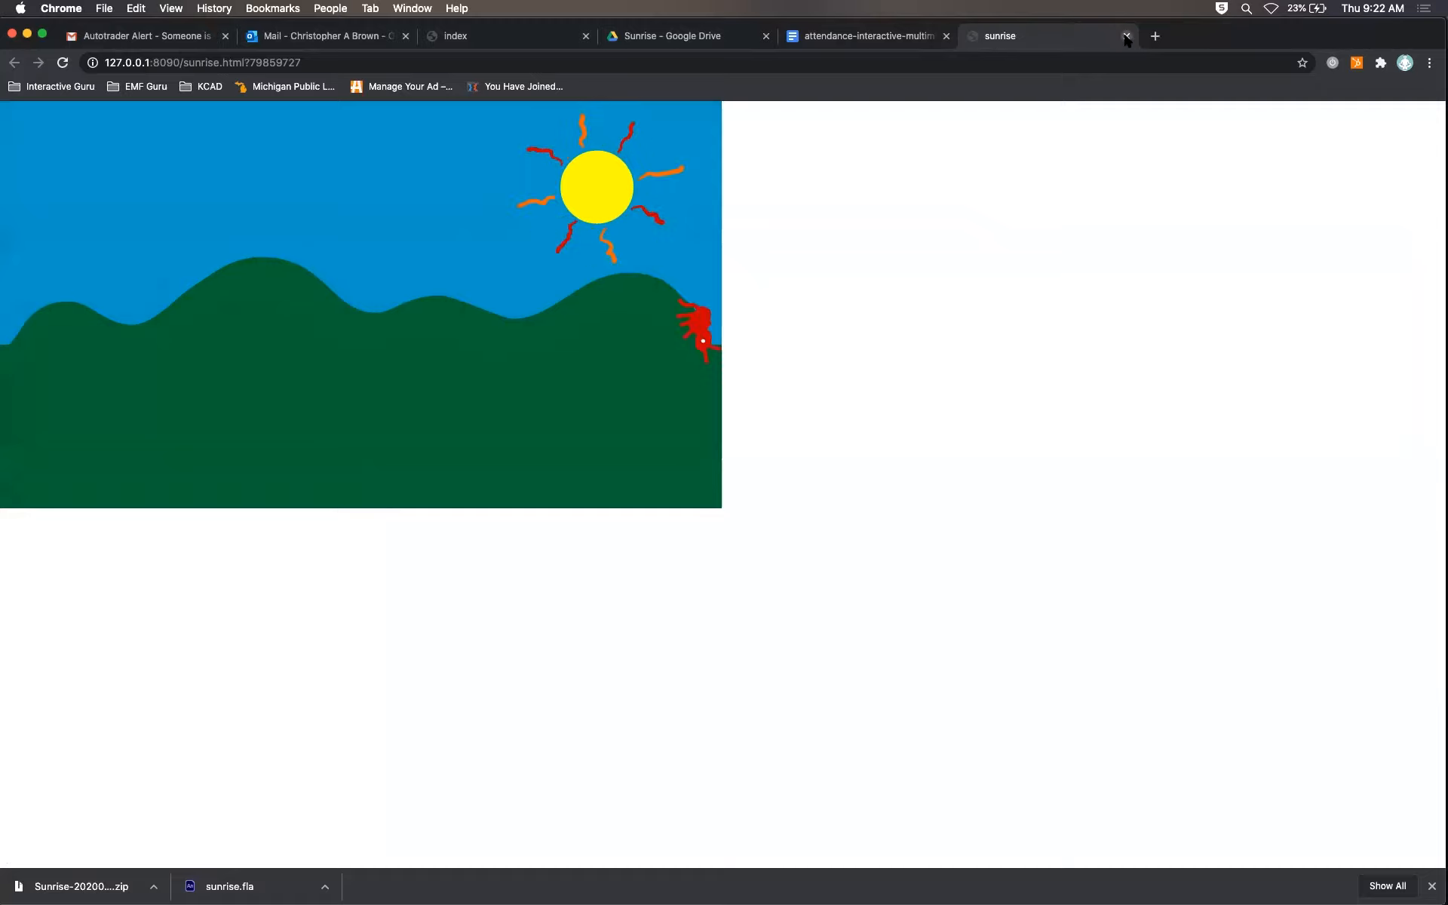
{"action": "key", "text": "super+Tab"}
{"action": "left_click", "coordinate": [62, 666]}
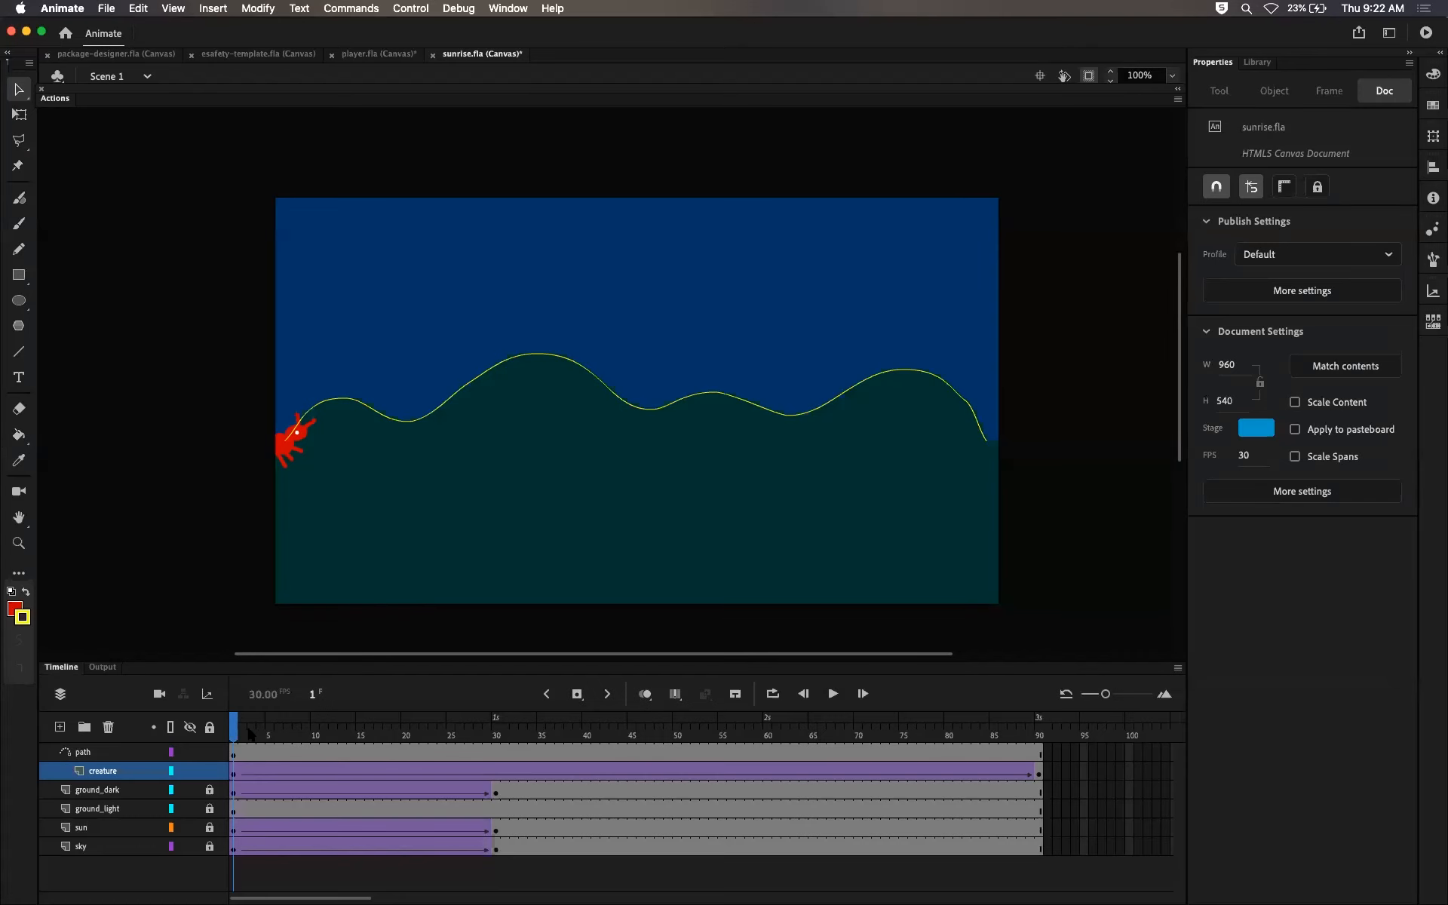
Step: Play the animation on the stage, return to frame 1 and check the creature layer's first keyframe
{"action": "key", "text": "Return"}
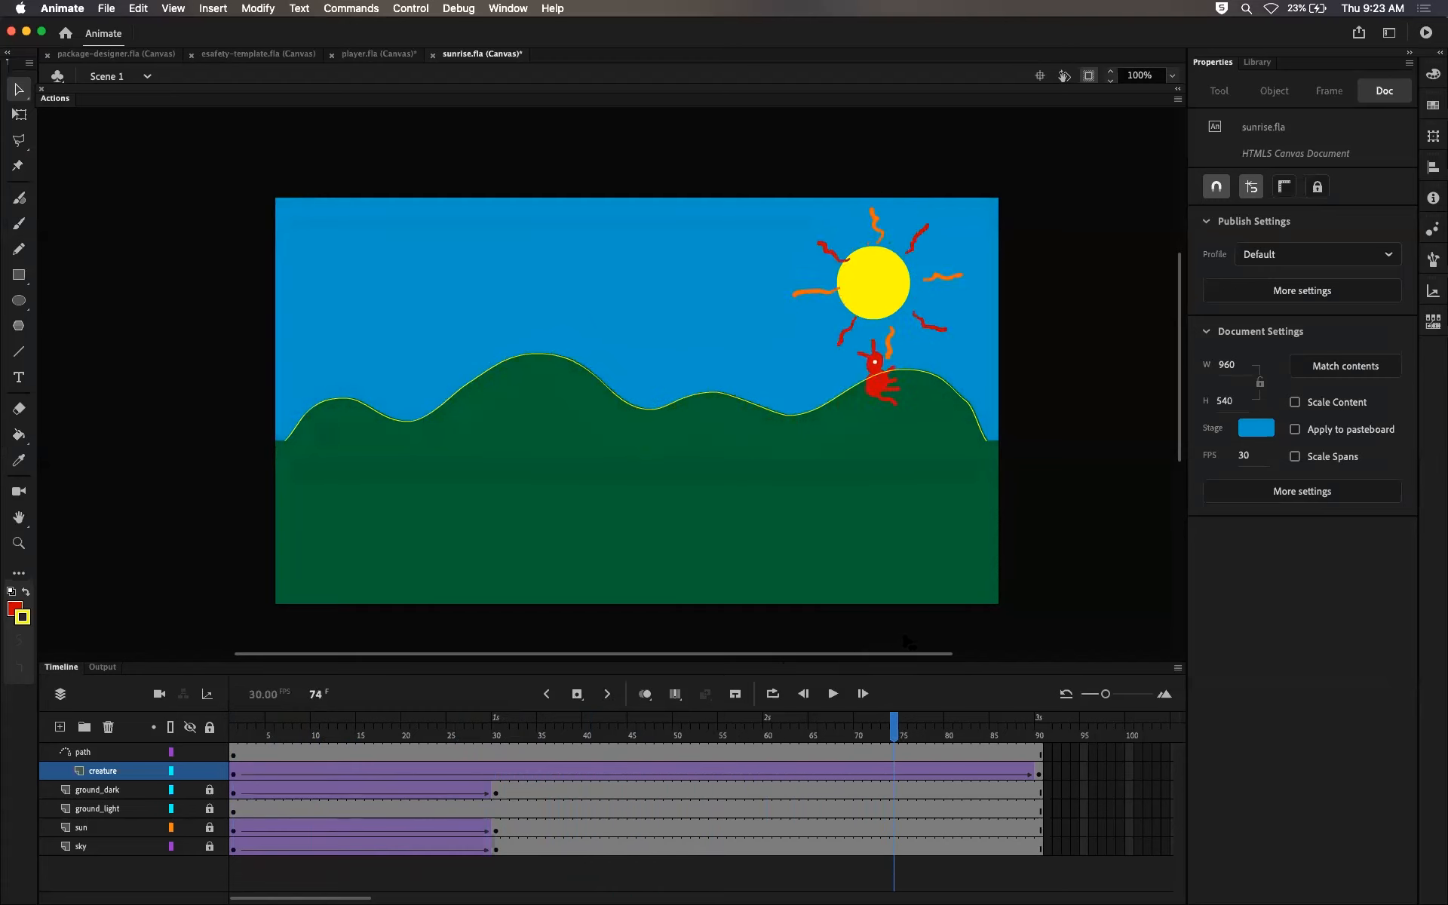
{"action": "left_click_drag", "start_coordinate": [985, 635], "coordinate": [235, 681]}
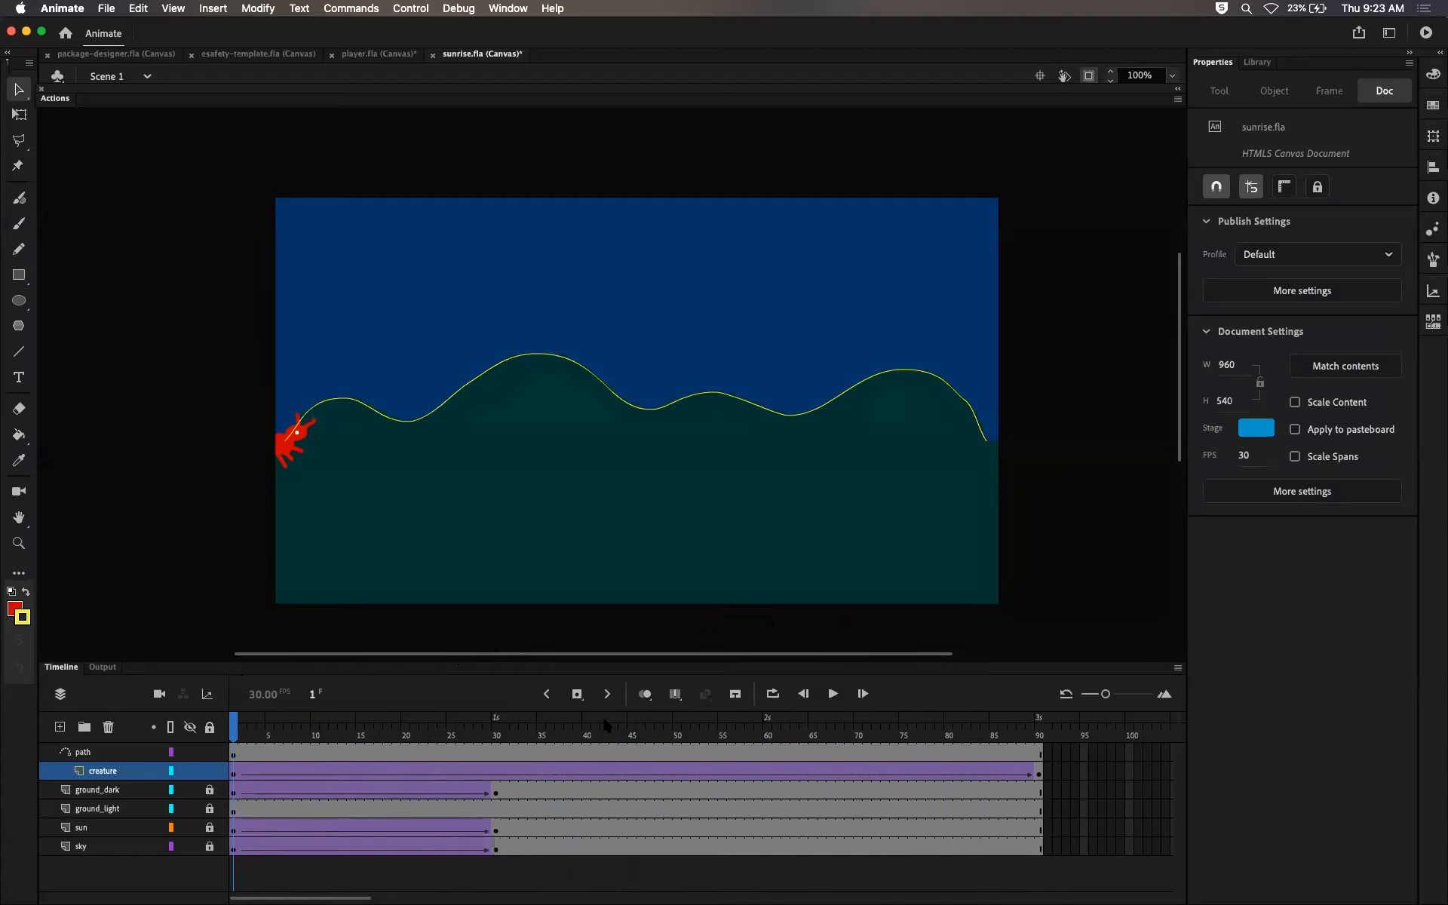
{"action": "left_click_drag", "start_coordinate": [237, 736], "coordinate": [236, 695]}
{"action": "left_click", "coordinate": [316, 730]}
{"action": "left_click_drag", "start_coordinate": [316, 731], "coordinate": [233, 730]}
{"action": "left_click", "coordinate": [235, 774]}
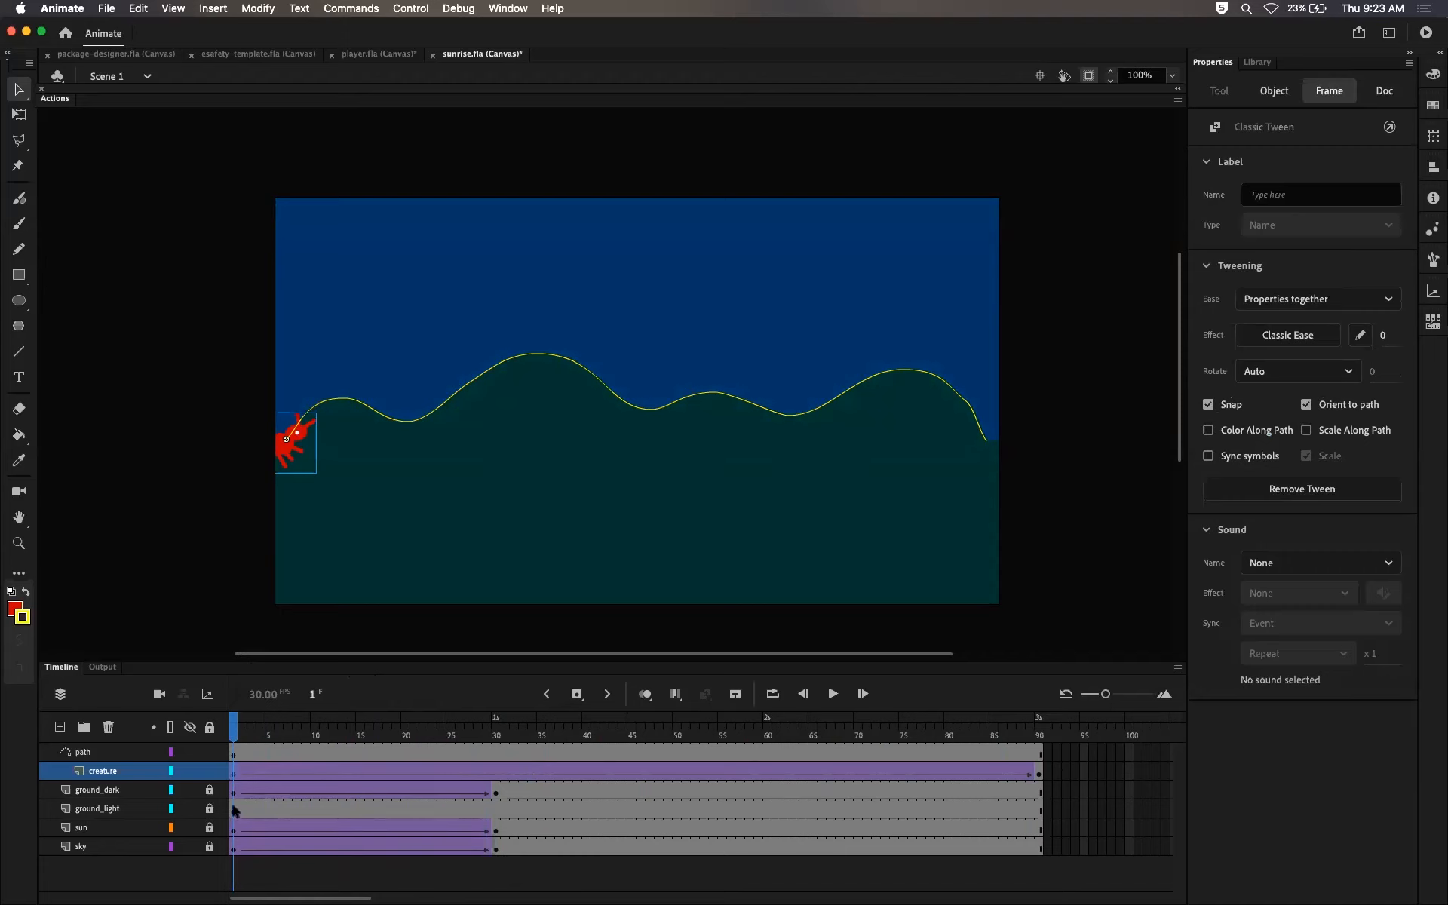
{"action": "mouse_move", "coordinate": [233, 730]}
{"action": "left_mouse_down"}
{"action": "mouse_move", "coordinate": [253, 729]}
{"action": "mouse_move", "coordinate": [228, 725]}
{"action": "left_mouse_up"}
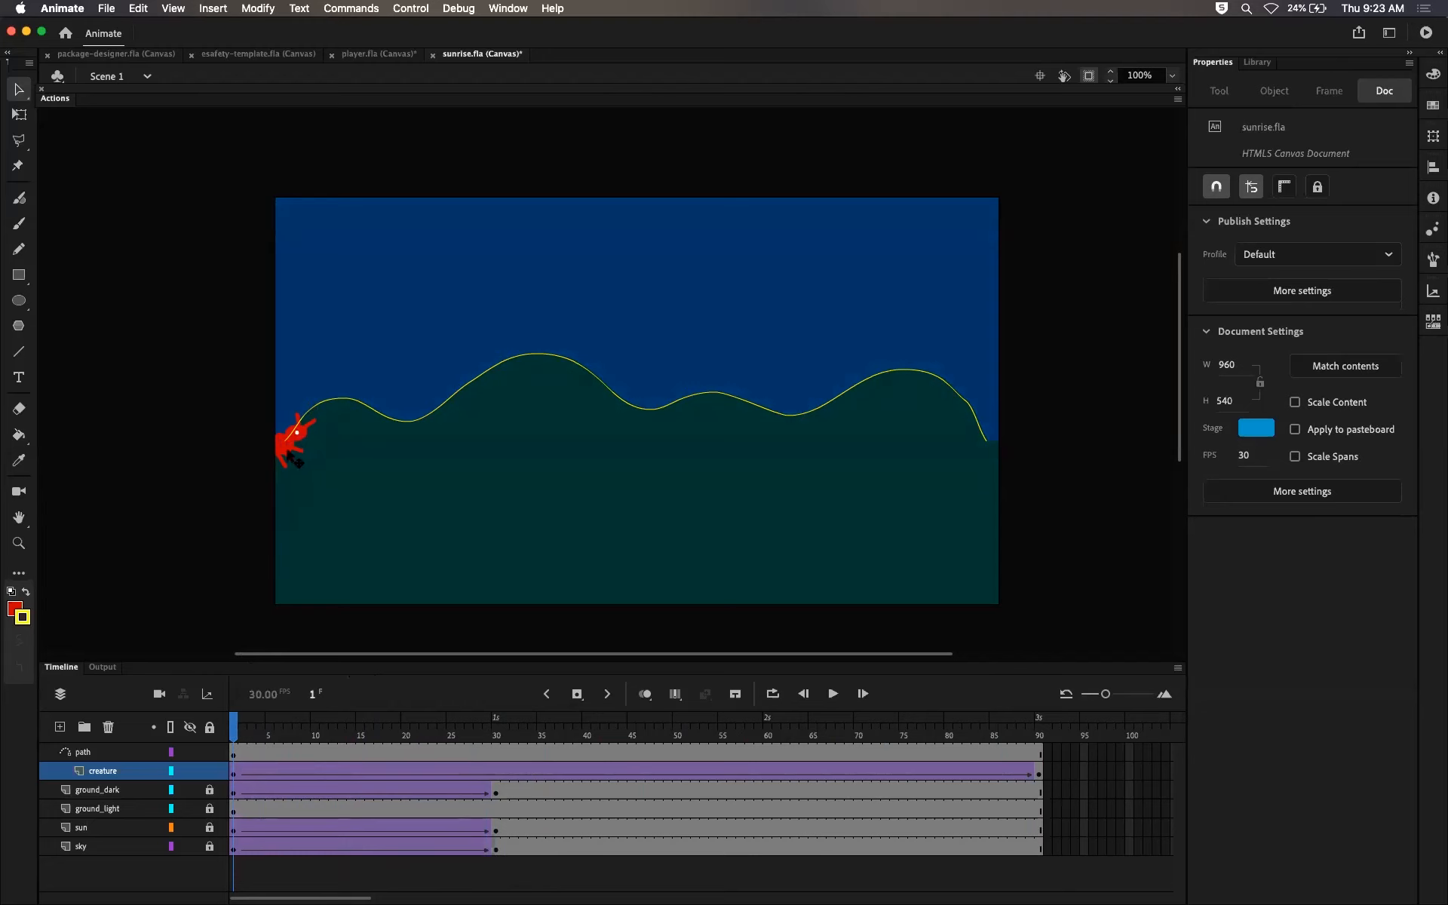
Step: Open the creature symbol for editing in place and turn off clipping of content outside the stage
{"action": "left_click", "coordinate": [289, 455]}
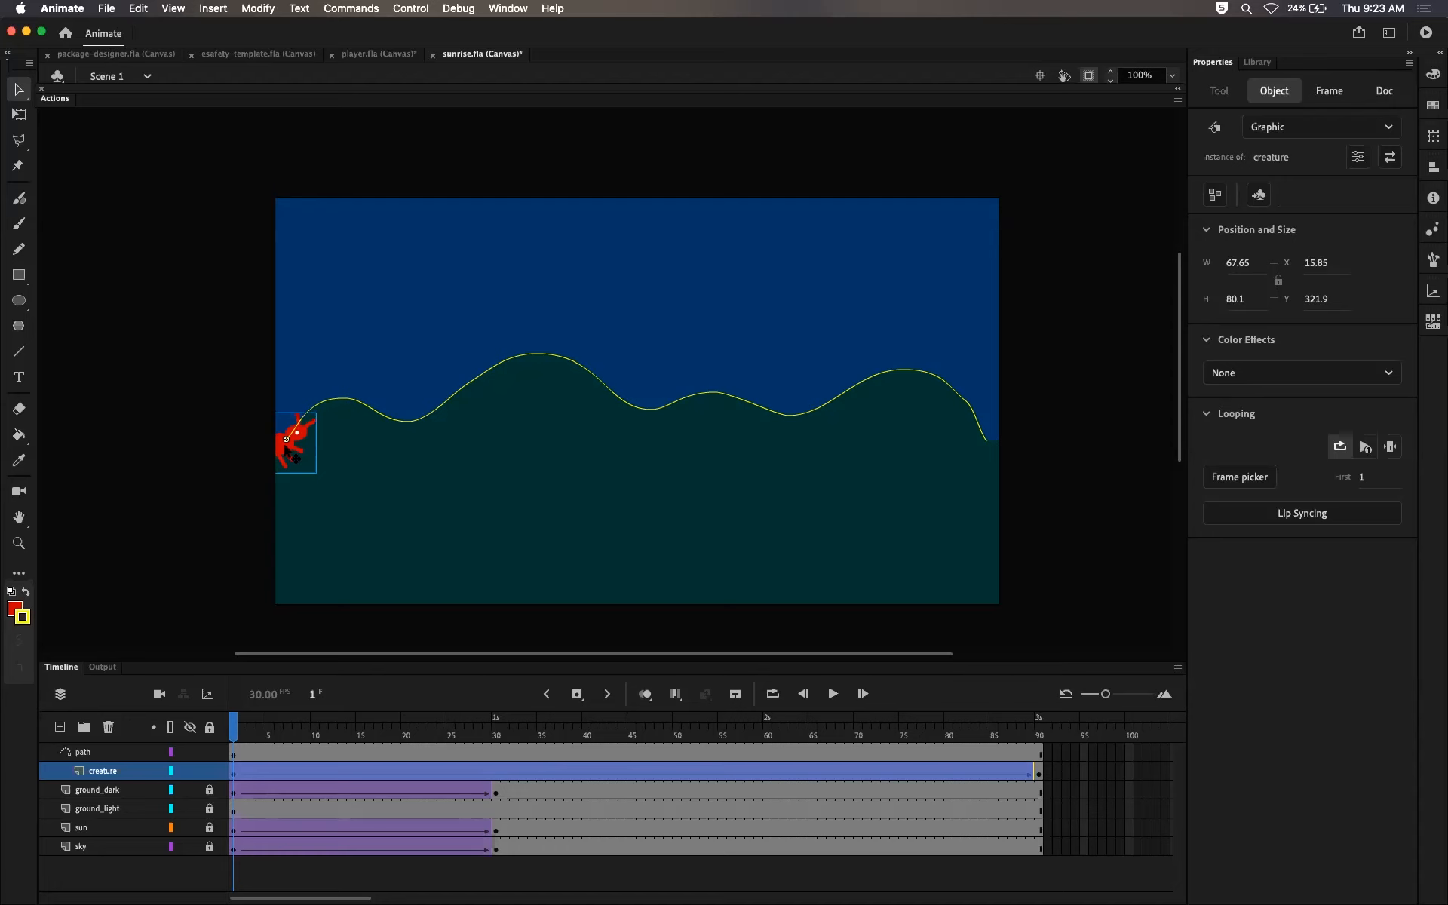
{"action": "double_click", "coordinate": [286, 450]}
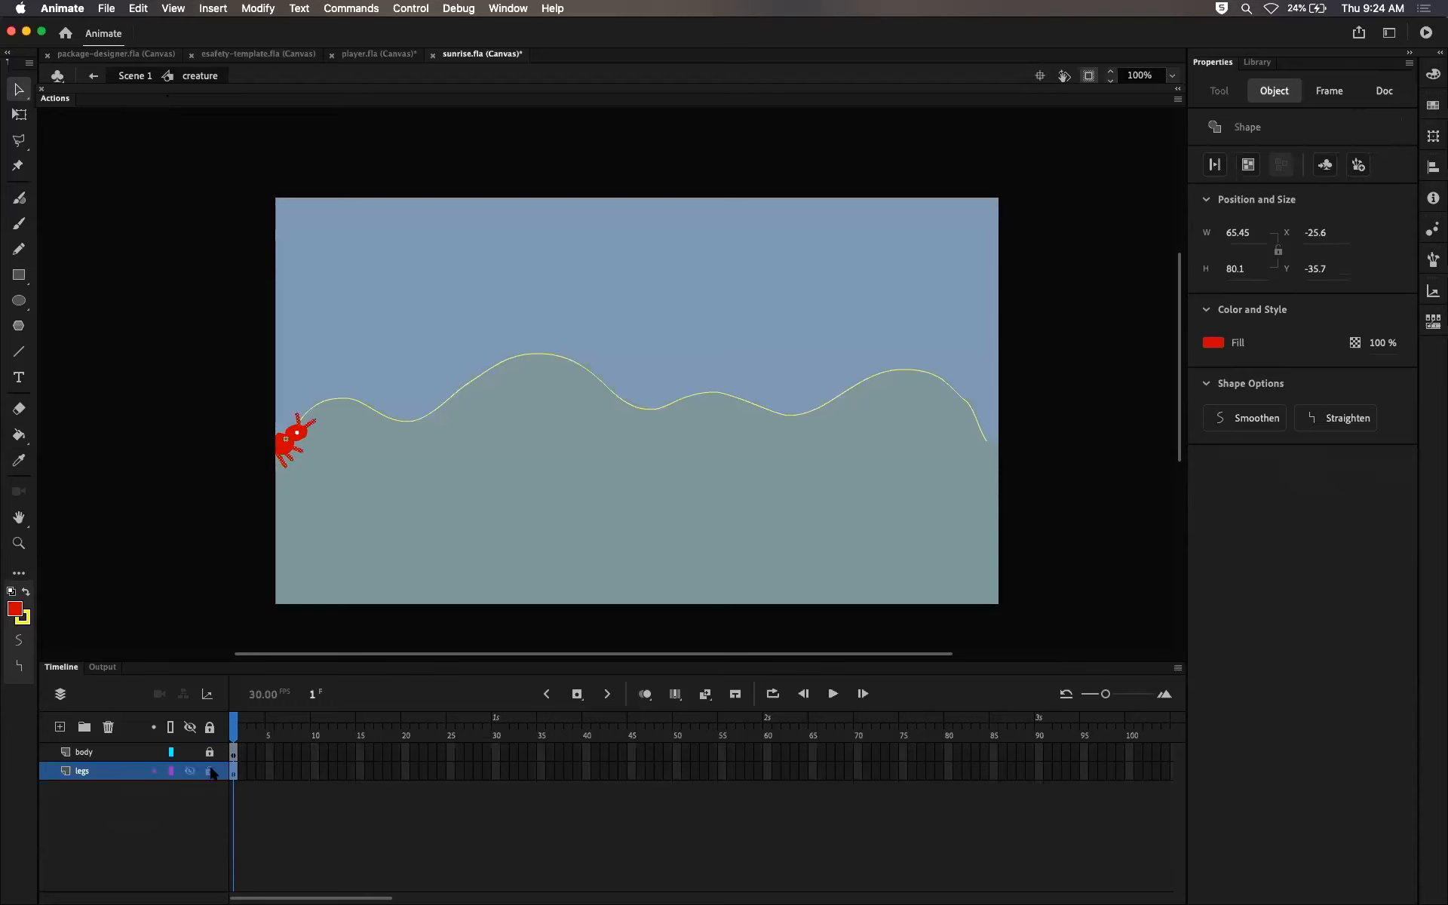
{"action": "left_click", "coordinate": [1089, 76]}
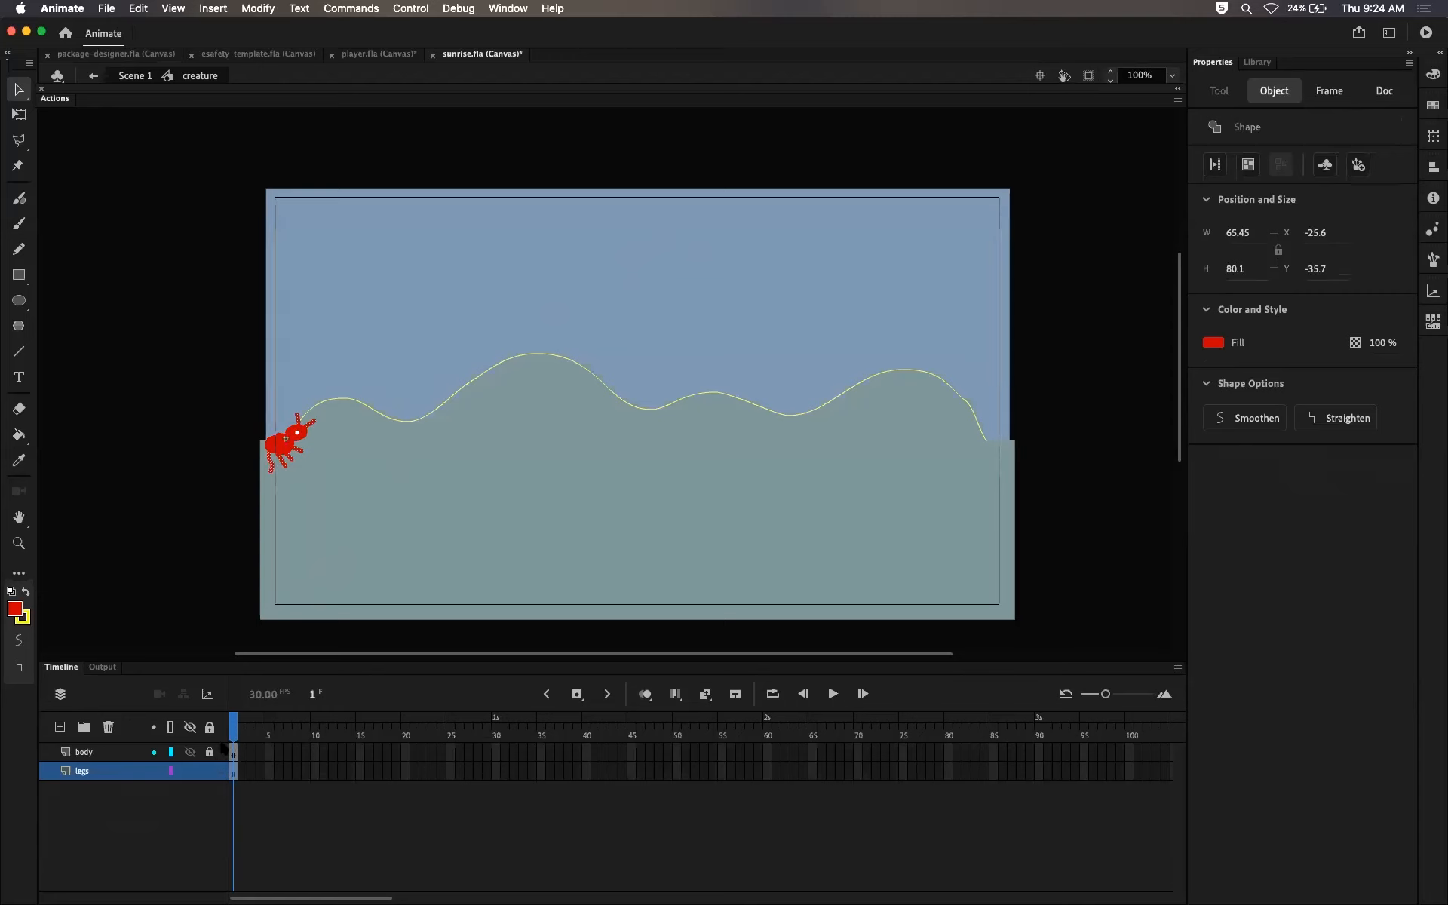
Step: Extend the creature symbol's body and legs layers to frame 5
{"action": "left_click", "coordinate": [234, 754]}
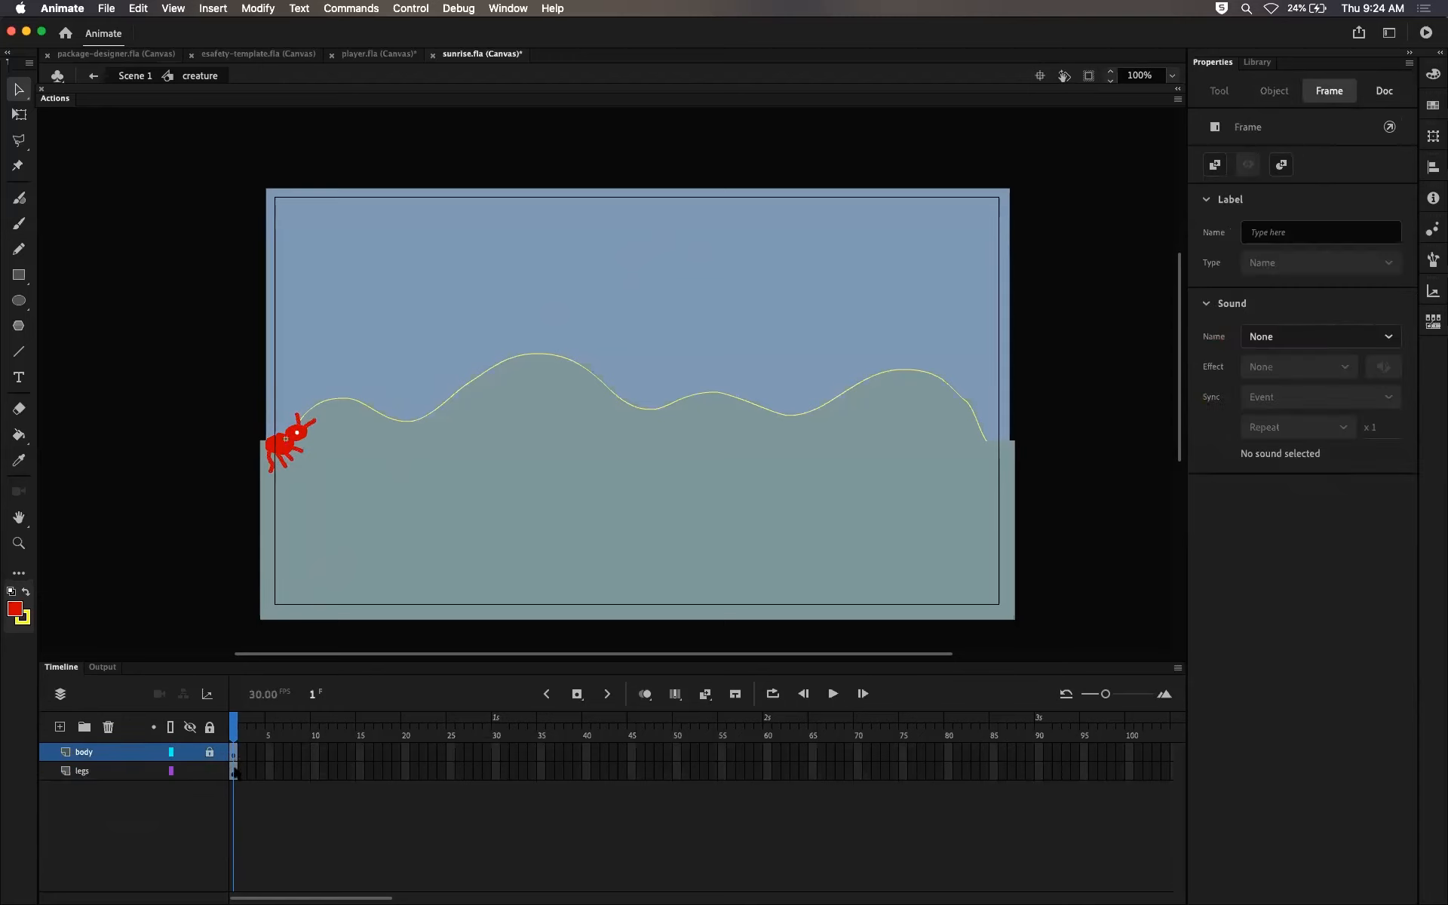
{"action": "left_click", "coordinate": [235, 772]}
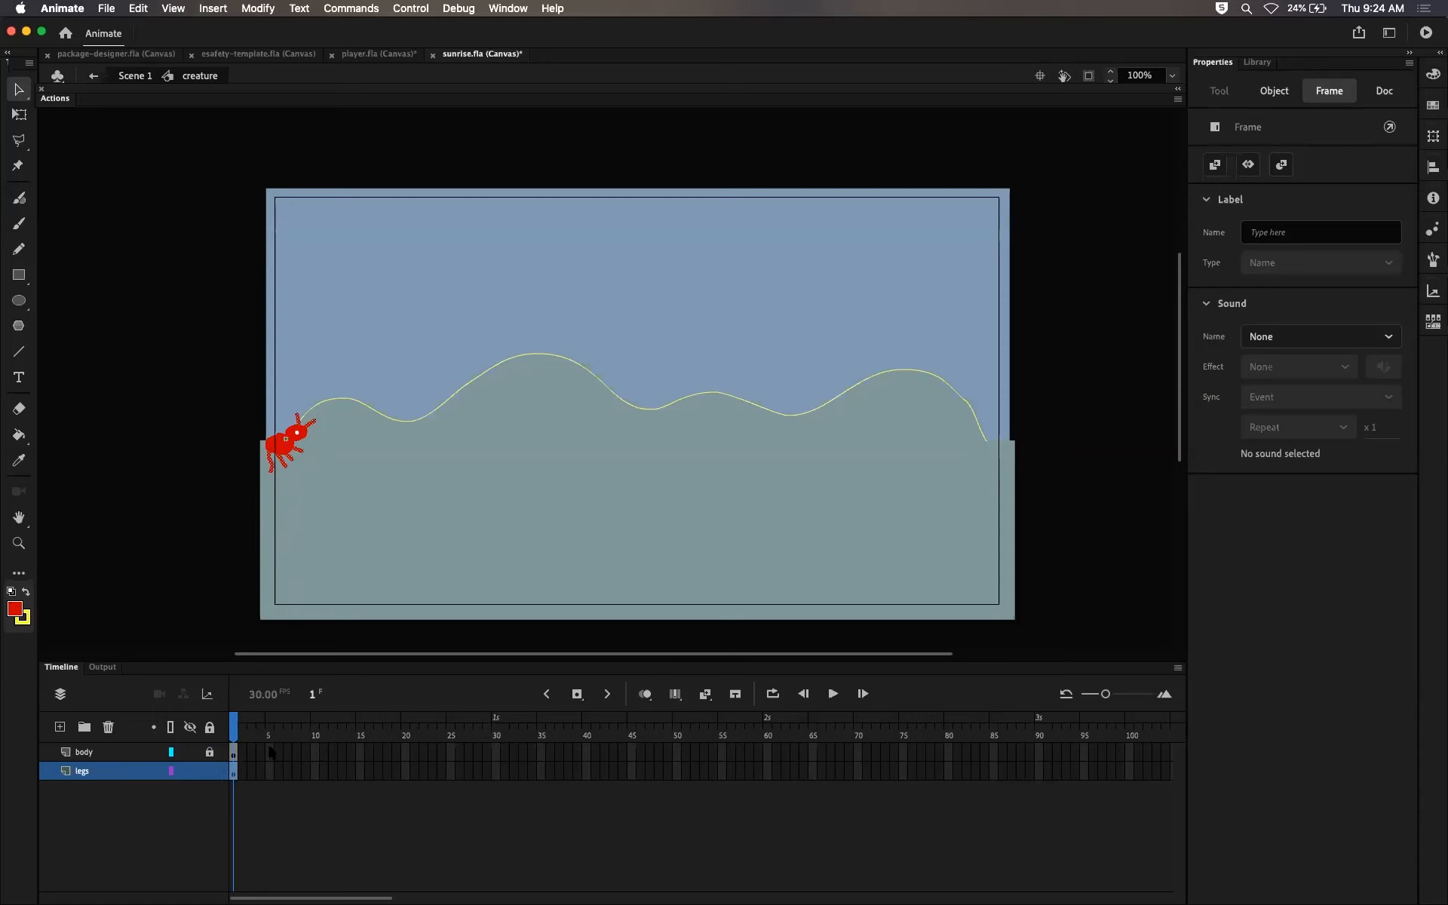
{"action": "left_click_drag", "start_coordinate": [270, 754], "coordinate": [272, 775]}
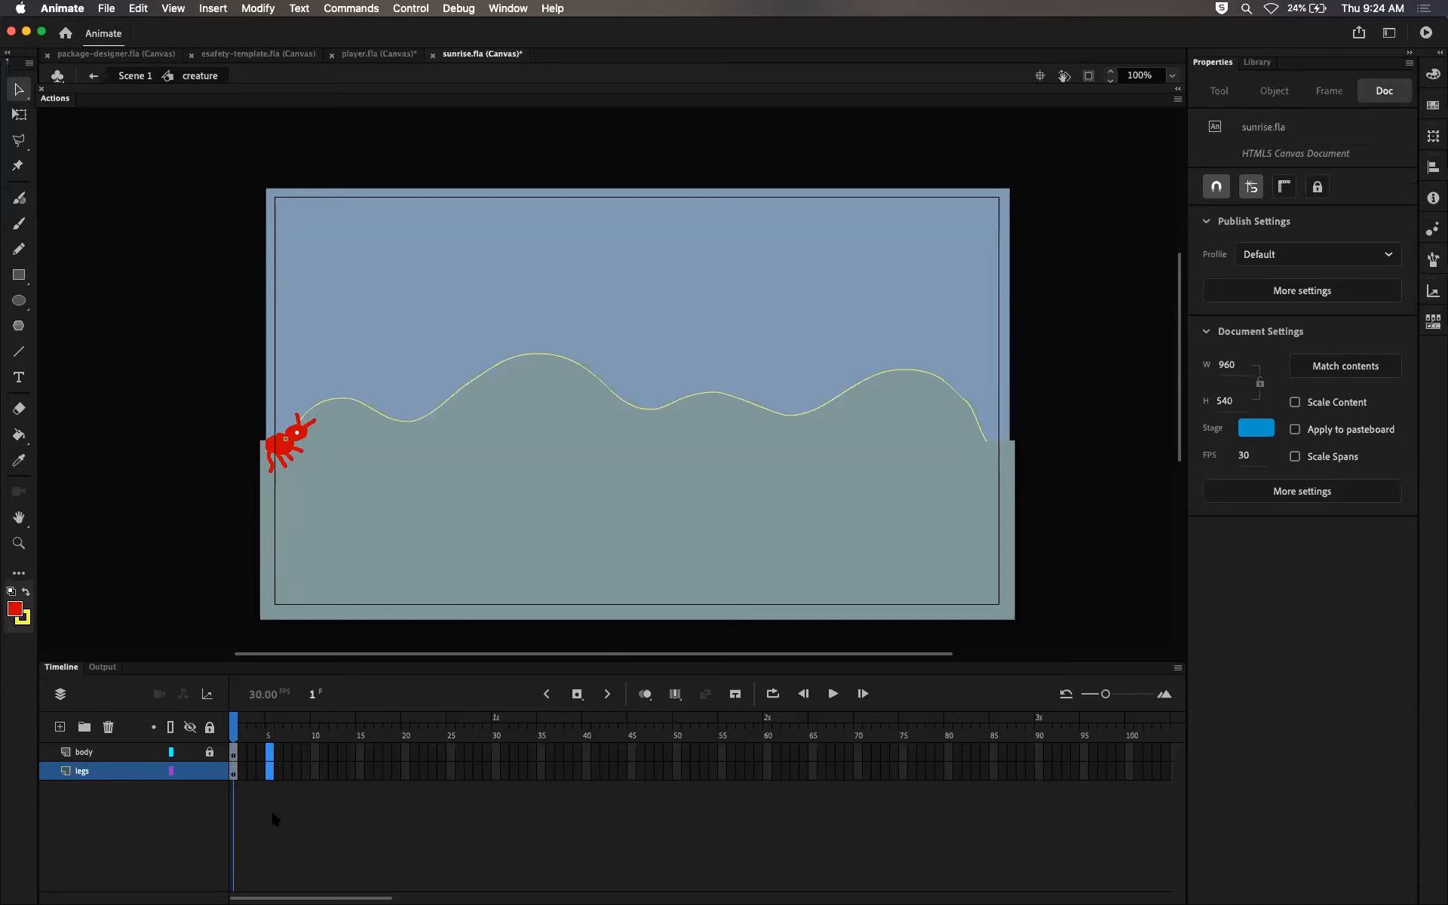
{"action": "key", "text": "F5"}
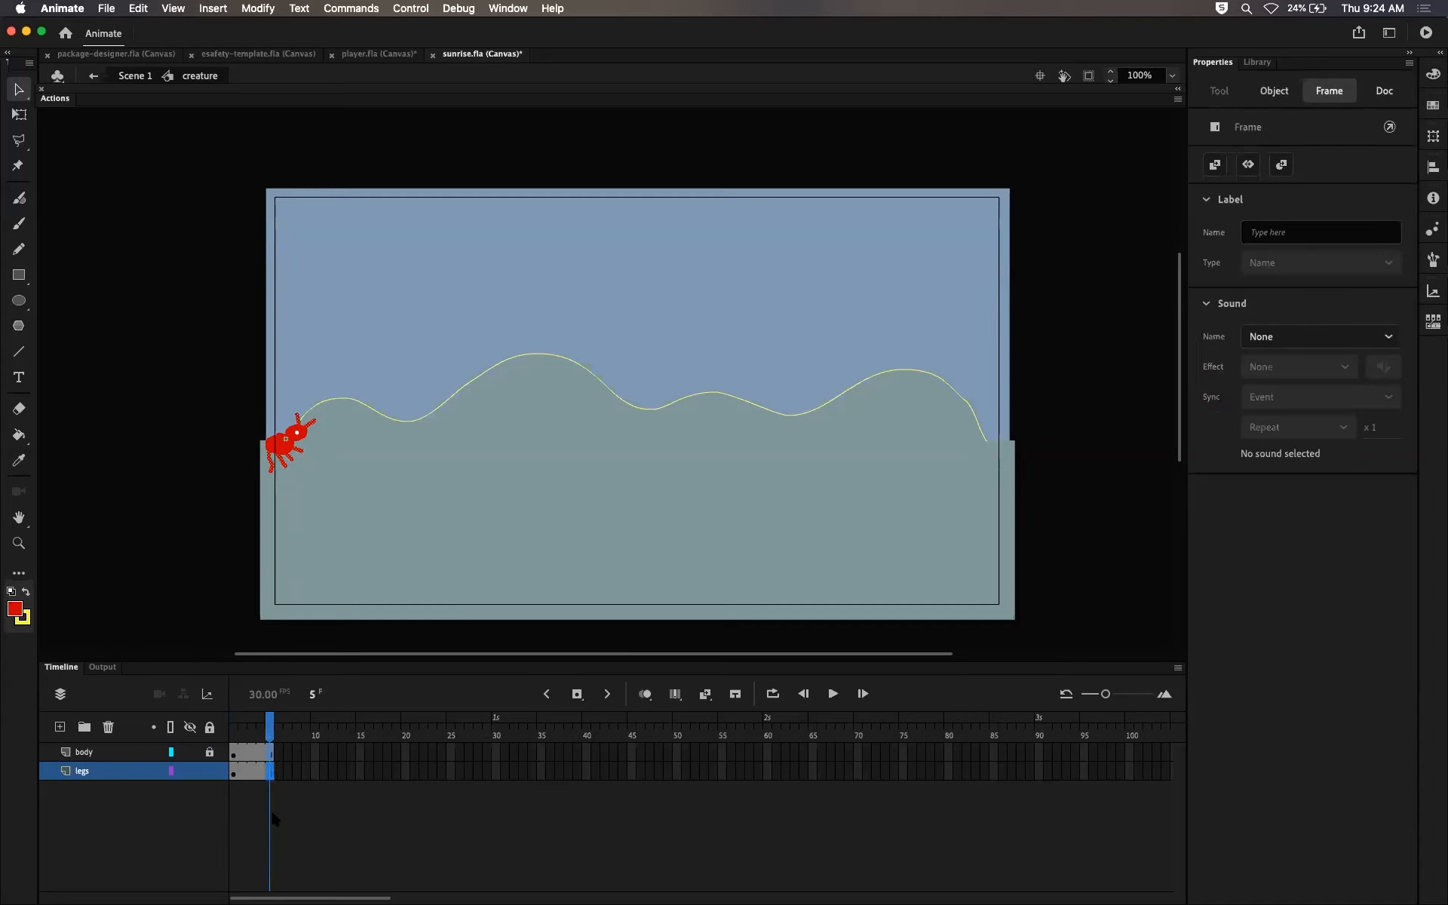
{"action": "left_click_drag", "start_coordinate": [271, 726], "coordinate": [271, 723]}
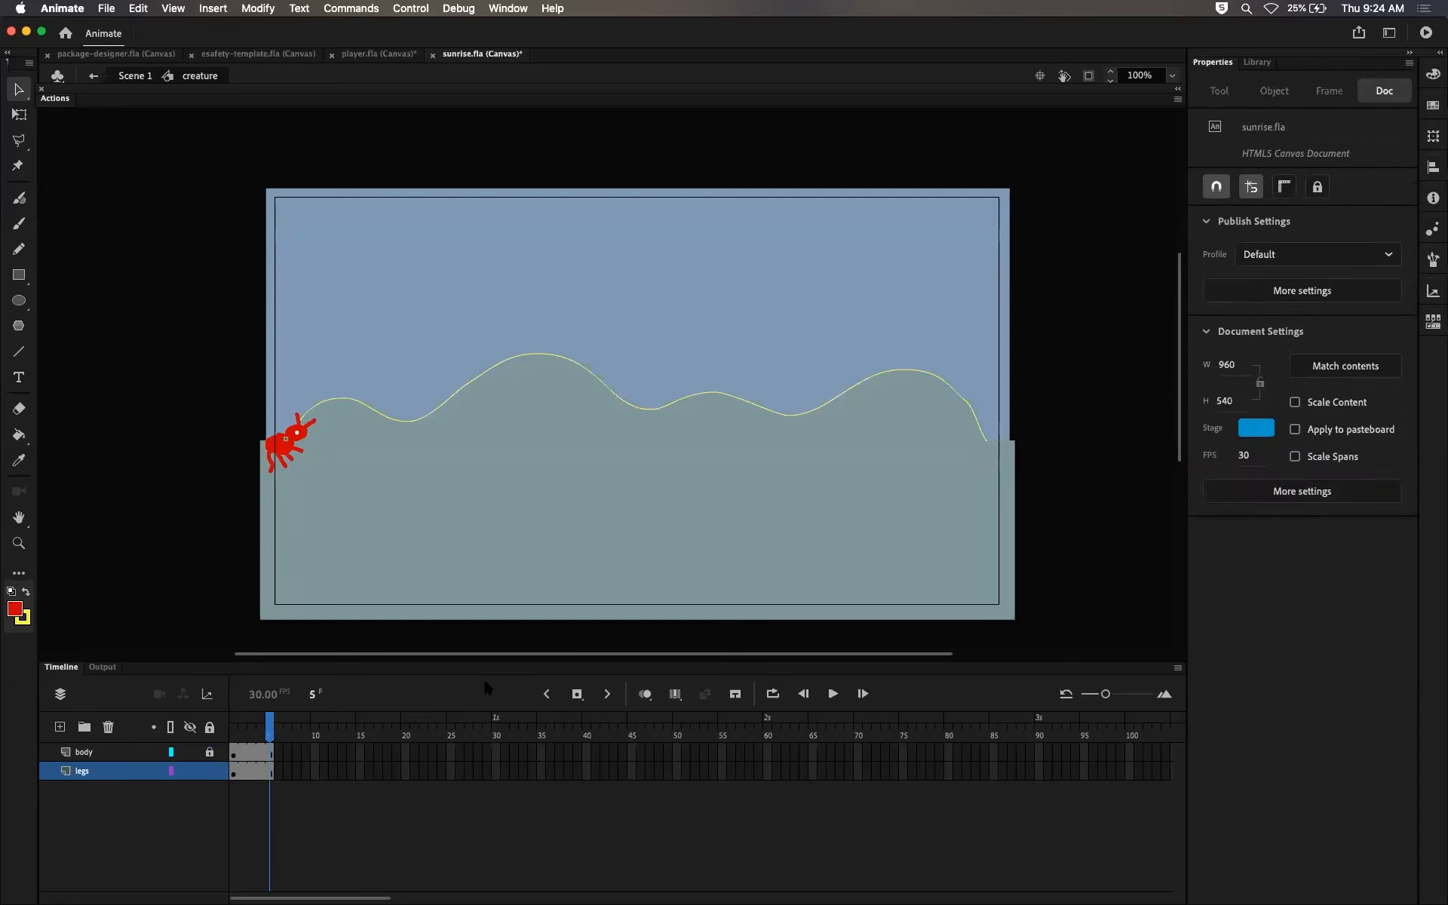
{"action": "left_click", "coordinate": [578, 693]}
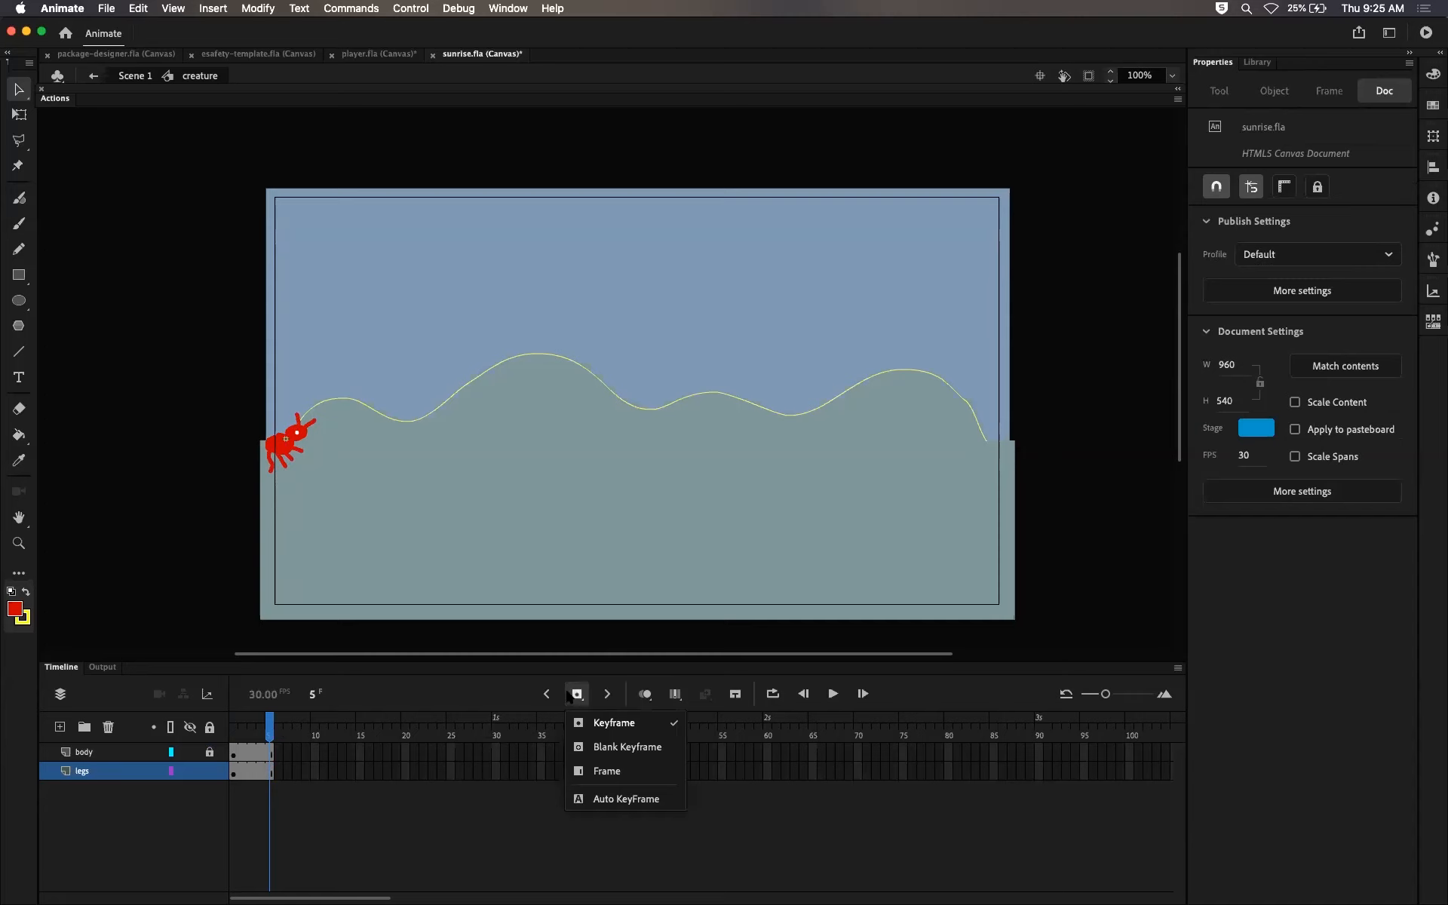
{"action": "left_click", "coordinate": [578, 693]}
{"action": "left_click", "coordinate": [578, 694]}
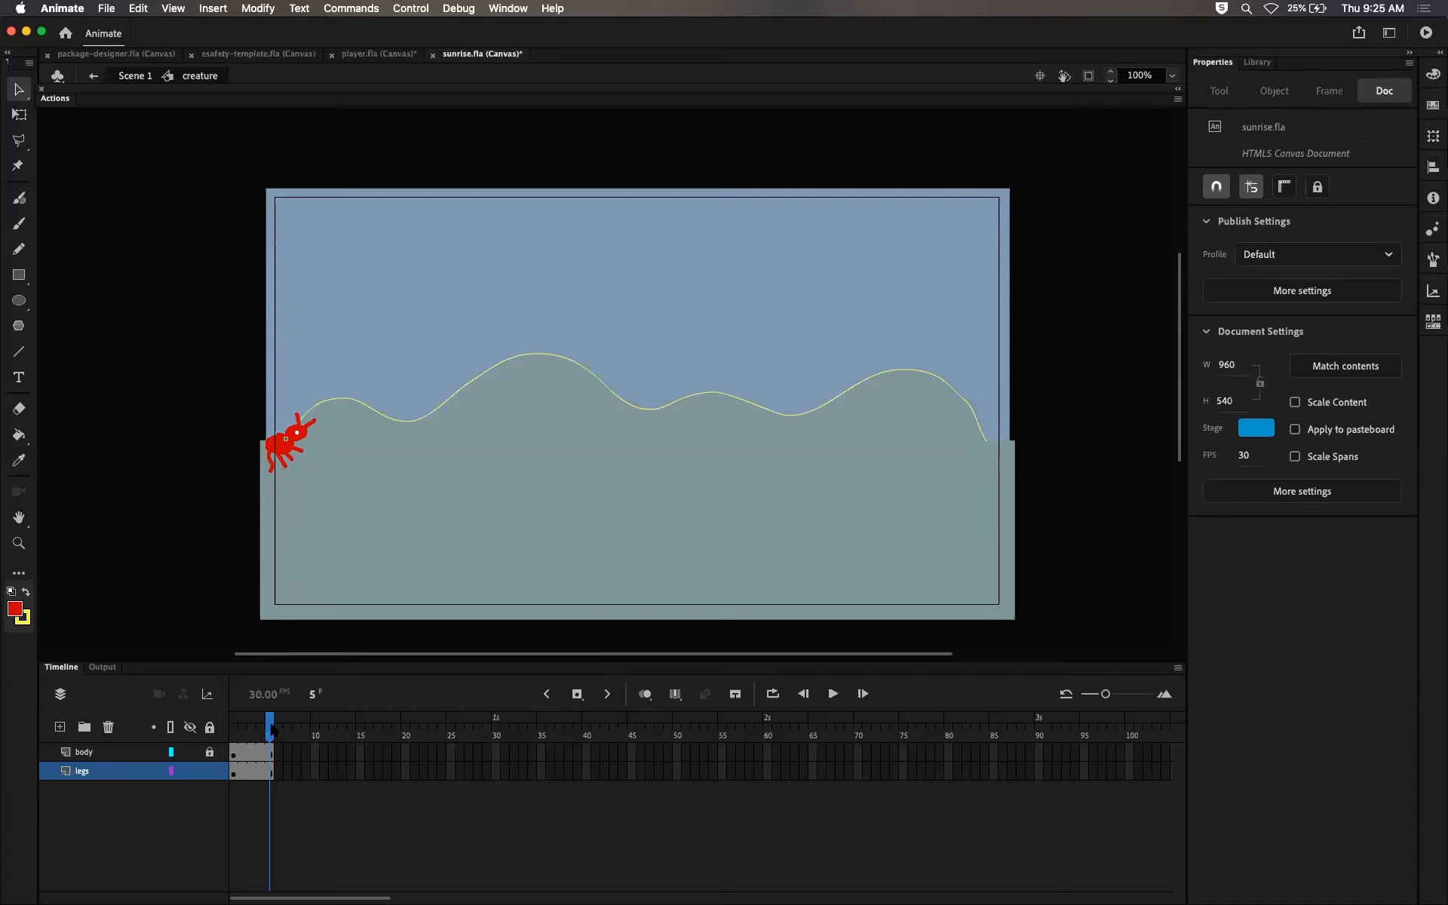
Step: Insert a keyframe in frame 2 of the legs layer and delete the legs there
{"action": "mouse_move", "coordinate": [276, 730]}
{"action": "left_mouse_down"}
{"action": "mouse_move", "coordinate": [249, 730]}
{"action": "mouse_move", "coordinate": [276, 730]}
{"action": "left_mouse_up"}
{"action": "left_click", "coordinate": [259, 735]}
{"action": "mouse_move", "coordinate": [260, 735]}
{"action": "left_mouse_down"}
{"action": "mouse_move", "coordinate": [238, 734]}
{"action": "mouse_move", "coordinate": [282, 732]}
{"action": "mouse_move", "coordinate": [236, 733]}
{"action": "mouse_move", "coordinate": [295, 732]}
{"action": "mouse_move", "coordinate": [243, 741]}
{"action": "left_mouse_up"}
{"action": "left_click", "coordinate": [242, 773]}
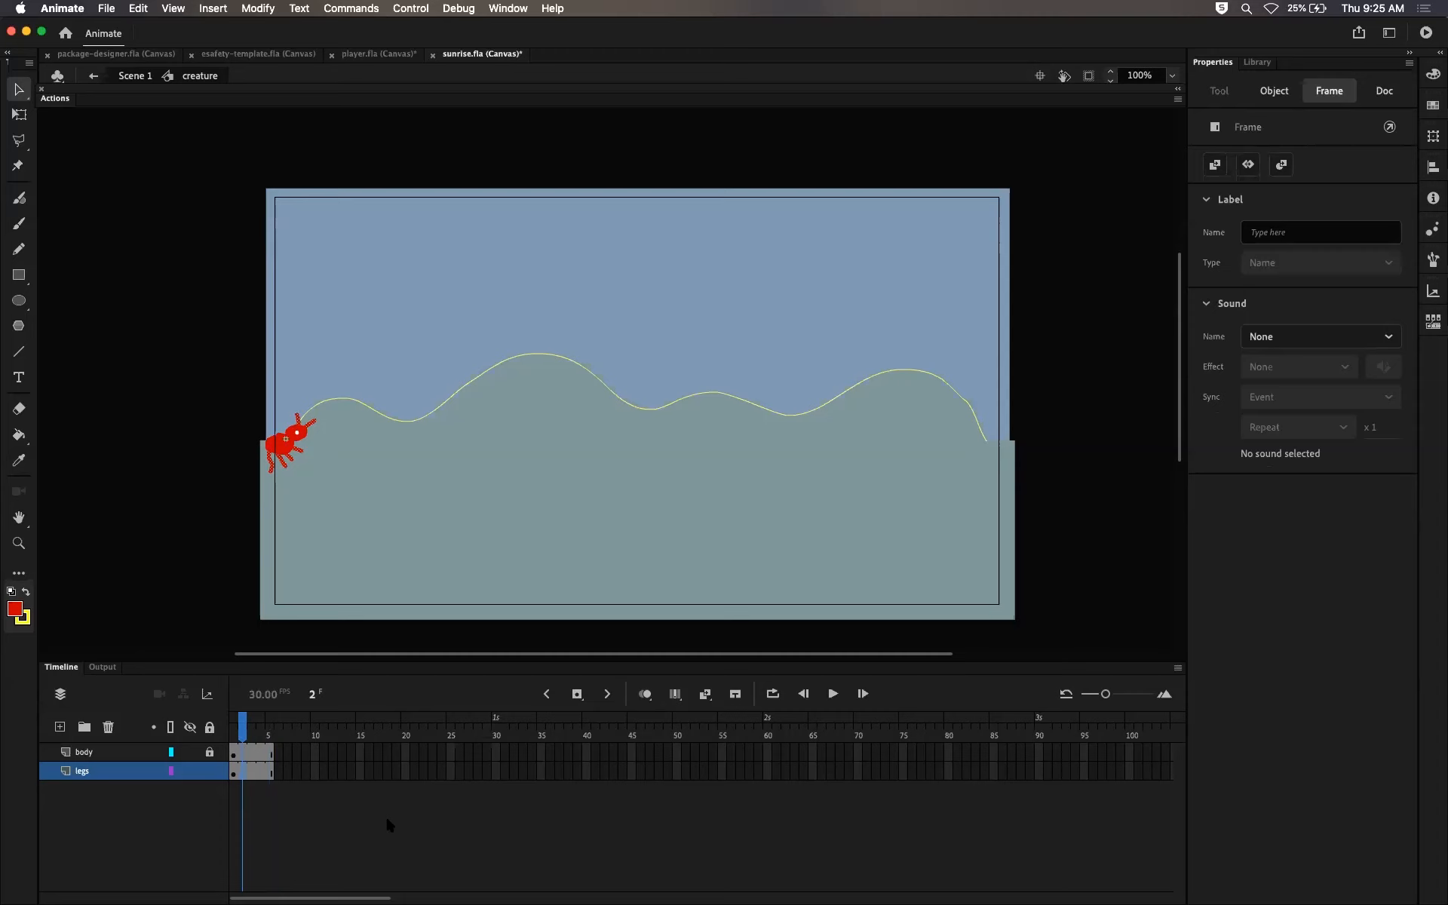
{"action": "key", "text": "F6"}
{"action": "key", "text": "Delete"}
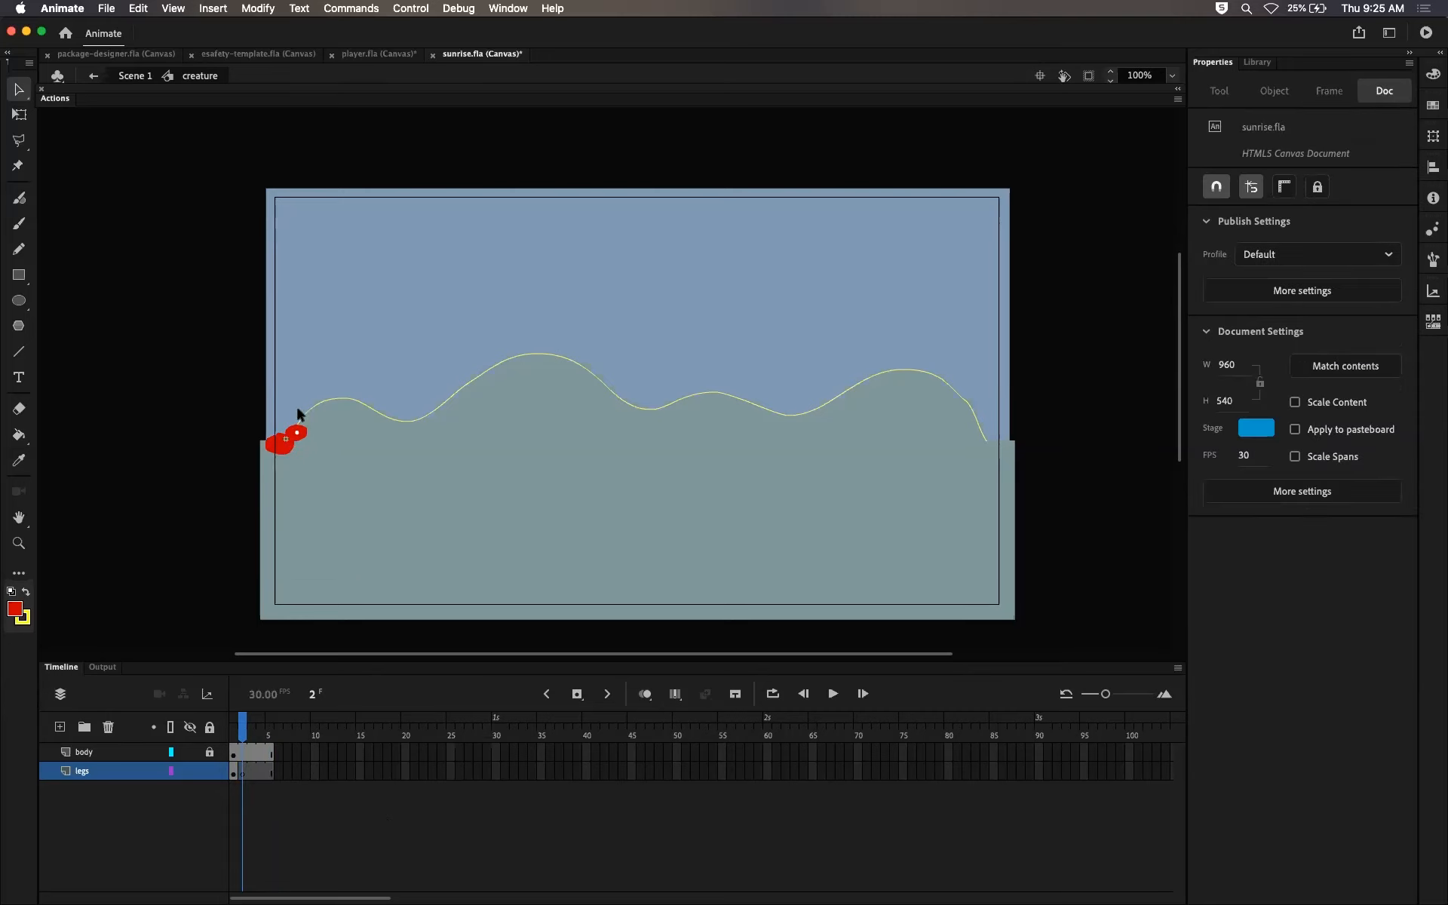
Step: Compare the creature's appearance in frames 1 through 5 of the legs layer
{"action": "left_click", "coordinate": [251, 735]}
{"action": "left_click_drag", "start_coordinate": [251, 735], "coordinate": [269, 736]}
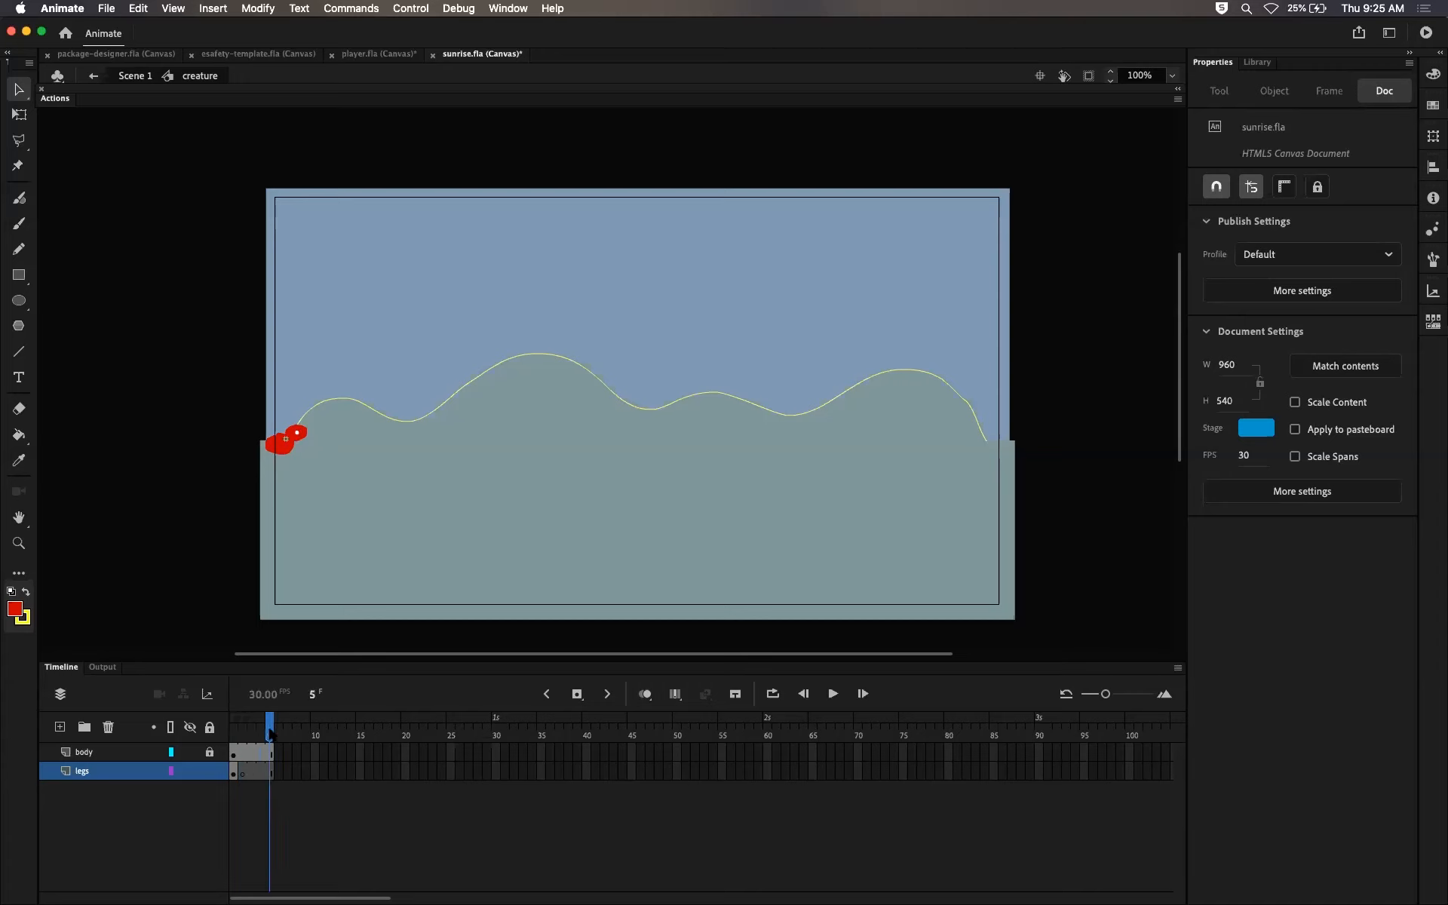
{"action": "left_click", "coordinate": [233, 772]}
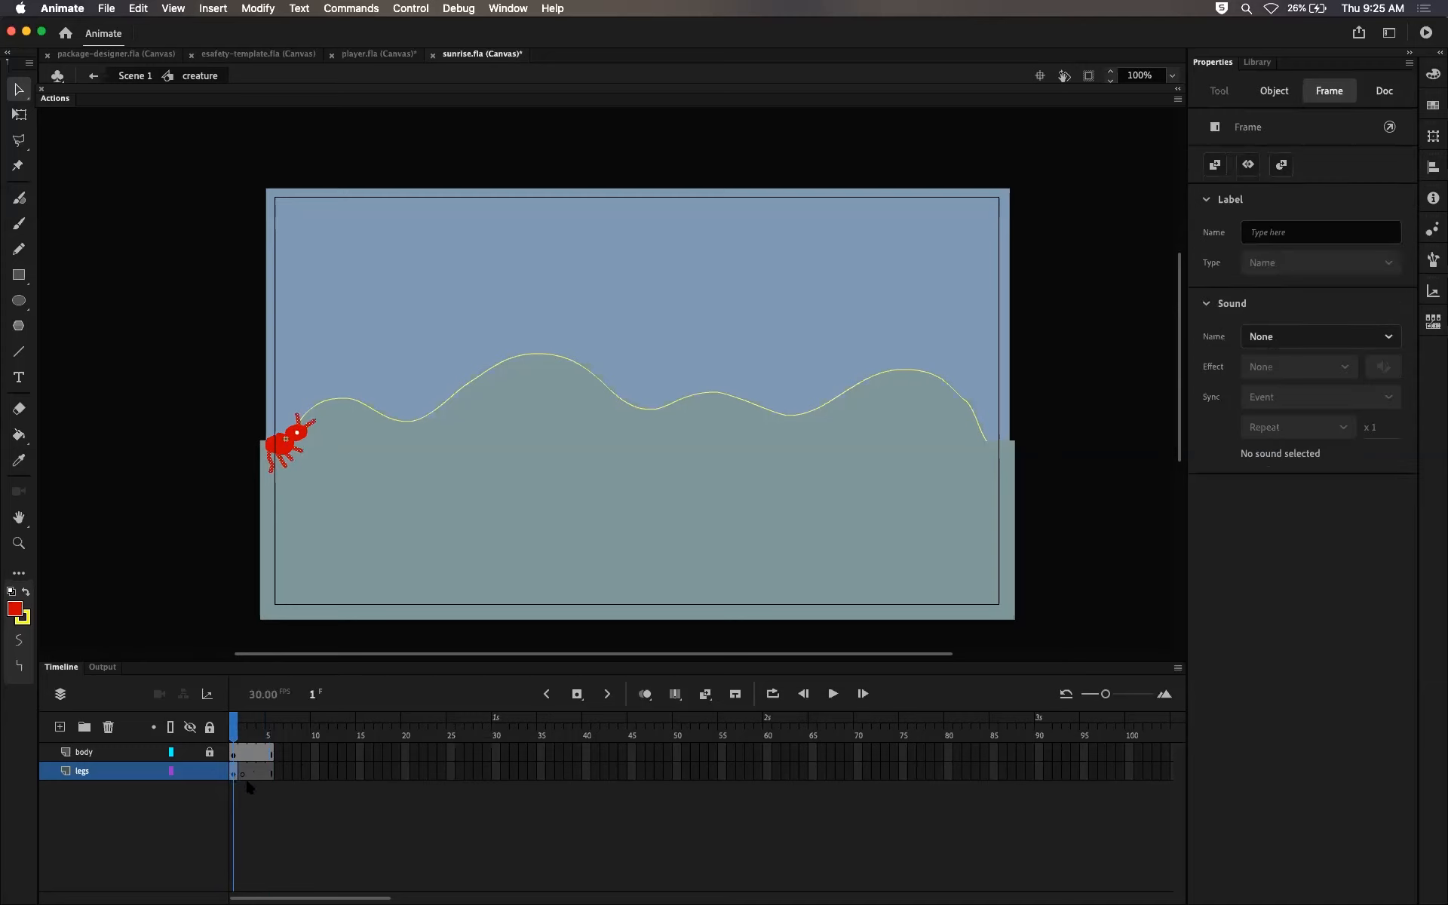
{"action": "left_click", "coordinate": [243, 776]}
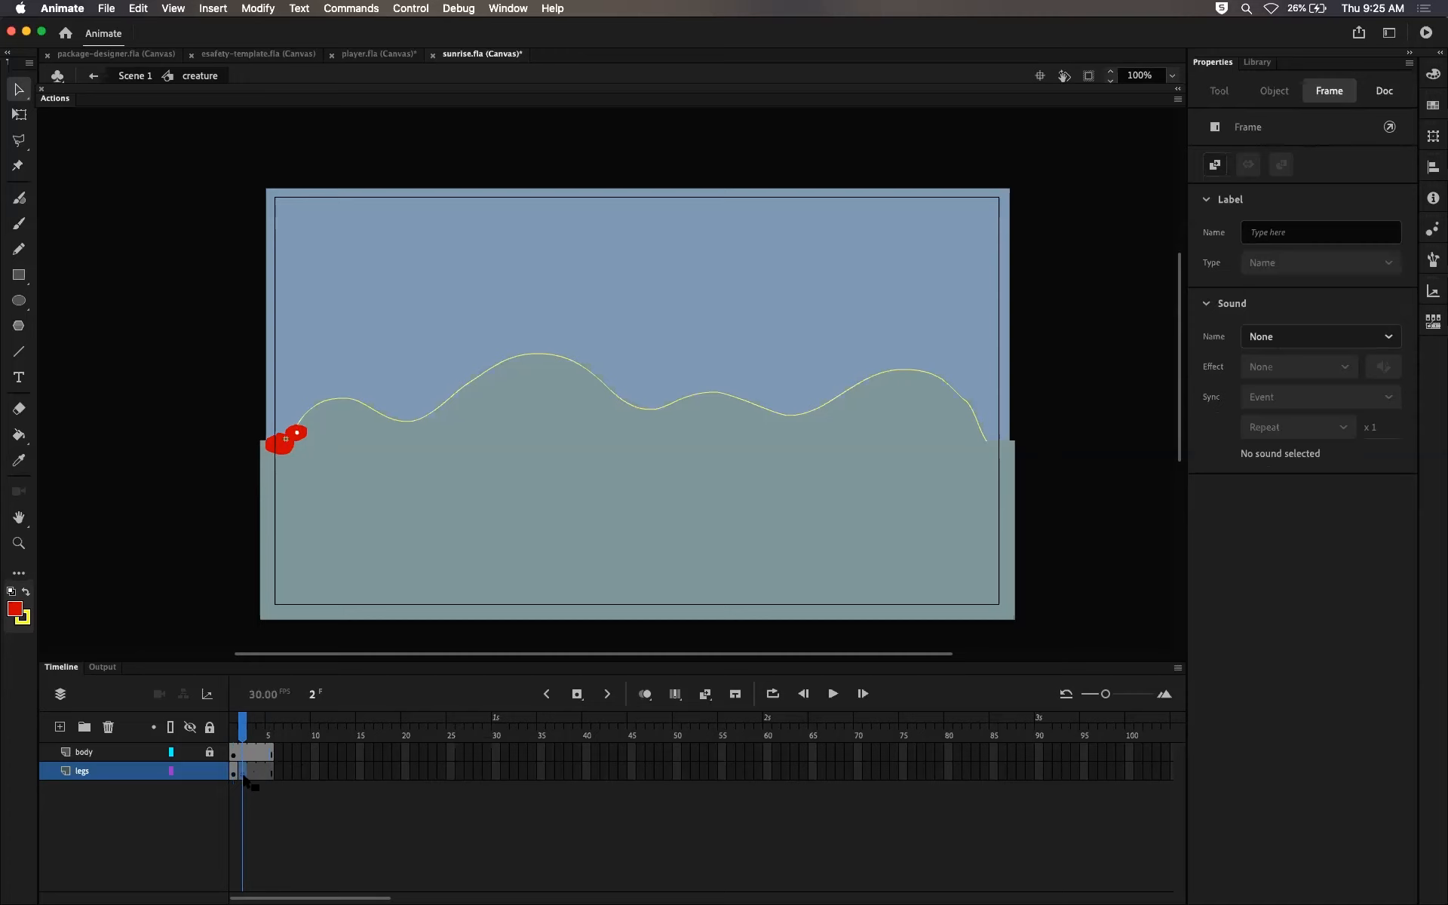
{"action": "key", "text": "period"}
{"action": "key", "text": "period"}
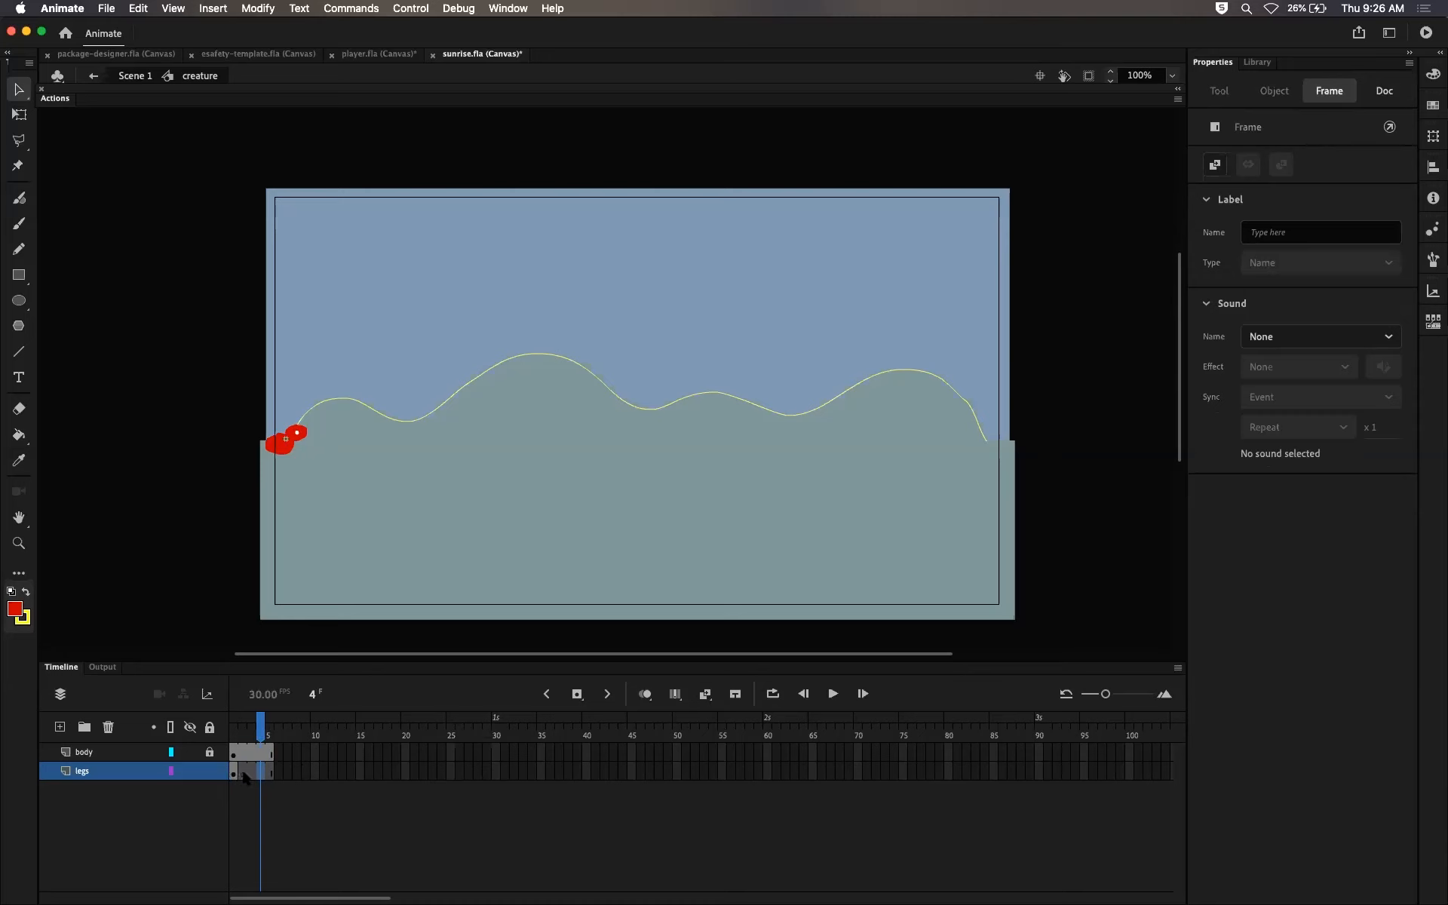
{"action": "left_click", "coordinate": [252, 820]}
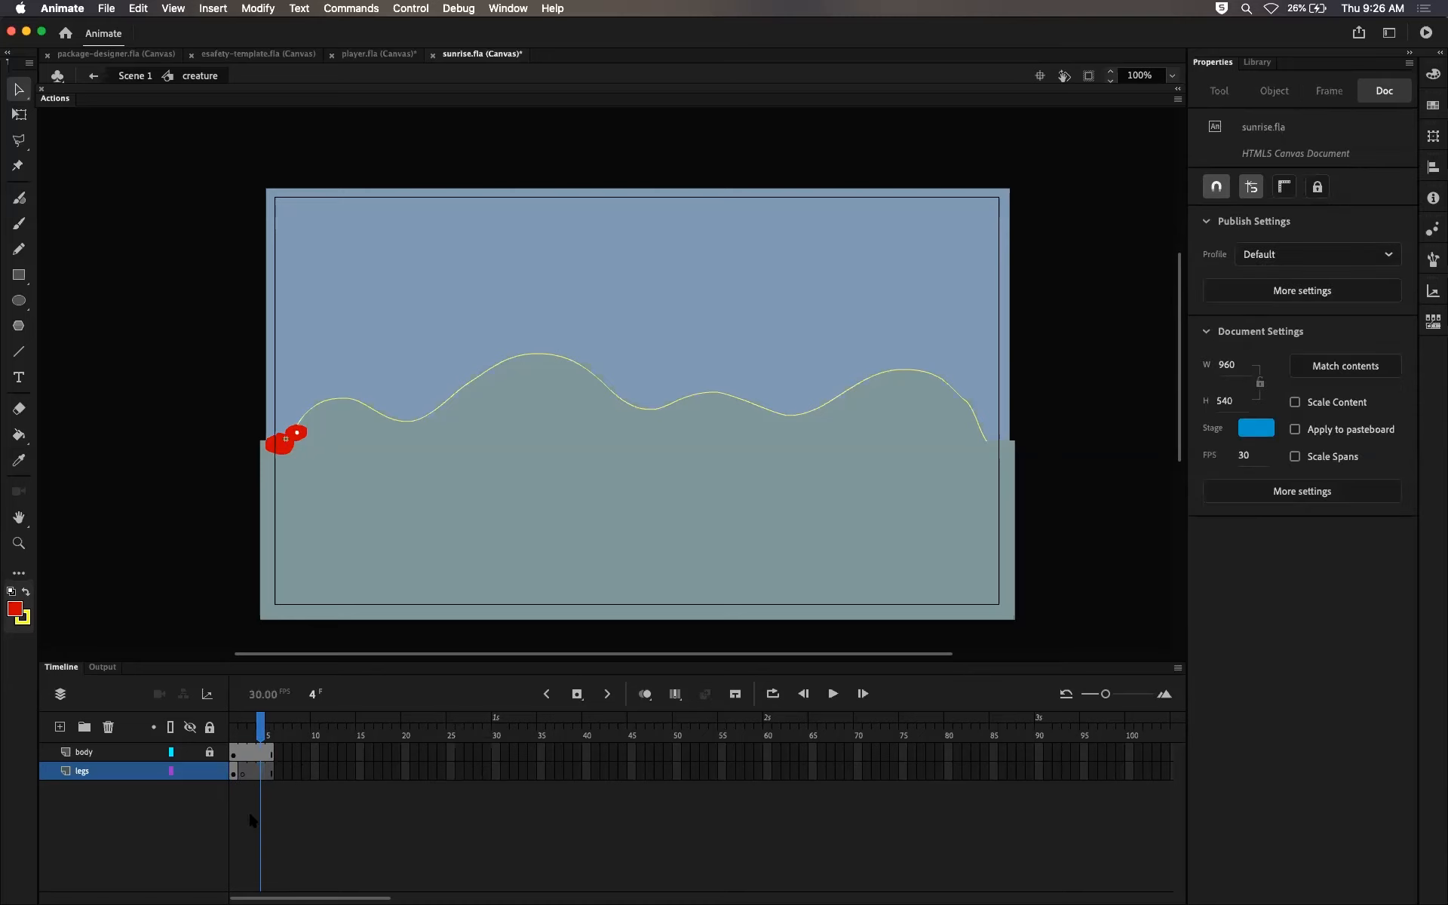
{"action": "left_click", "coordinate": [236, 725]}
{"action": "left_click", "coordinate": [234, 773]}
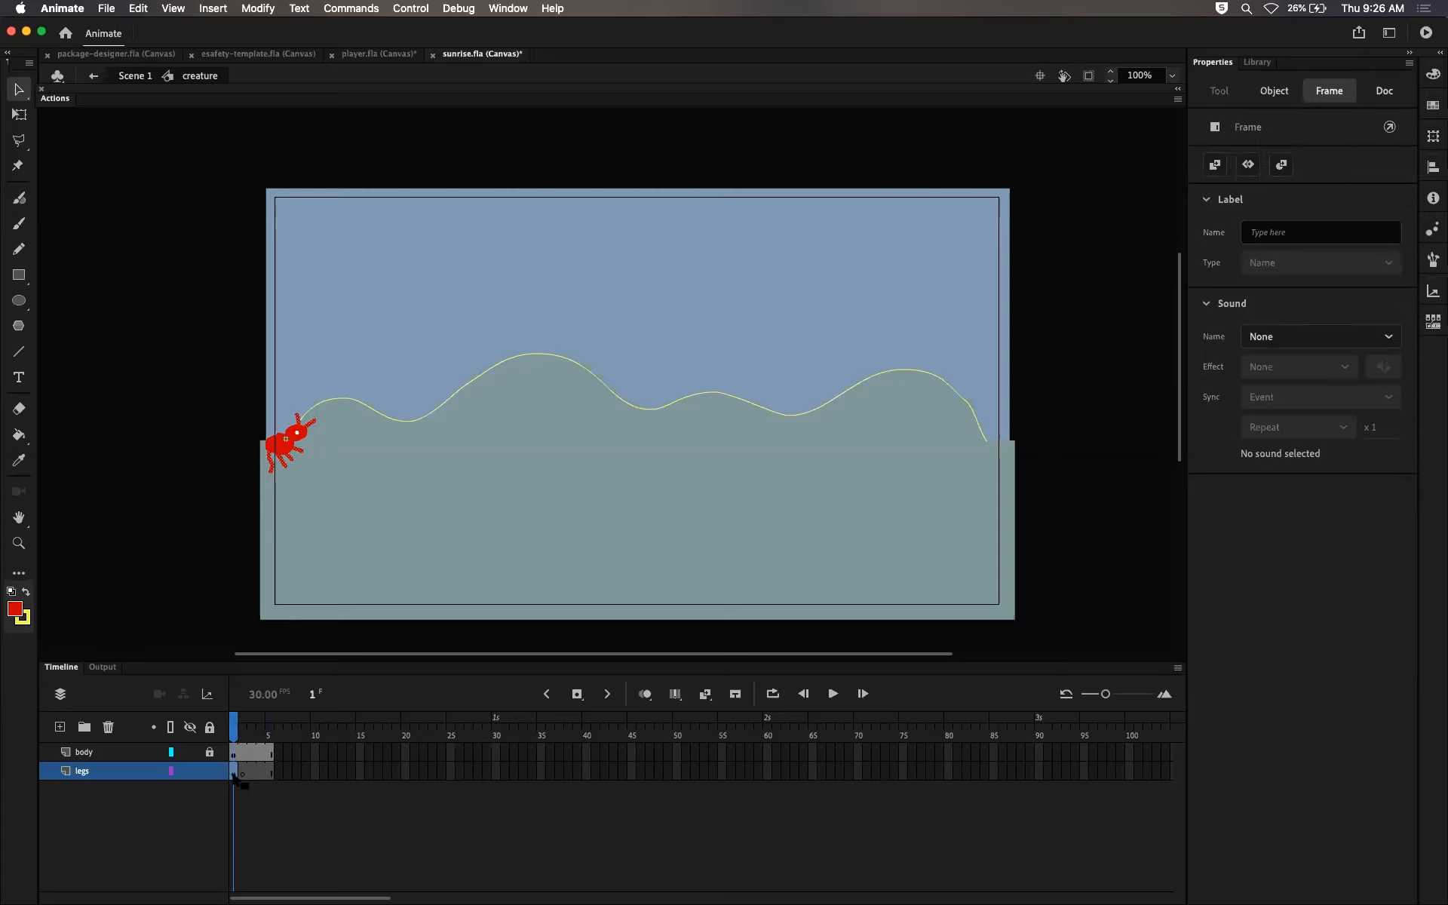
{"action": "left_click", "coordinate": [243, 771]}
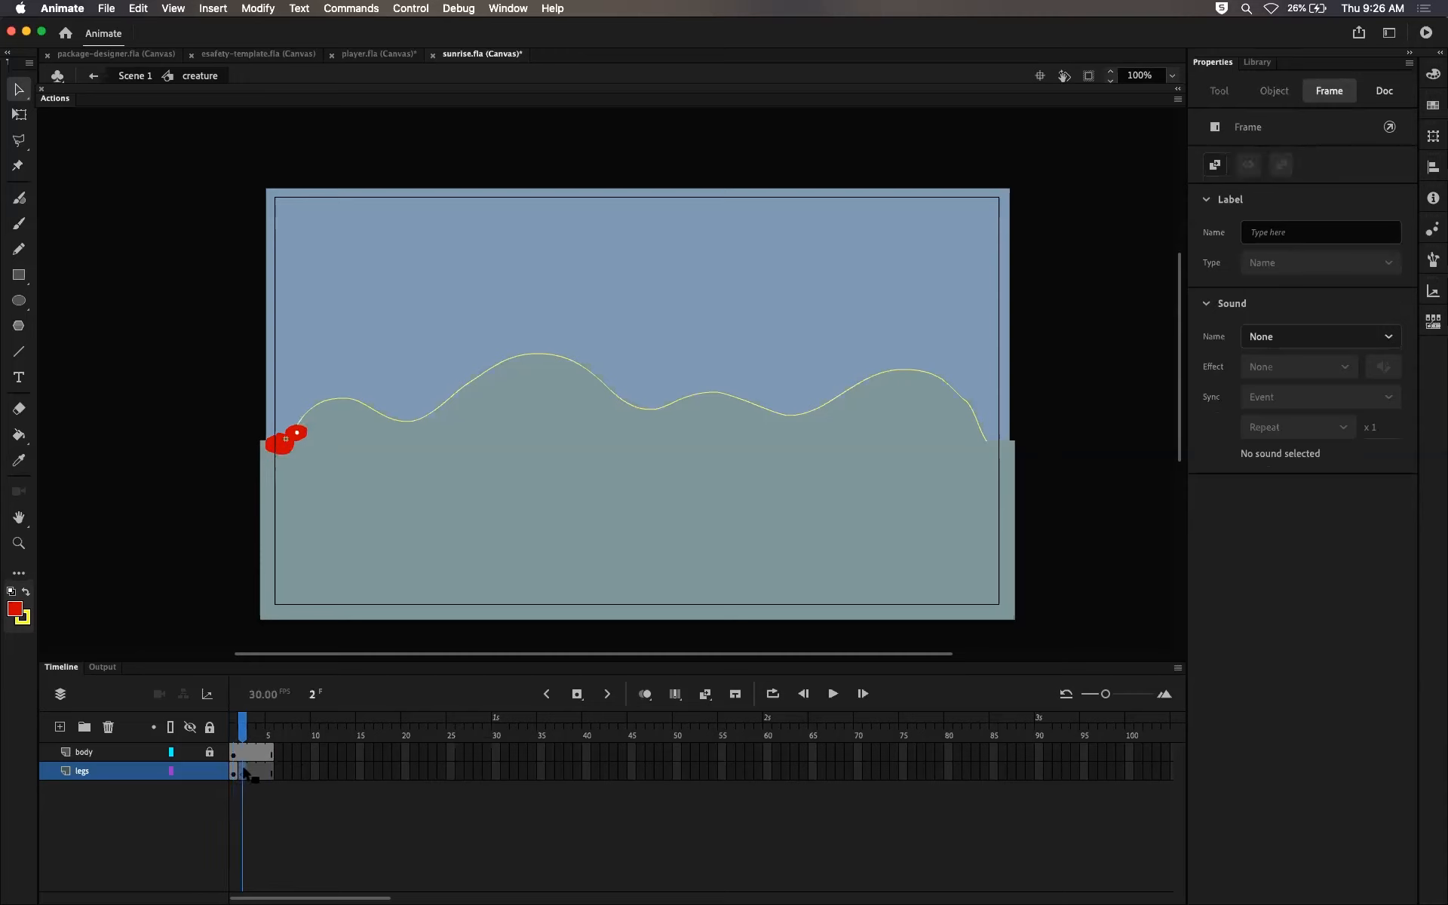
Step: Undo the legs layer's frame 2 edits, and remake frame 2 as a blank keyframe without legs
{"action": "key", "text": "super+z"}
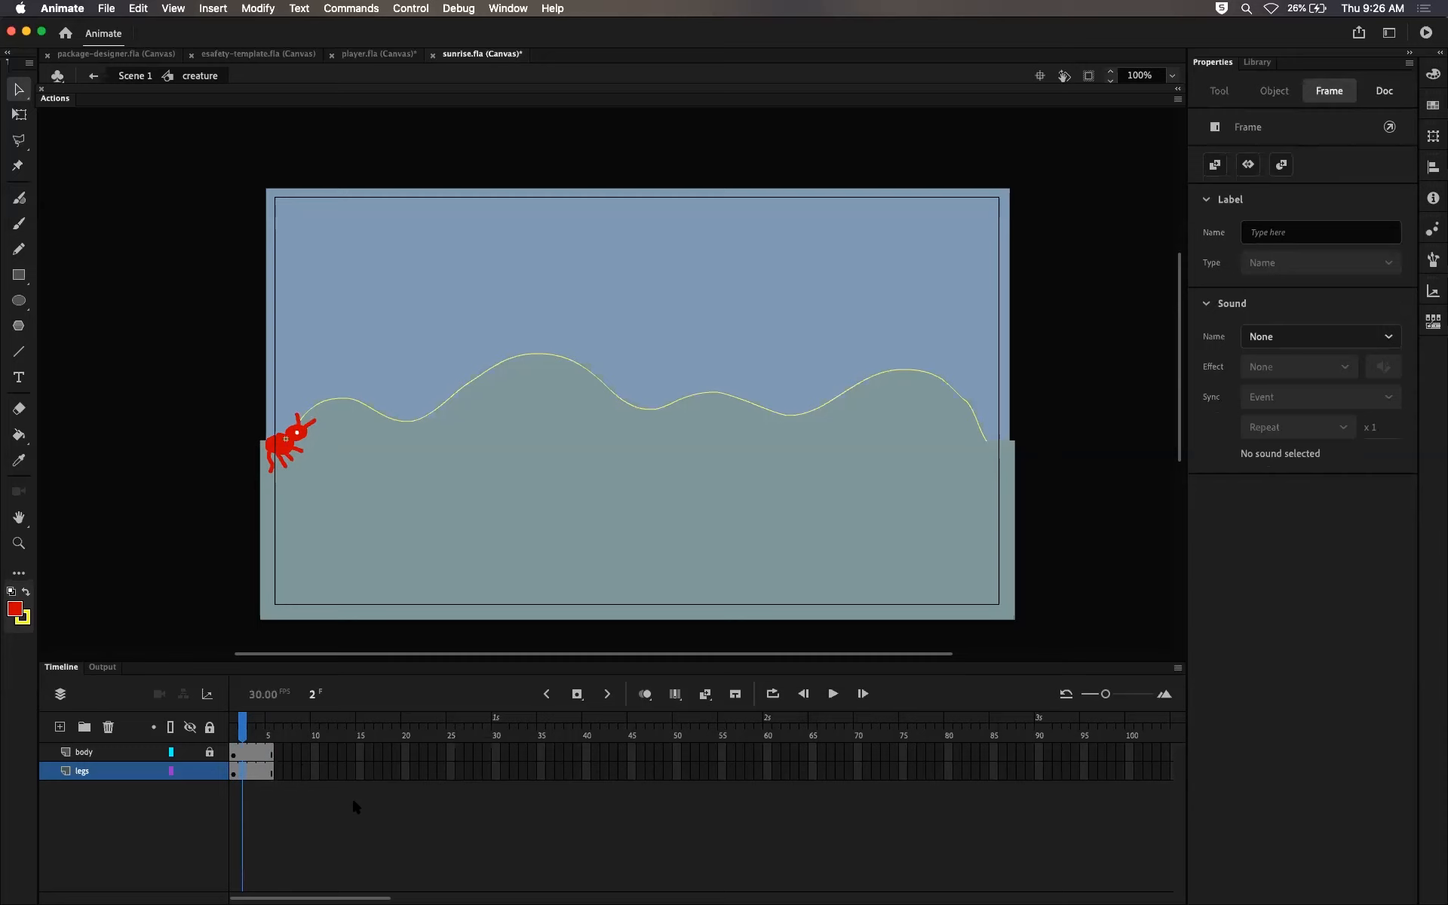
{"action": "left_click", "coordinate": [353, 801]}
{"action": "key", "text": "Delete"}
{"action": "left_click", "coordinate": [245, 773]}
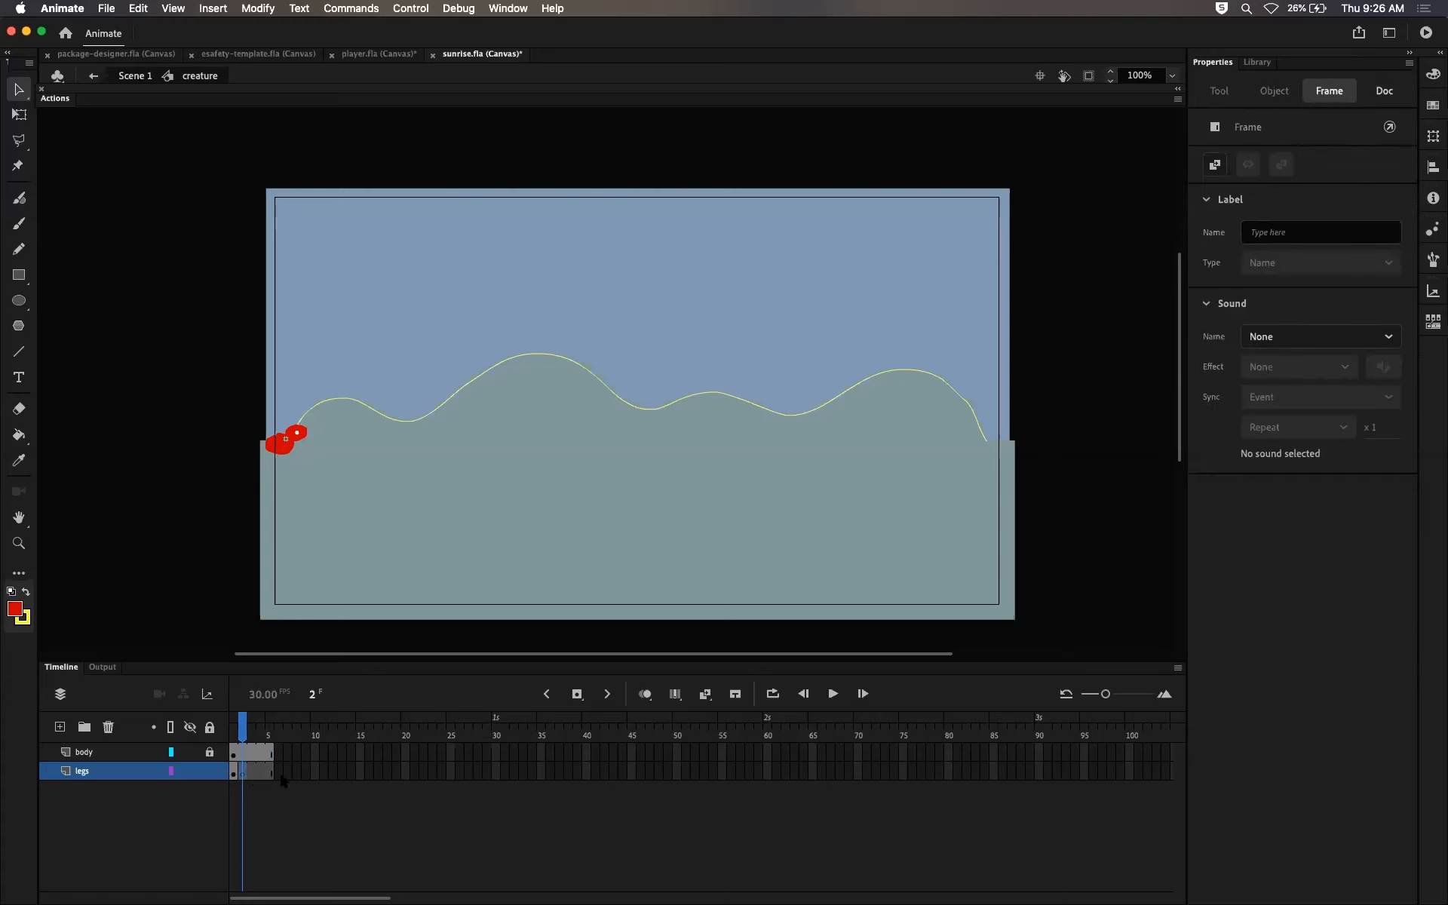
Step: Insert blank keyframes in frames 3 through 5 of the legs layer
{"action": "left_click", "coordinate": [281, 780]}
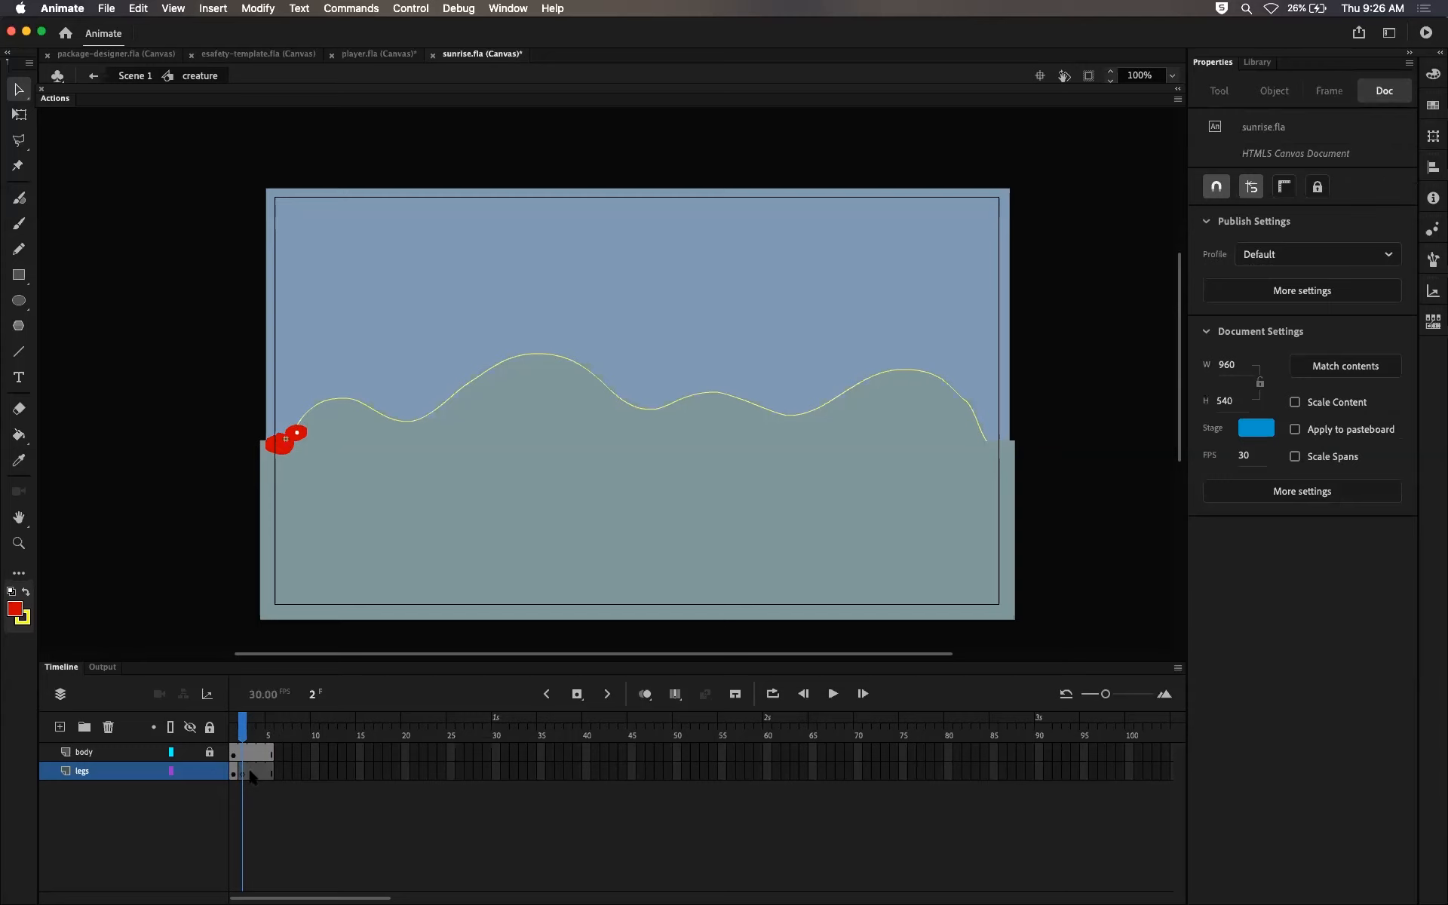
{"action": "left_click", "coordinate": [252, 775]}
{"action": "left_click", "coordinate": [263, 773]}
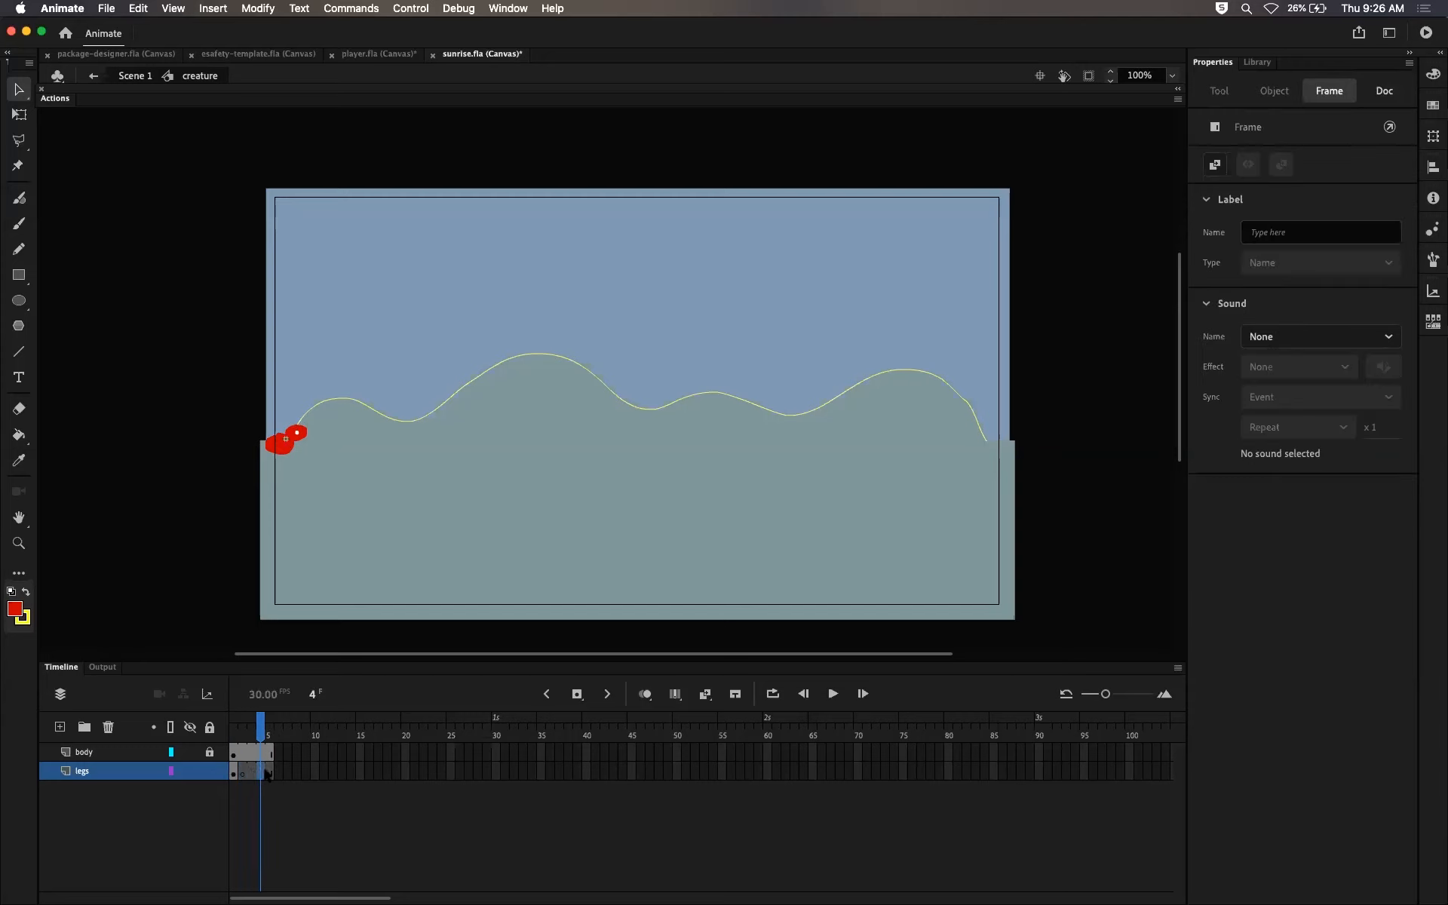
{"action": "left_click", "coordinate": [252, 773]}
{"action": "left_click", "coordinate": [262, 810]}
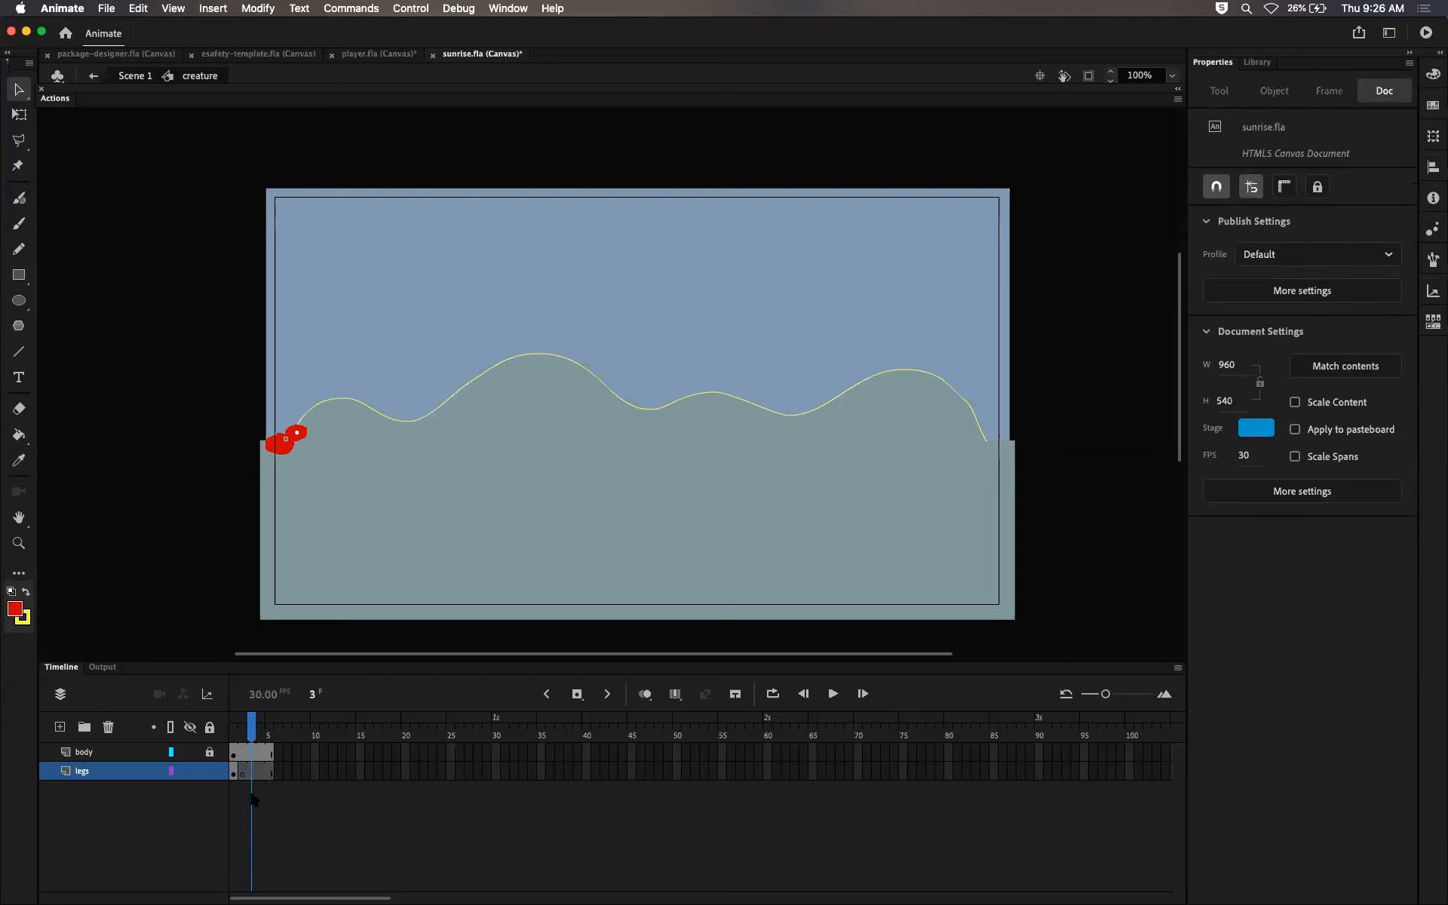
{"action": "left_click_drag", "start_coordinate": [252, 773], "coordinate": [270, 772]}
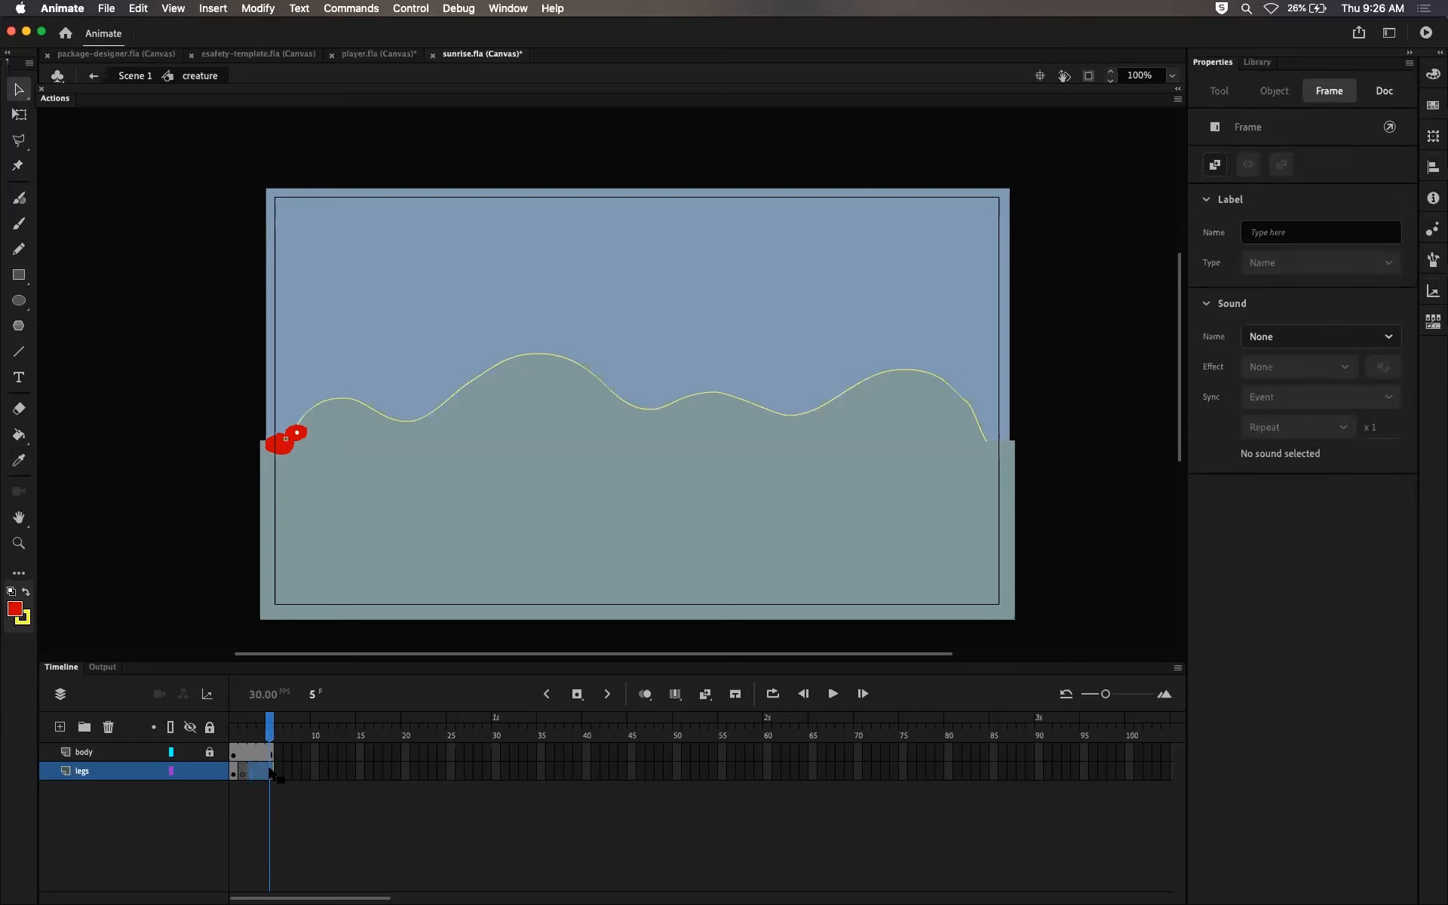
{"action": "key", "text": "F7"}
Step: Review frames 1 through 5 of the legs layer to compare the drawn legs with the blank keyframes
{"action": "left_click_drag", "start_coordinate": [270, 730], "coordinate": [244, 728]}
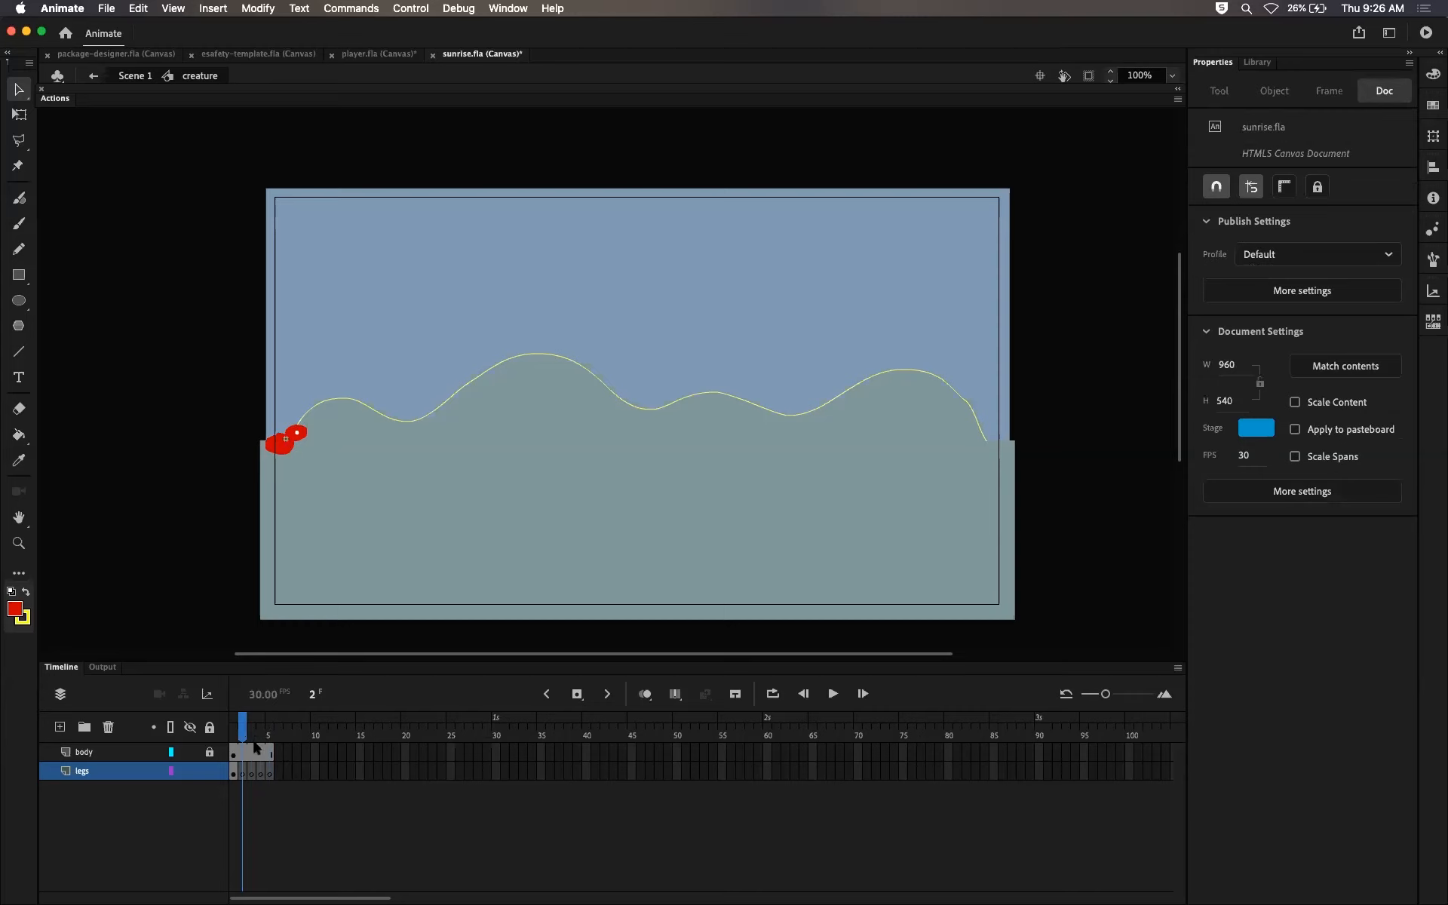
{"action": "left_click", "coordinate": [254, 770]}
{"action": "left_click_drag", "start_coordinate": [257, 771], "coordinate": [270, 771]}
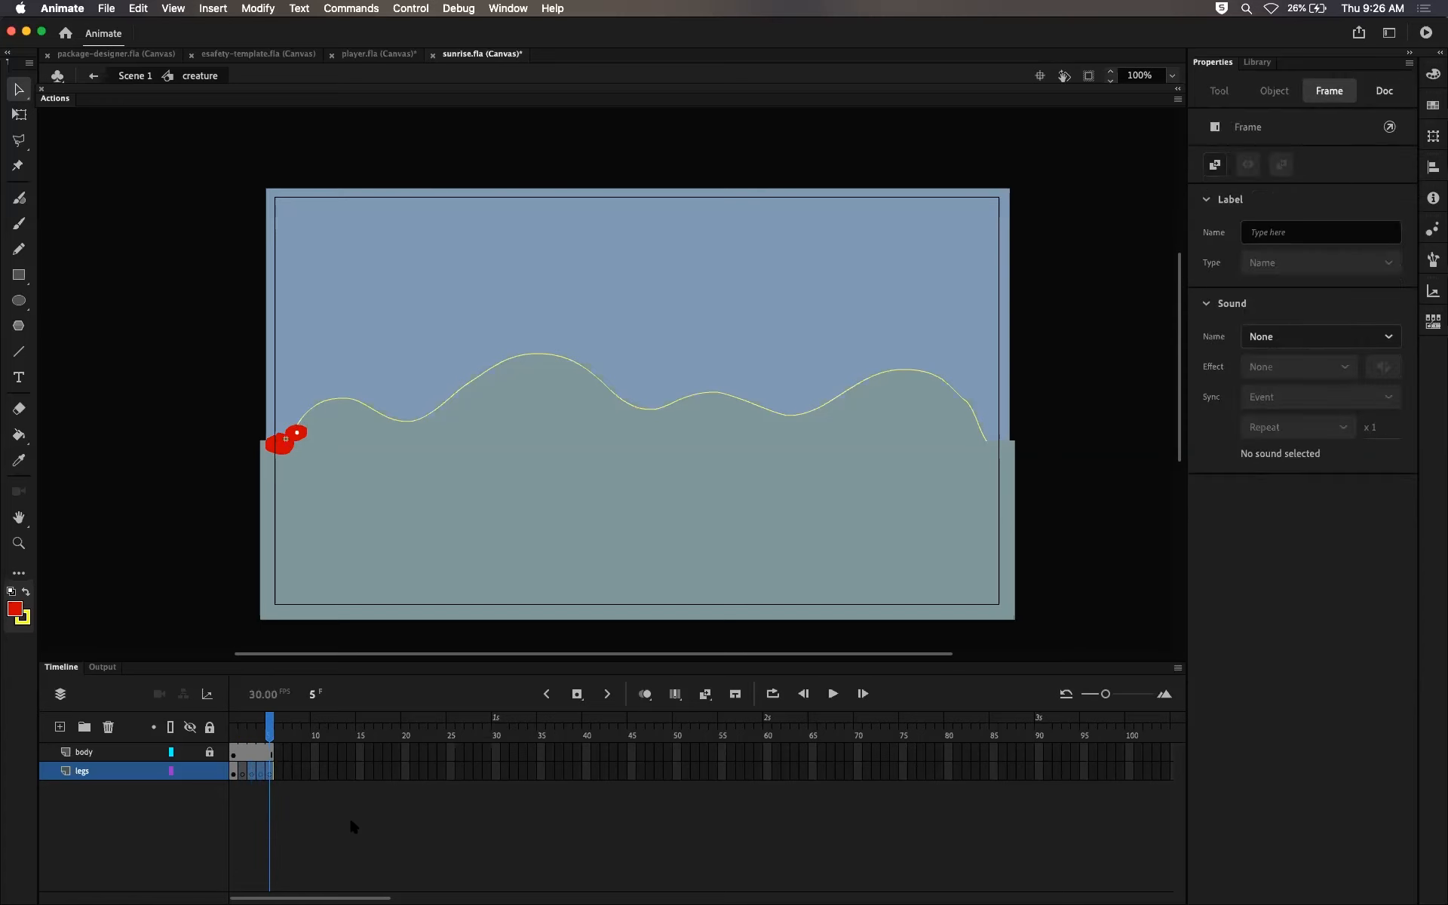
{"action": "left_click", "coordinate": [307, 819]}
{"action": "left_click_drag", "start_coordinate": [270, 736], "coordinate": [237, 736]}
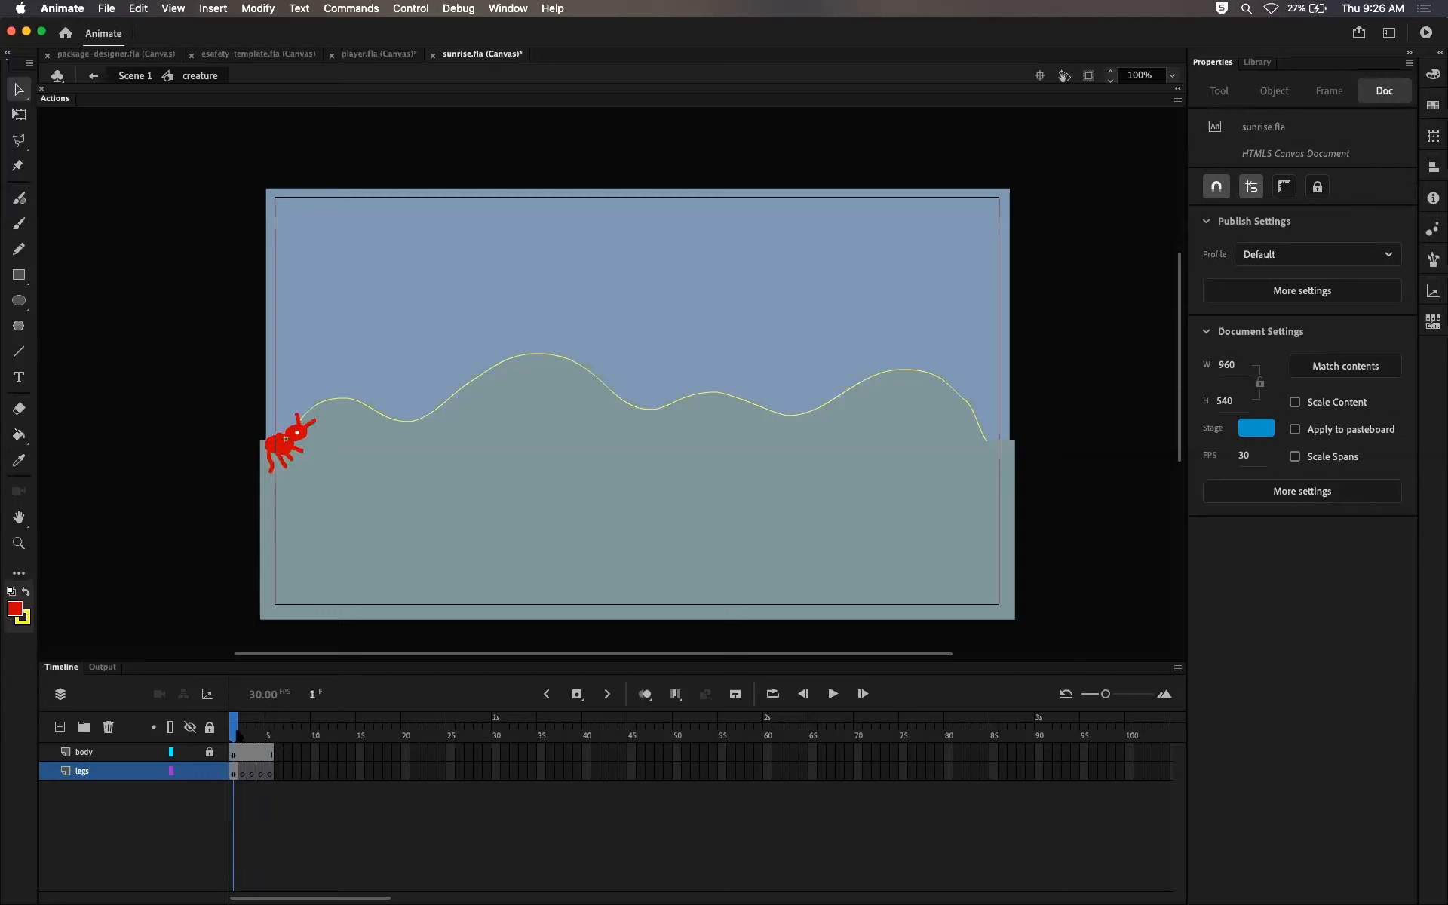
{"action": "left_click", "coordinate": [236, 773]}
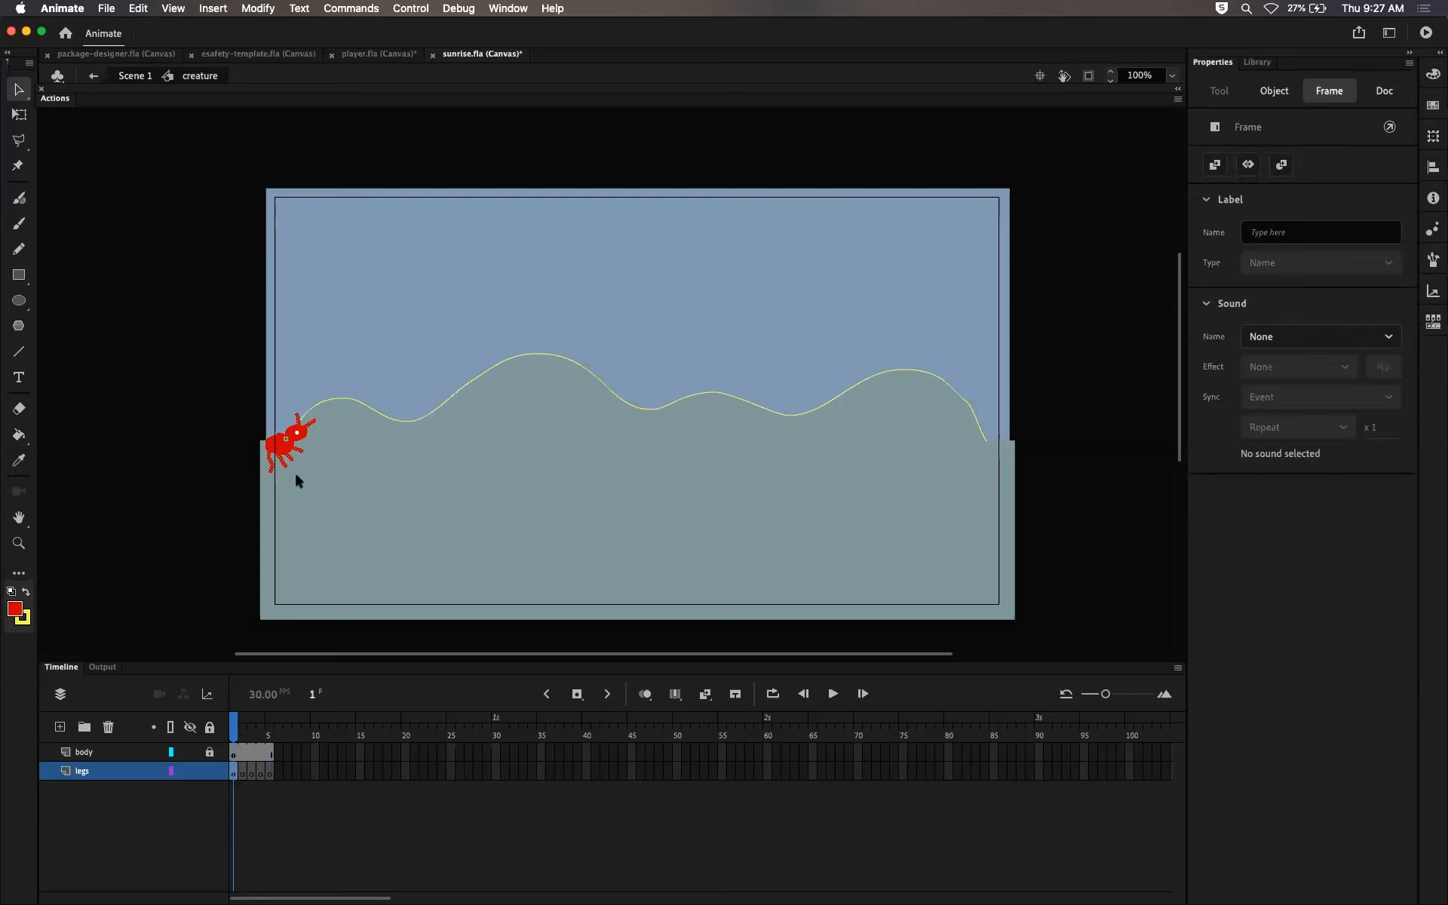
{"action": "left_click", "coordinate": [244, 771]}
{"action": "left_click", "coordinate": [256, 771]}
{"action": "left_click", "coordinate": [261, 771]}
{"action": "left_click", "coordinate": [271, 773]}
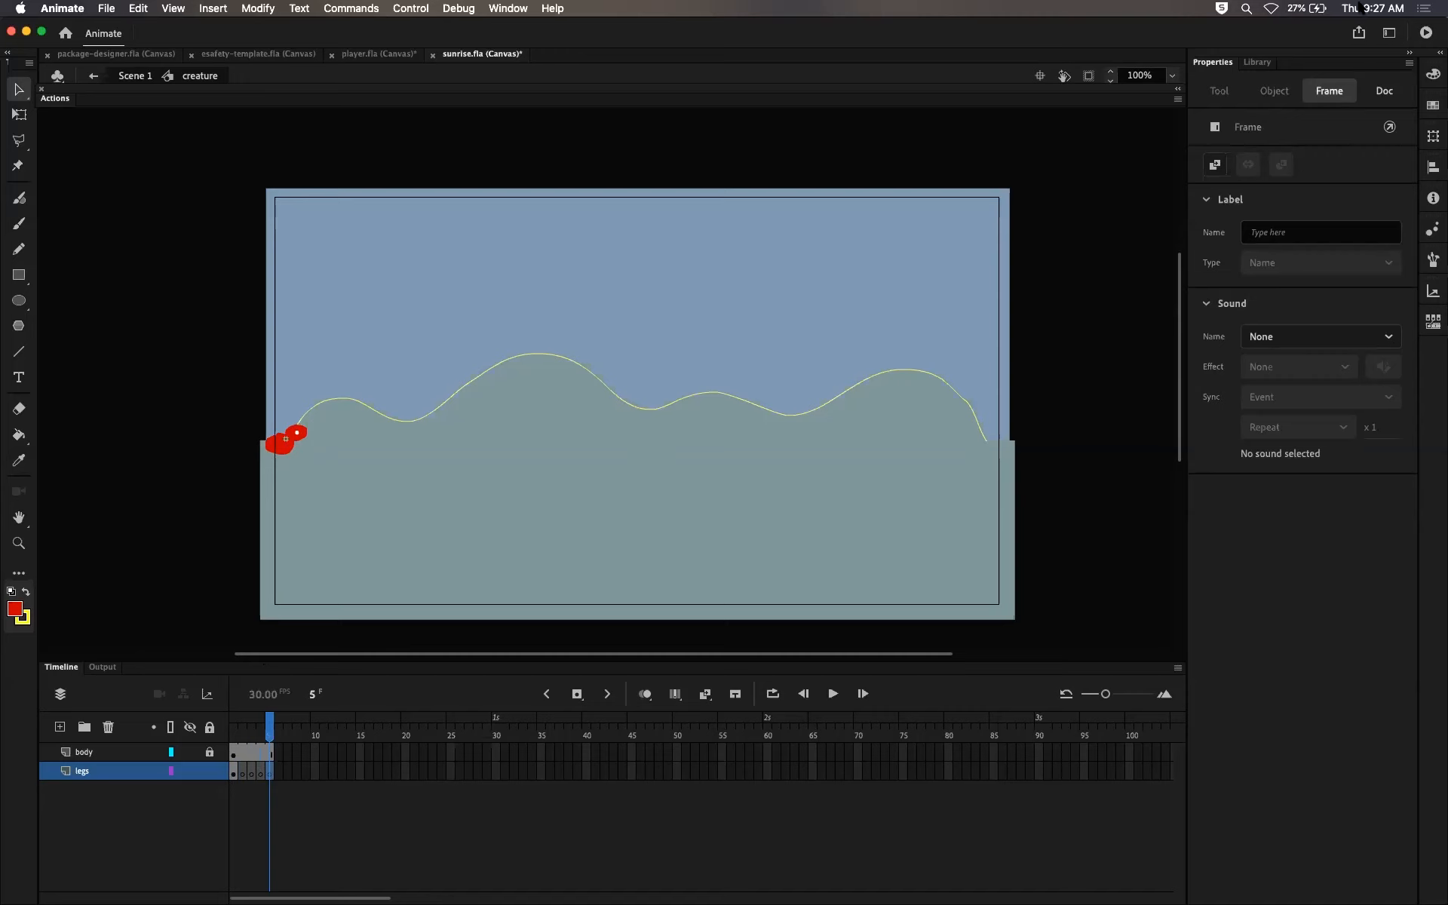
{"action": "left_click_drag", "start_coordinate": [264, 727], "coordinate": [246, 729]}
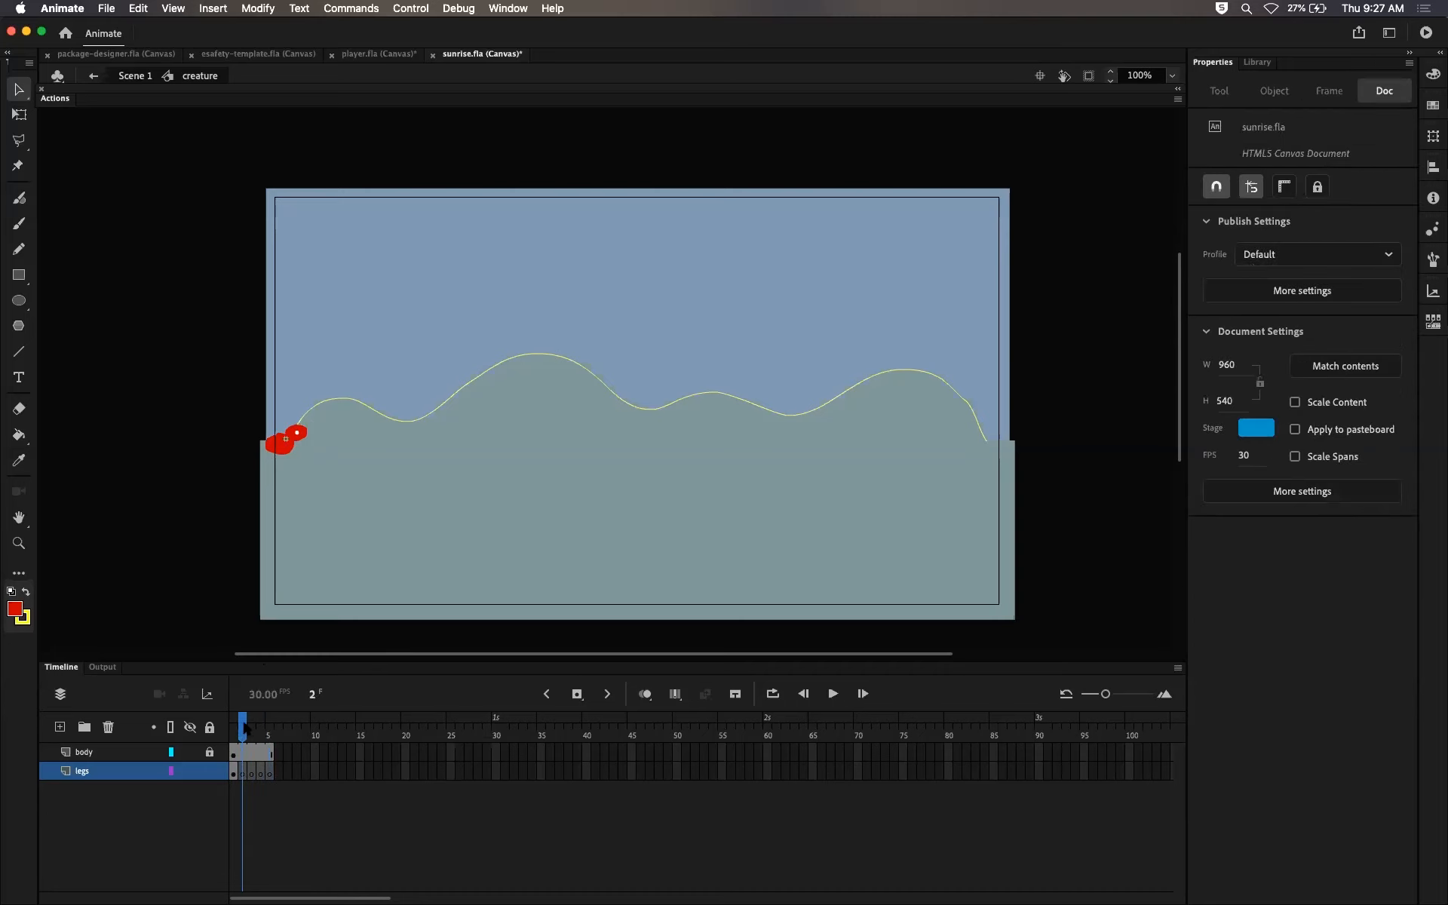
{"action": "left_click", "coordinate": [243, 773]}
{"action": "left_click", "coordinate": [251, 771]}
{"action": "left_click", "coordinate": [259, 771]}
Step: Paint the creature's legs and antennae in a new pose on frame 2 of the legs layer with the size 5 red Classic Brush
{"action": "left_click", "coordinate": [242, 770]}
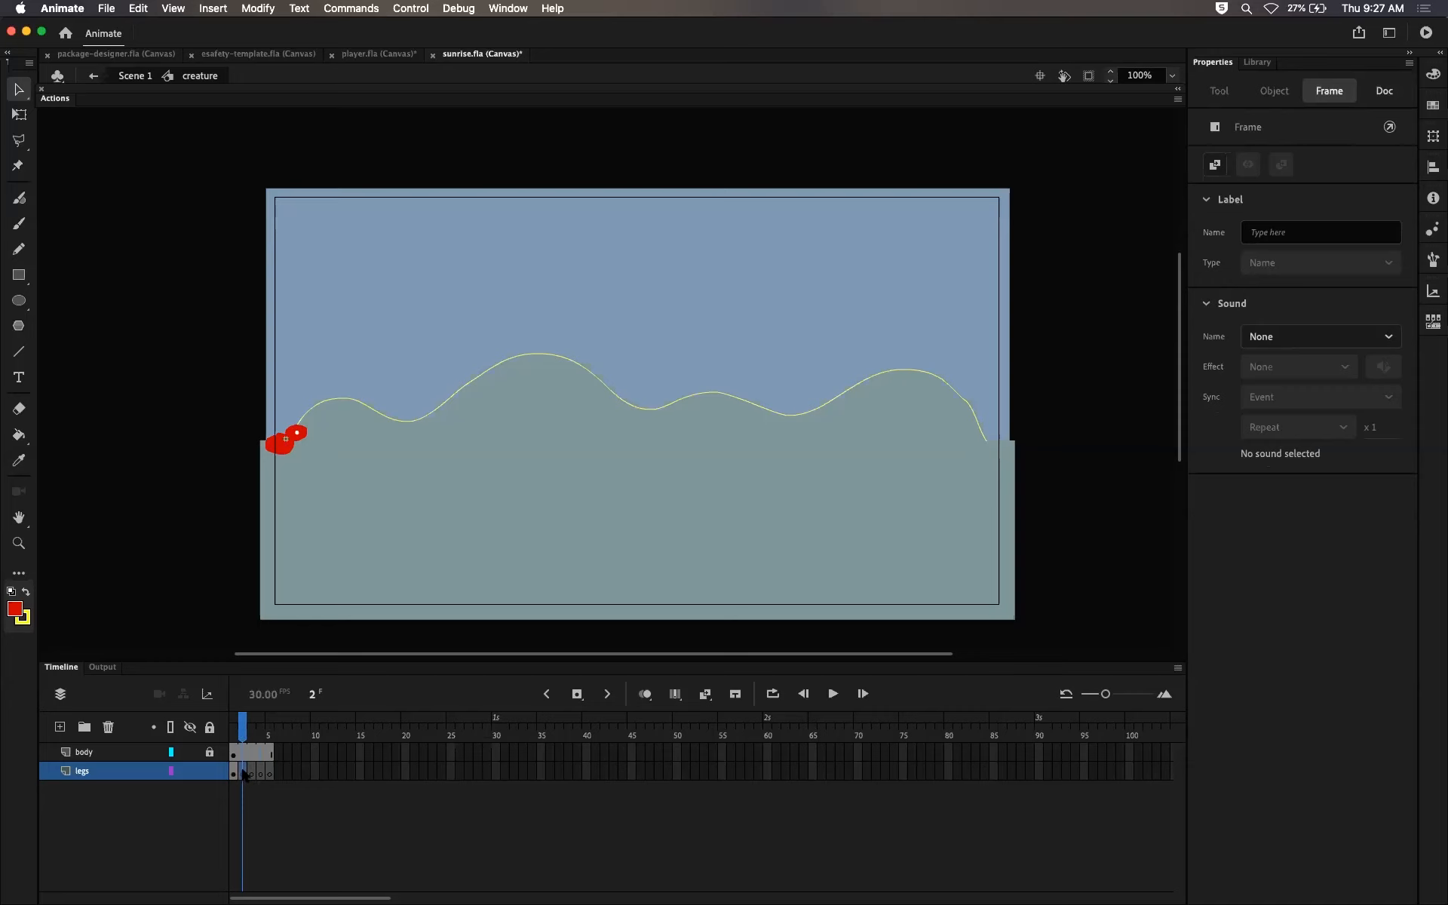
{"action": "key", "text": "b"}
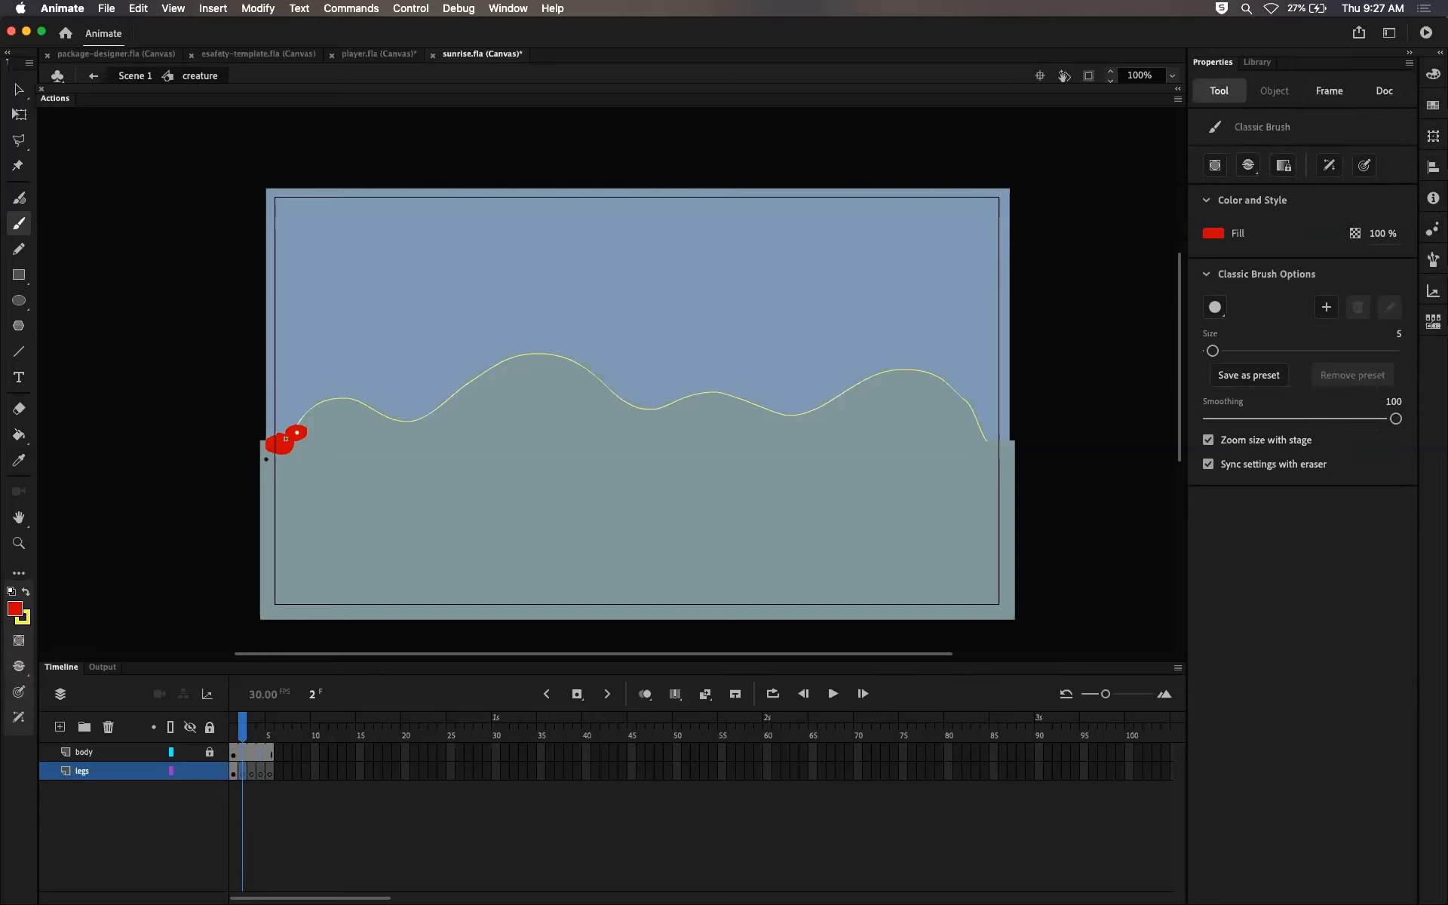
{"action": "left_click_drag", "start_coordinate": [268, 451], "coordinate": [271, 467]}
{"action": "mouse_move", "coordinate": [288, 451]}
{"action": "left_mouse_down"}
{"action": "mouse_move", "coordinate": [304, 451]}
{"action": "mouse_move", "coordinate": [294, 414]}
{"action": "mouse_move", "coordinate": [307, 420]}
{"action": "left_mouse_up"}
Step: Paint a different pose of the creature's red legs on frame 3 of the legs layer
{"action": "left_click", "coordinate": [251, 771]}
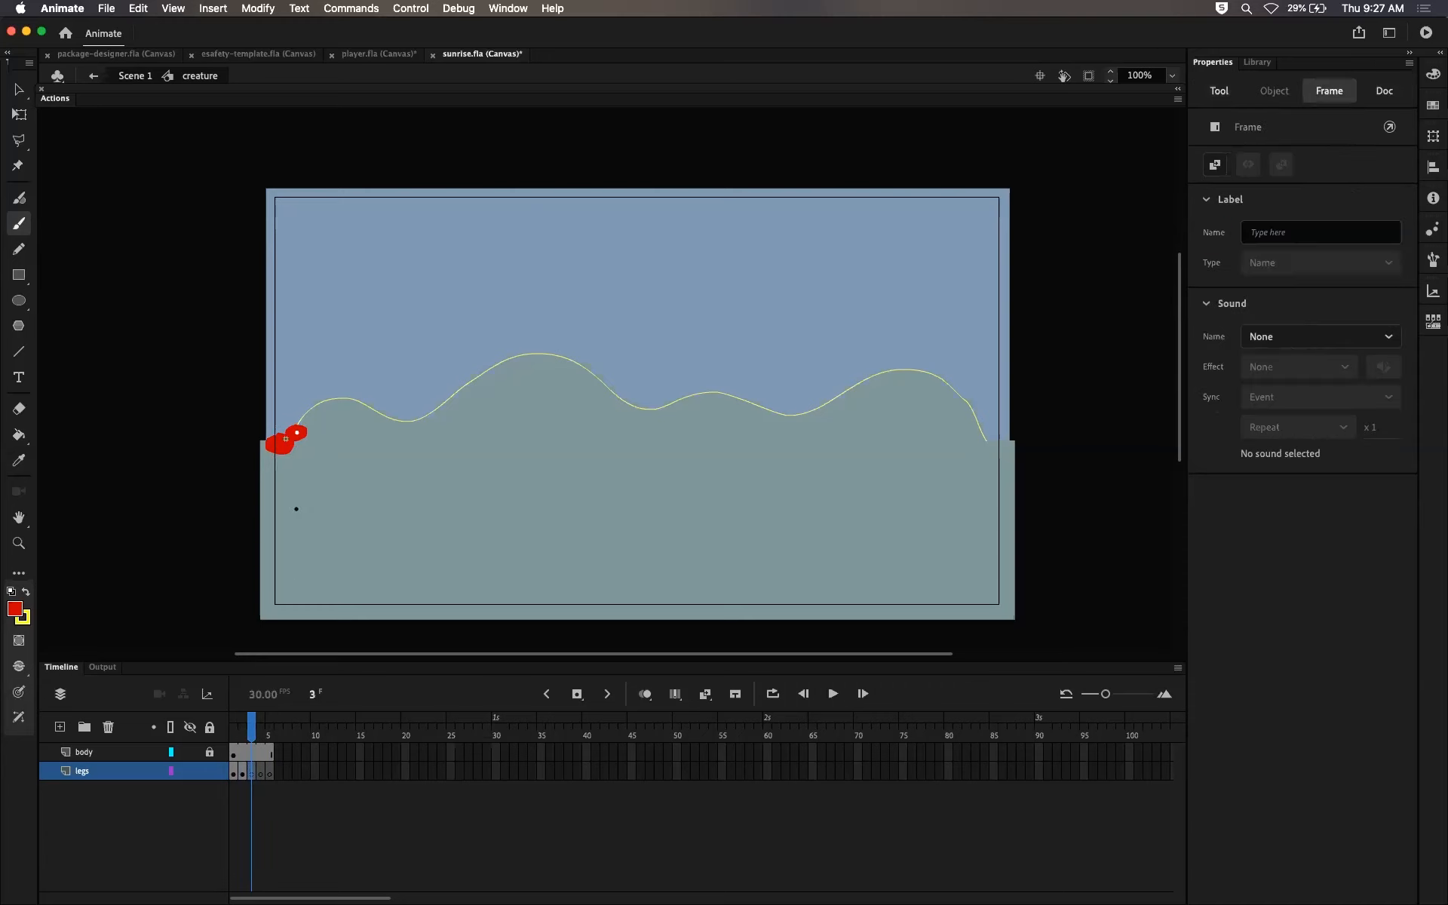
{"action": "left_click_drag", "start_coordinate": [268, 448], "coordinate": [267, 467]}
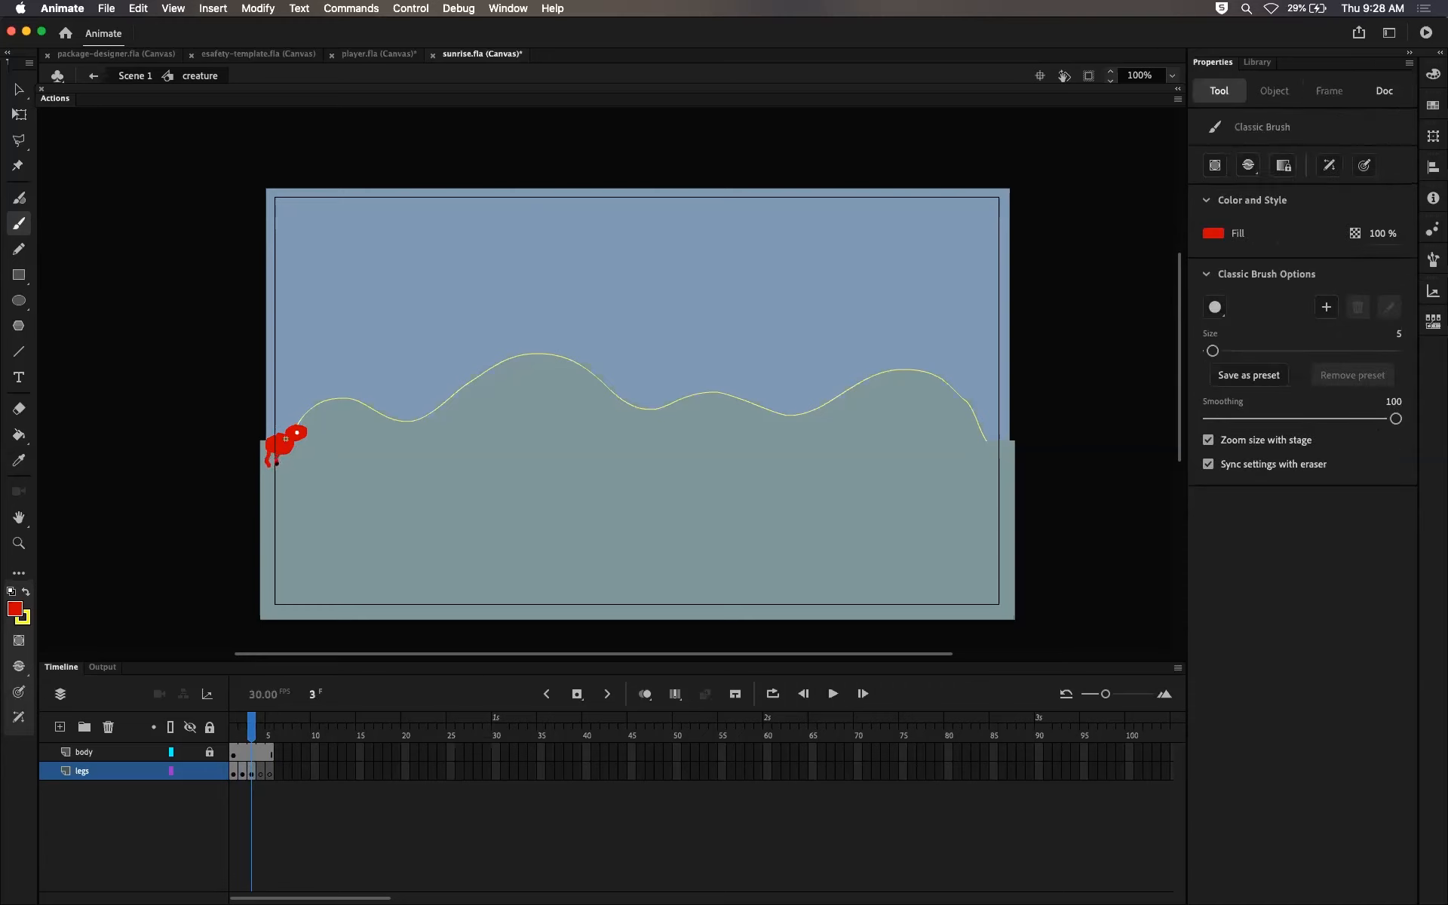
{"action": "left_click_drag", "start_coordinate": [285, 449], "coordinate": [289, 462]}
Step: Paint another pose of the creature's red legs and antennae on frame 4 of the legs layer
{"action": "left_click", "coordinate": [261, 772]}
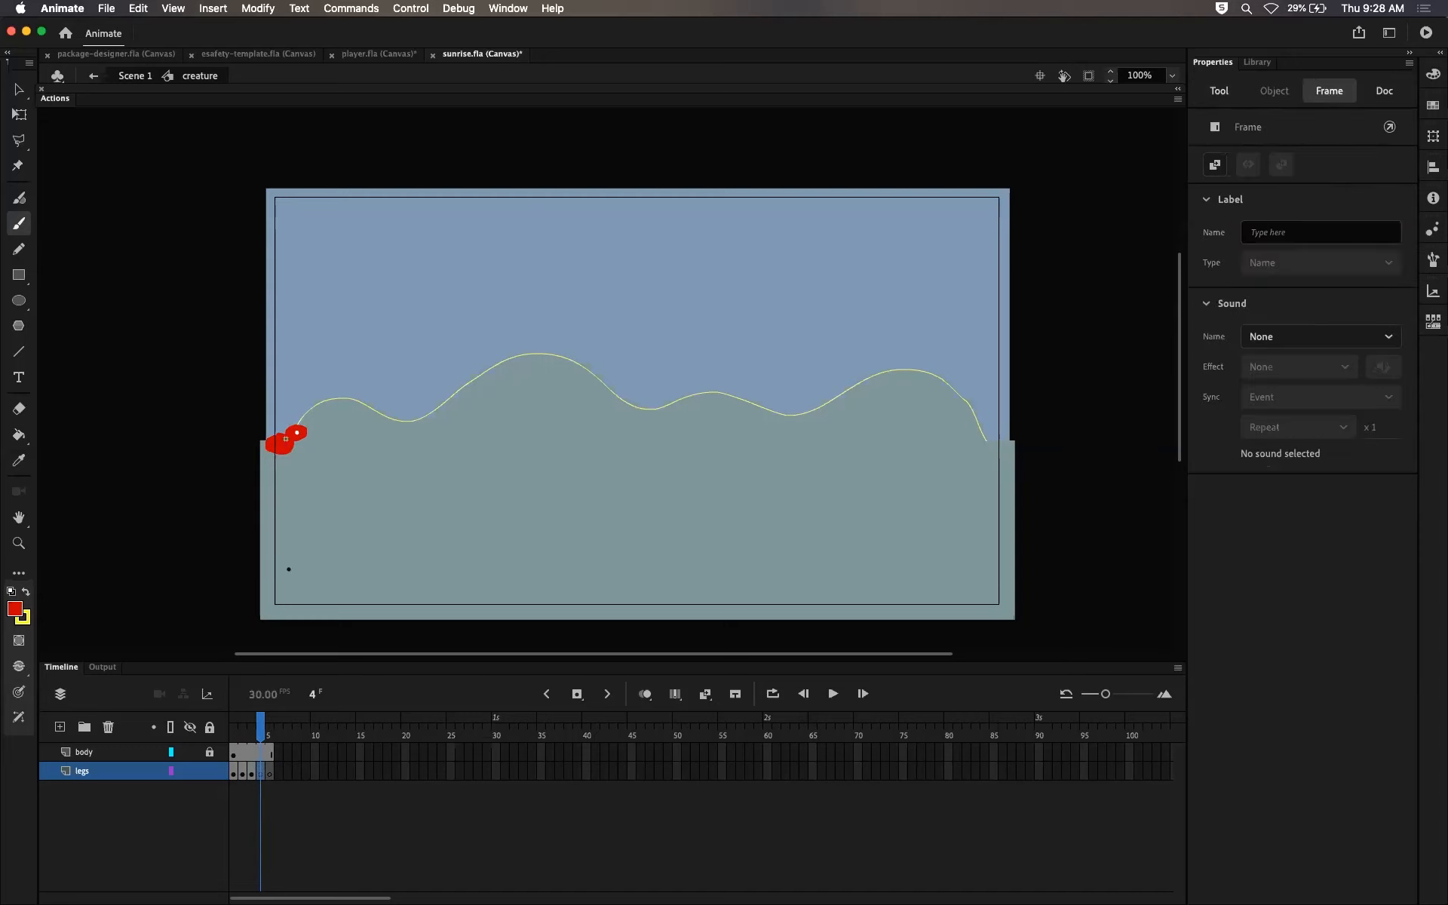
{"action": "mouse_move", "coordinate": [270, 453]}
{"action": "left_mouse_down"}
{"action": "mouse_move", "coordinate": [269, 472]}
{"action": "mouse_move", "coordinate": [296, 462]}
{"action": "left_mouse_up"}
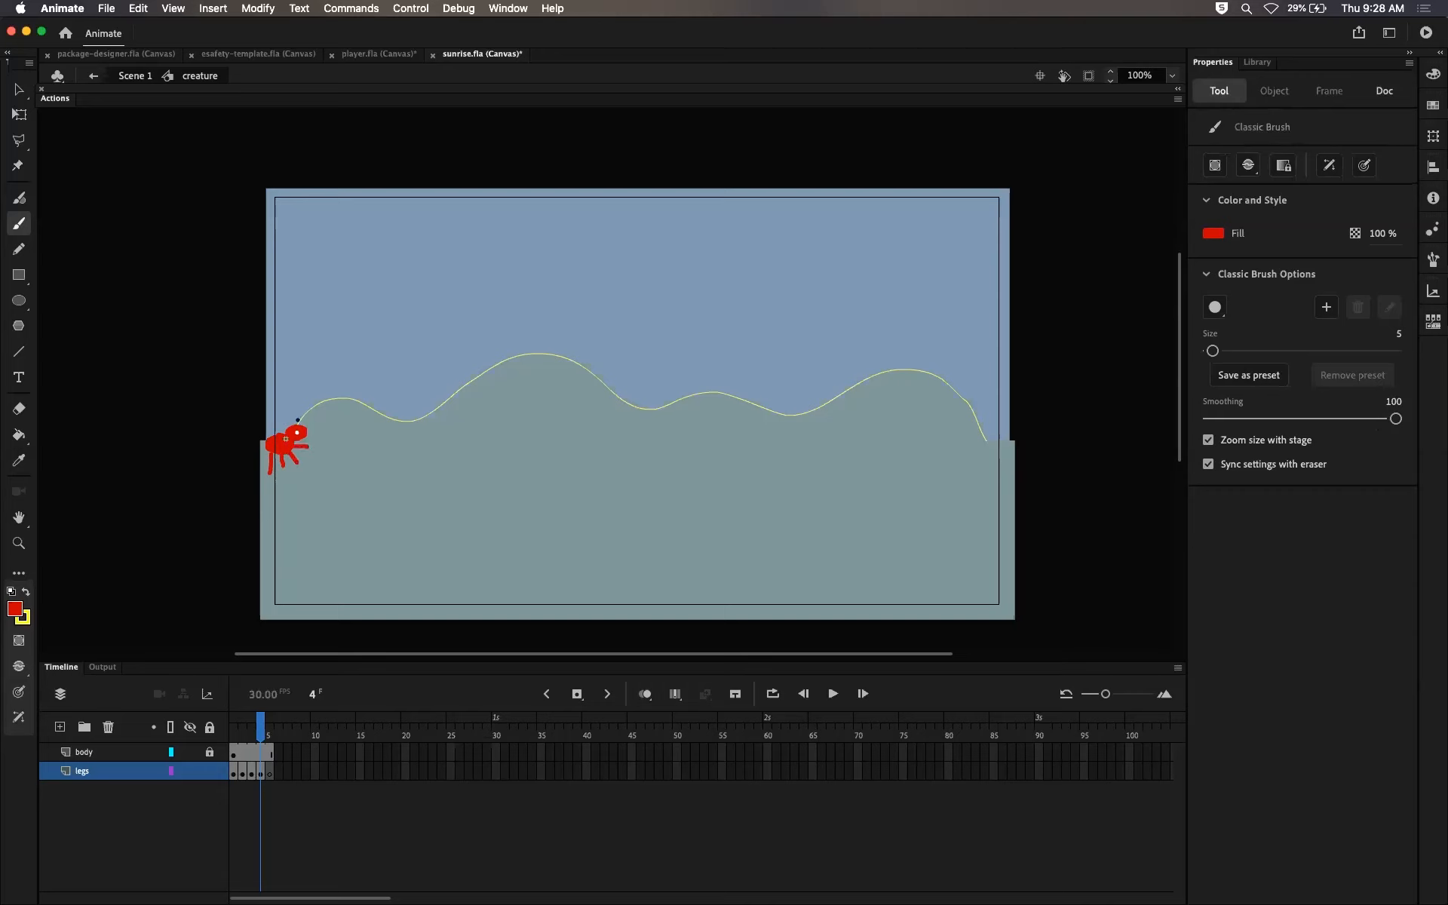
{"action": "left_click_drag", "start_coordinate": [292, 427], "coordinate": [287, 416]}
Step: Paint the final pose of the creature's red legs on frame 5 of the legs layer
{"action": "left_click", "coordinate": [270, 771]}
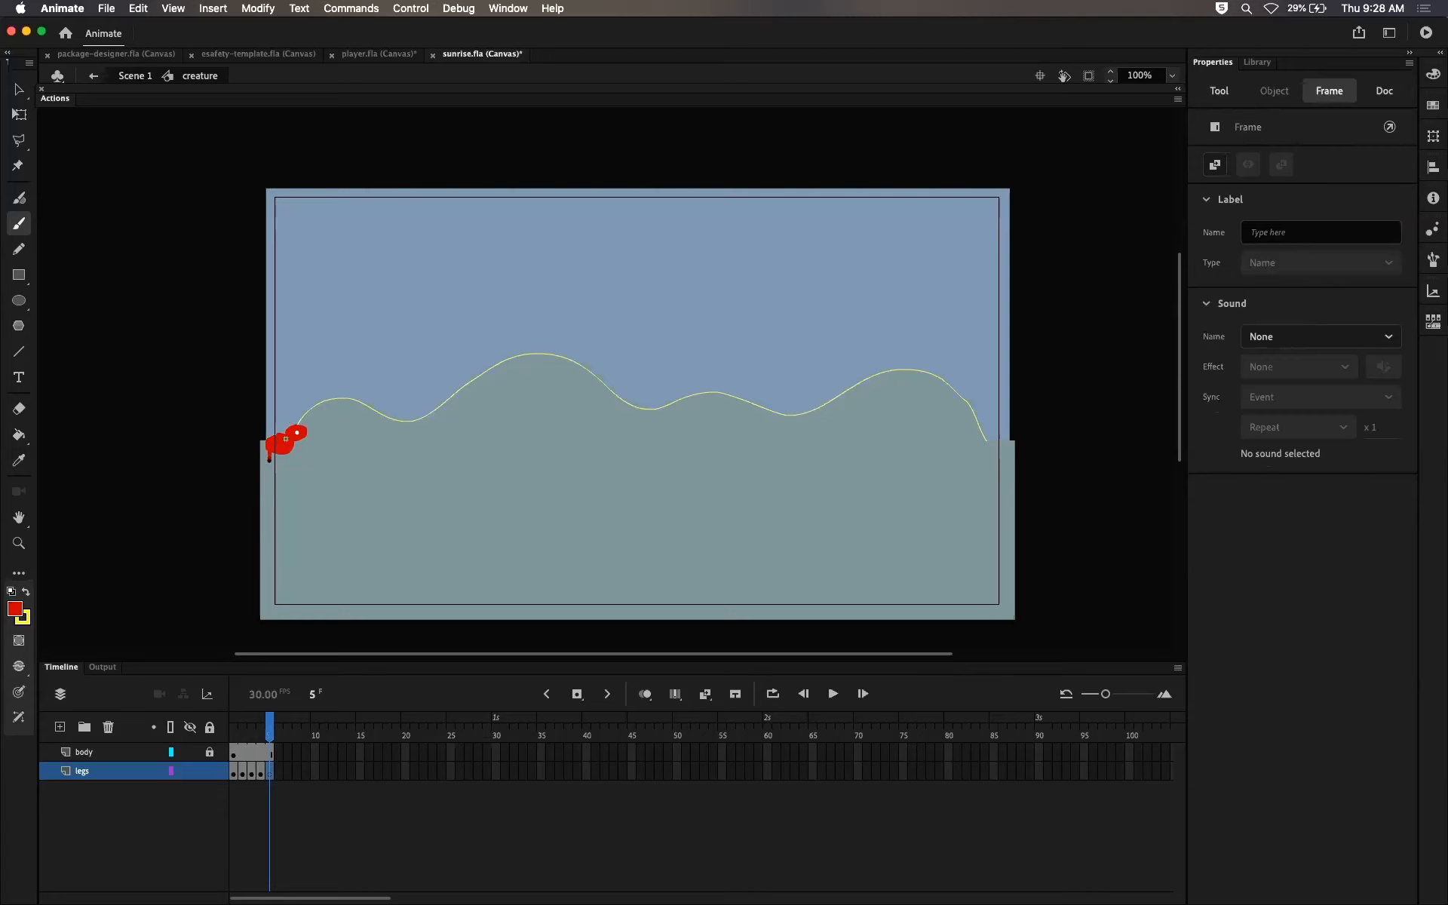
{"action": "left_click_drag", "start_coordinate": [269, 465], "coordinate": [269, 467]}
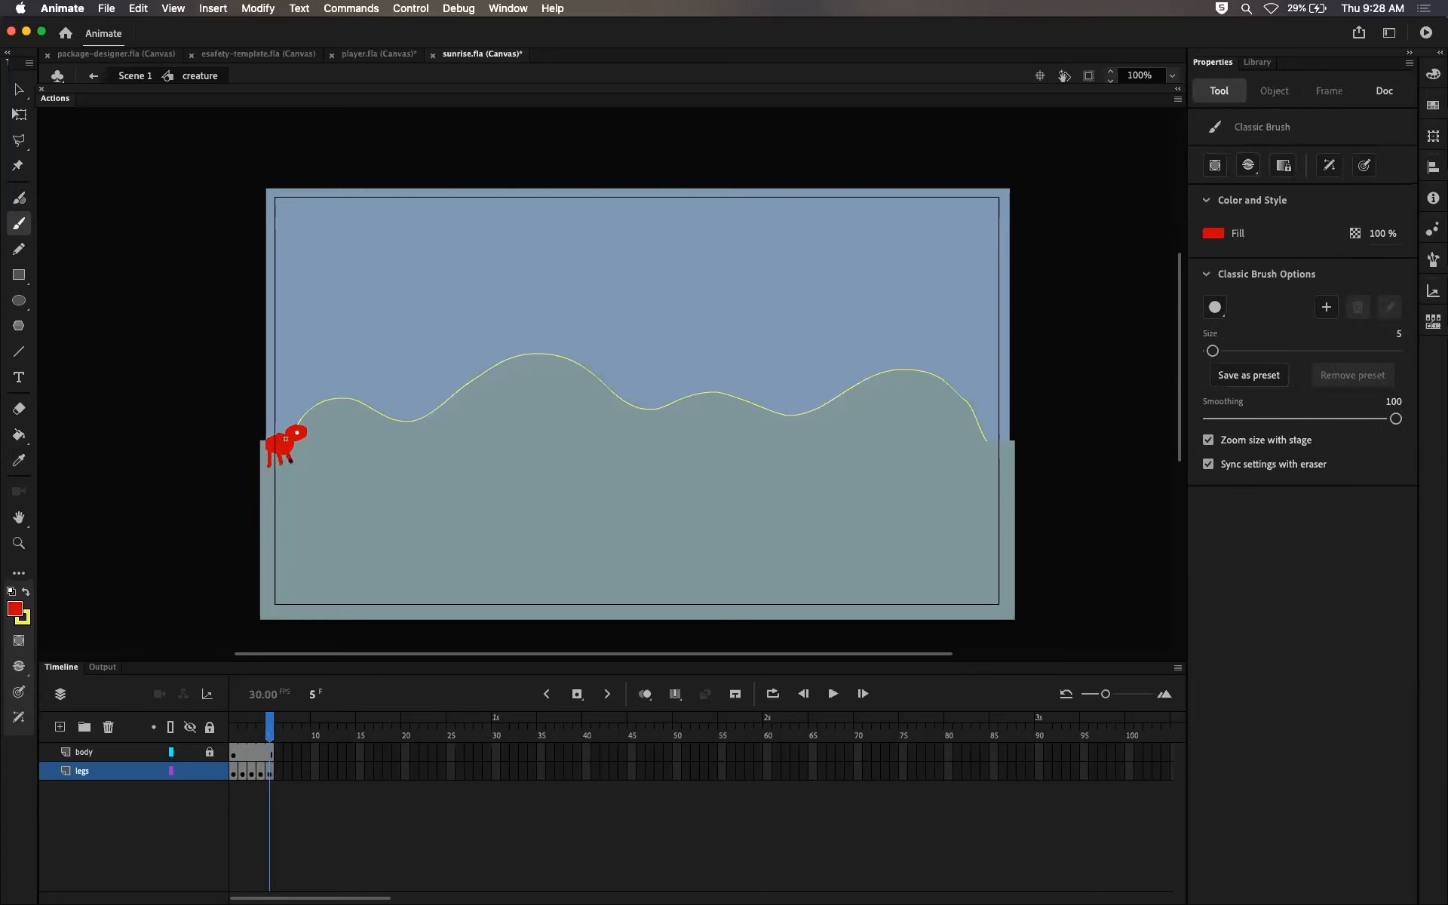
{"action": "left_click_drag", "start_coordinate": [291, 448], "coordinate": [302, 450]}
Step: Scrub through the creature's five-frame leg animation and test the movie
{"action": "left_click", "coordinate": [261, 726]}
{"action": "left_click_drag", "start_coordinate": [261, 724], "coordinate": [215, 712]}
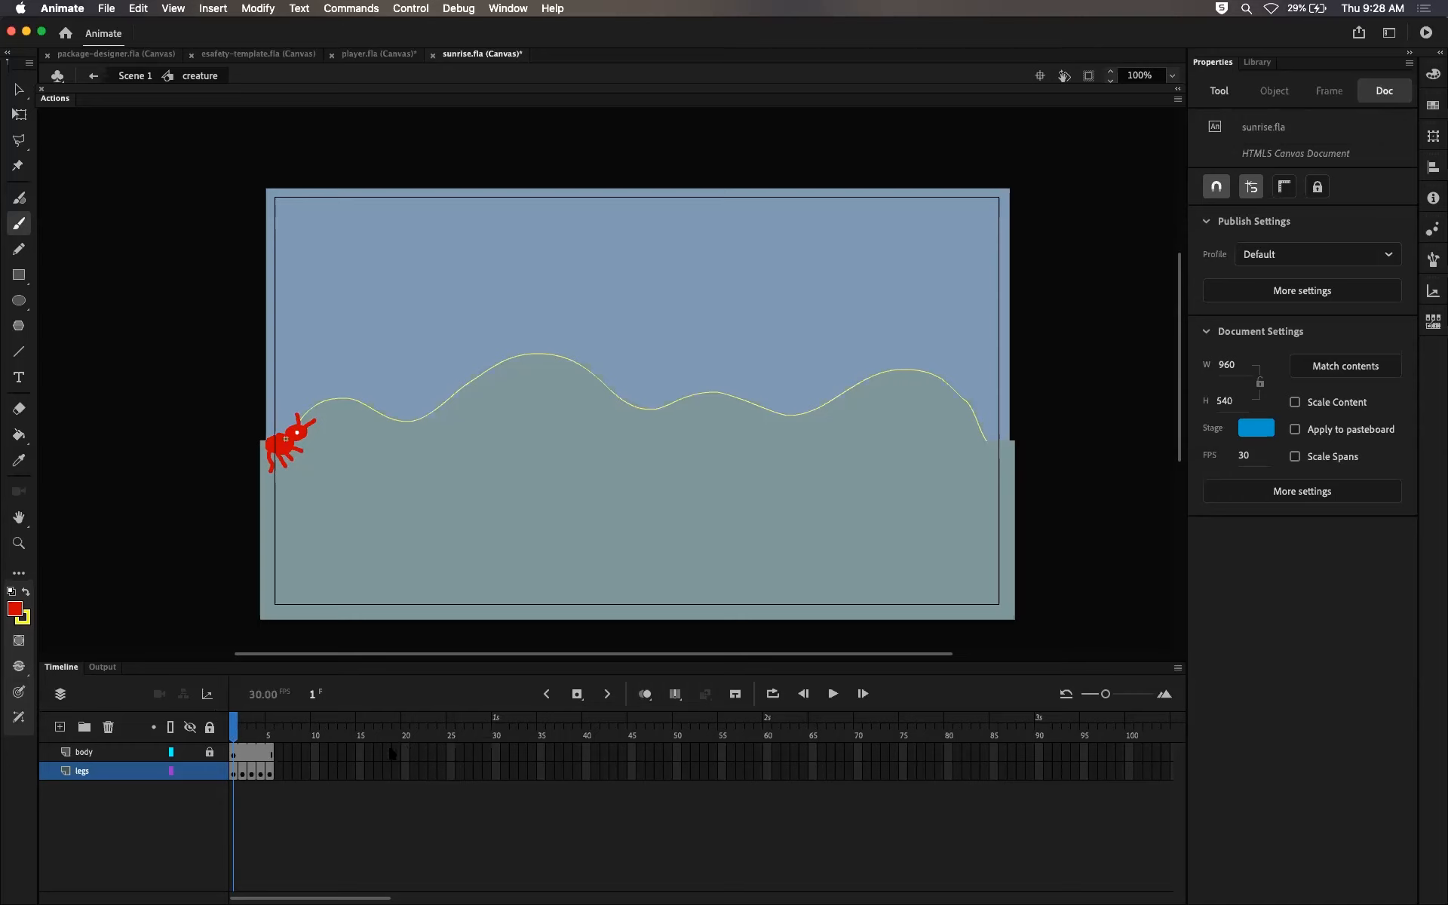
{"action": "left_click", "coordinate": [240, 735]}
{"action": "mouse_move", "coordinate": [240, 735]}
{"action": "left_mouse_down"}
{"action": "mouse_move", "coordinate": [270, 735]}
{"action": "mouse_move", "coordinate": [233, 732]}
{"action": "left_mouse_up"}
{"action": "left_click", "coordinate": [245, 724]}
{"action": "left_click_drag", "start_coordinate": [249, 726], "coordinate": [241, 724]}
{"action": "key", "text": "super+Return"}
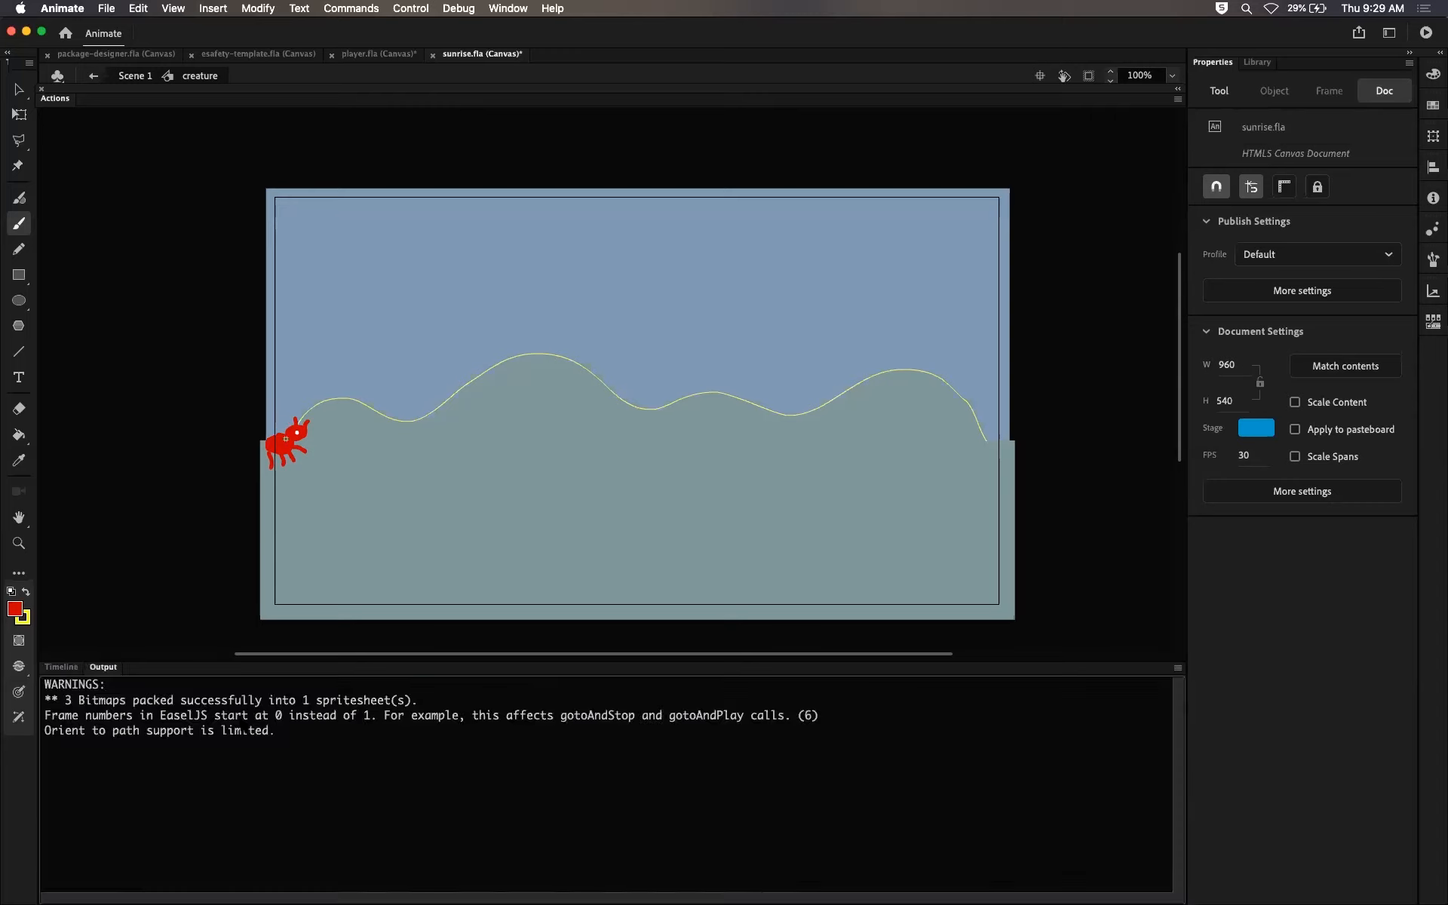